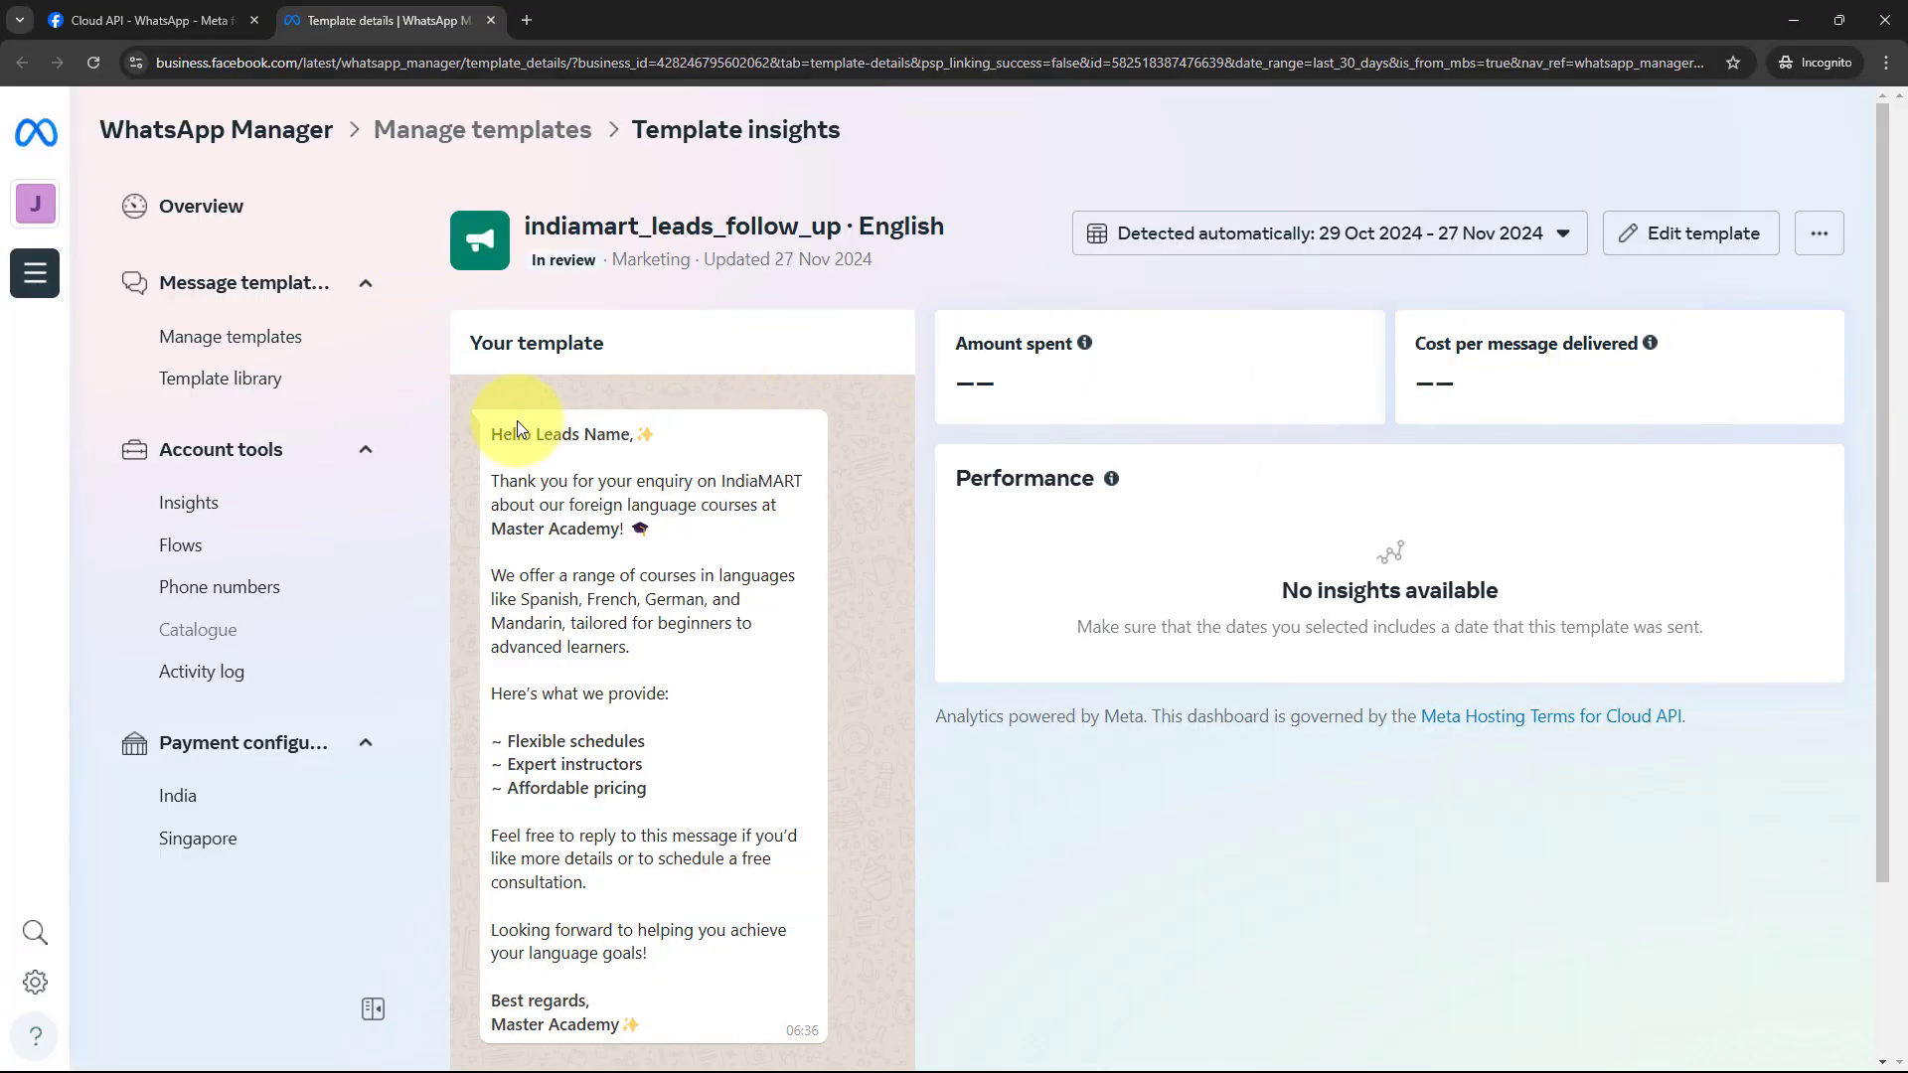
Review the message body of the indiamart_leads_follow_up template
{"action": "left_click_drag", "start_coordinate": [483, 434], "coordinate": [711, 1013]}
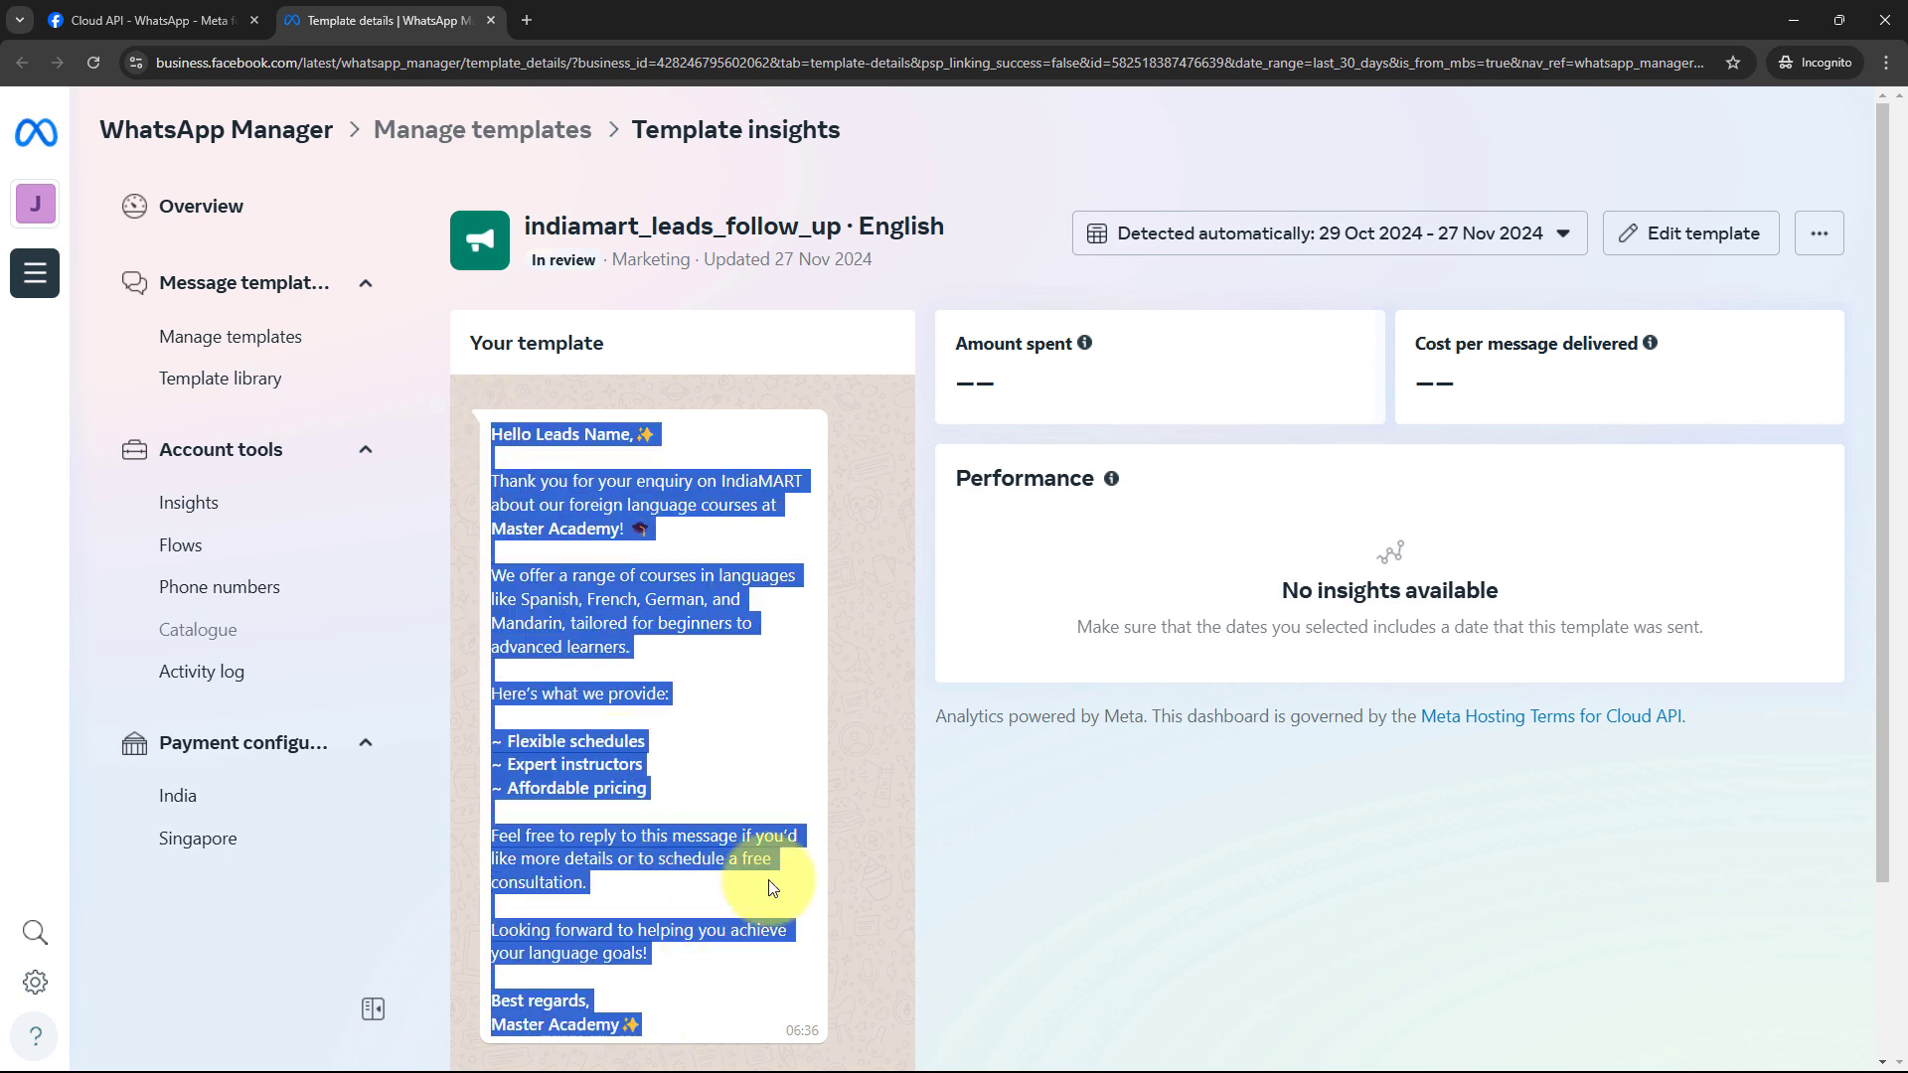
{"action": "left_click", "coordinate": [768, 882]}
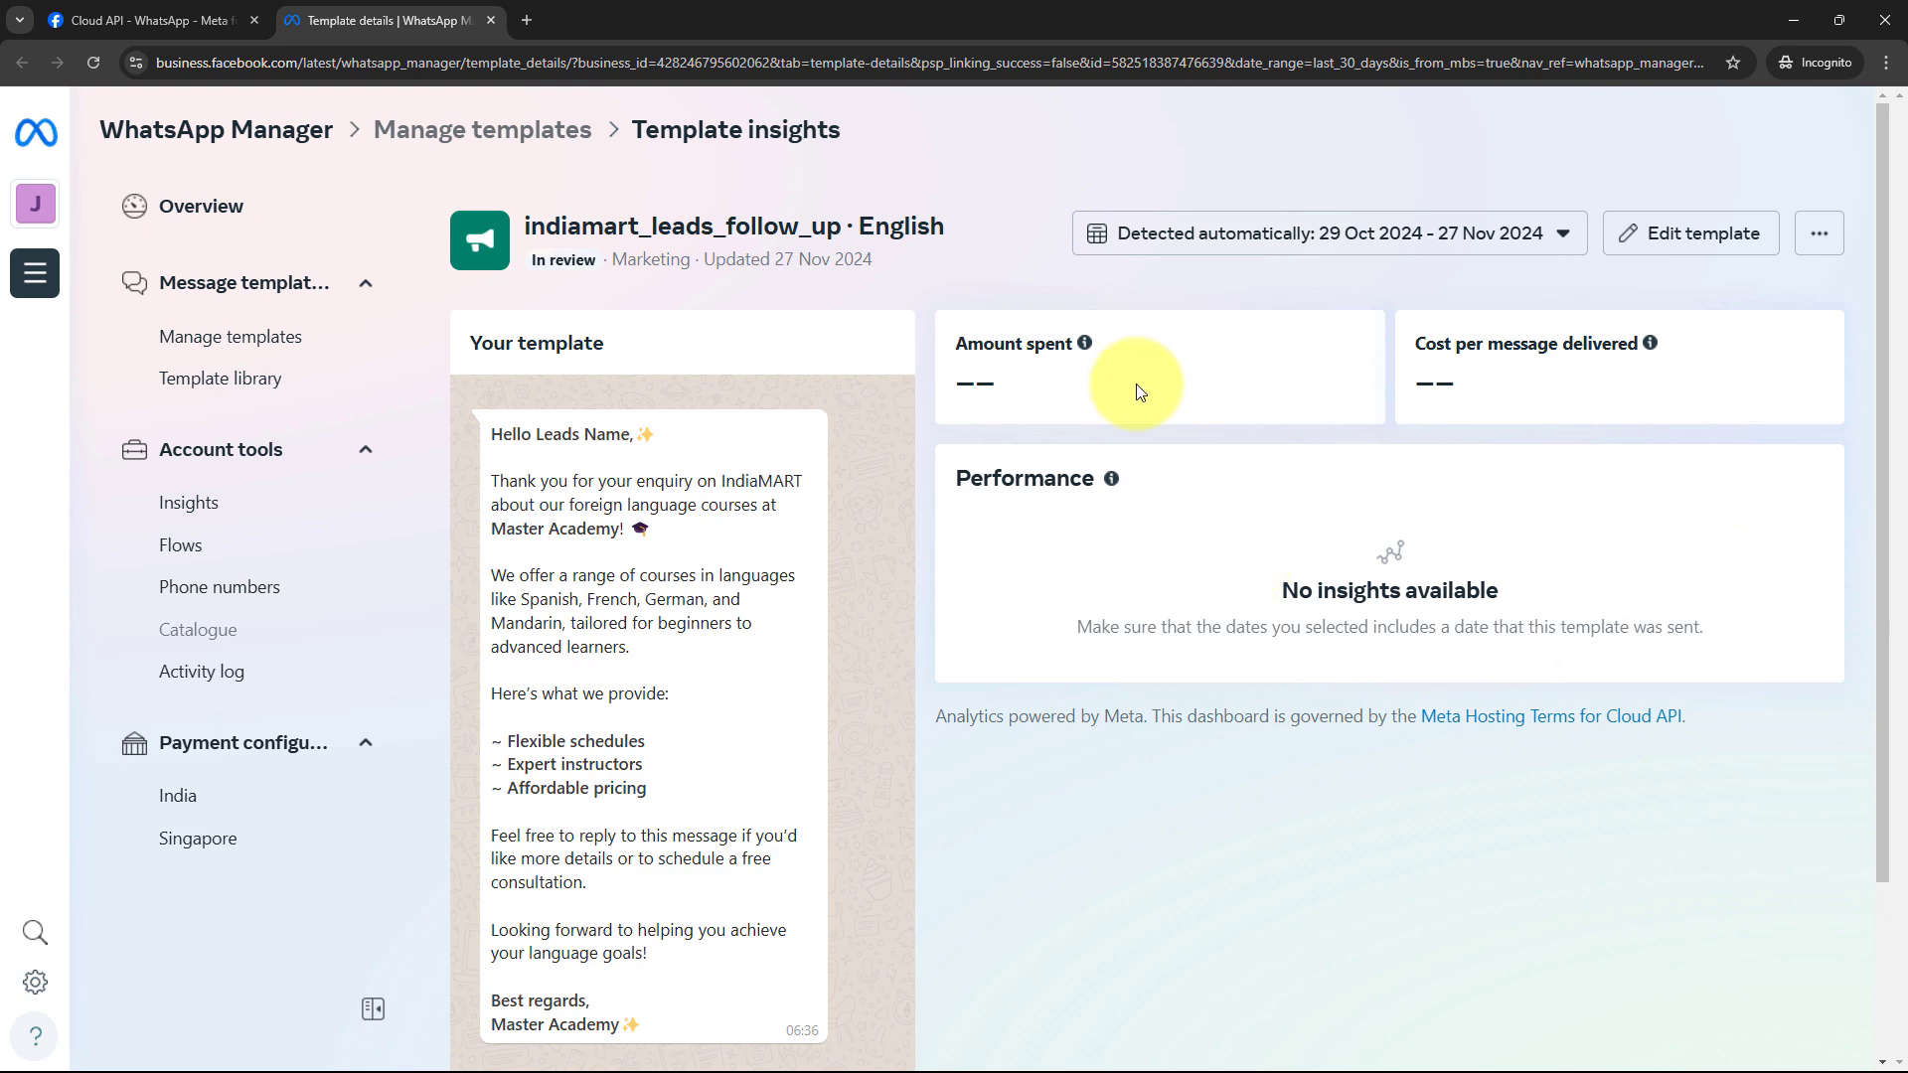
{"action": "mouse_move", "coordinate": [1084, 344]}
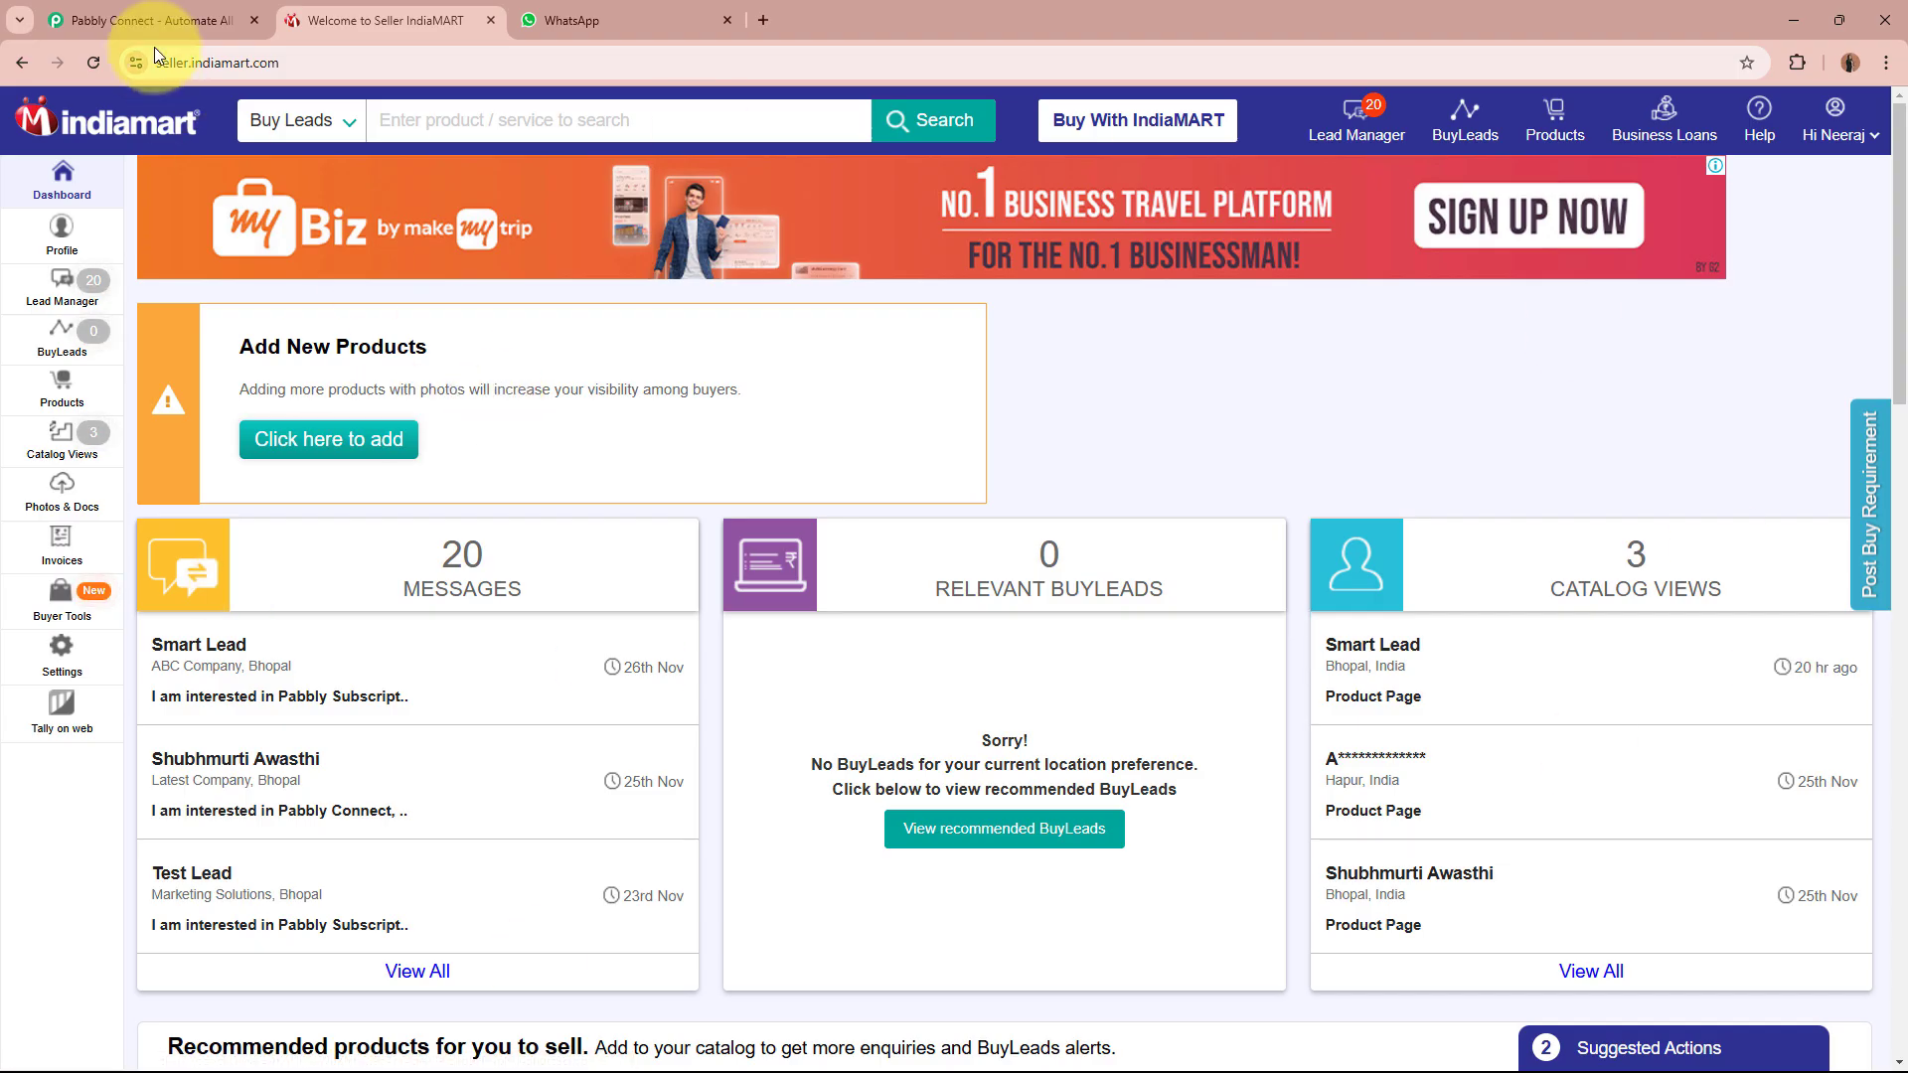
Switch to the Pabbly Connect site, sign in, and access Pabbly Connect from the list of all Pabbly apps
{"action": "left_click", "coordinate": [153, 20]}
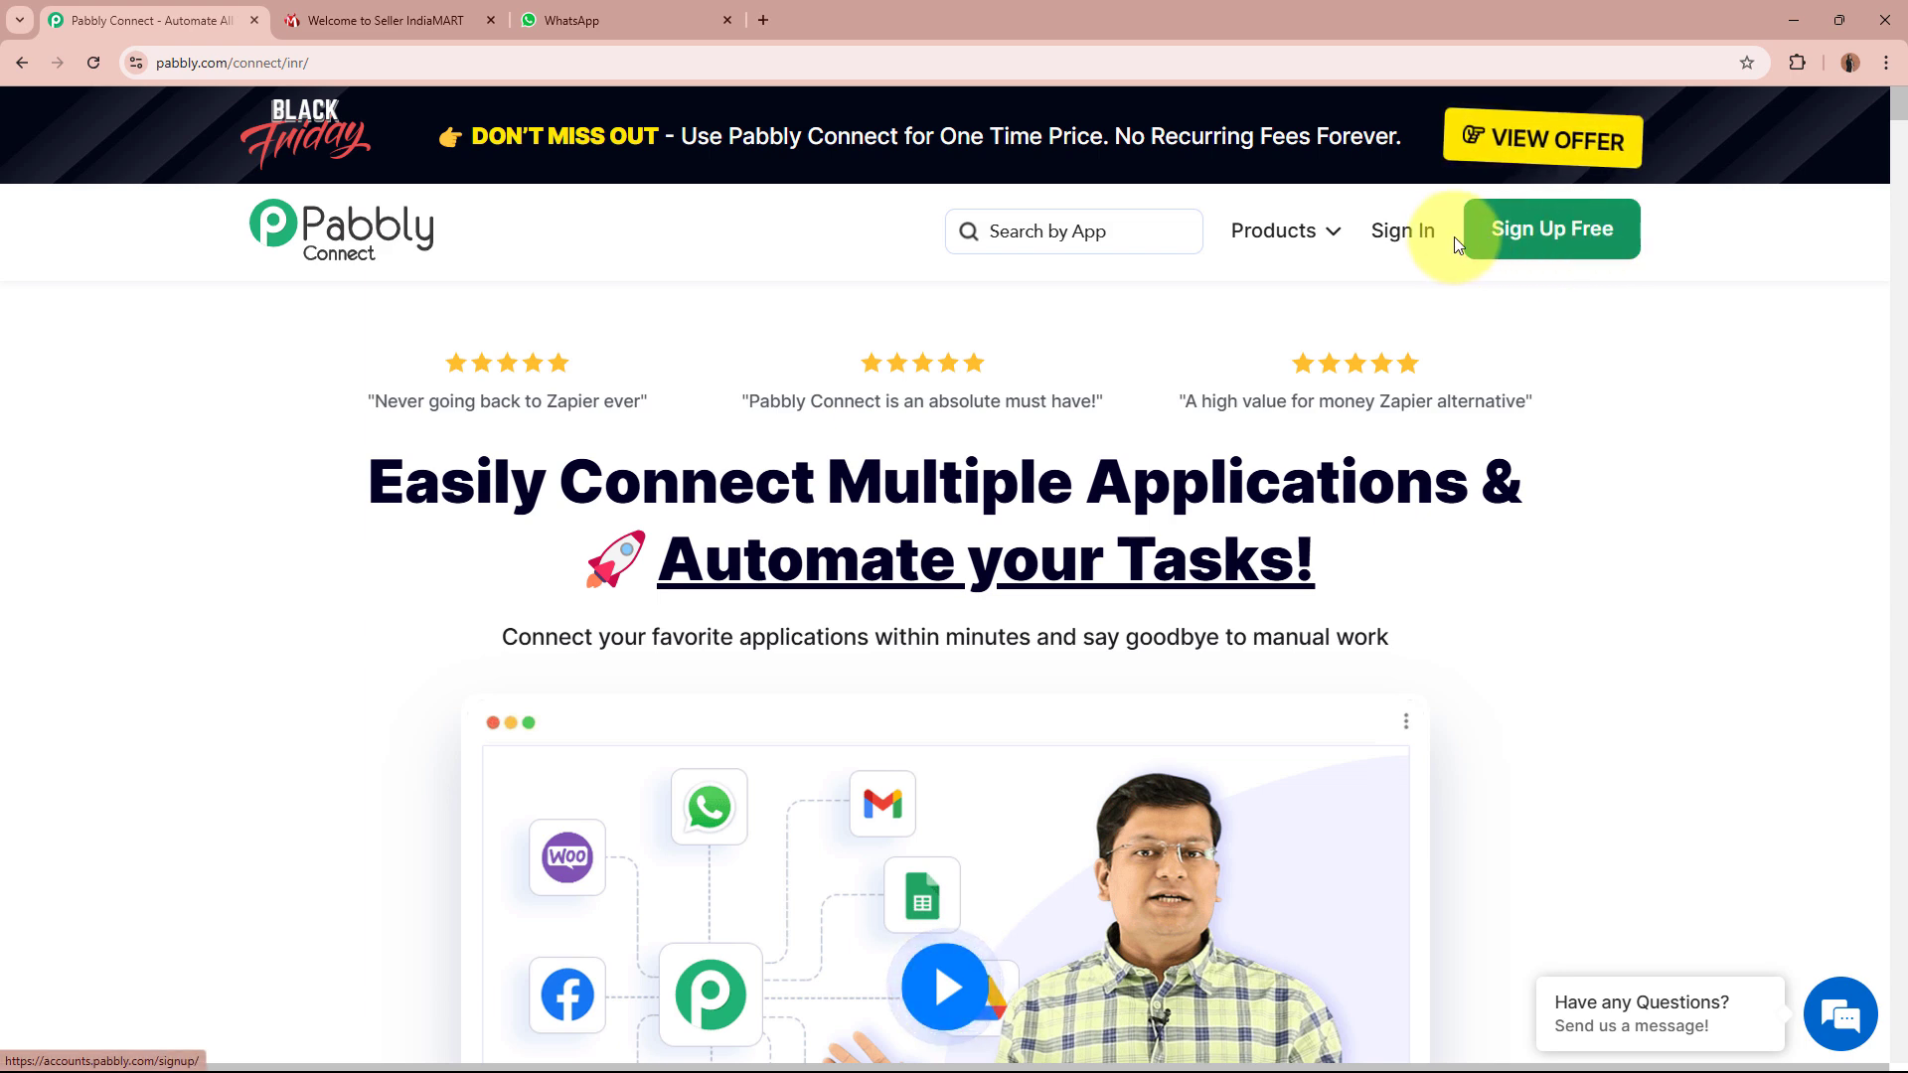
{"action": "left_click", "coordinate": [1404, 243]}
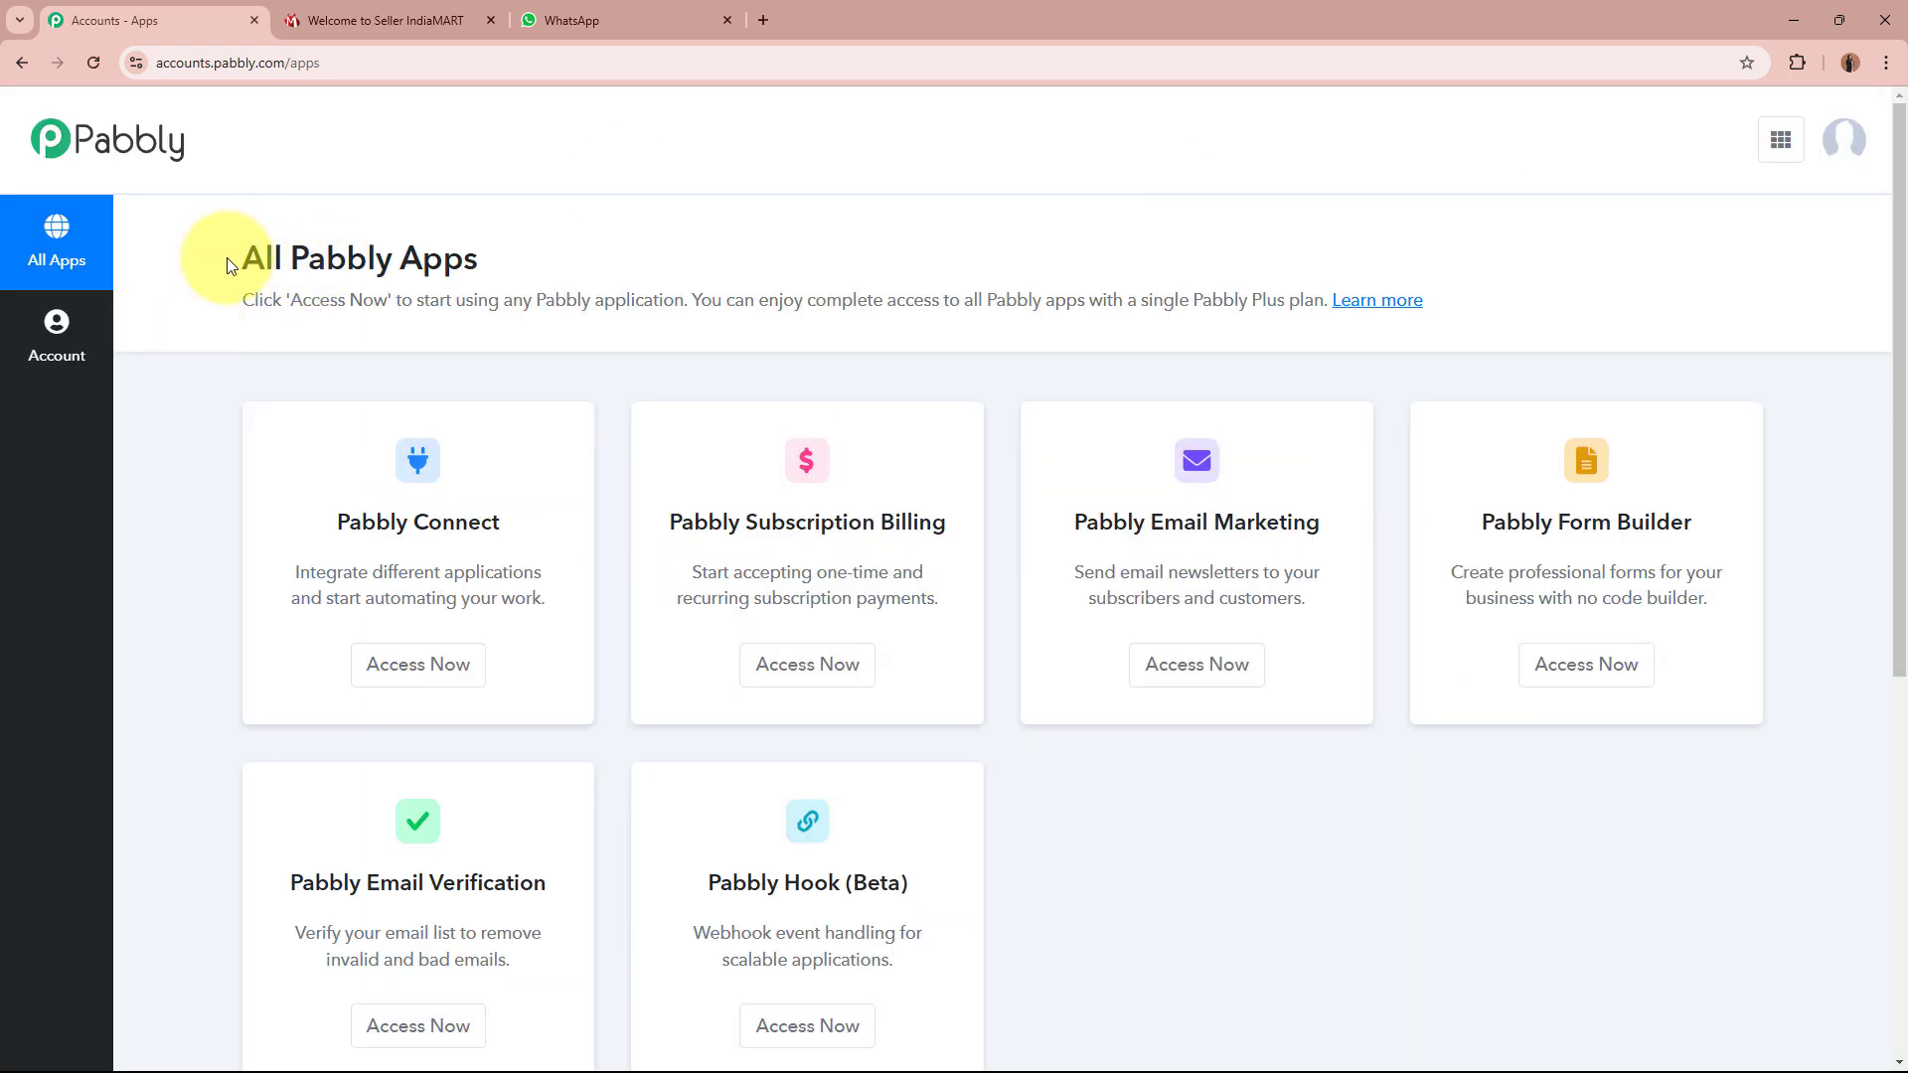
{"action": "left_click_drag", "start_coordinate": [212, 256], "coordinate": [762, 273]}
{"action": "left_click", "coordinate": [205, 486]}
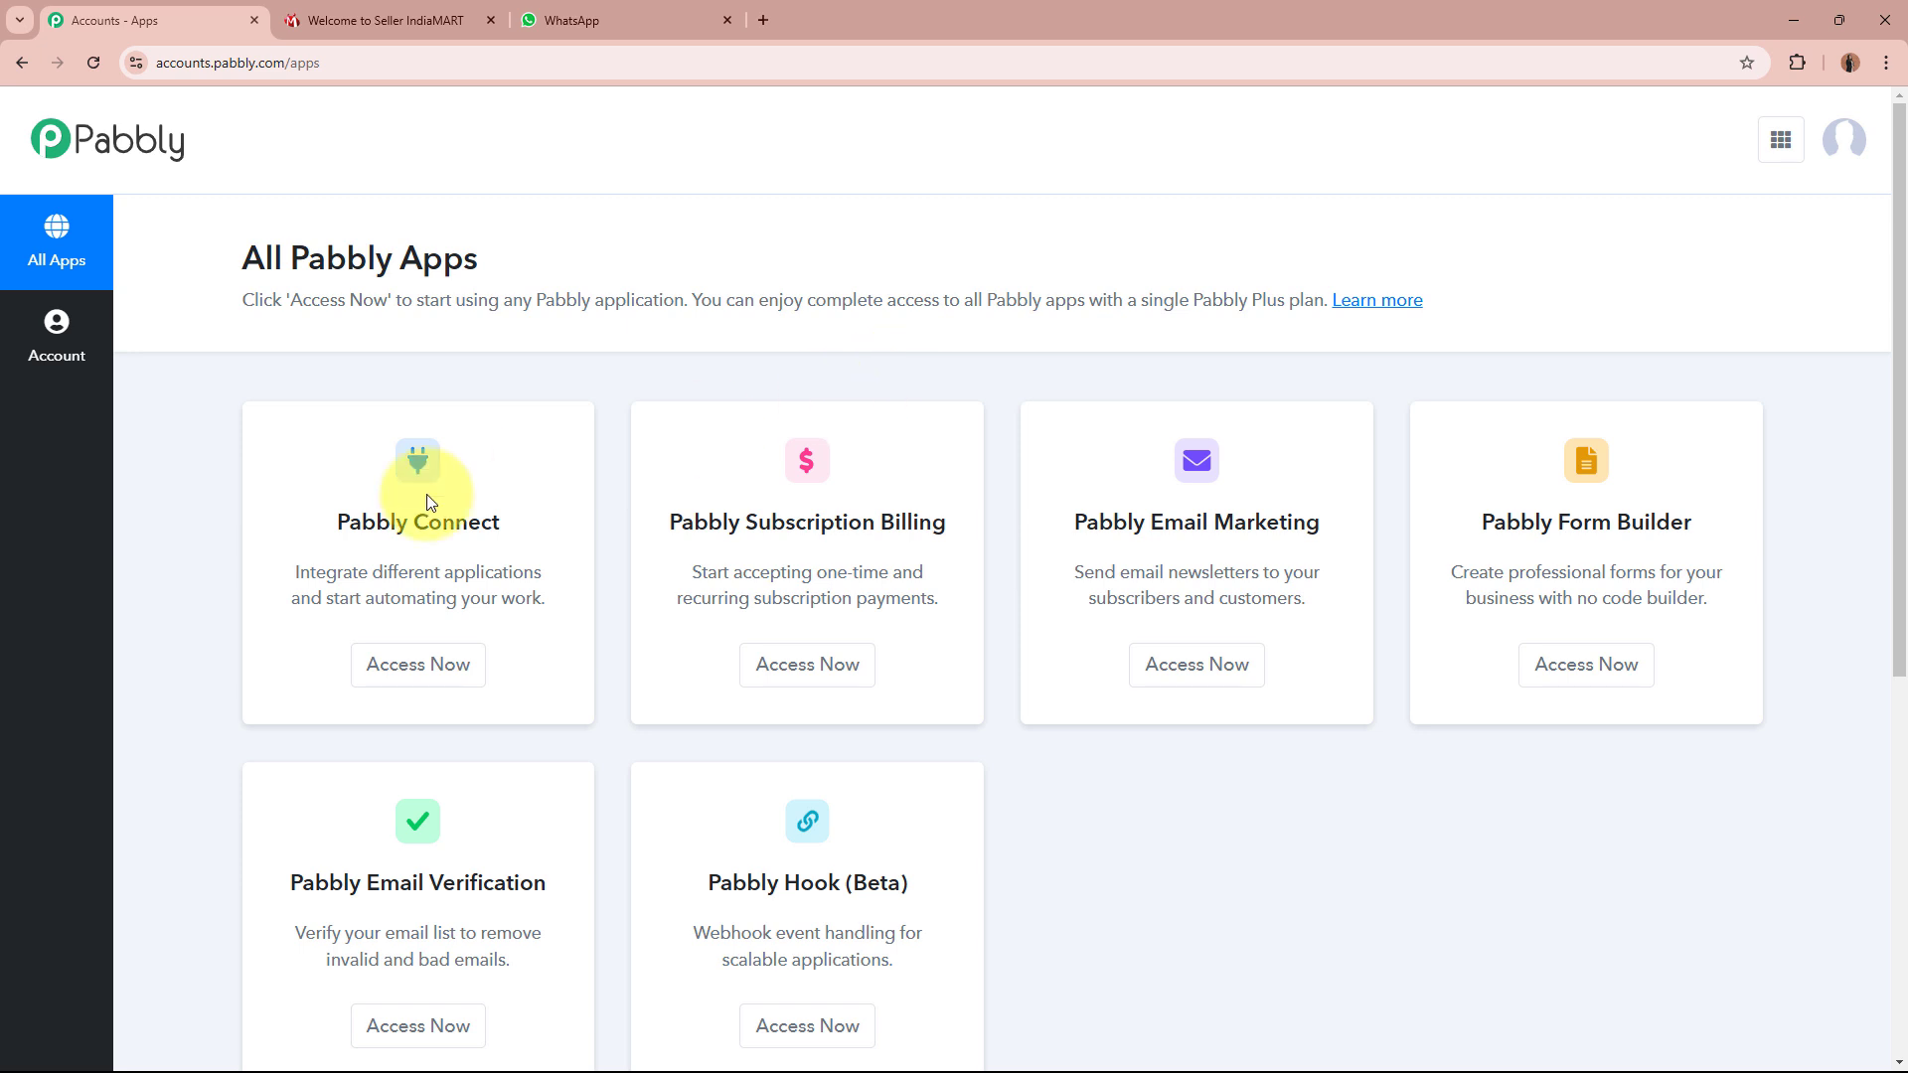
{"action": "left_click_drag", "start_coordinate": [334, 521], "coordinate": [515, 522]}
{"action": "left_click", "coordinate": [515, 522]}
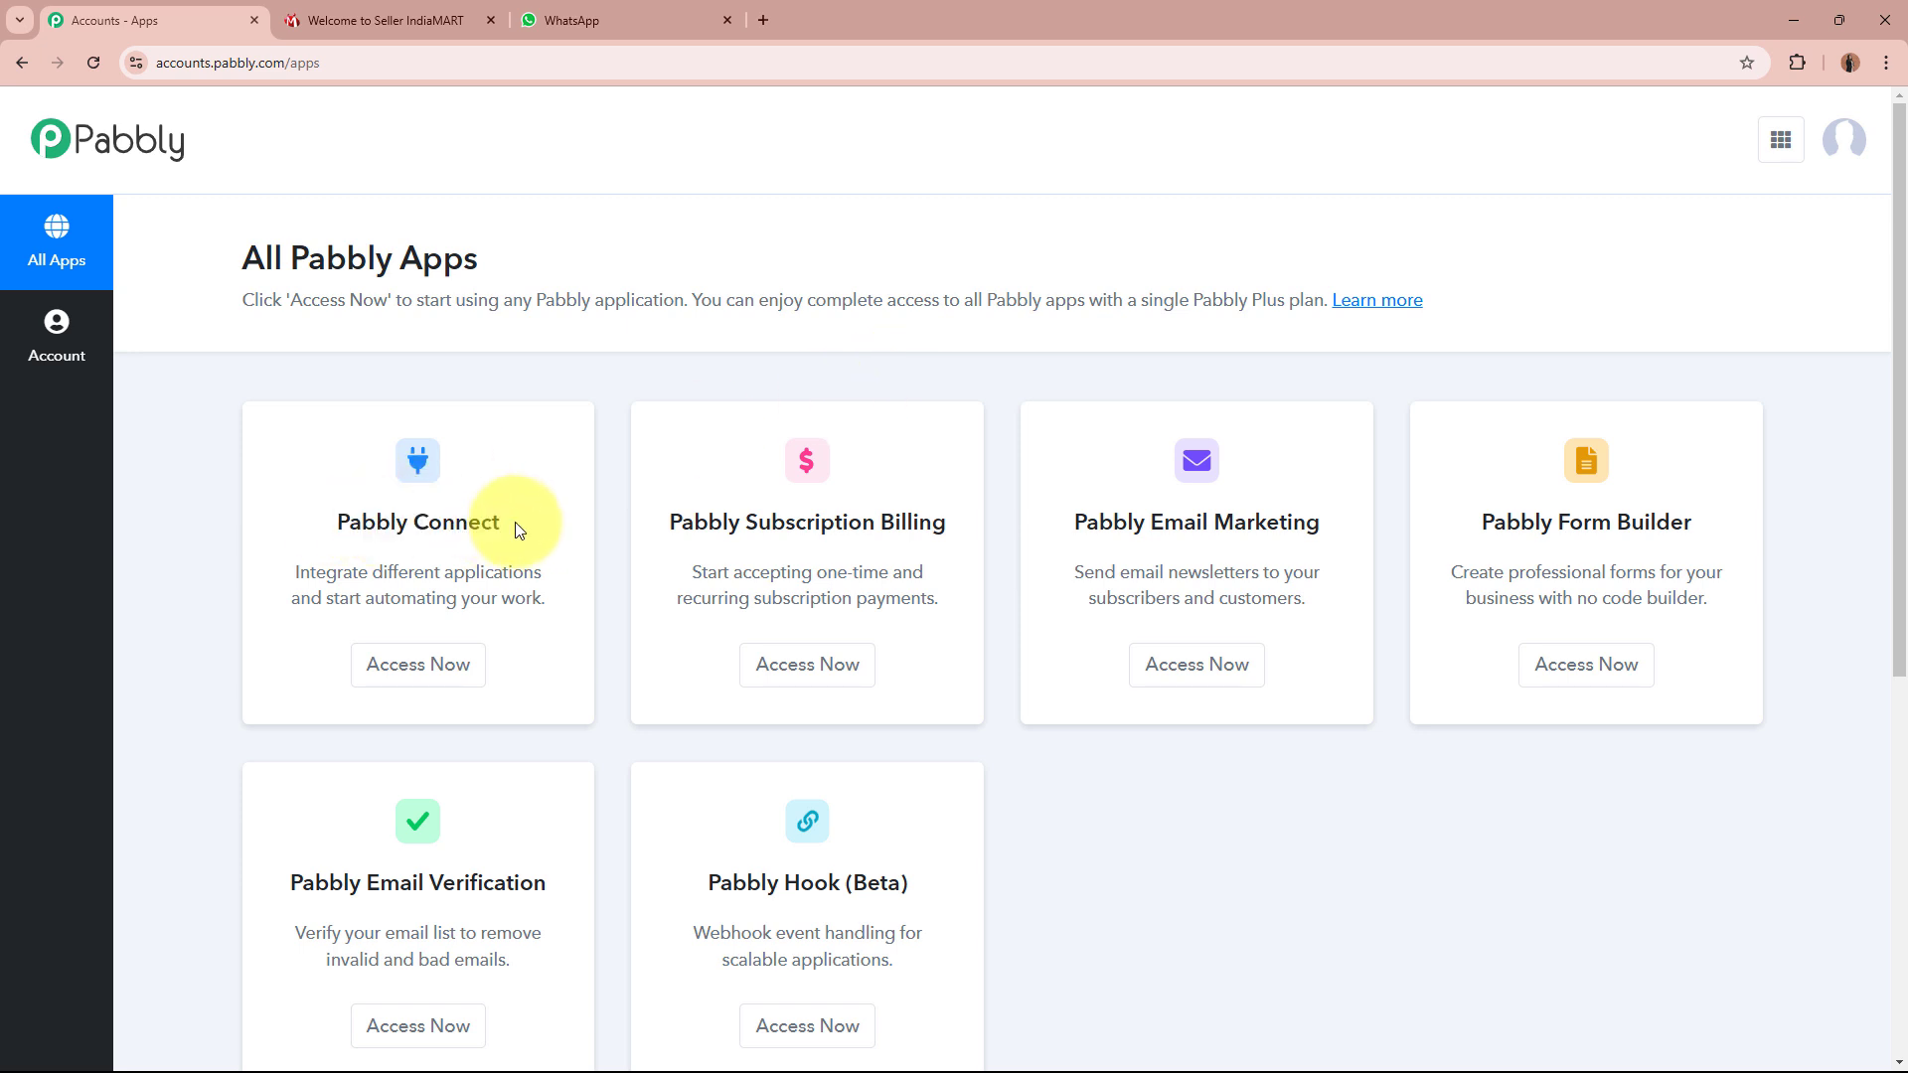
{"action": "left_click", "coordinate": [405, 660]}
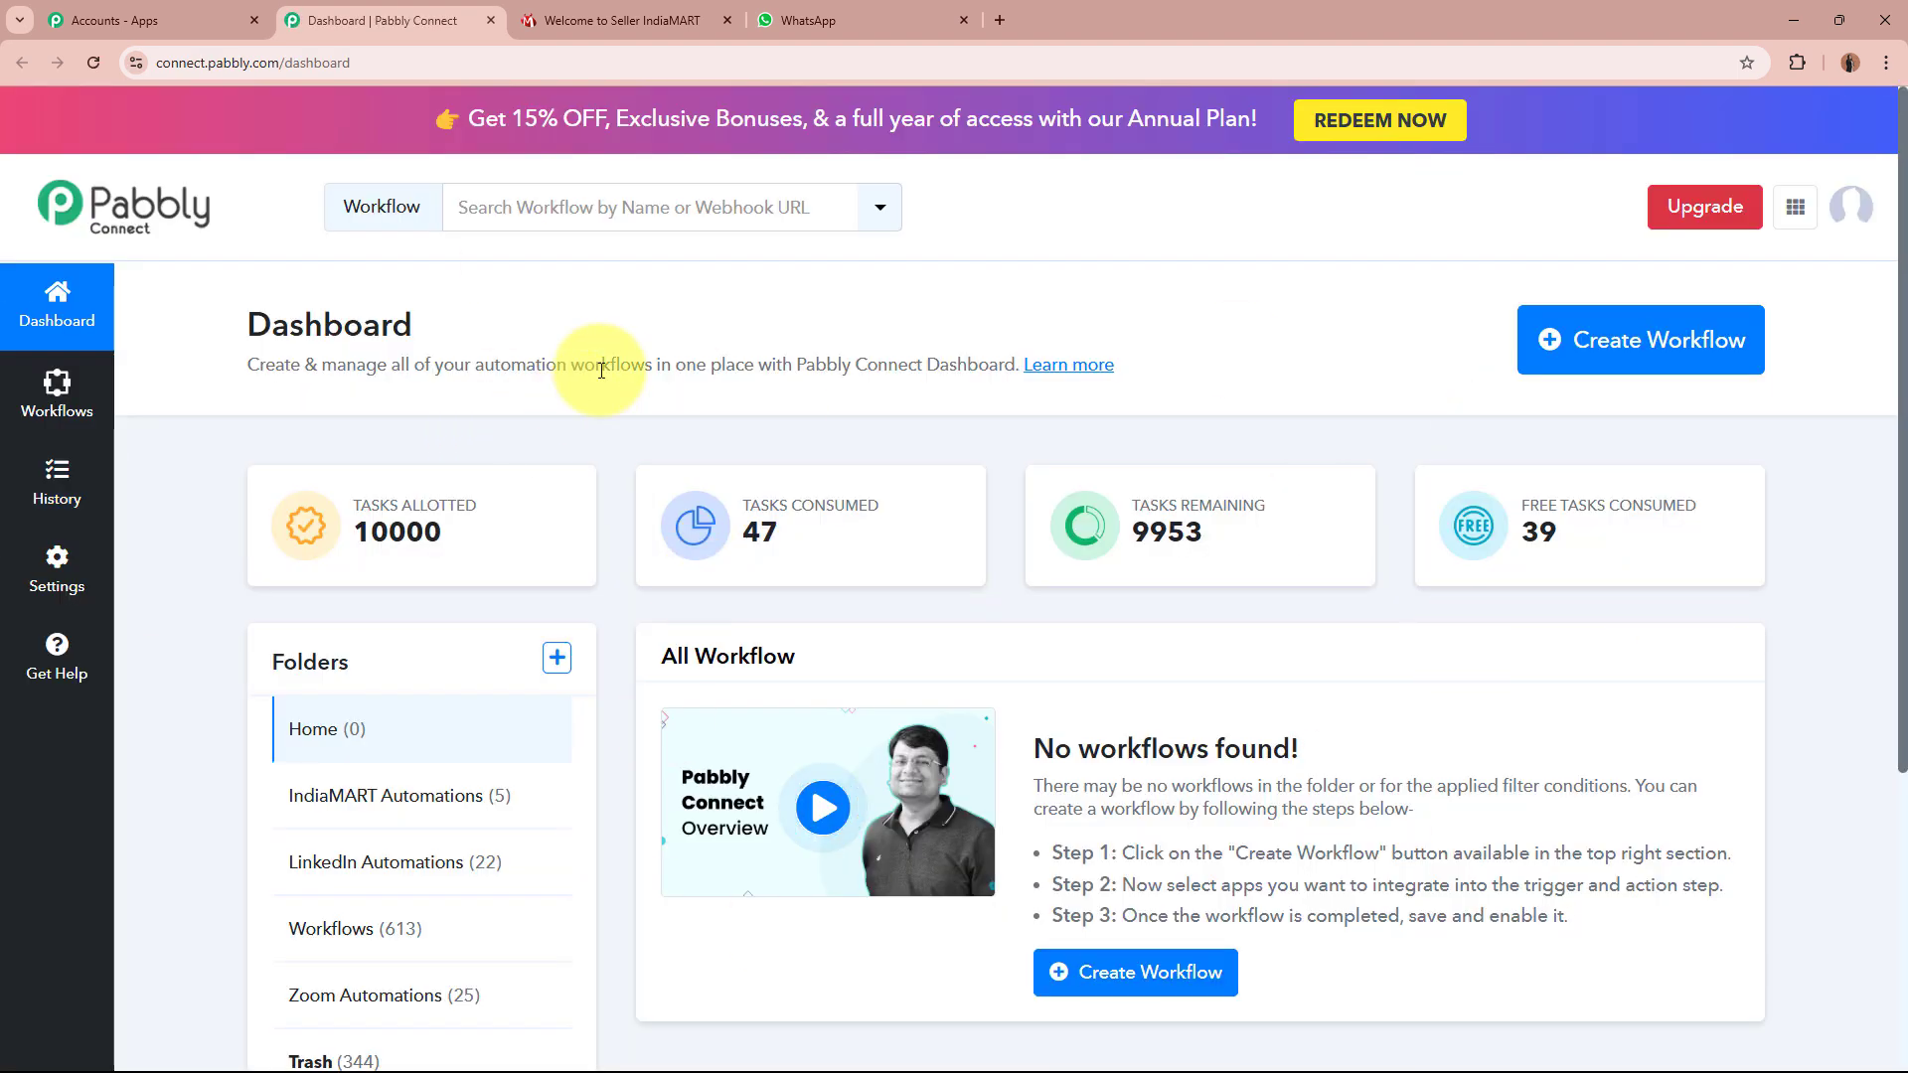
Start a new workflow named "Send WhatsApp Message to IndiaMART Leads / Enquiries for Foreign Language Courses"
{"action": "left_click_drag", "start_coordinate": [204, 364], "coordinate": [566, 374]}
{"action": "left_click", "coordinate": [569, 372]}
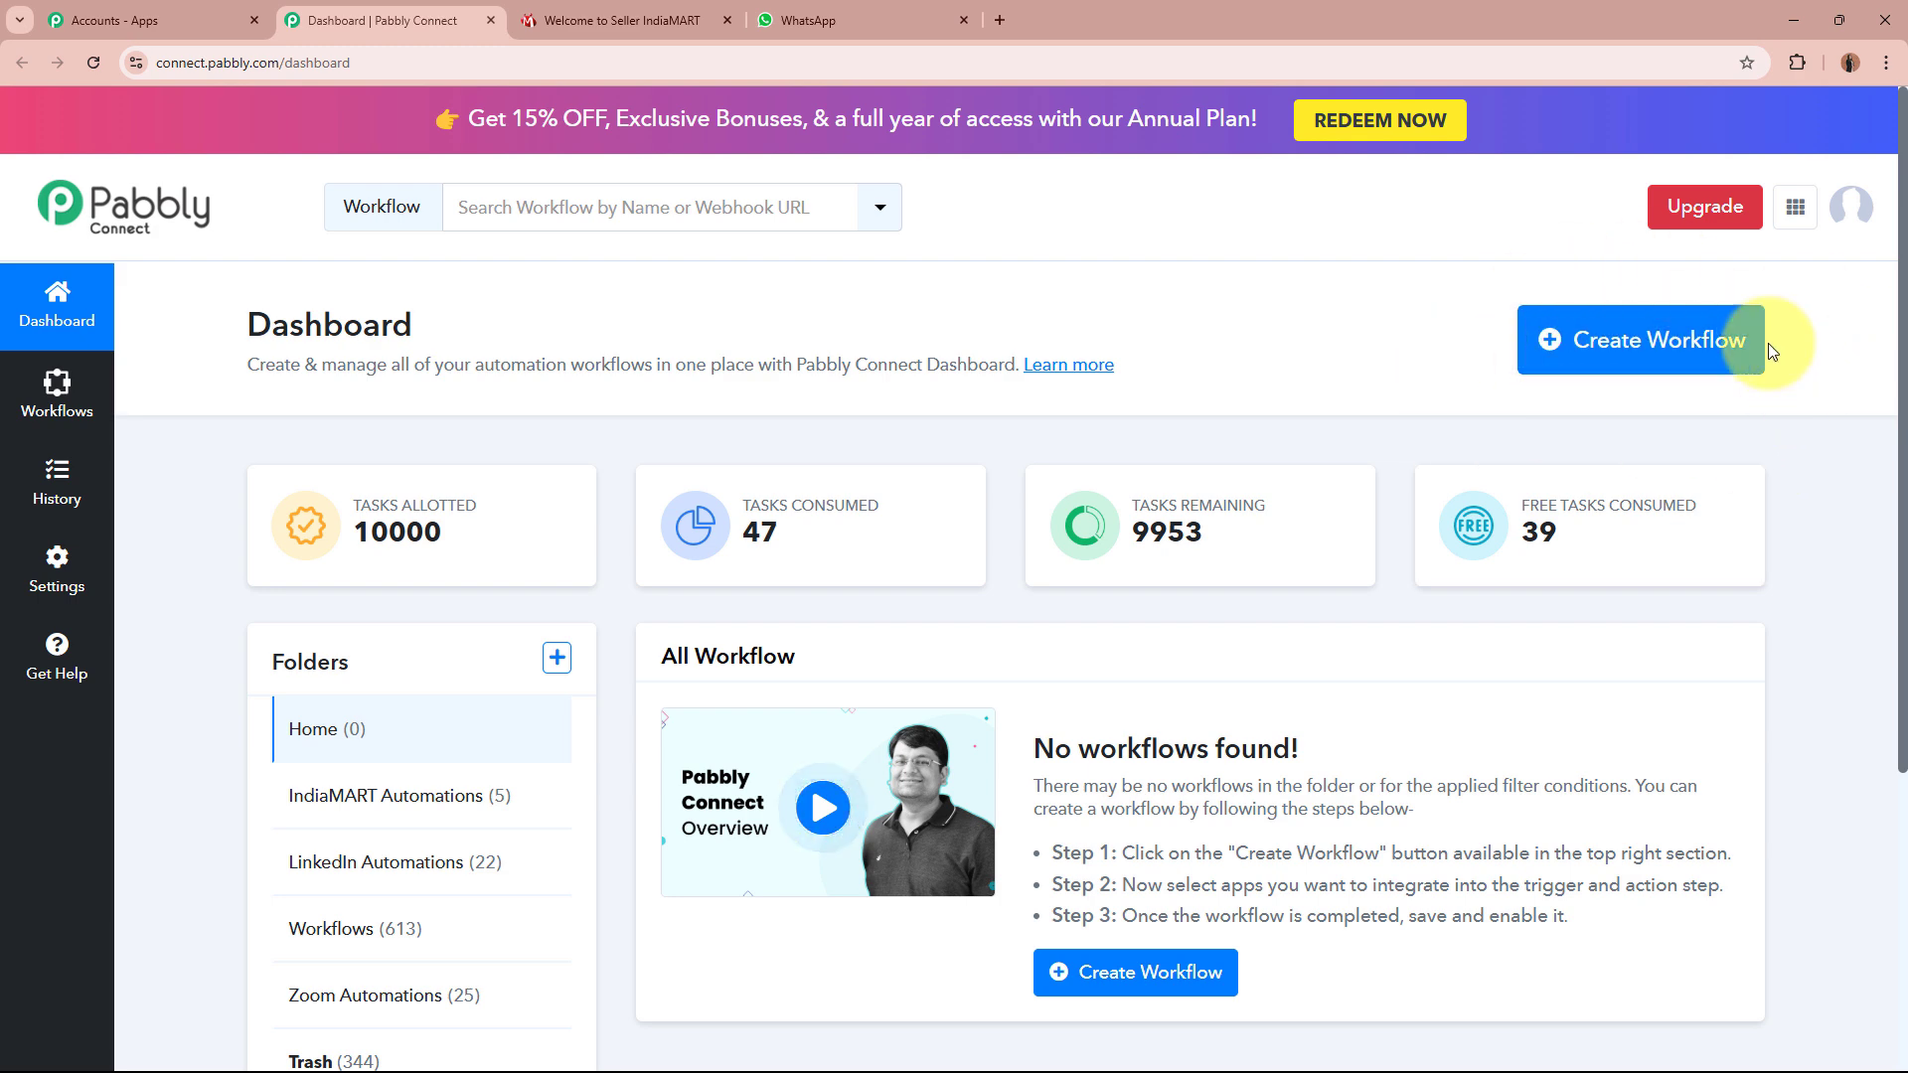
{"action": "left_click", "coordinate": [1584, 336]}
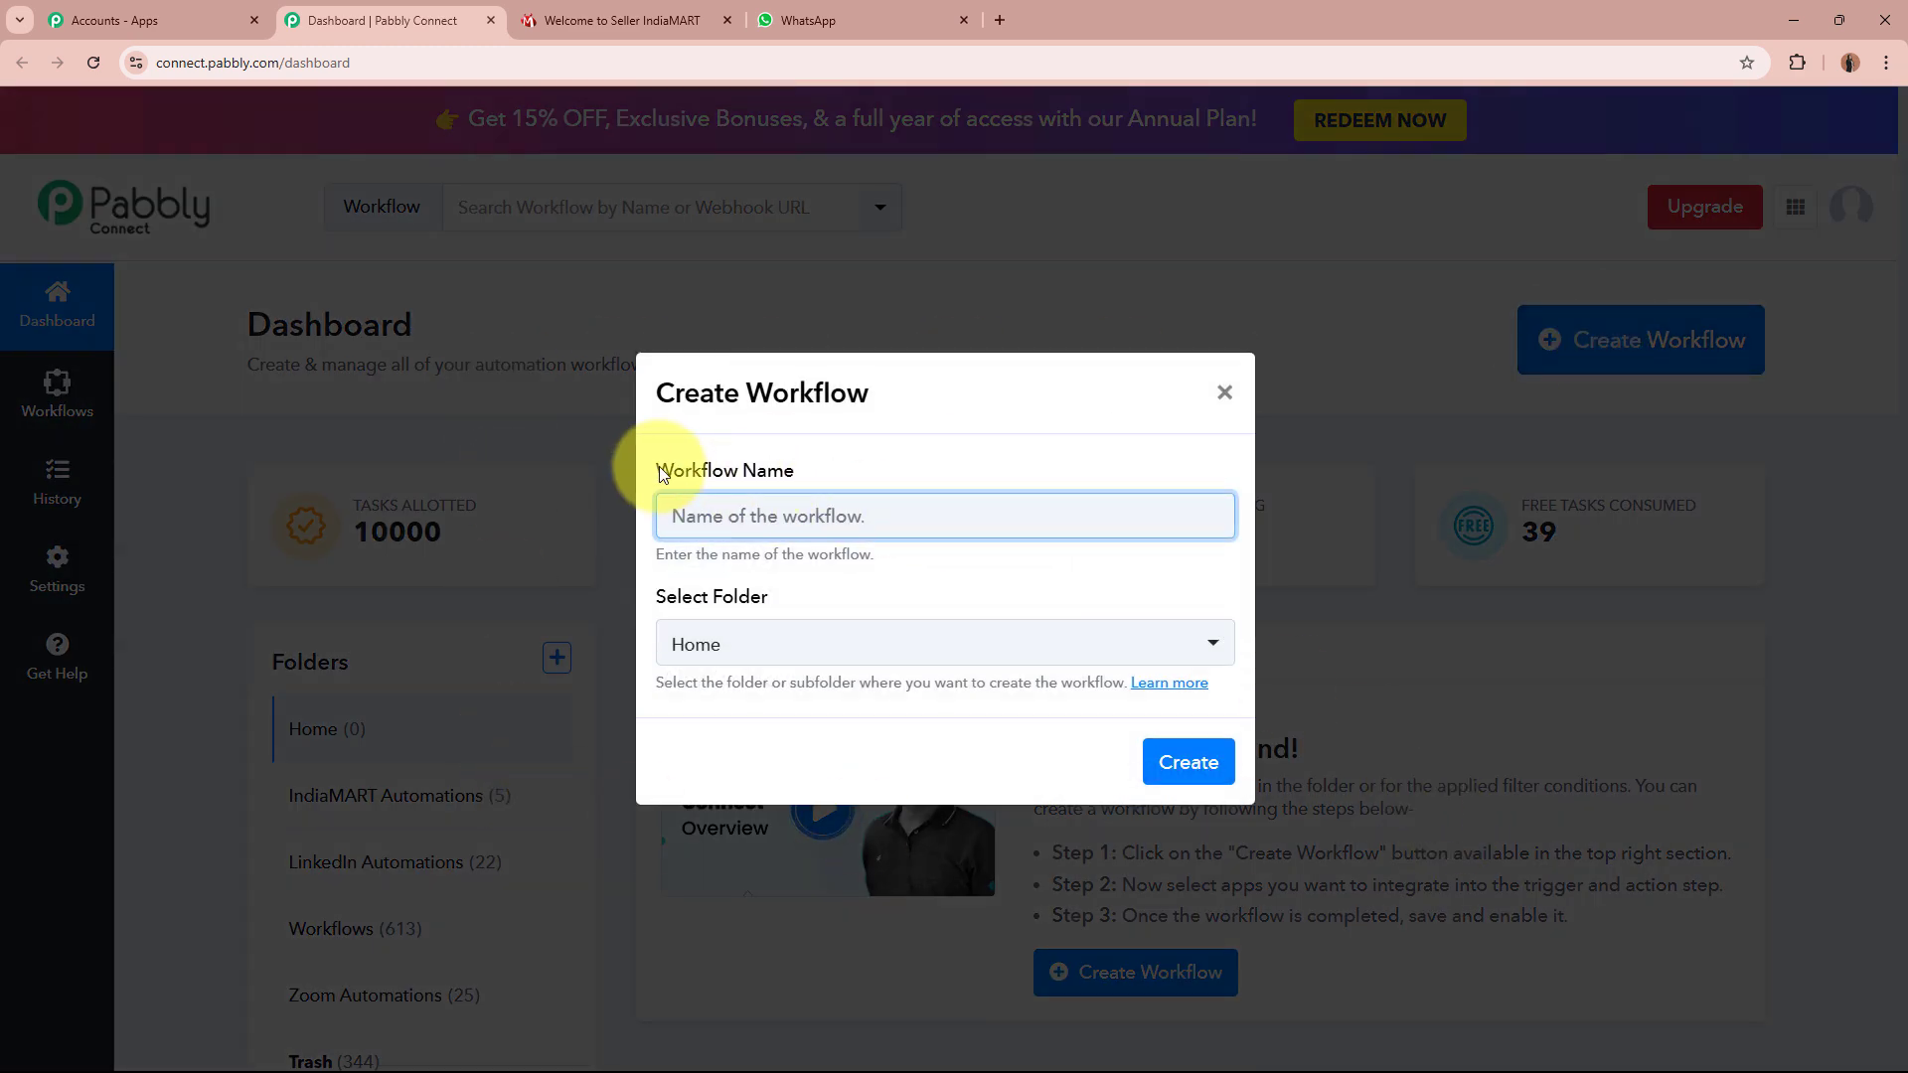
{"action": "left_click_drag", "start_coordinate": [661, 473], "coordinate": [864, 474]}
{"action": "left_click_drag", "start_coordinate": [658, 602], "coordinate": [924, 600]}
{"action": "left_click", "coordinate": [924, 600]}
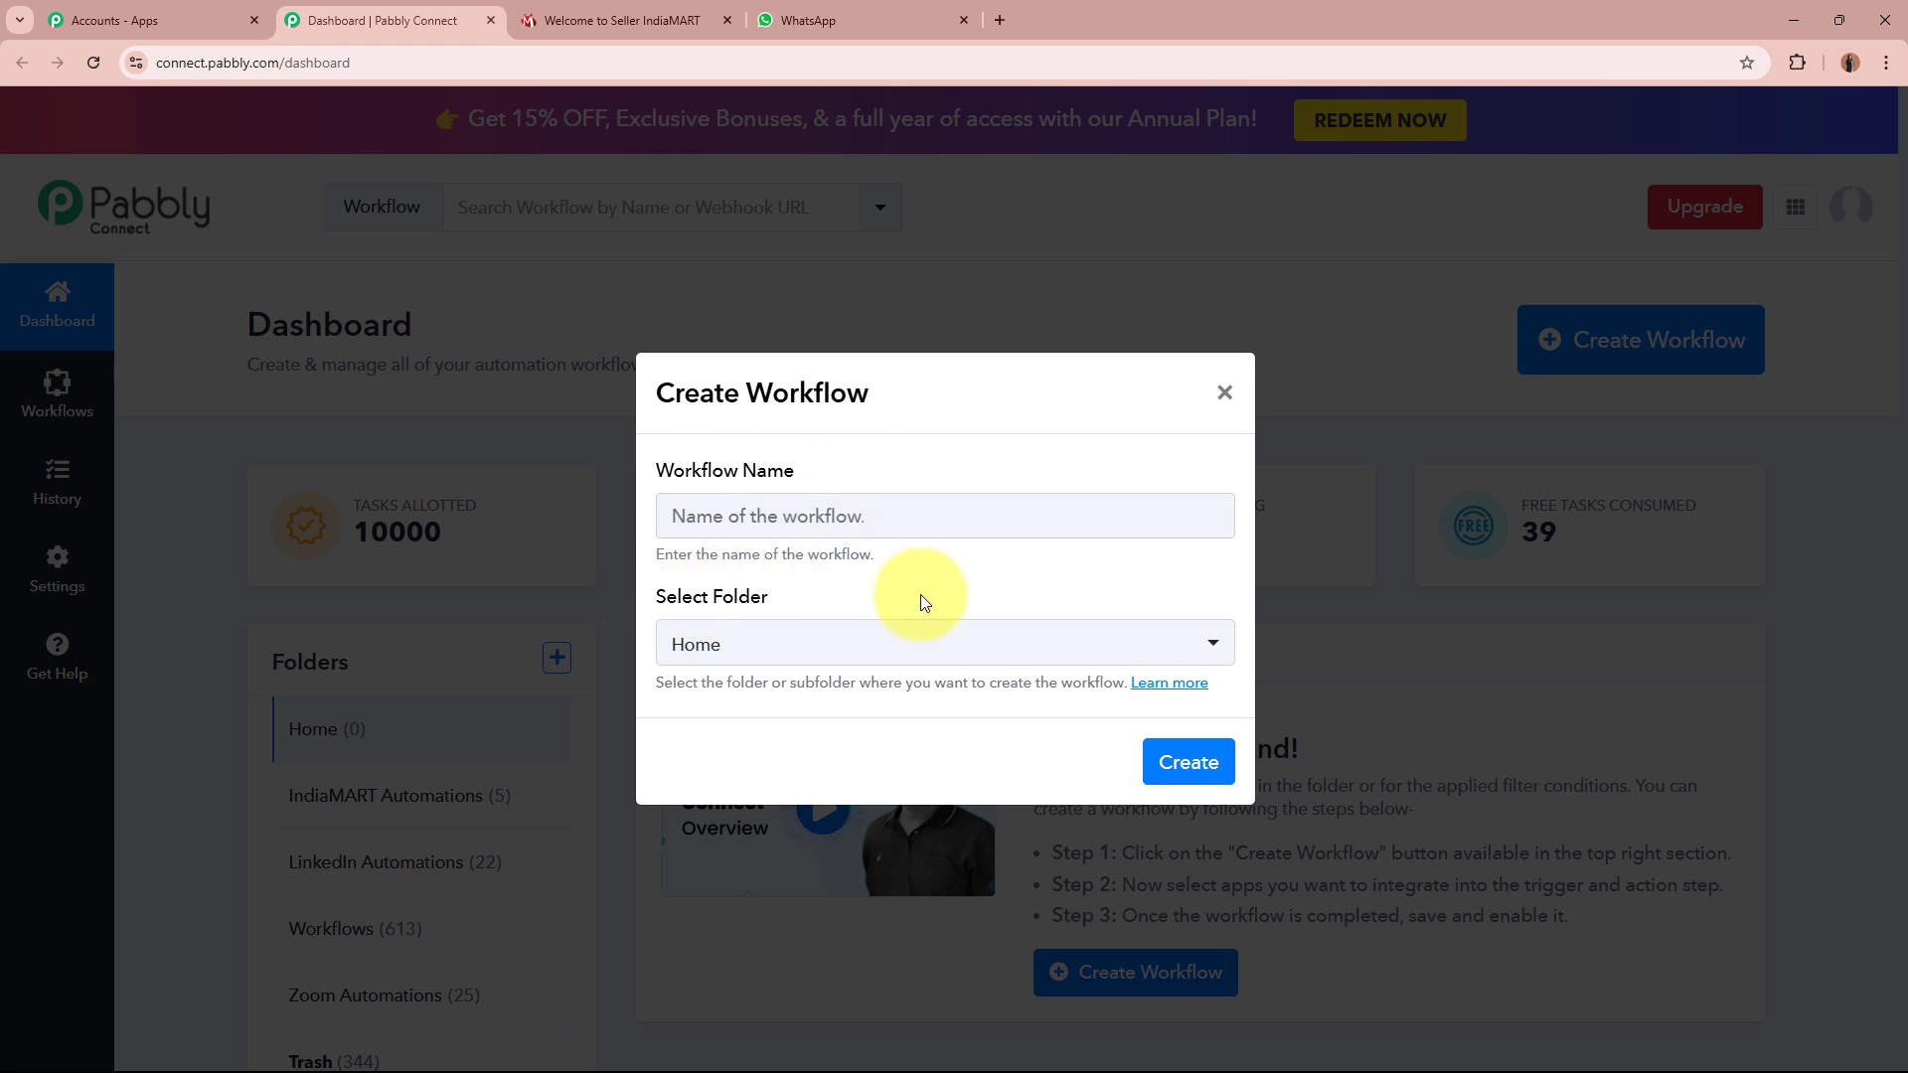
{"action": "left_click", "coordinate": [946, 512]}
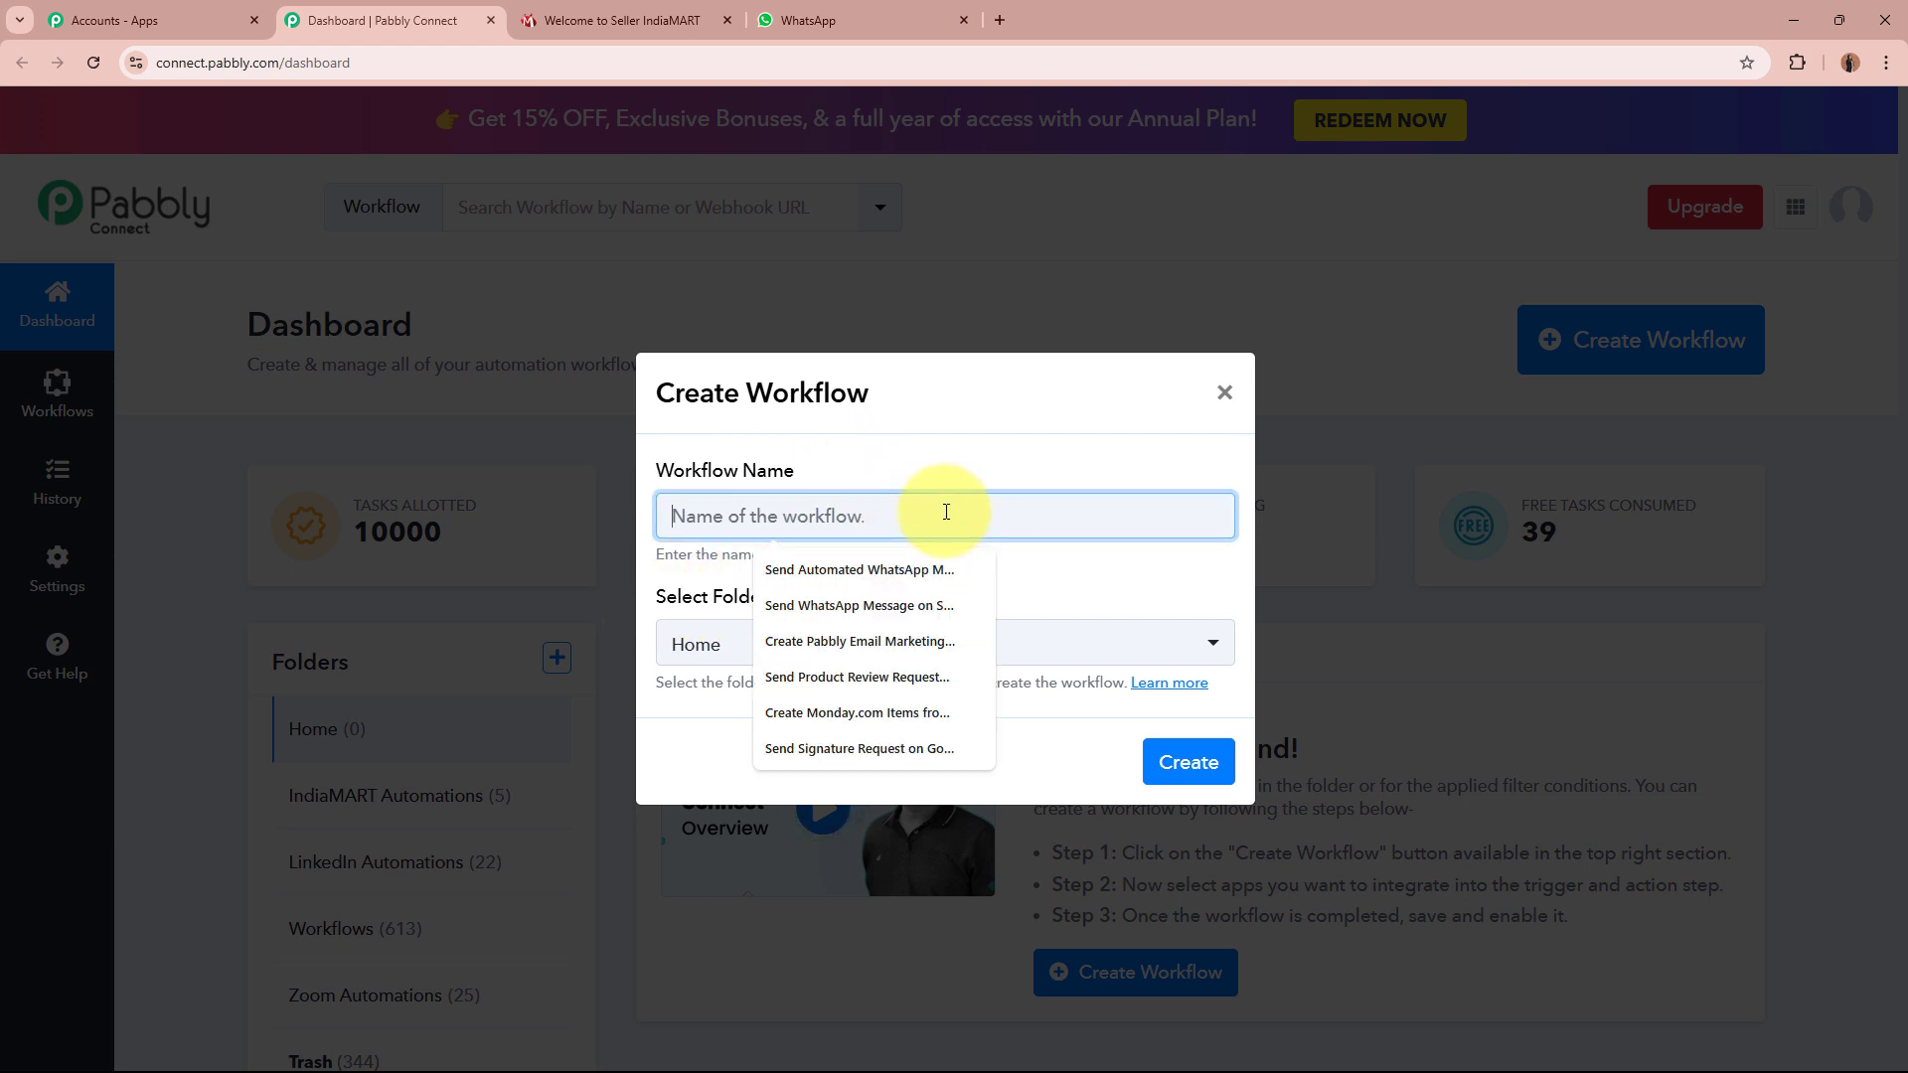
{"action": "type", "text": "Send WhatsApp Message to IndiaMART Leads / Enquiries for Foreign Language Courses"}
{"action": "left_click_drag", "start_coordinate": [669, 518], "coordinate": [1183, 546]}
{"action": "left_click", "coordinate": [1160, 559]}
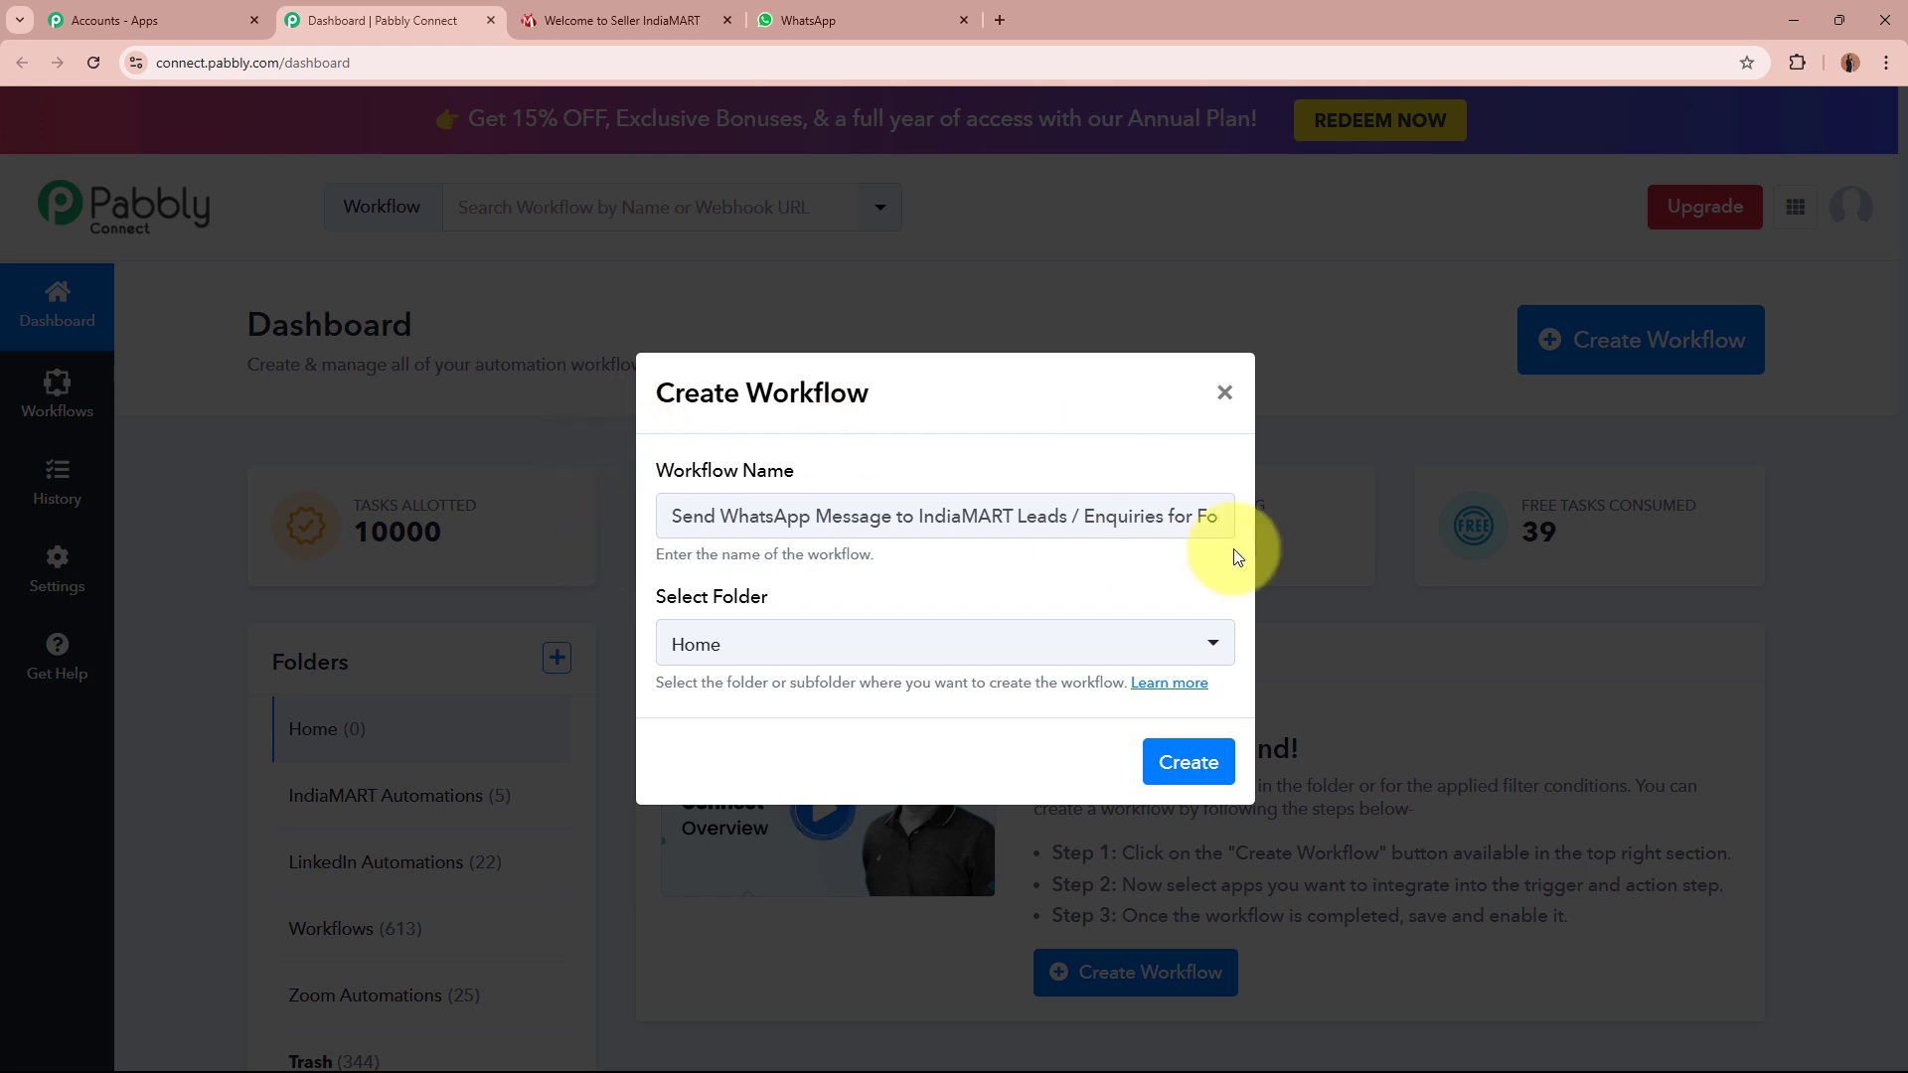
Choose the IndiaMART Automations folder for the workflow and create it
{"action": "triple_click", "coordinate": [660, 596]}
{"action": "left_click", "coordinate": [962, 587]}
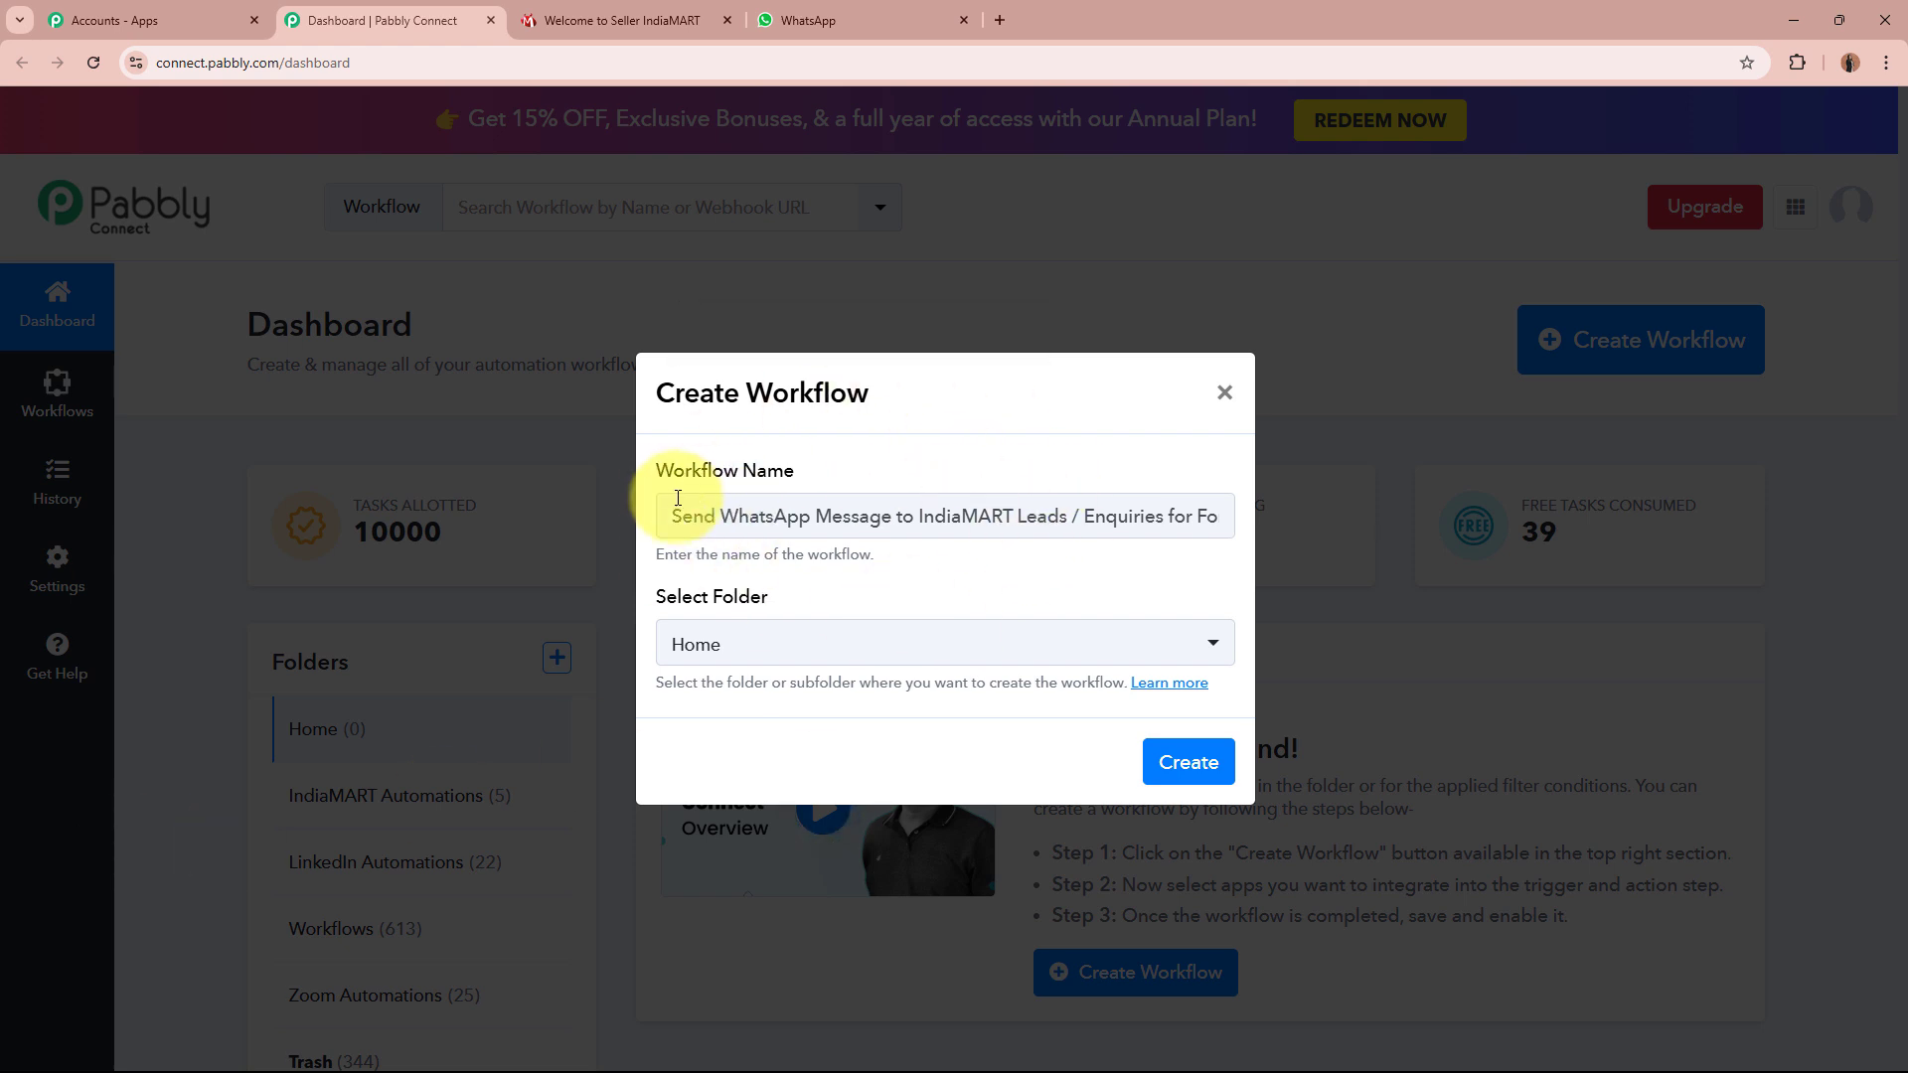
{"action": "left_click_drag", "start_coordinate": [682, 516], "coordinate": [1120, 588]}
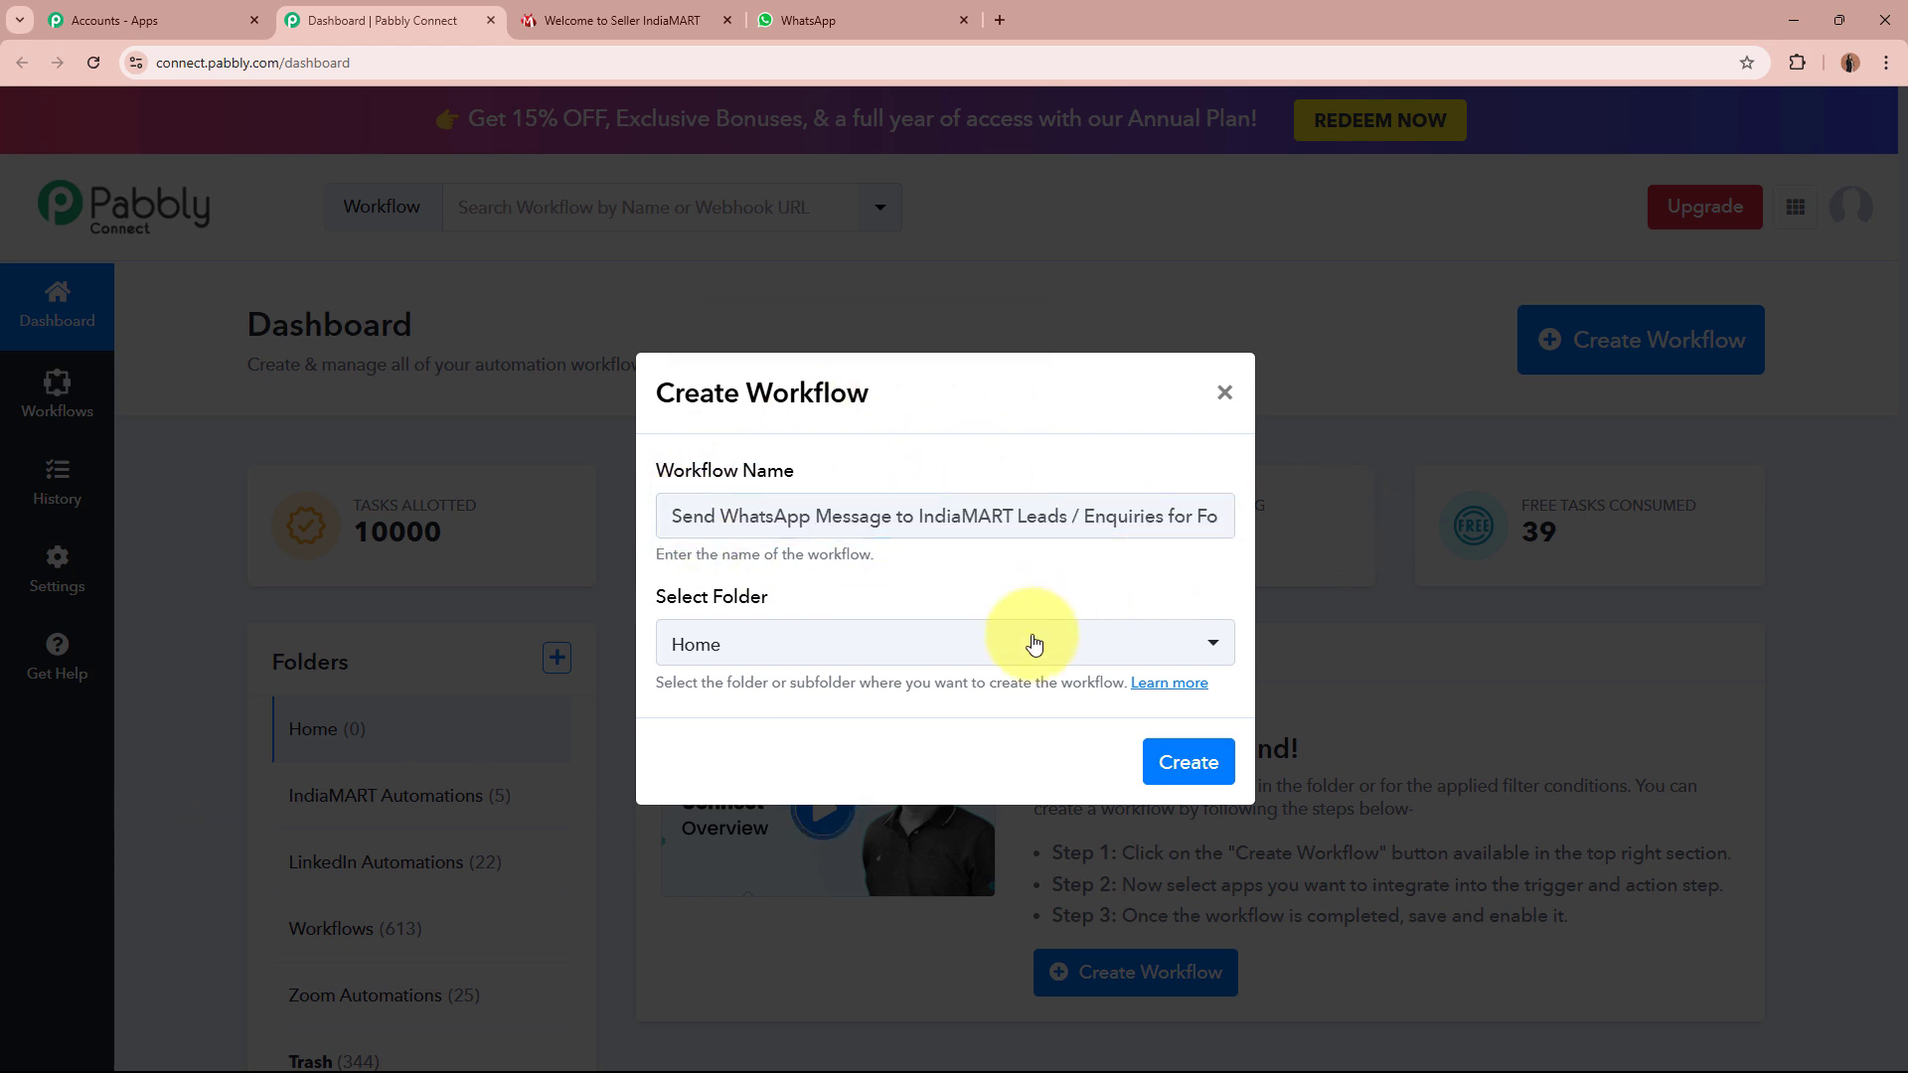
{"action": "left_click", "coordinate": [1007, 655]}
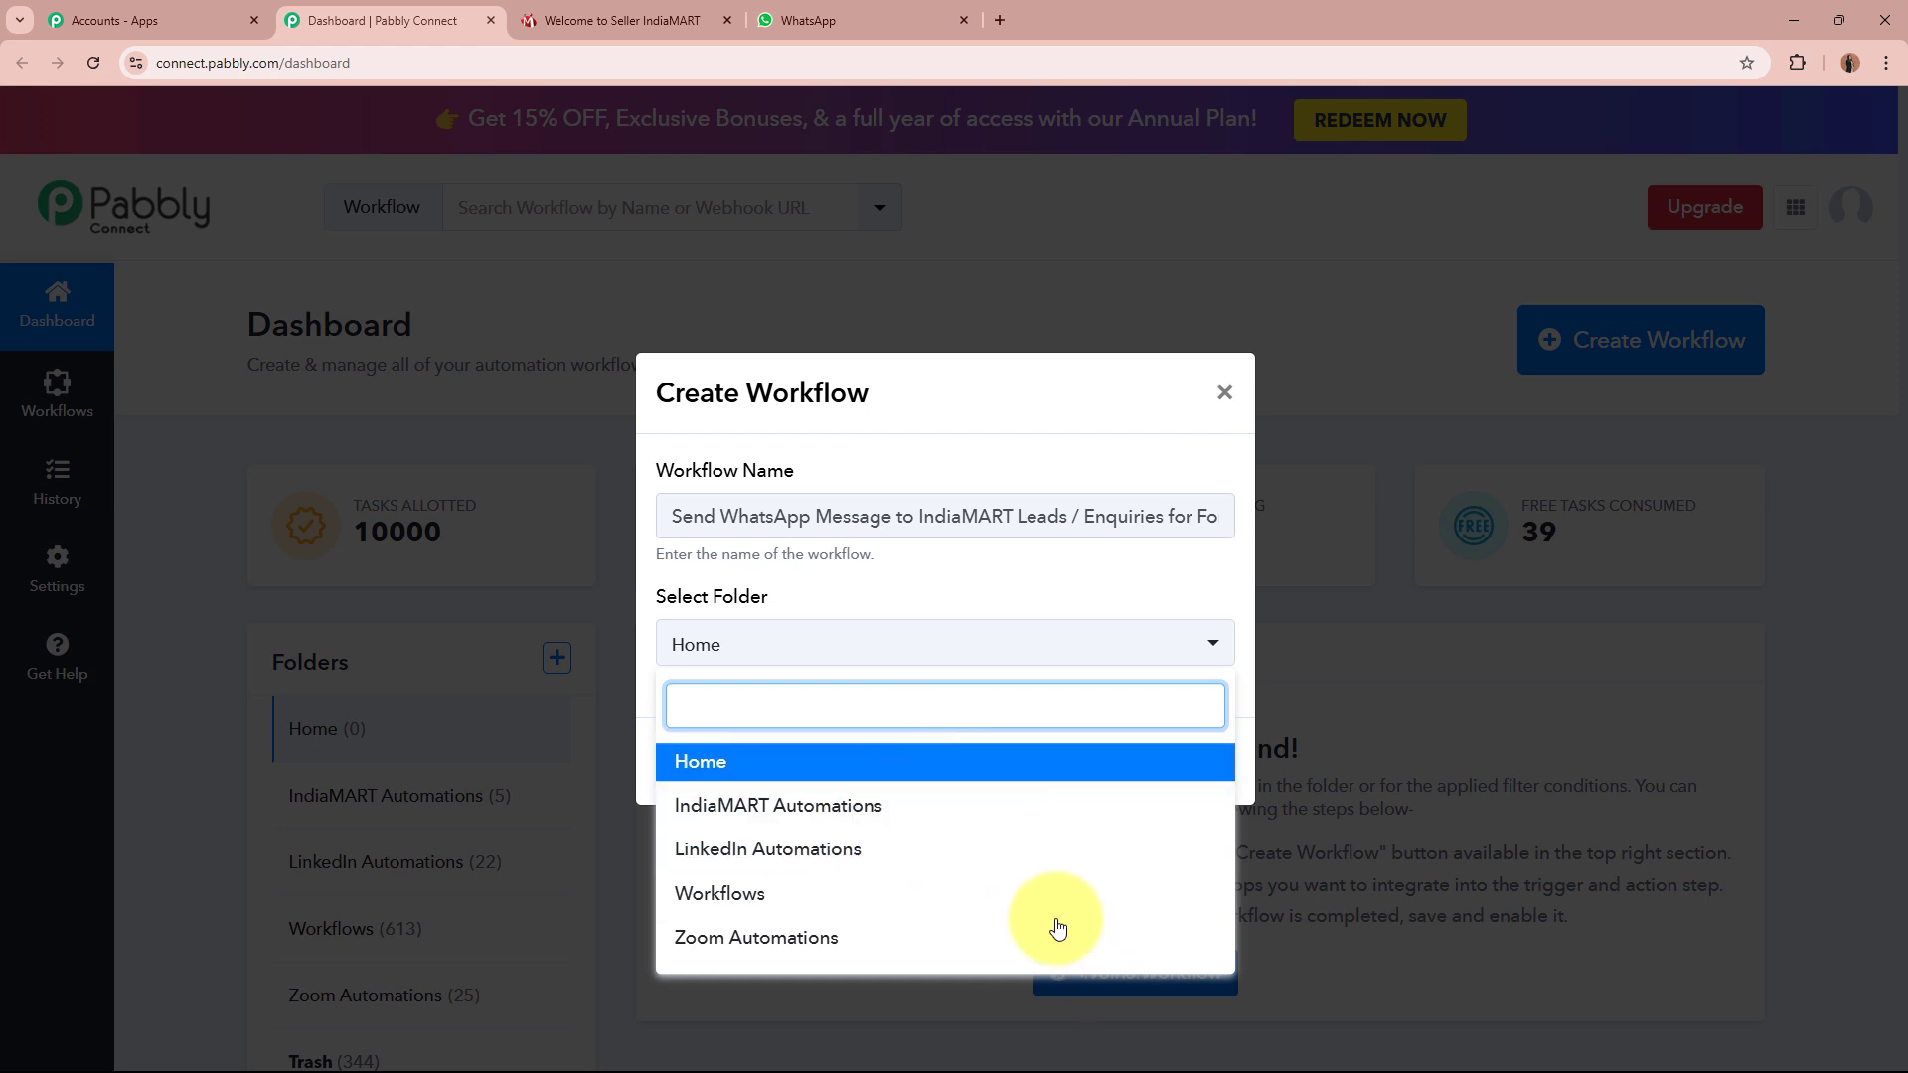
{"action": "left_click", "coordinate": [888, 806]}
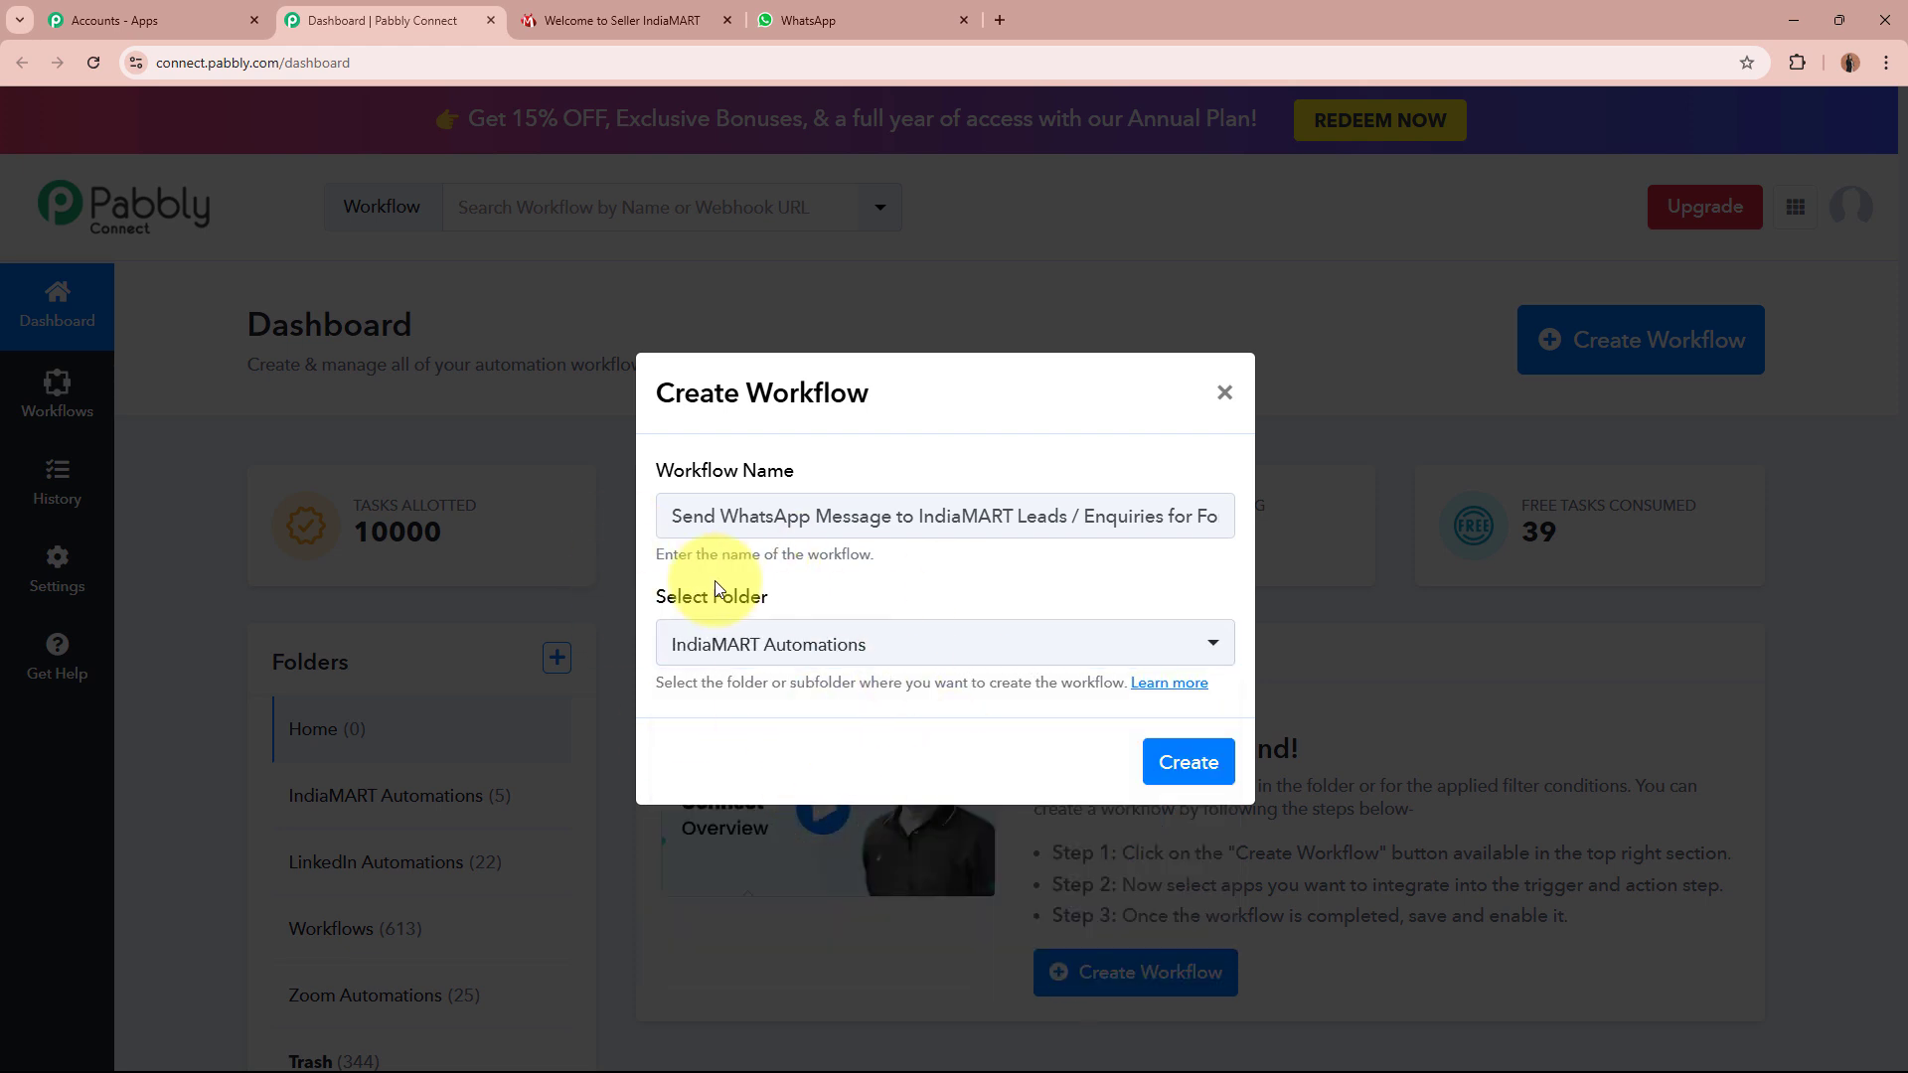
{"action": "left_click_drag", "start_coordinate": [676, 524], "coordinate": [1422, 512]}
{"action": "left_click", "coordinate": [1136, 560]}
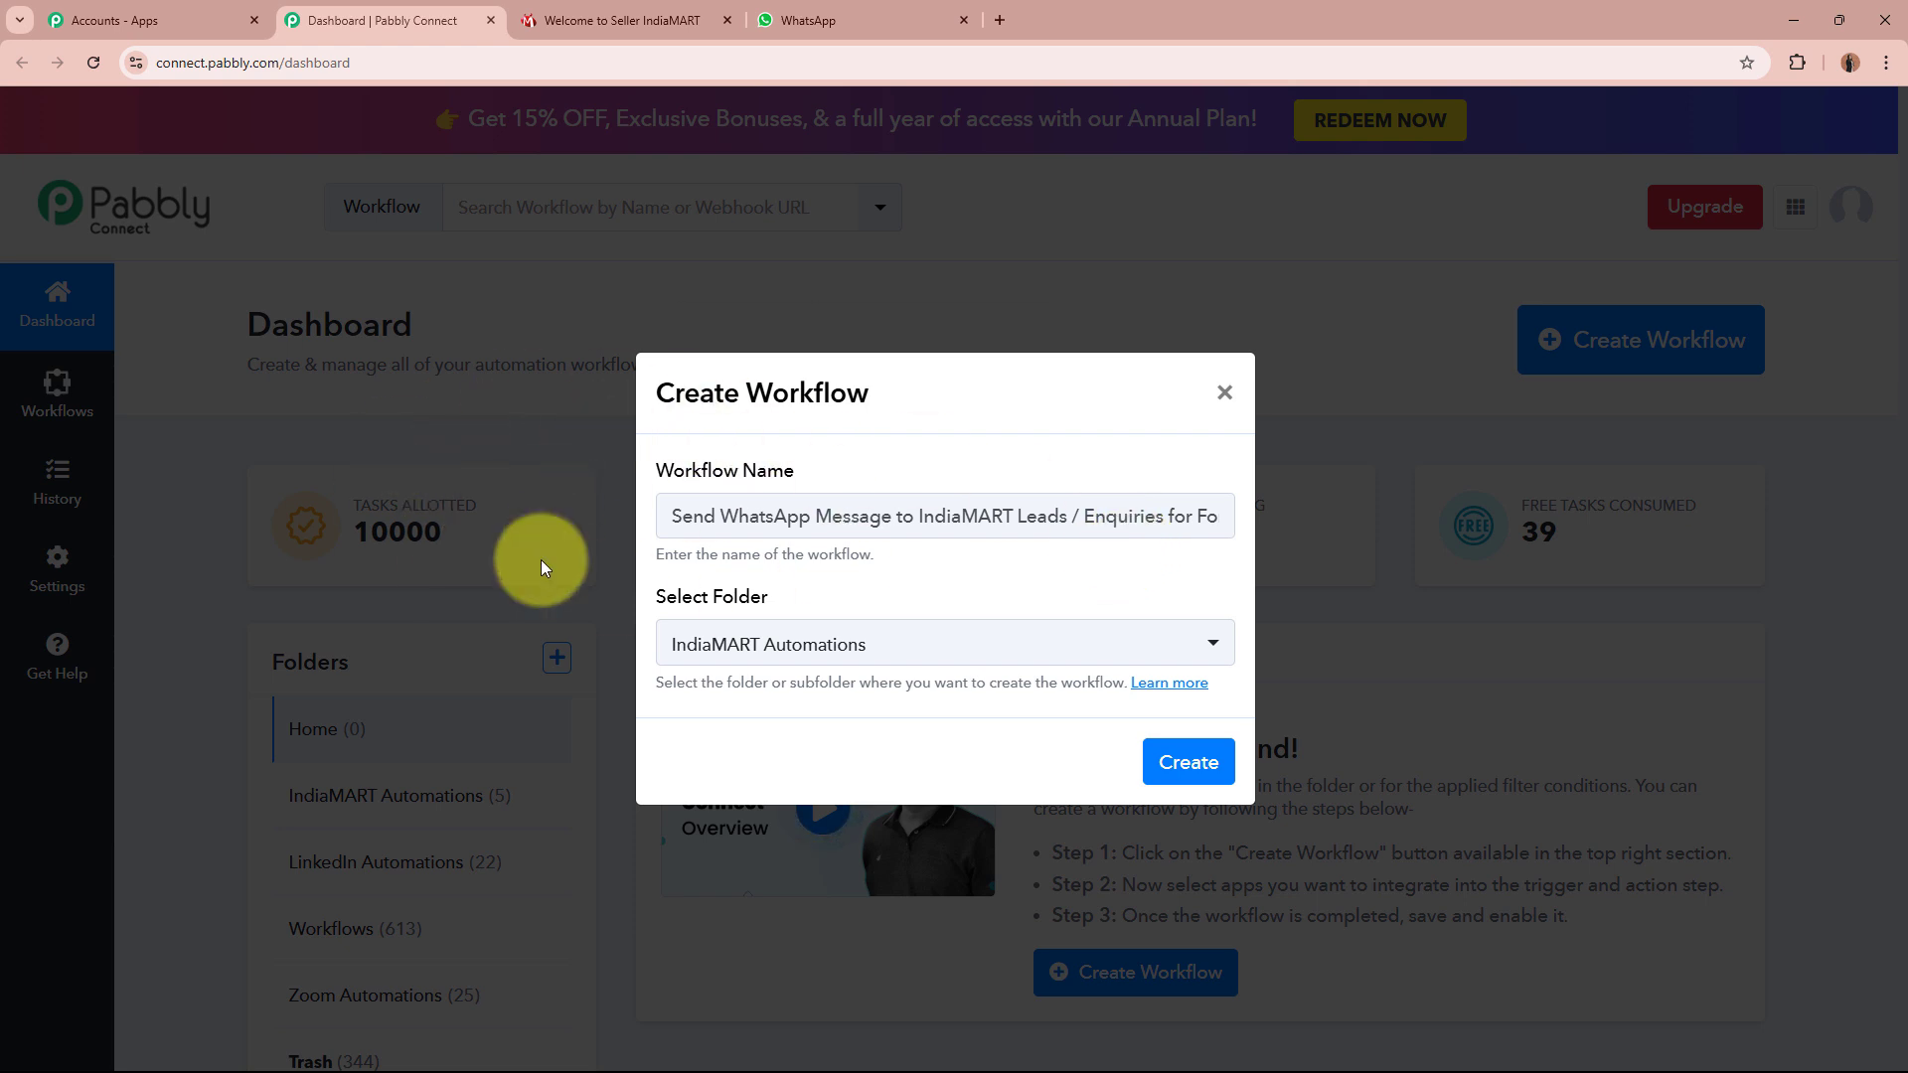
{"action": "left_click", "coordinate": [1192, 759]}
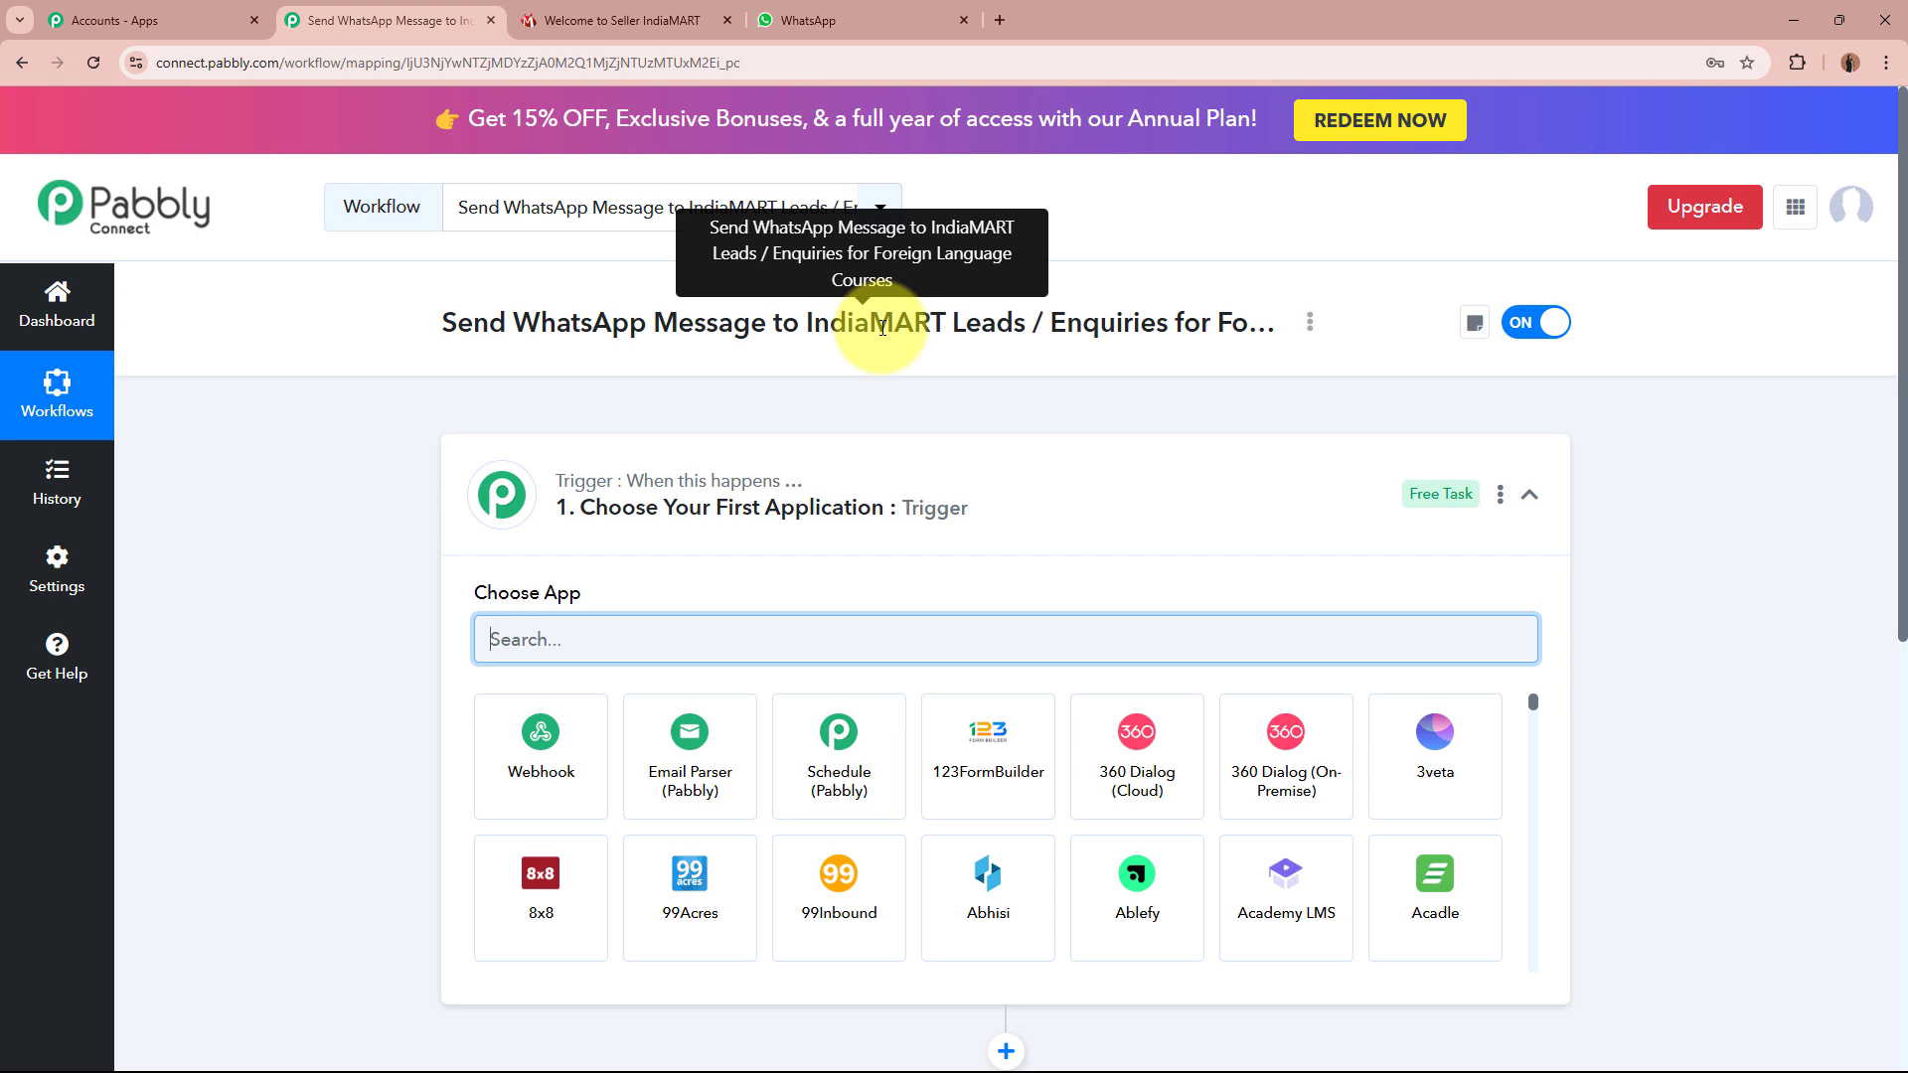
Search the trigger step's available apps for IndiaMART
{"action": "left_click", "coordinate": [1126, 489]}
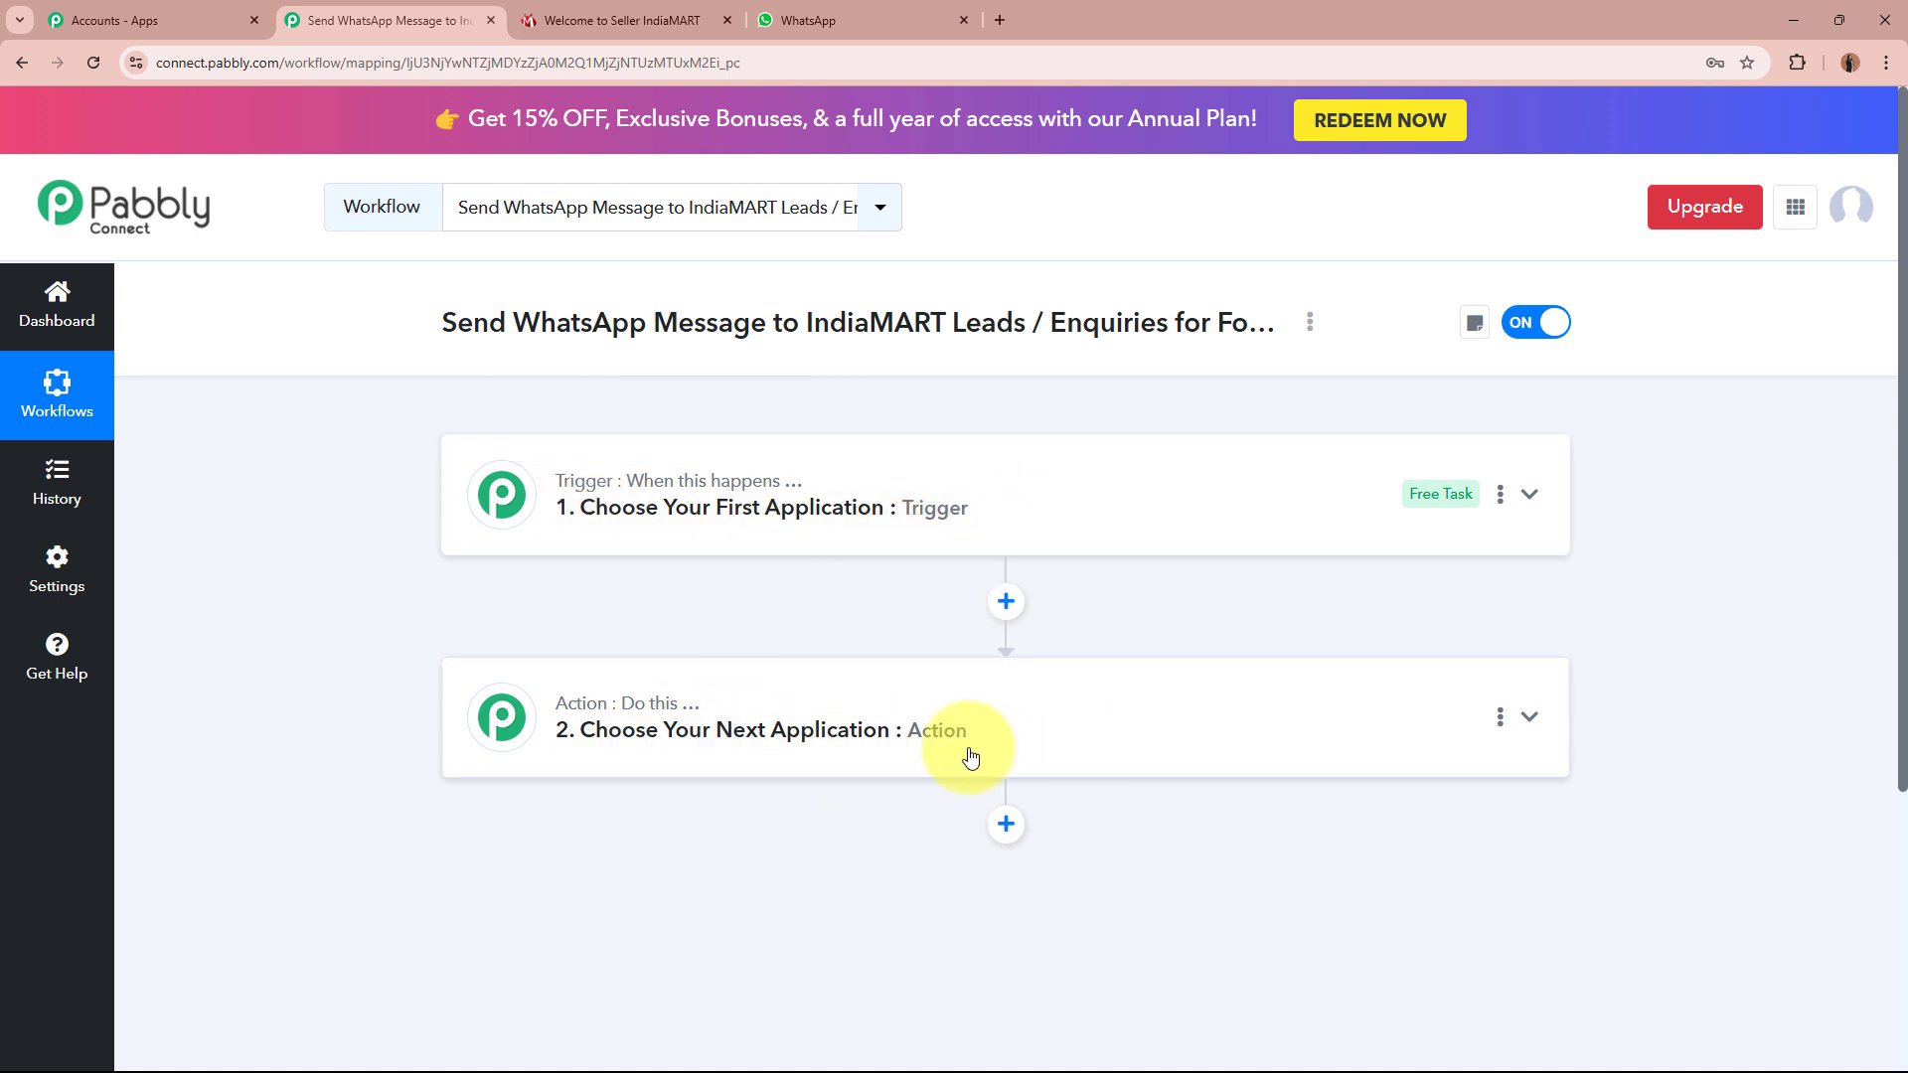
{"action": "left_click", "coordinate": [1110, 478]}
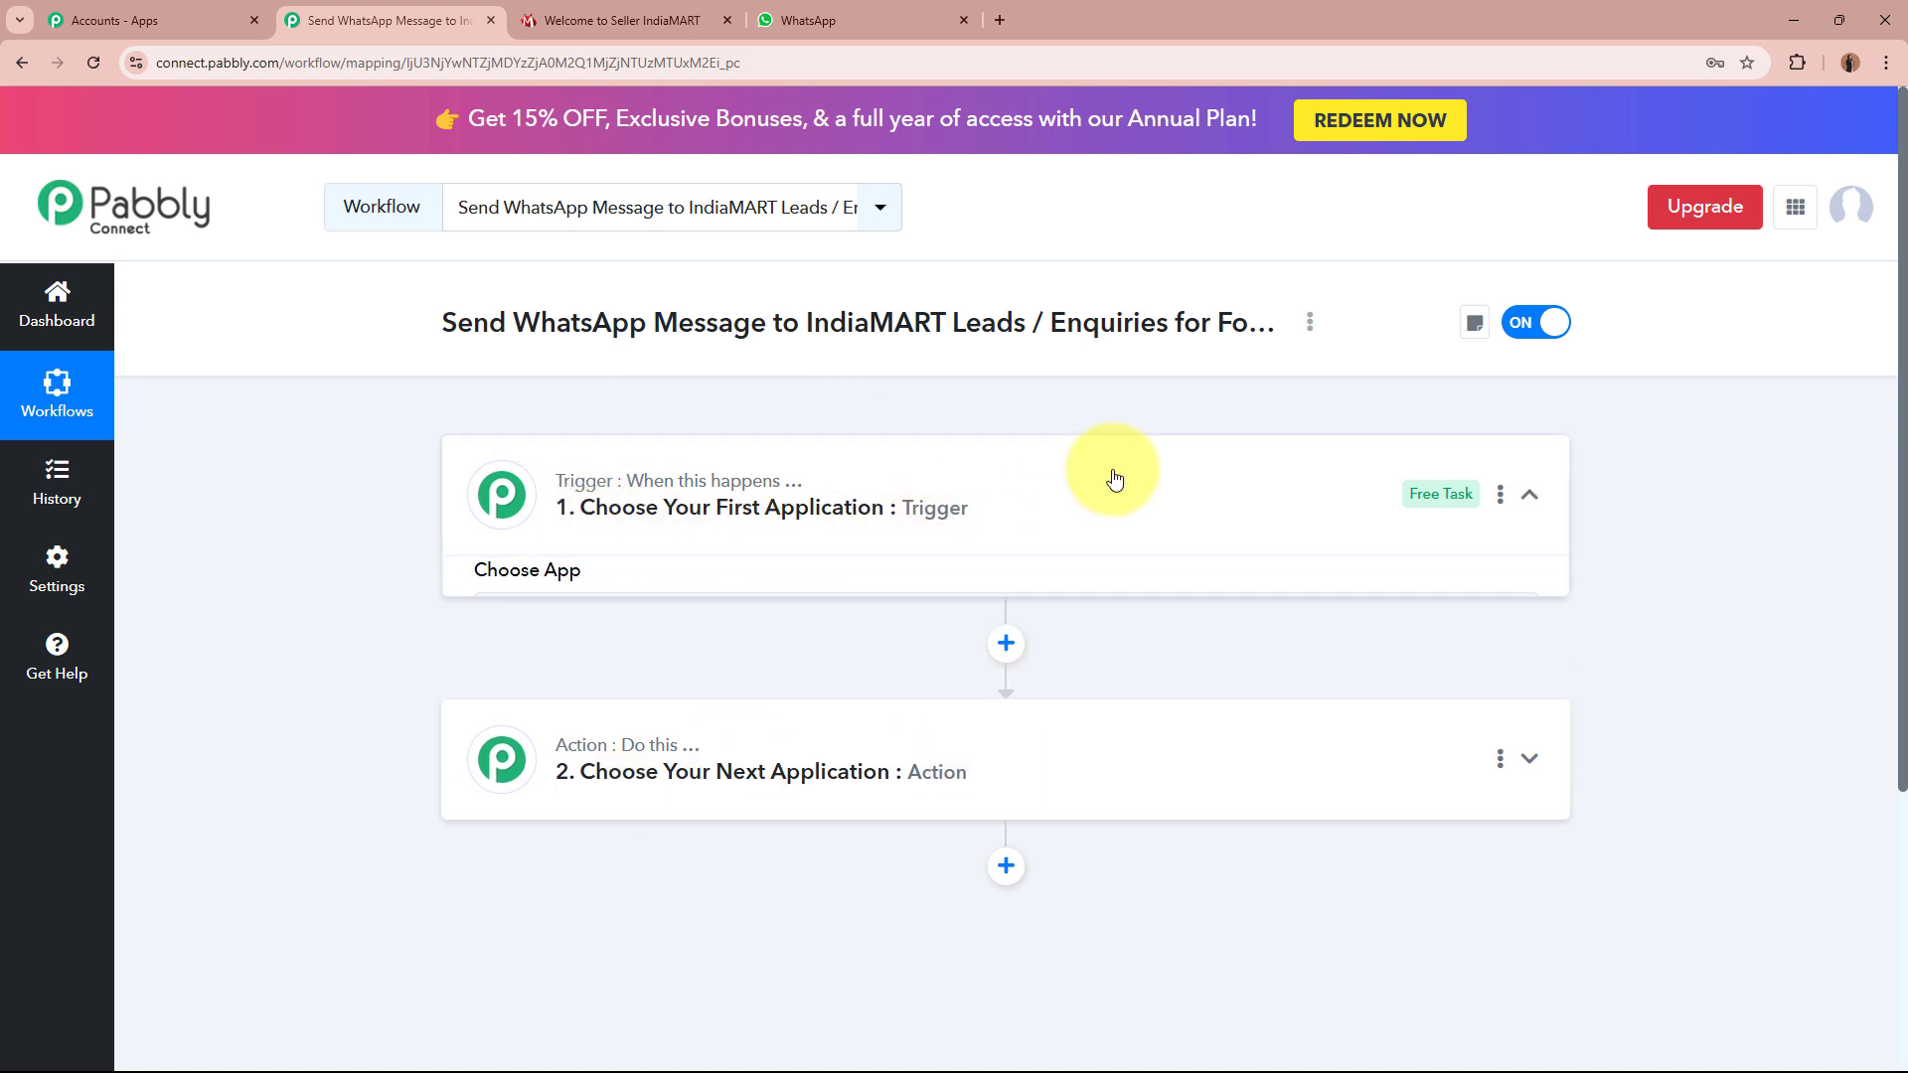
{"action": "left_click", "coordinate": [1009, 635]}
{"action": "type", "text": "Ind"}
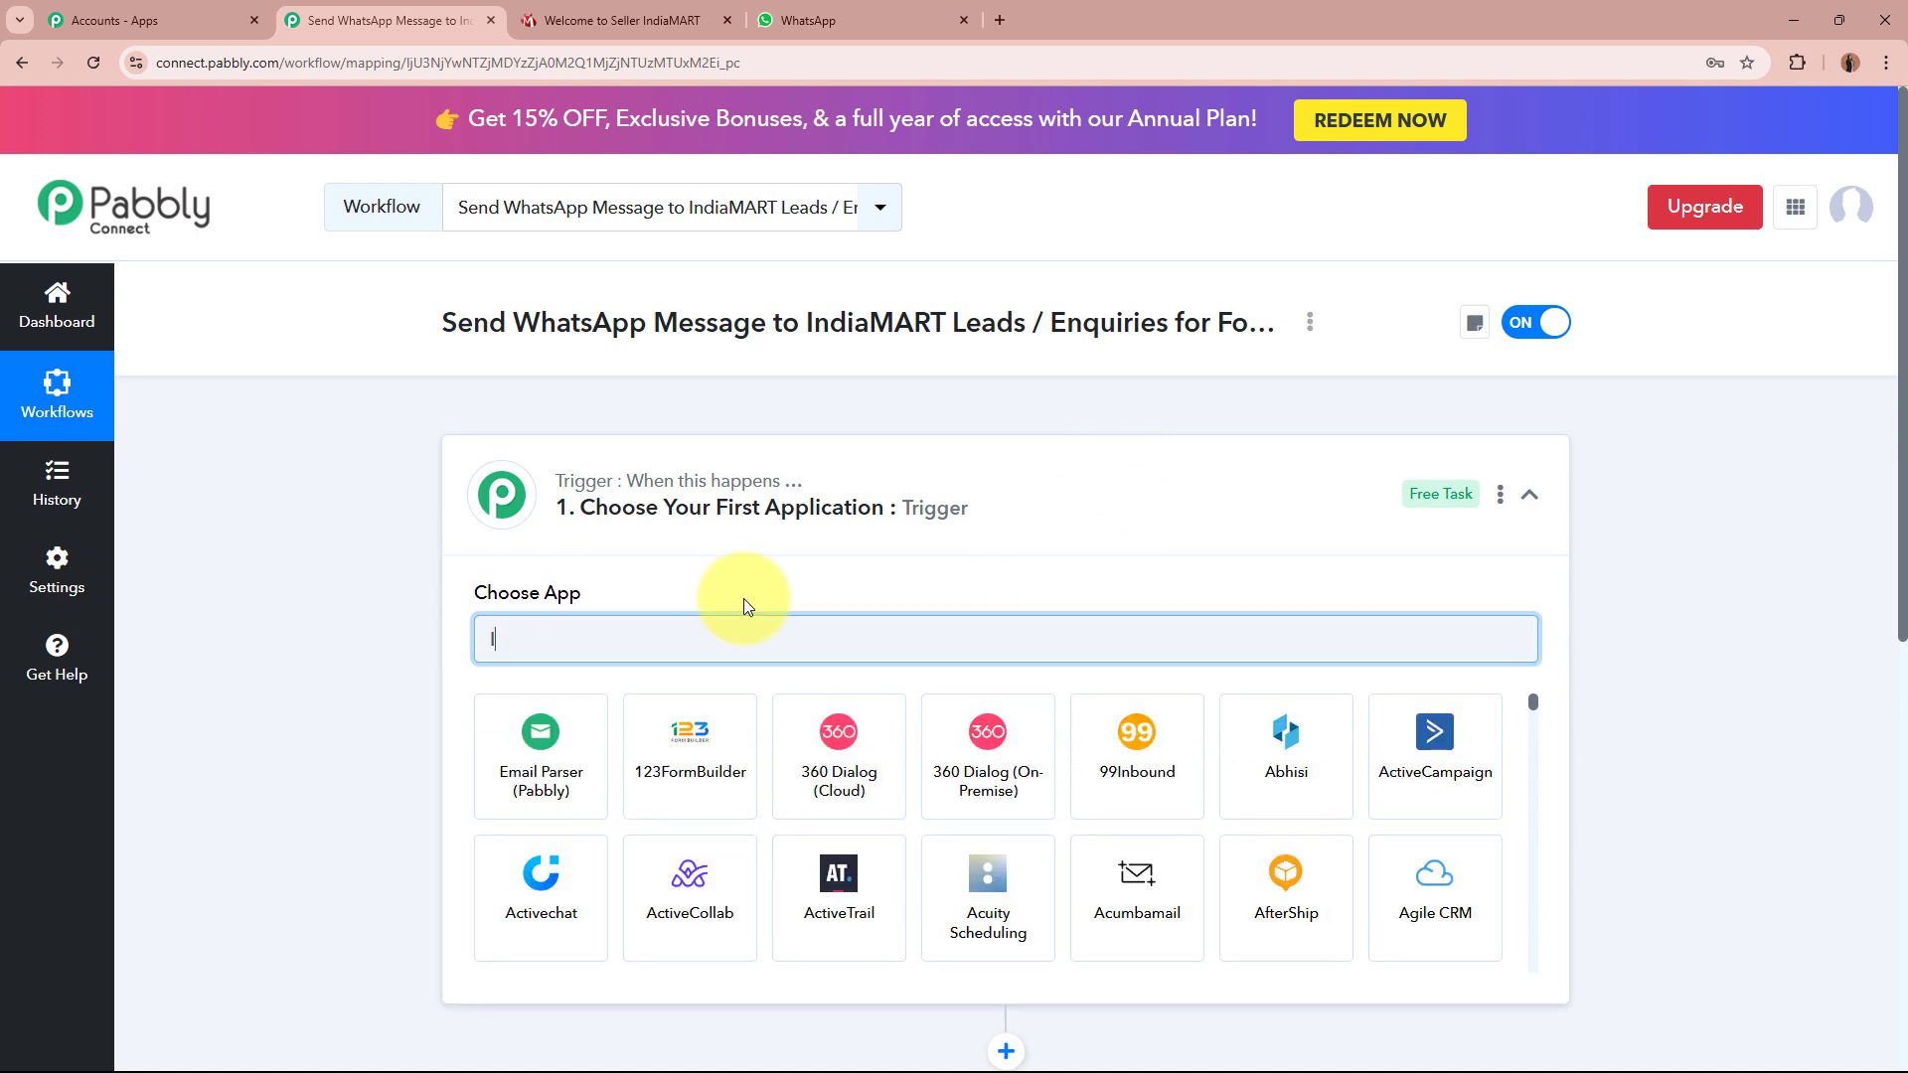
{"action": "type", "text": "iaMART"}
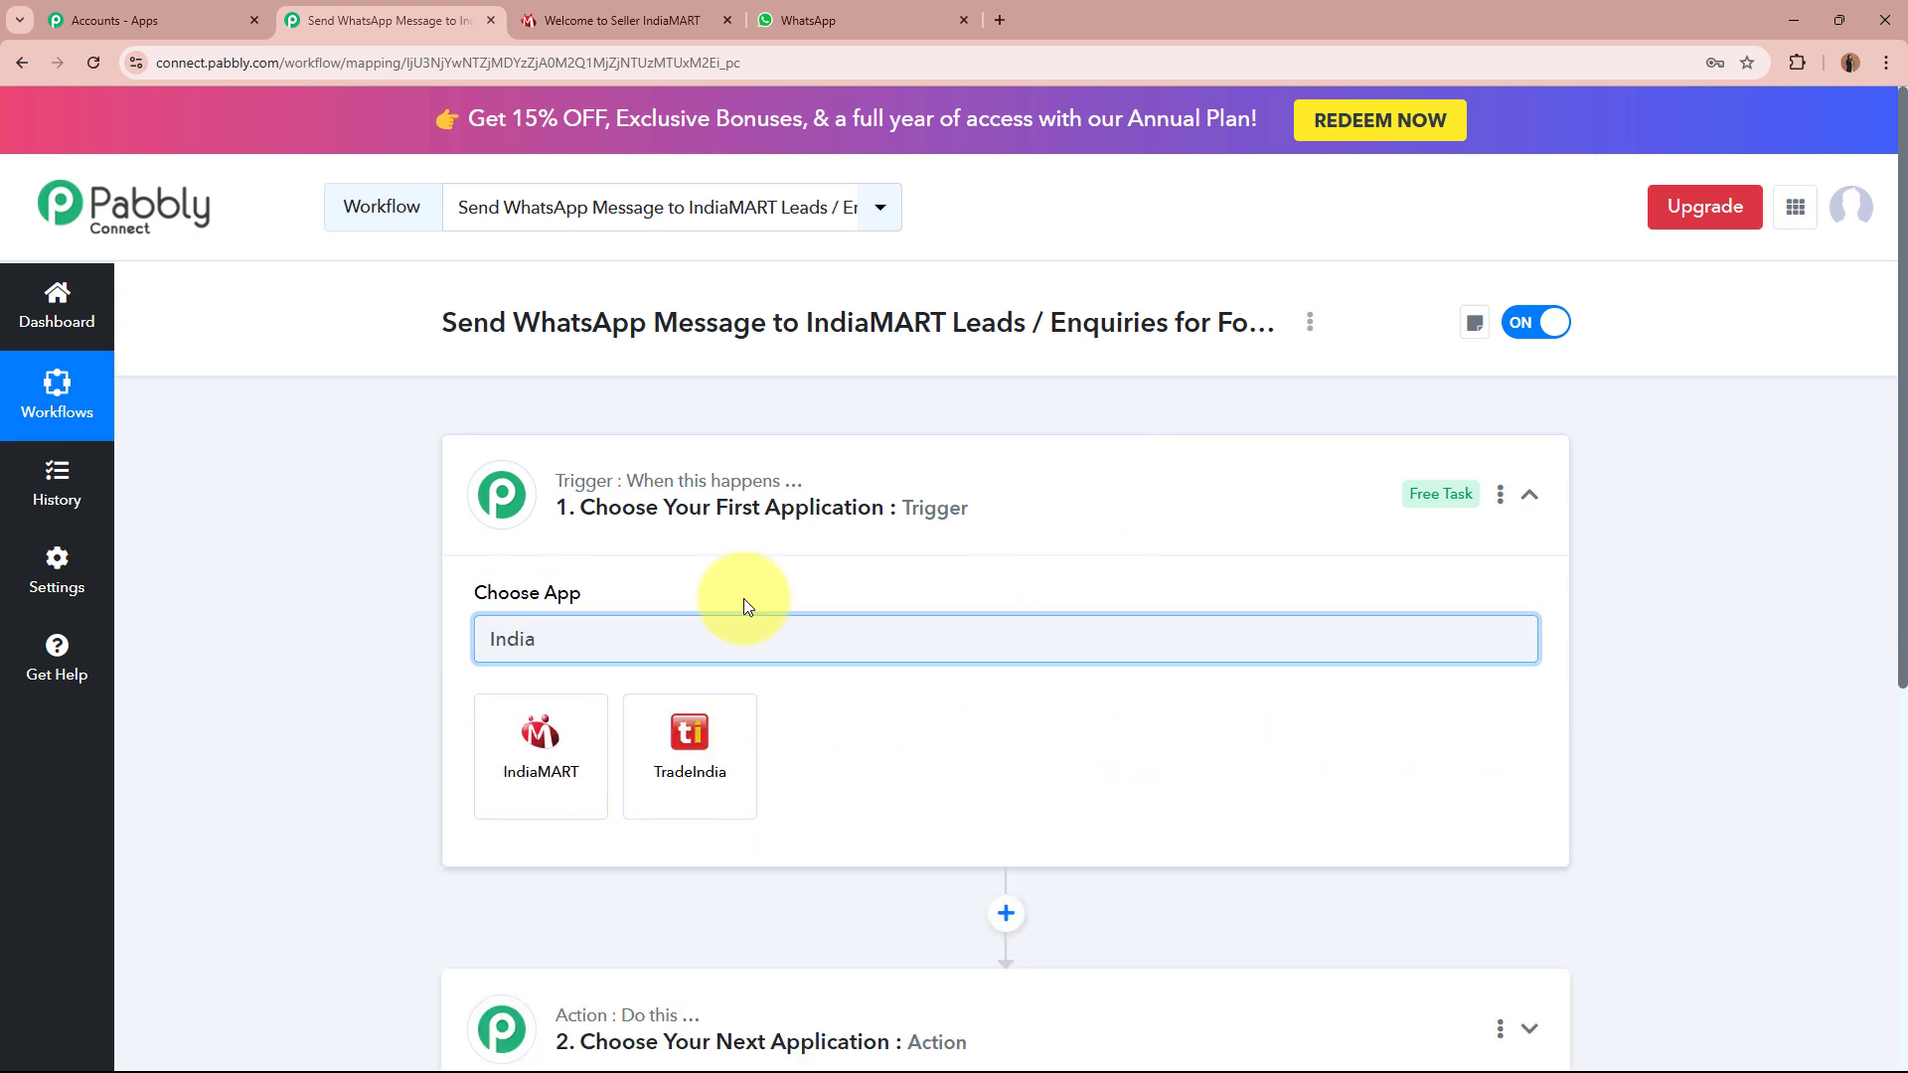
Switch to the IndiaMART seller account and look over its dashboard
{"action": "left_click", "coordinate": [626, 20]}
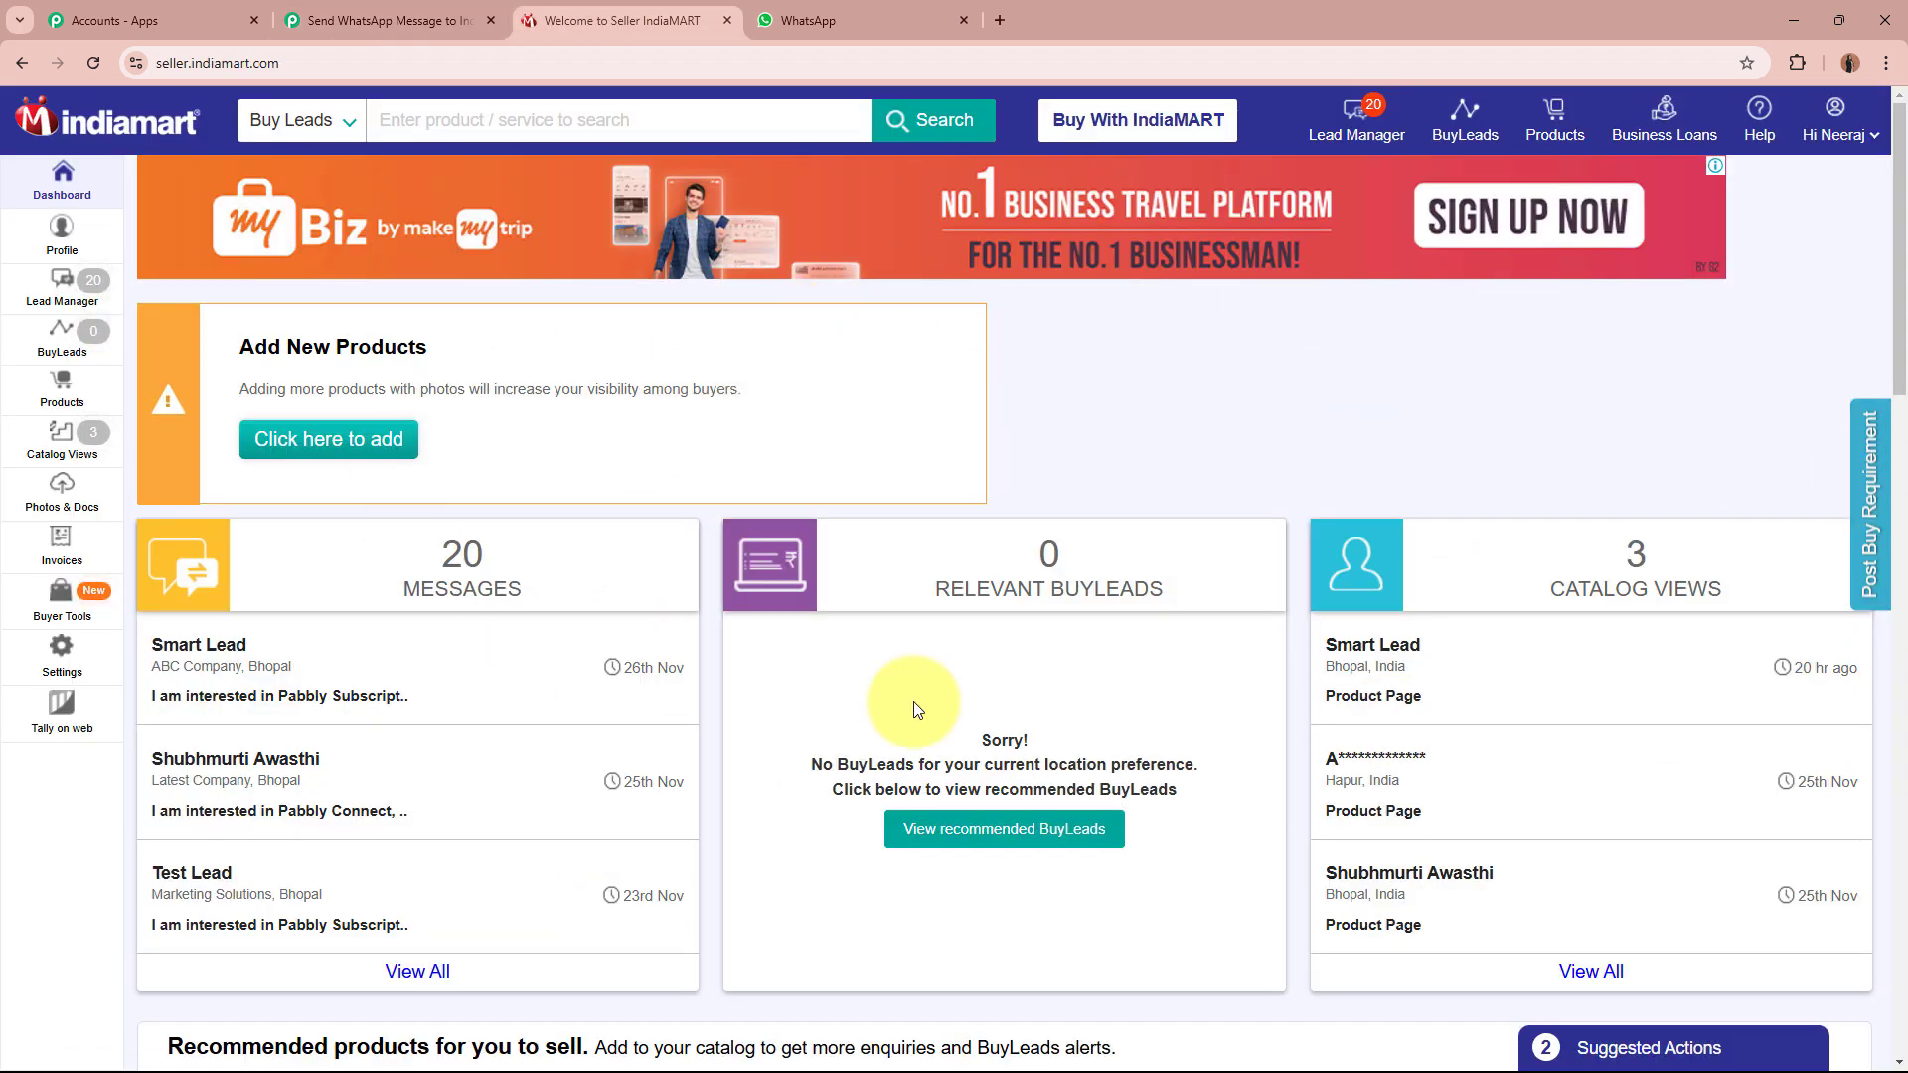
{"action": "scroll", "coordinate": [1353, 446], "scroll_direction": "down", "scroll_amount": 4}
{"action": "scroll", "coordinate": [1351, 442], "scroll_direction": "up", "scroll_amount": 4}
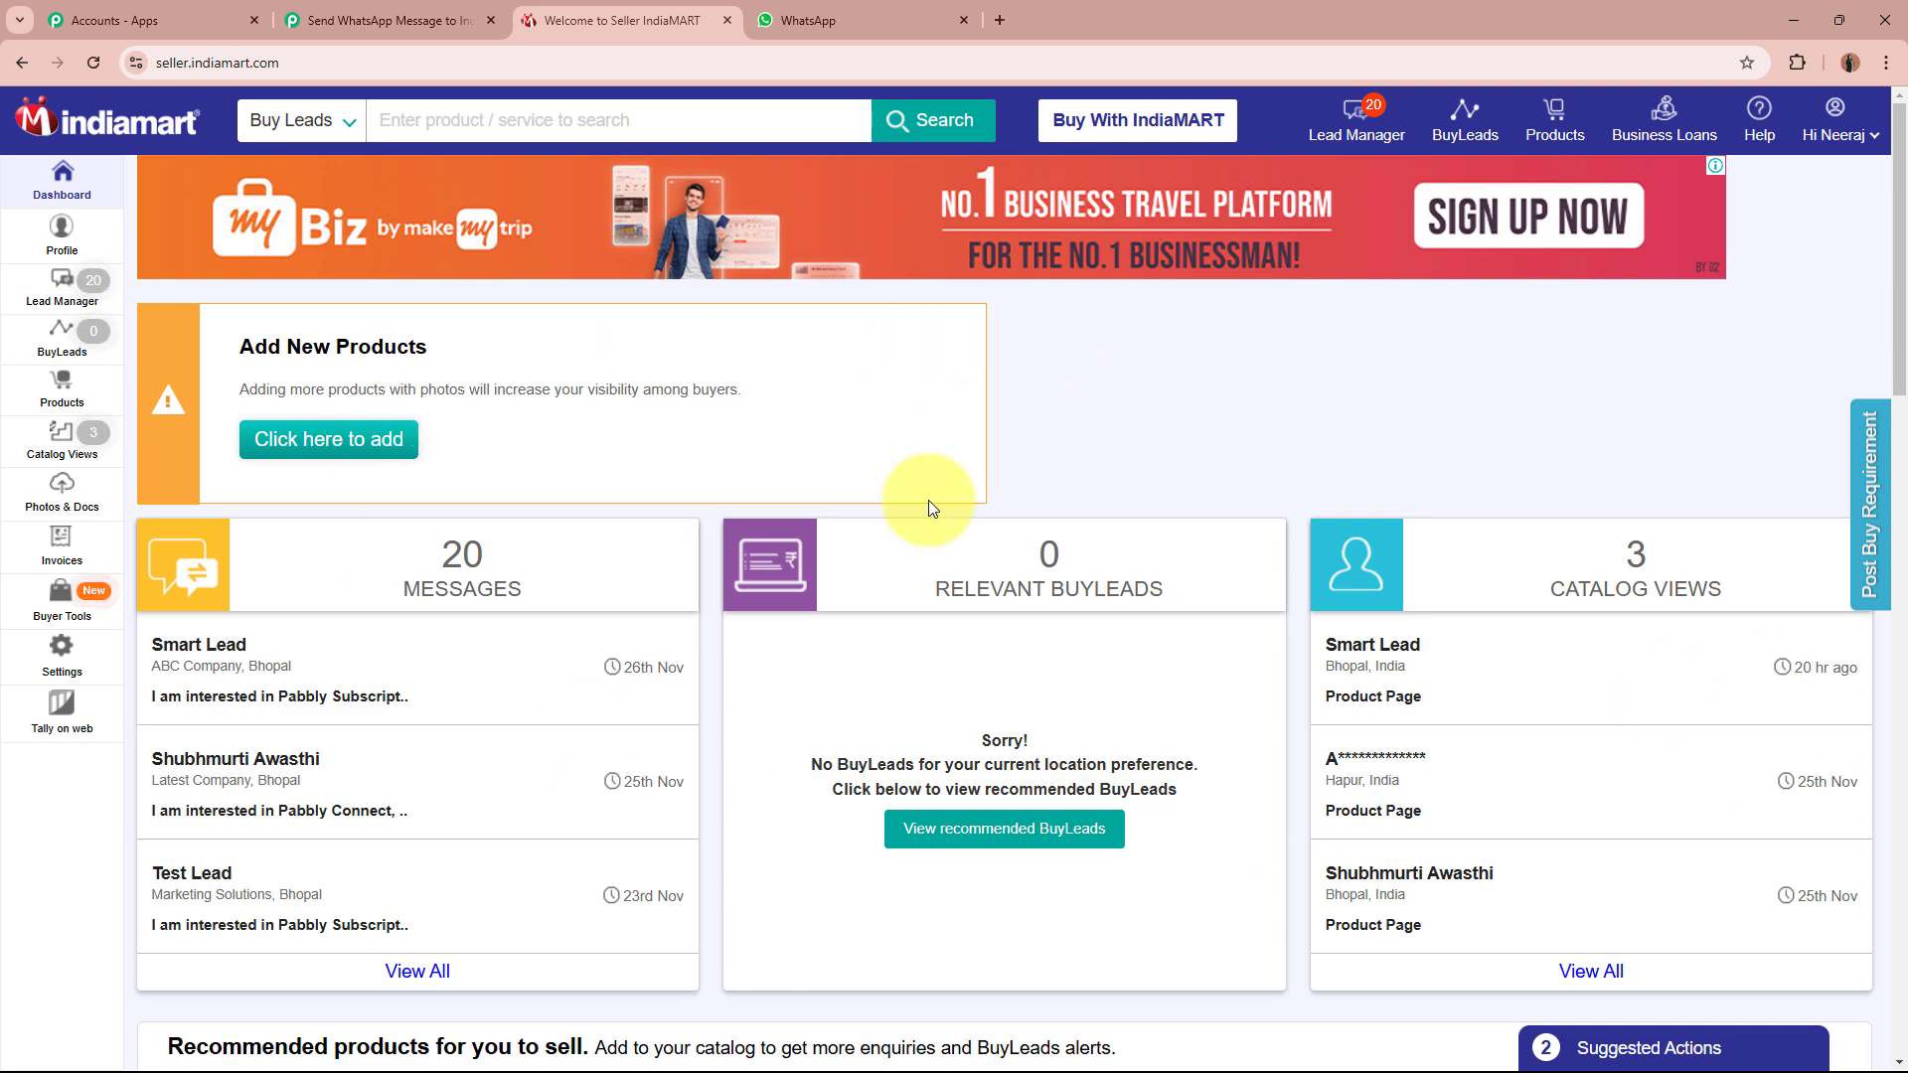
{"action": "scroll", "coordinate": [953, 517], "scroll_direction": "down", "scroll_amount": 2}
{"action": "scroll", "coordinate": [949, 542], "scroll_direction": "up", "scroll_amount": 2}
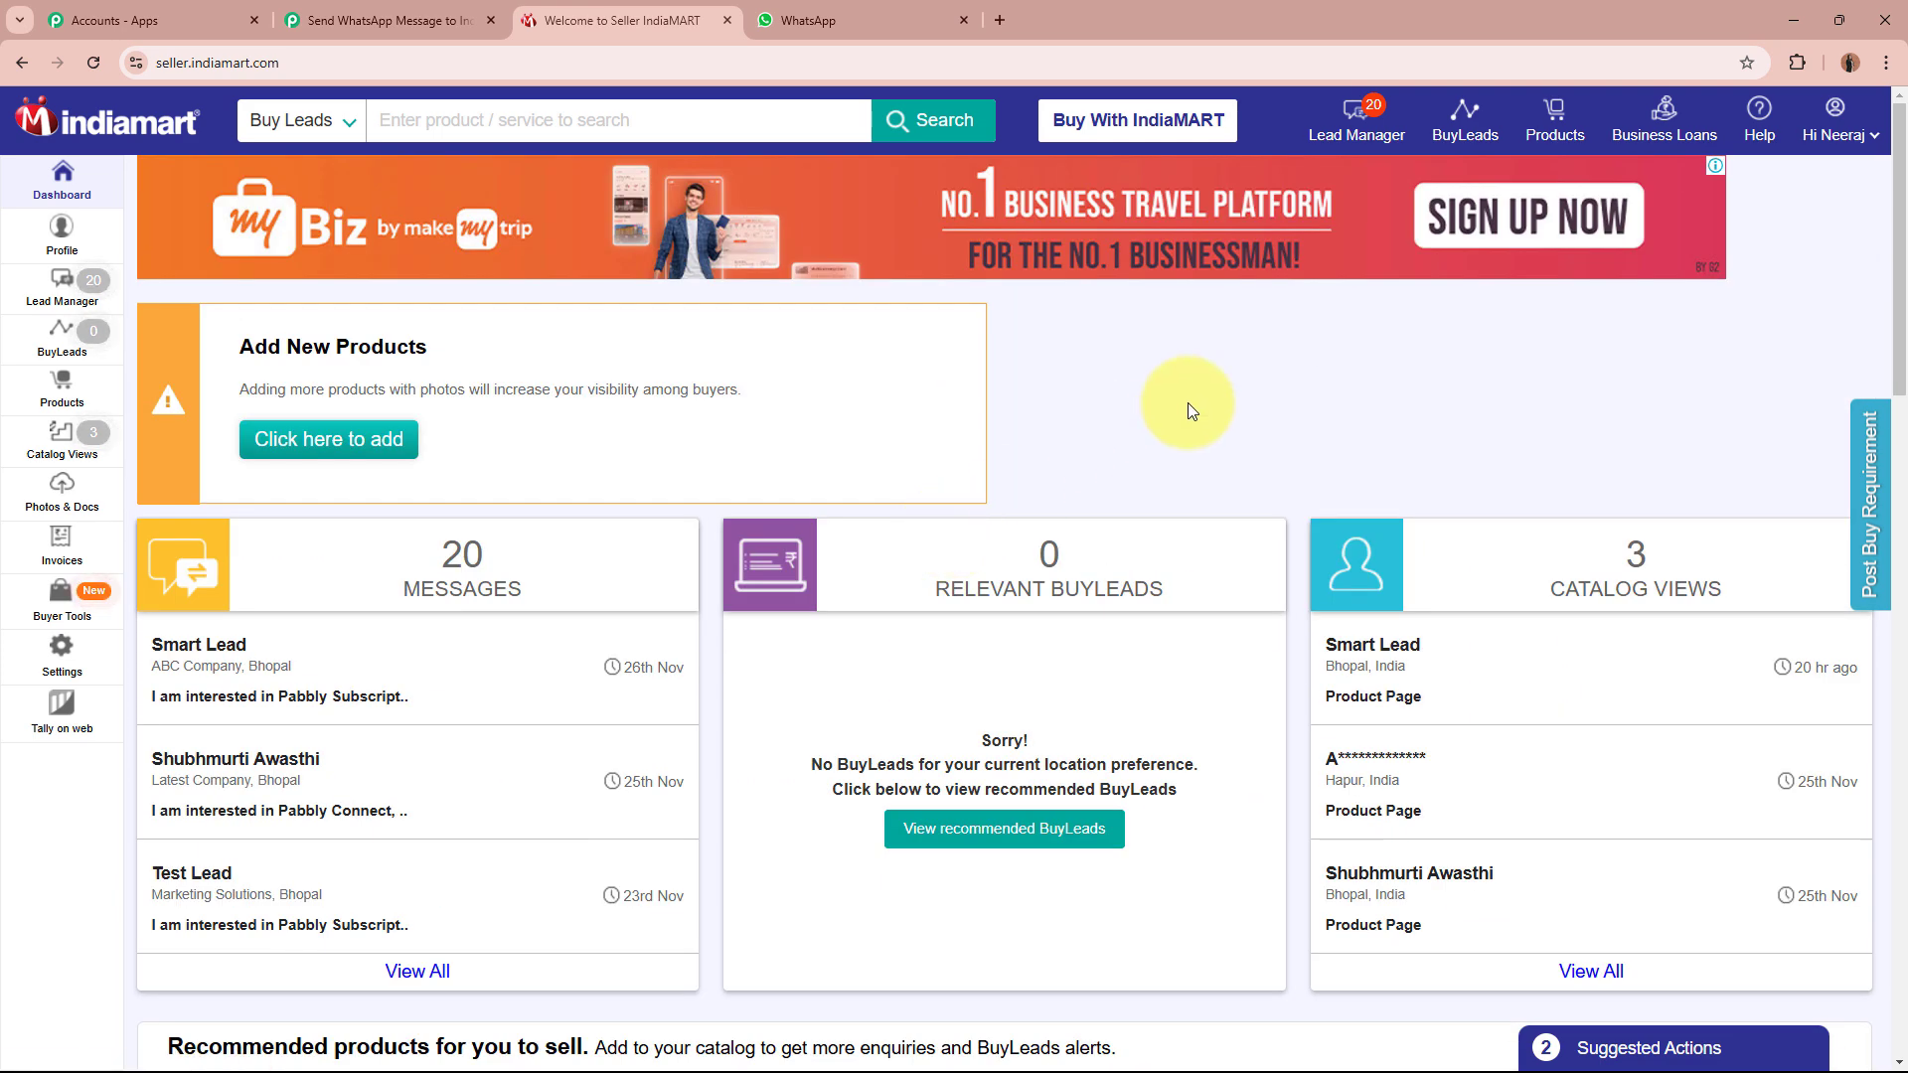
Return to the Pabbly Connect workflow and set the trigger app to IndiaMART with New Leads as the trigger event
{"action": "left_click", "coordinate": [407, 20]}
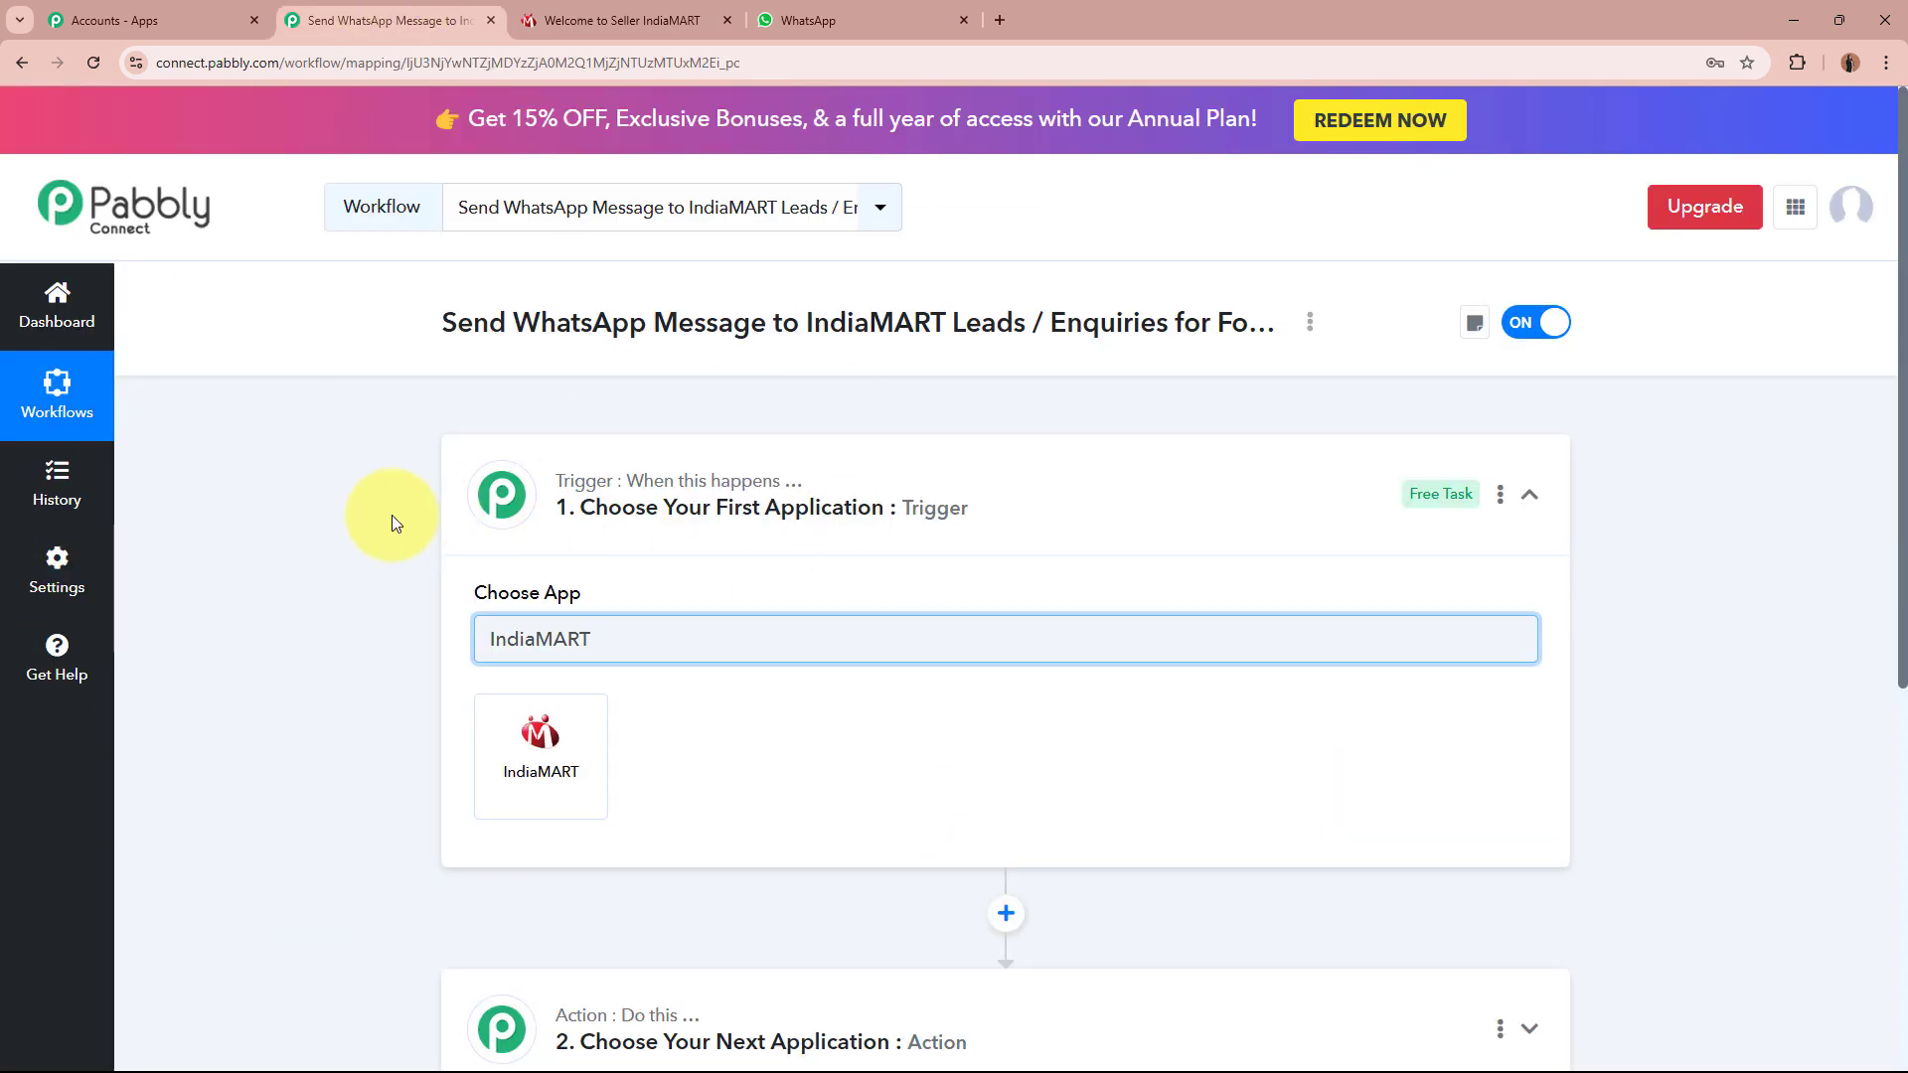
{"action": "left_click", "coordinate": [490, 785]}
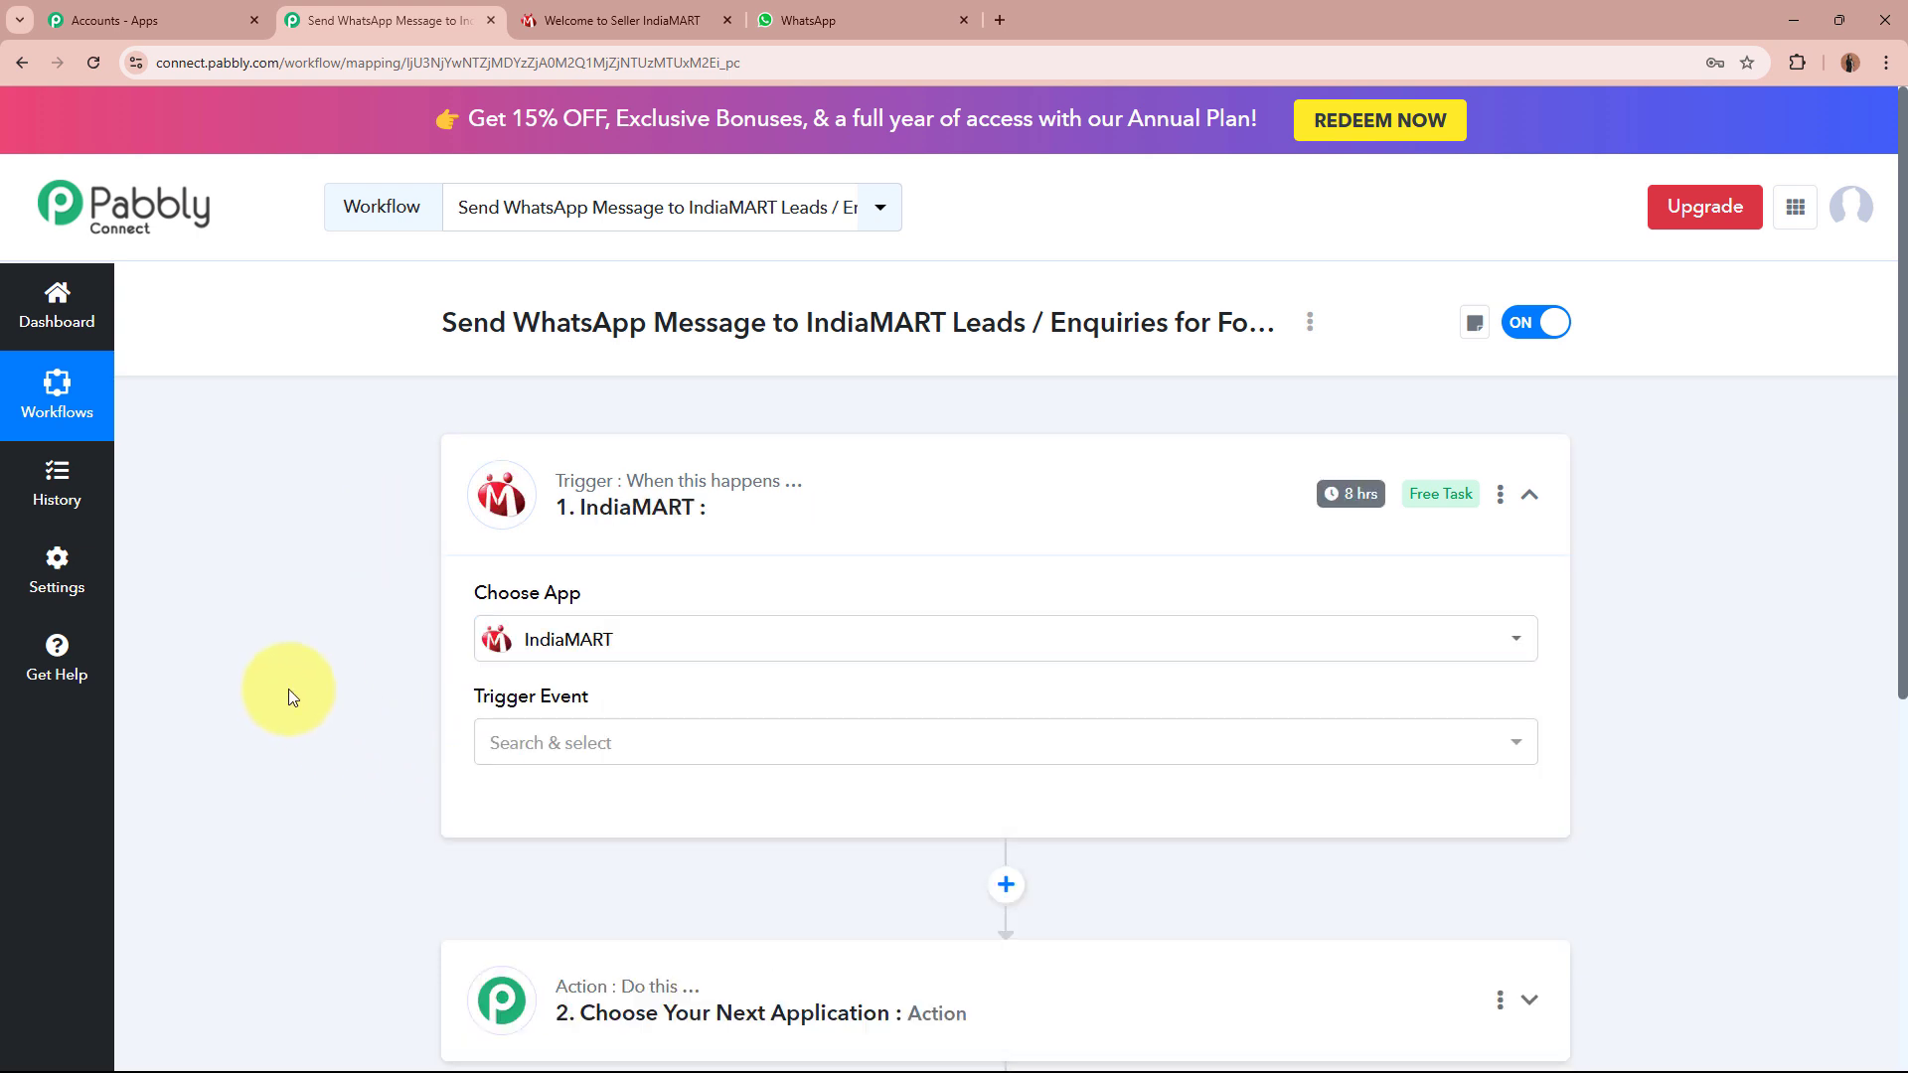
{"action": "left_click", "coordinate": [668, 735]}
{"action": "left_click", "coordinate": [641, 886]}
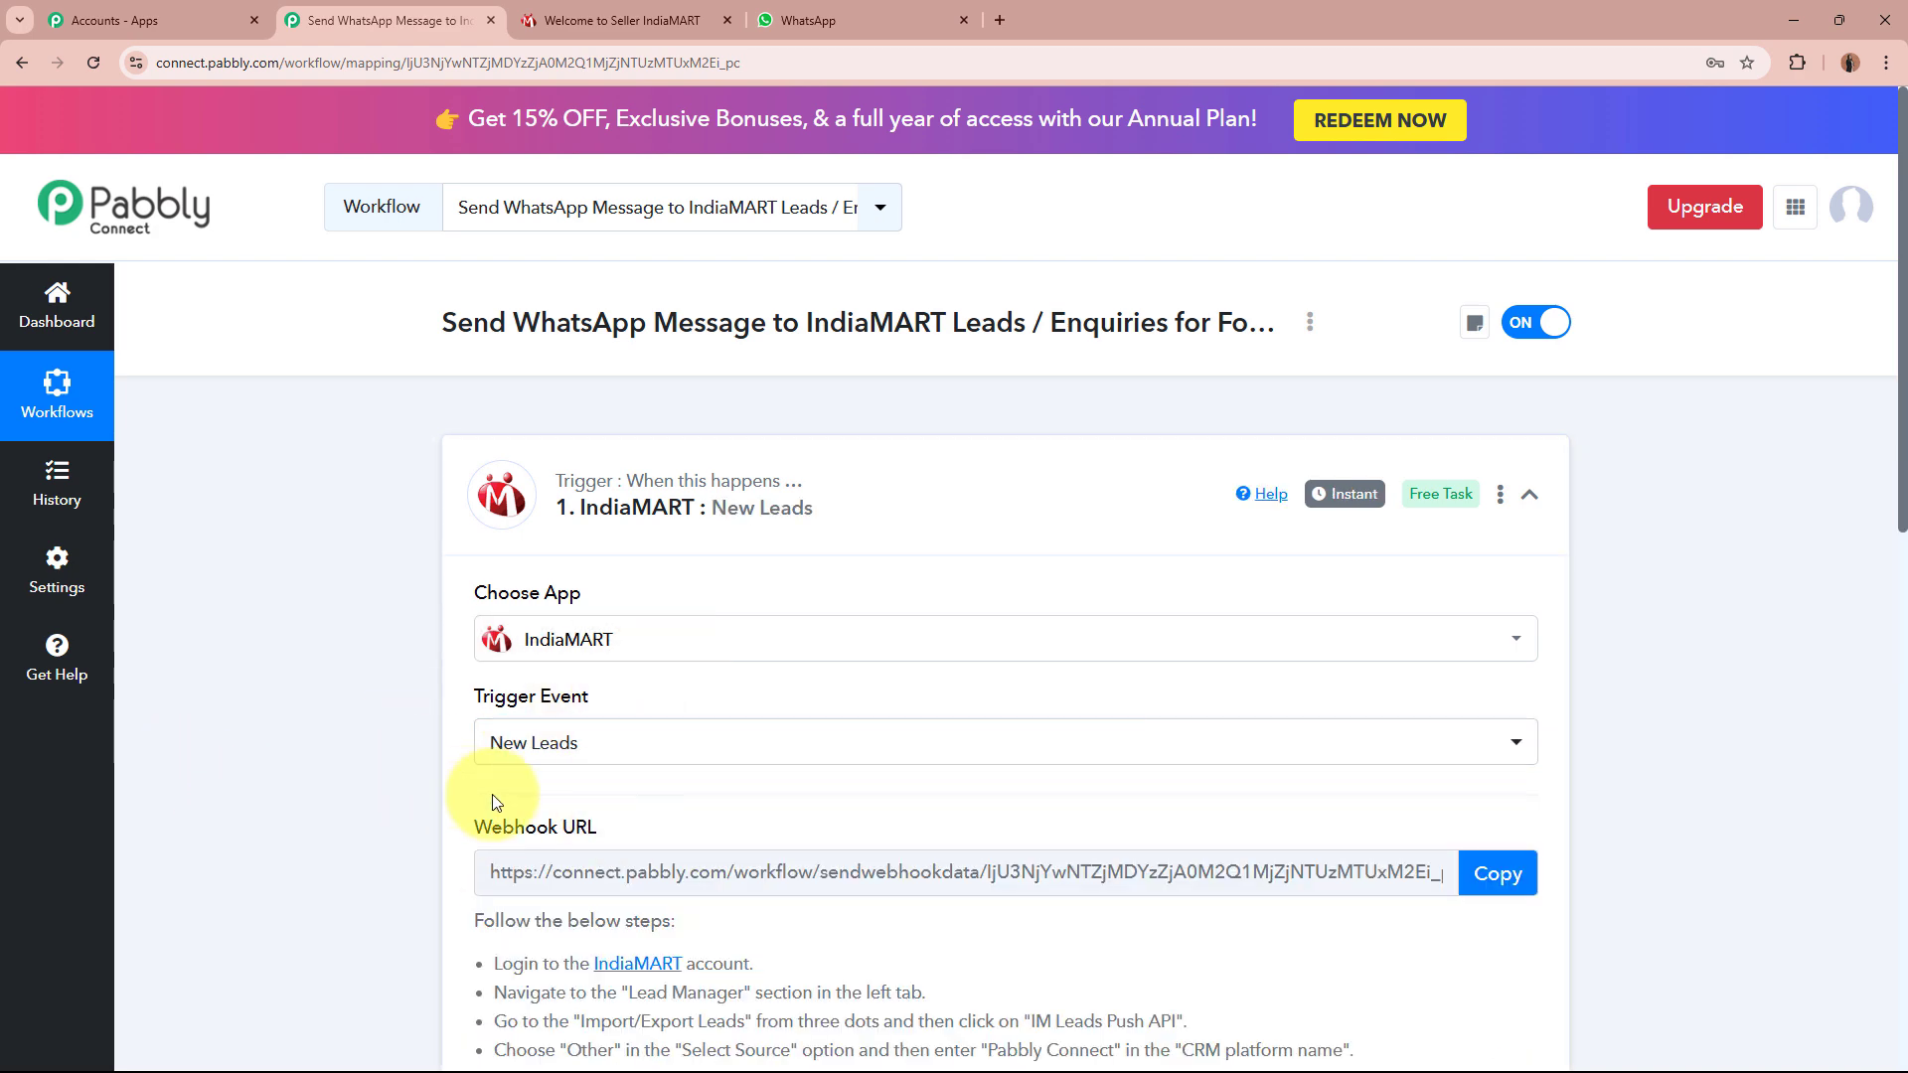
Review the IndiaMART trigger's webhook setup instructions and copy its webhook URL
{"action": "left_click", "coordinate": [622, 20]}
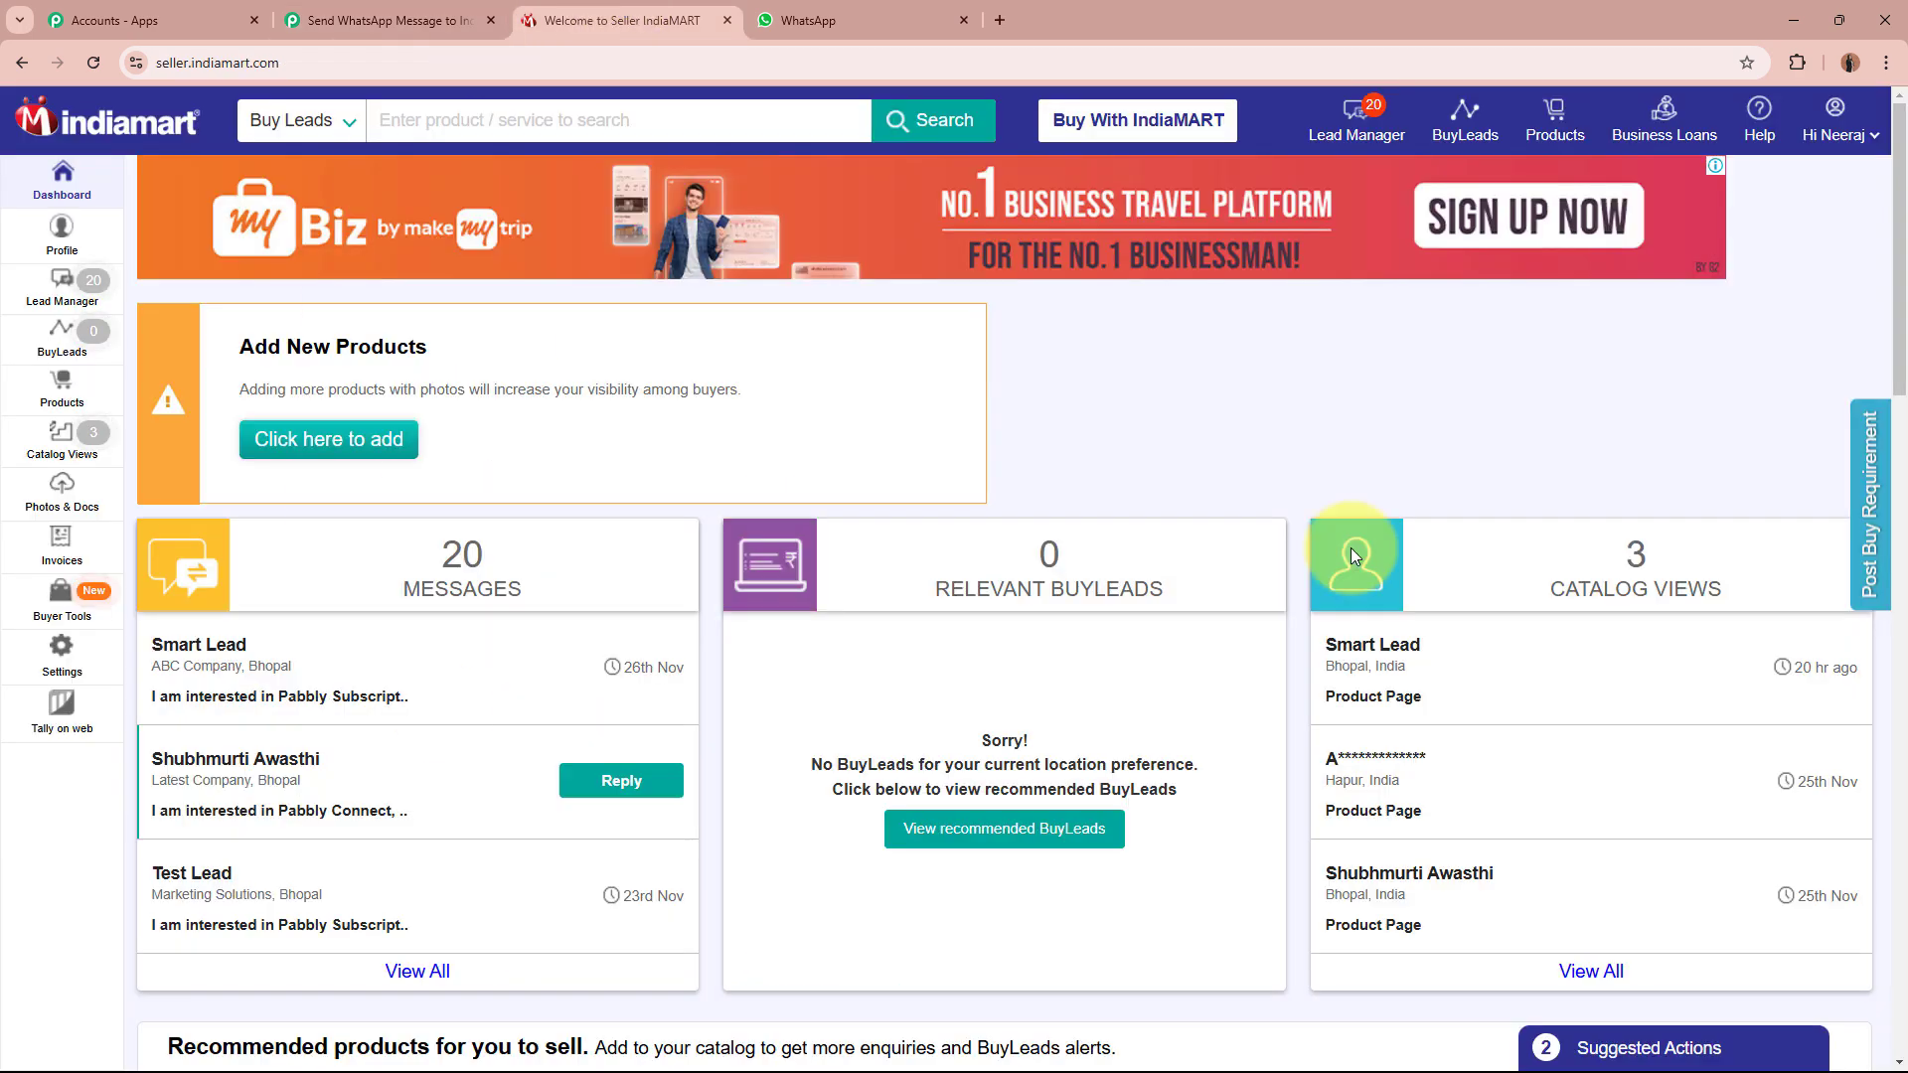
{"action": "left_click", "coordinate": [387, 20]}
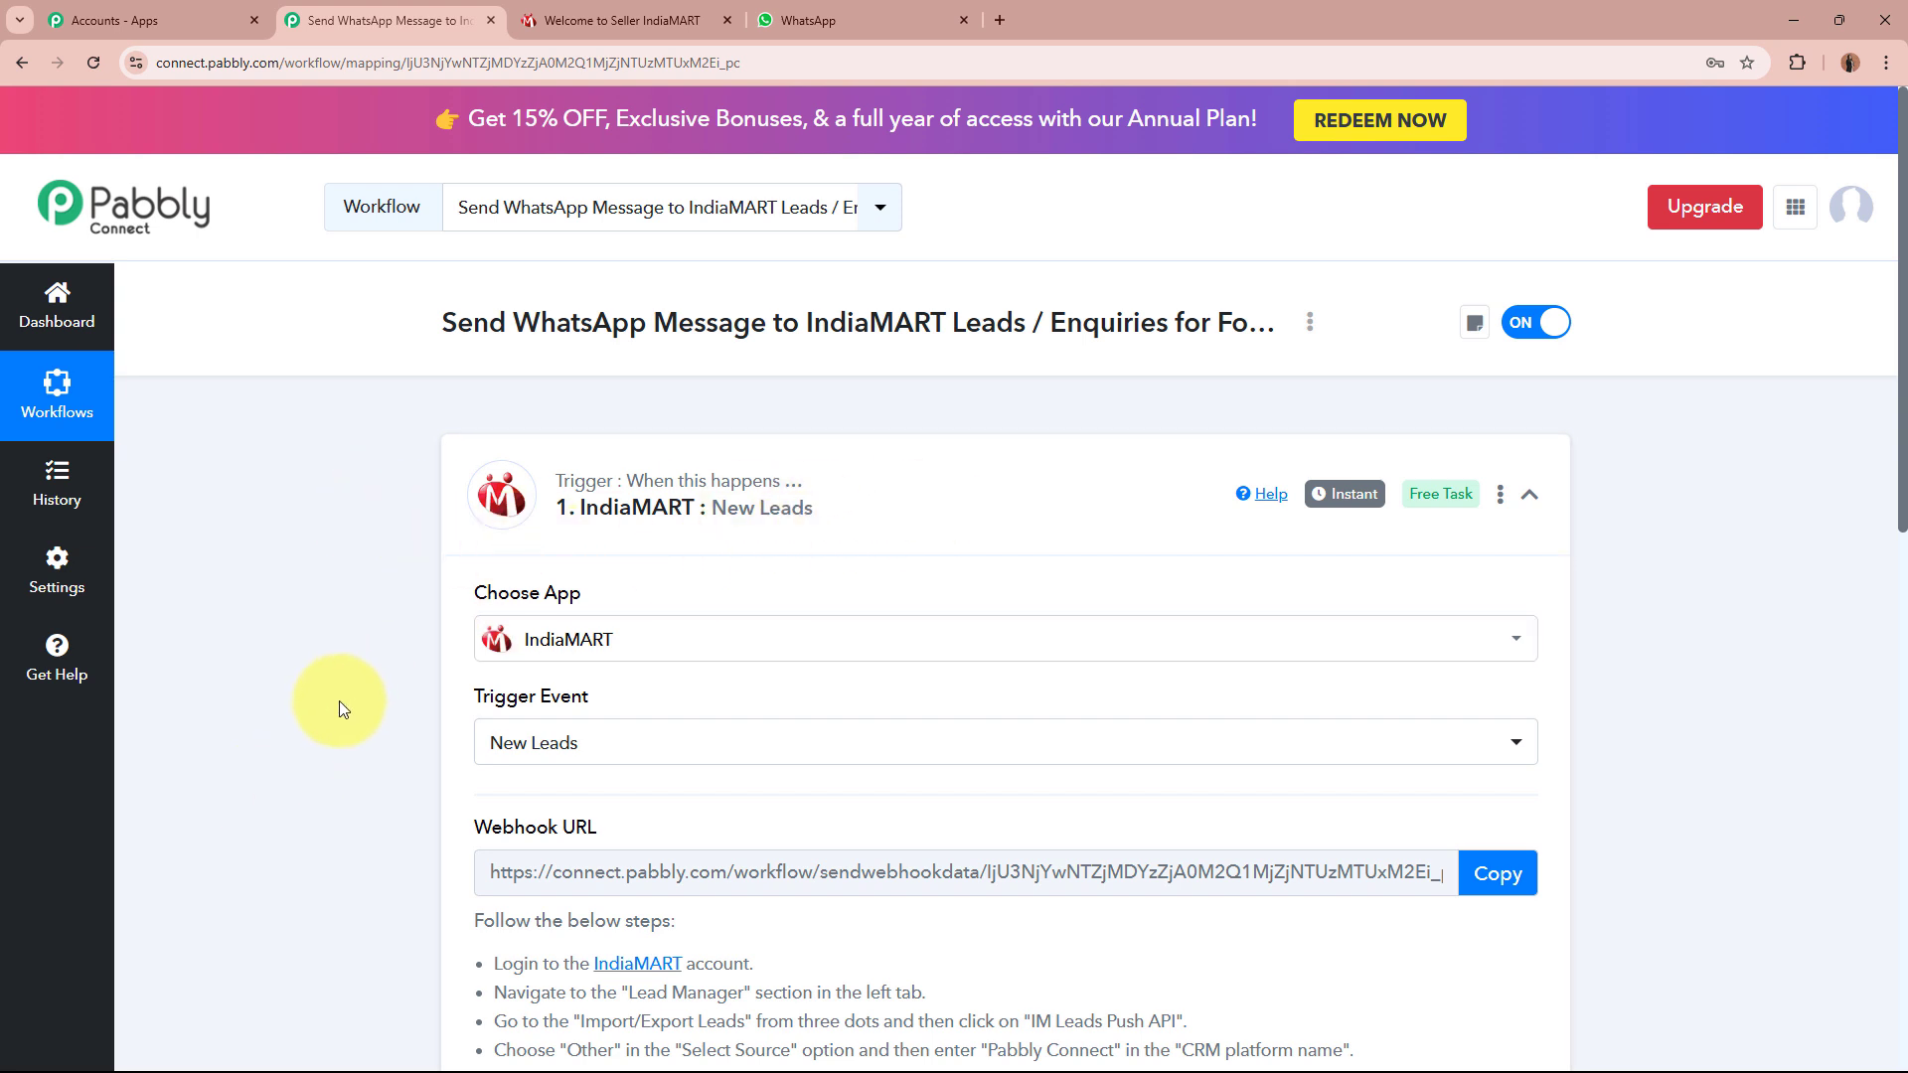
{"action": "scroll", "coordinate": [338, 700], "scroll_direction": "down", "scroll_amount": 2}
{"action": "left_click_drag", "start_coordinate": [461, 626], "coordinate": [523, 638]}
{"action": "left_click", "coordinate": [225, 688]}
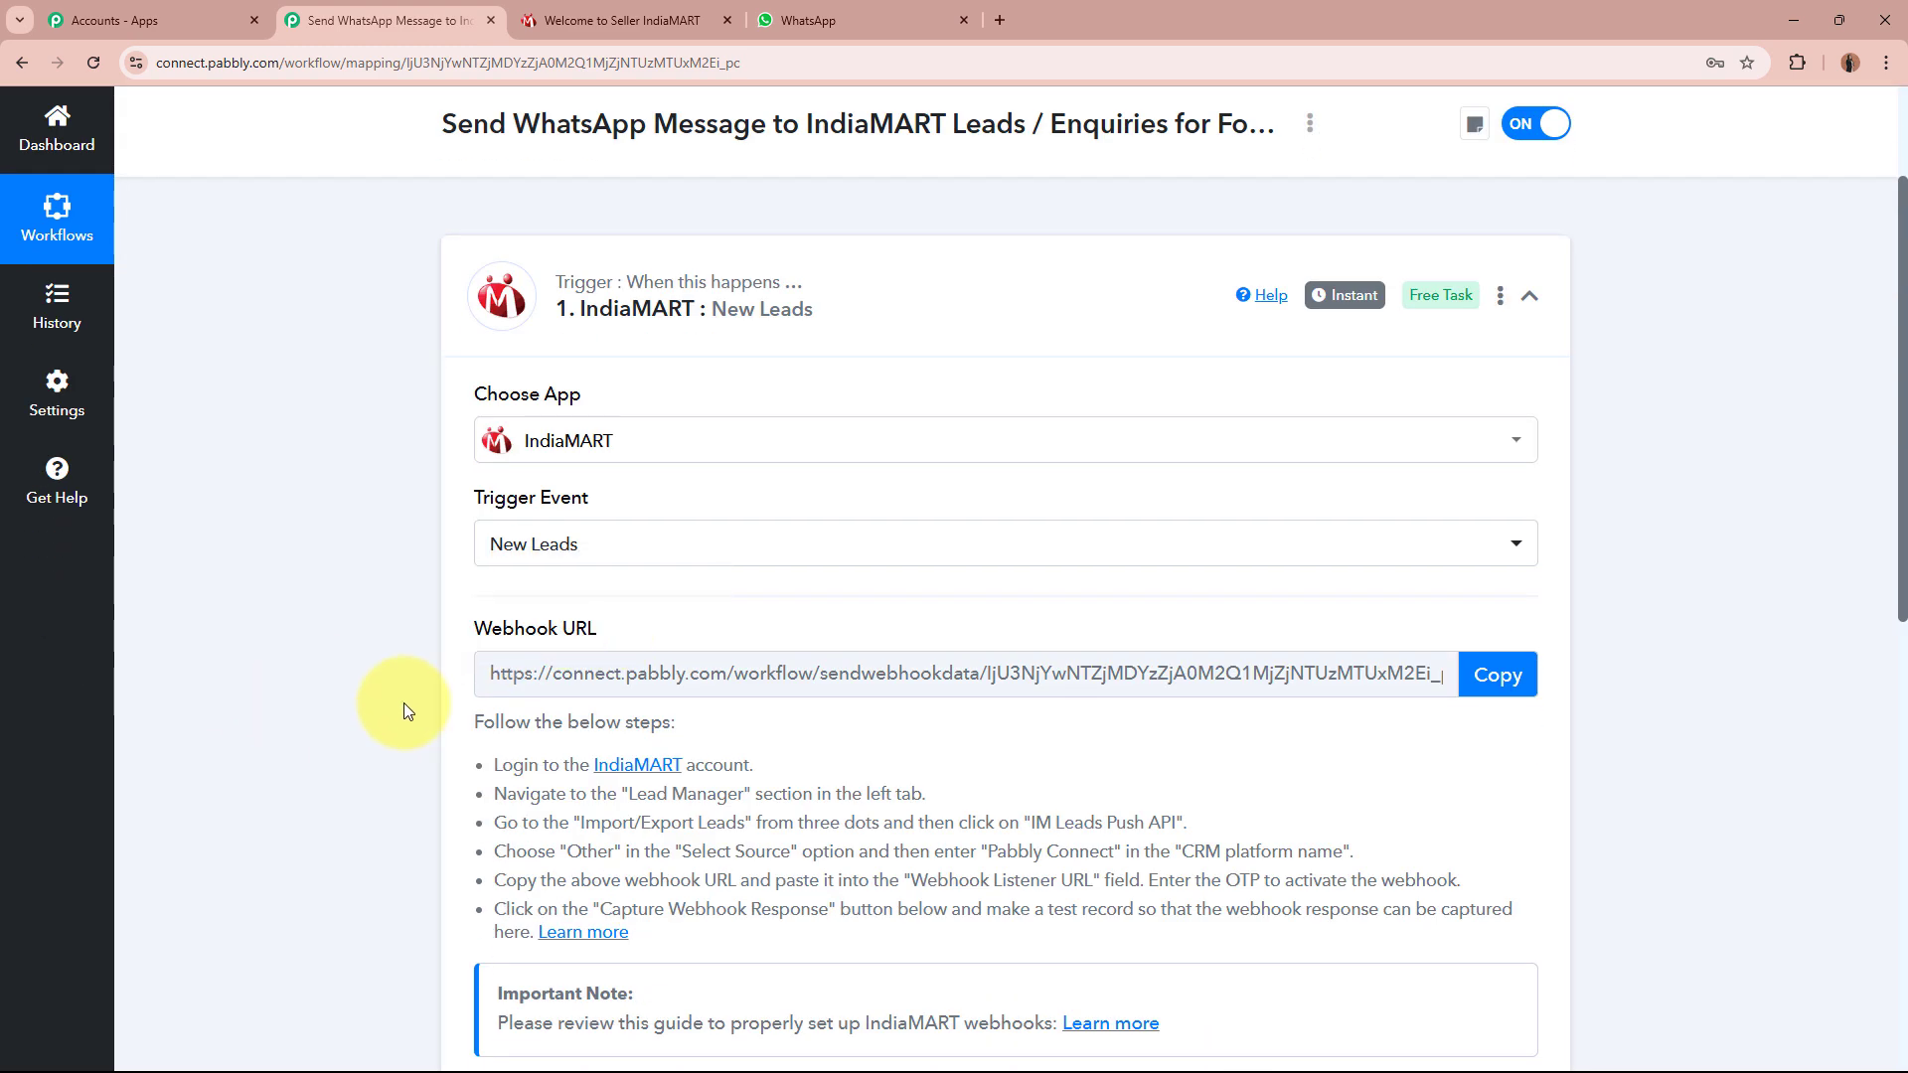
{"action": "left_click_drag", "start_coordinate": [504, 737], "coordinate": [765, 950]}
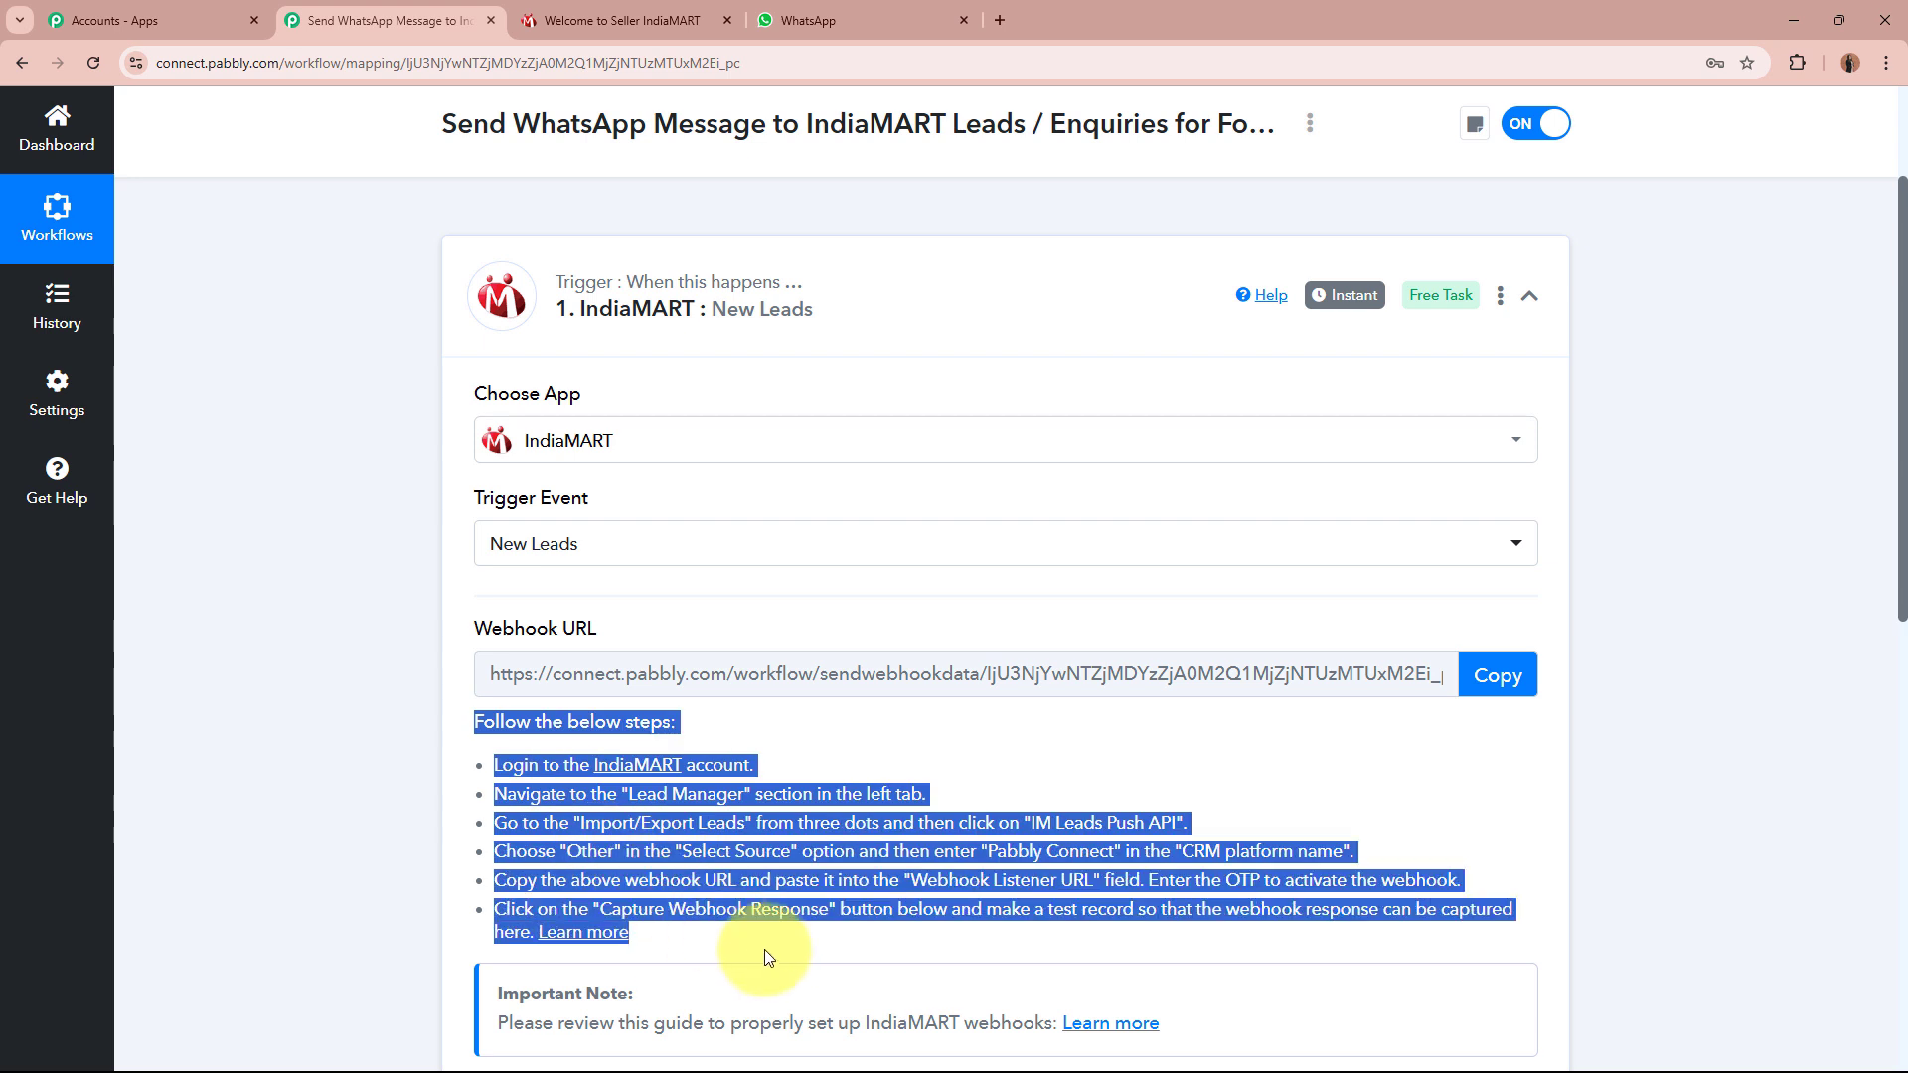
{"action": "left_click", "coordinate": [817, 891]}
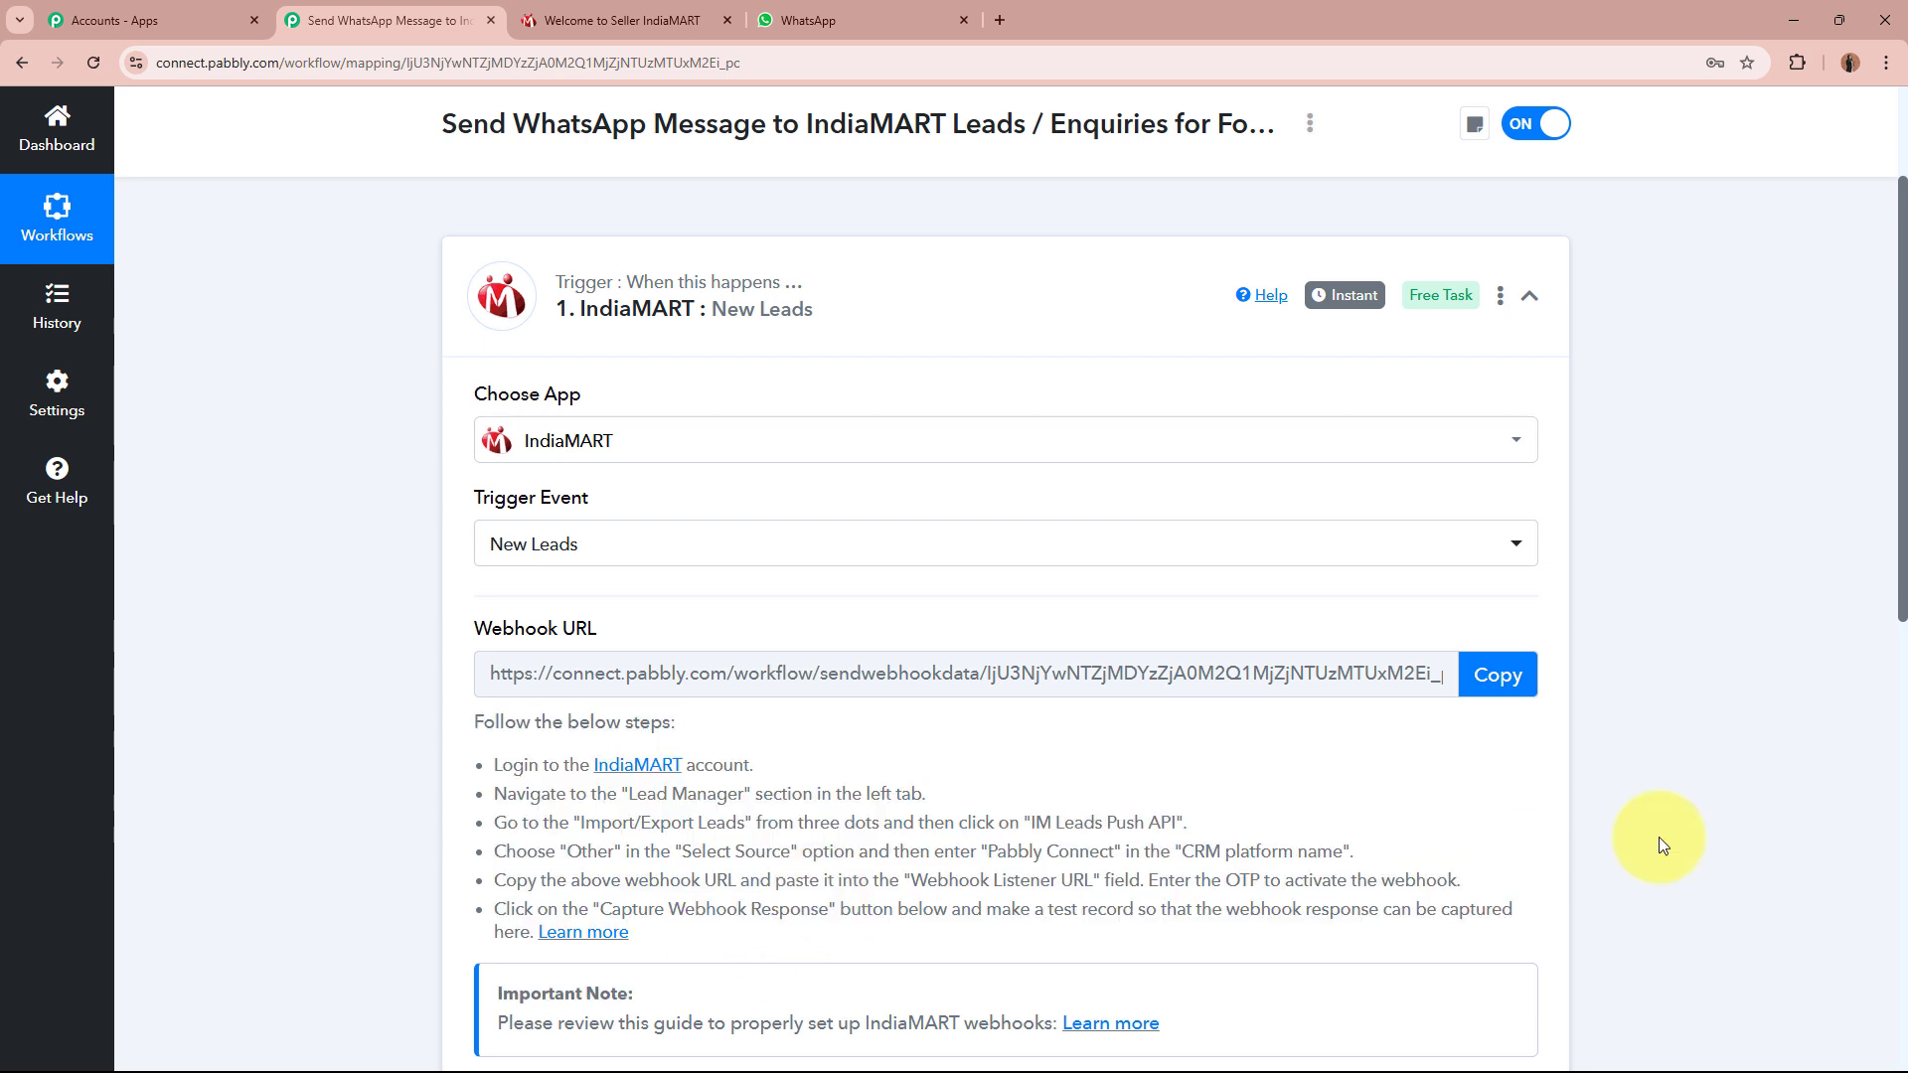
{"action": "left_click", "coordinate": [1520, 675]}
{"action": "scroll", "coordinate": [1730, 784], "scroll_direction": "up", "scroll_amount": 3}
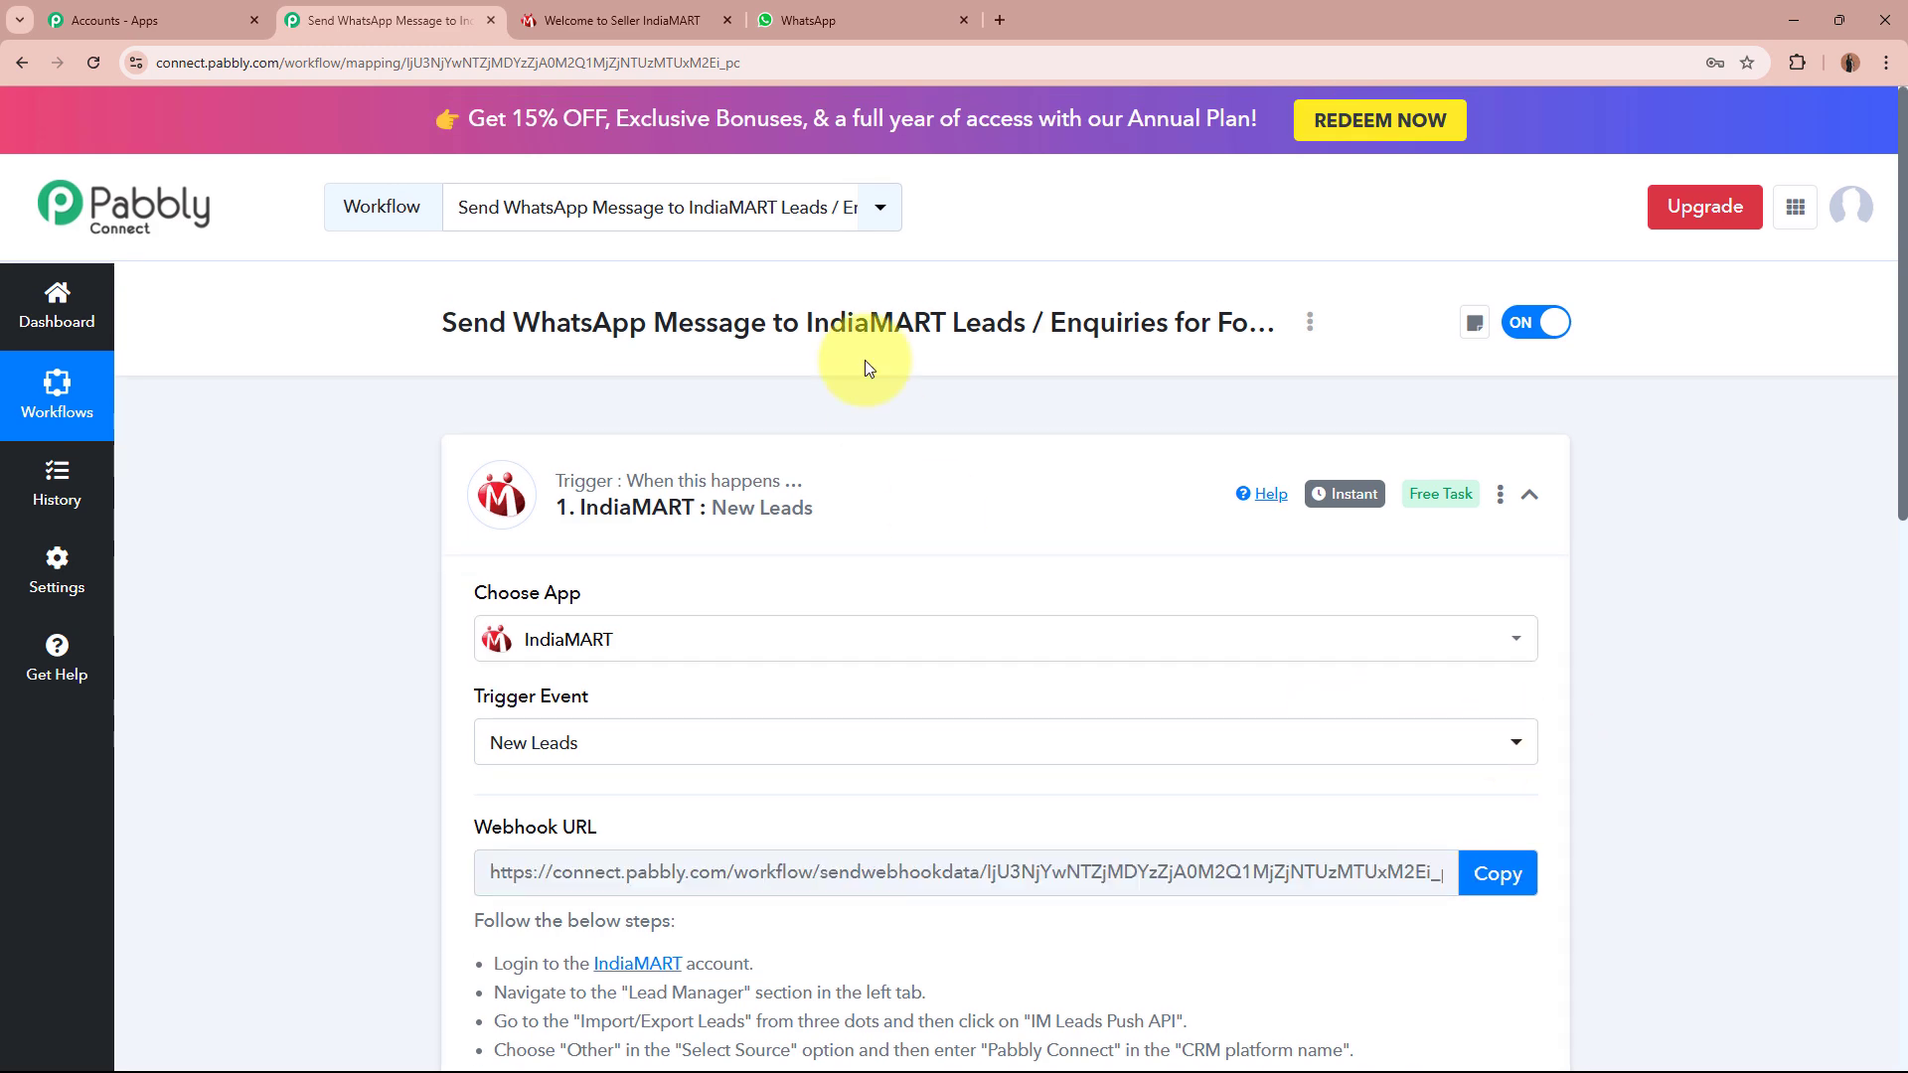
Switch to the IndiaMART seller account and open the Push API integration from Lead Manager's import/export leads options
{"action": "left_click", "coordinate": [644, 14]}
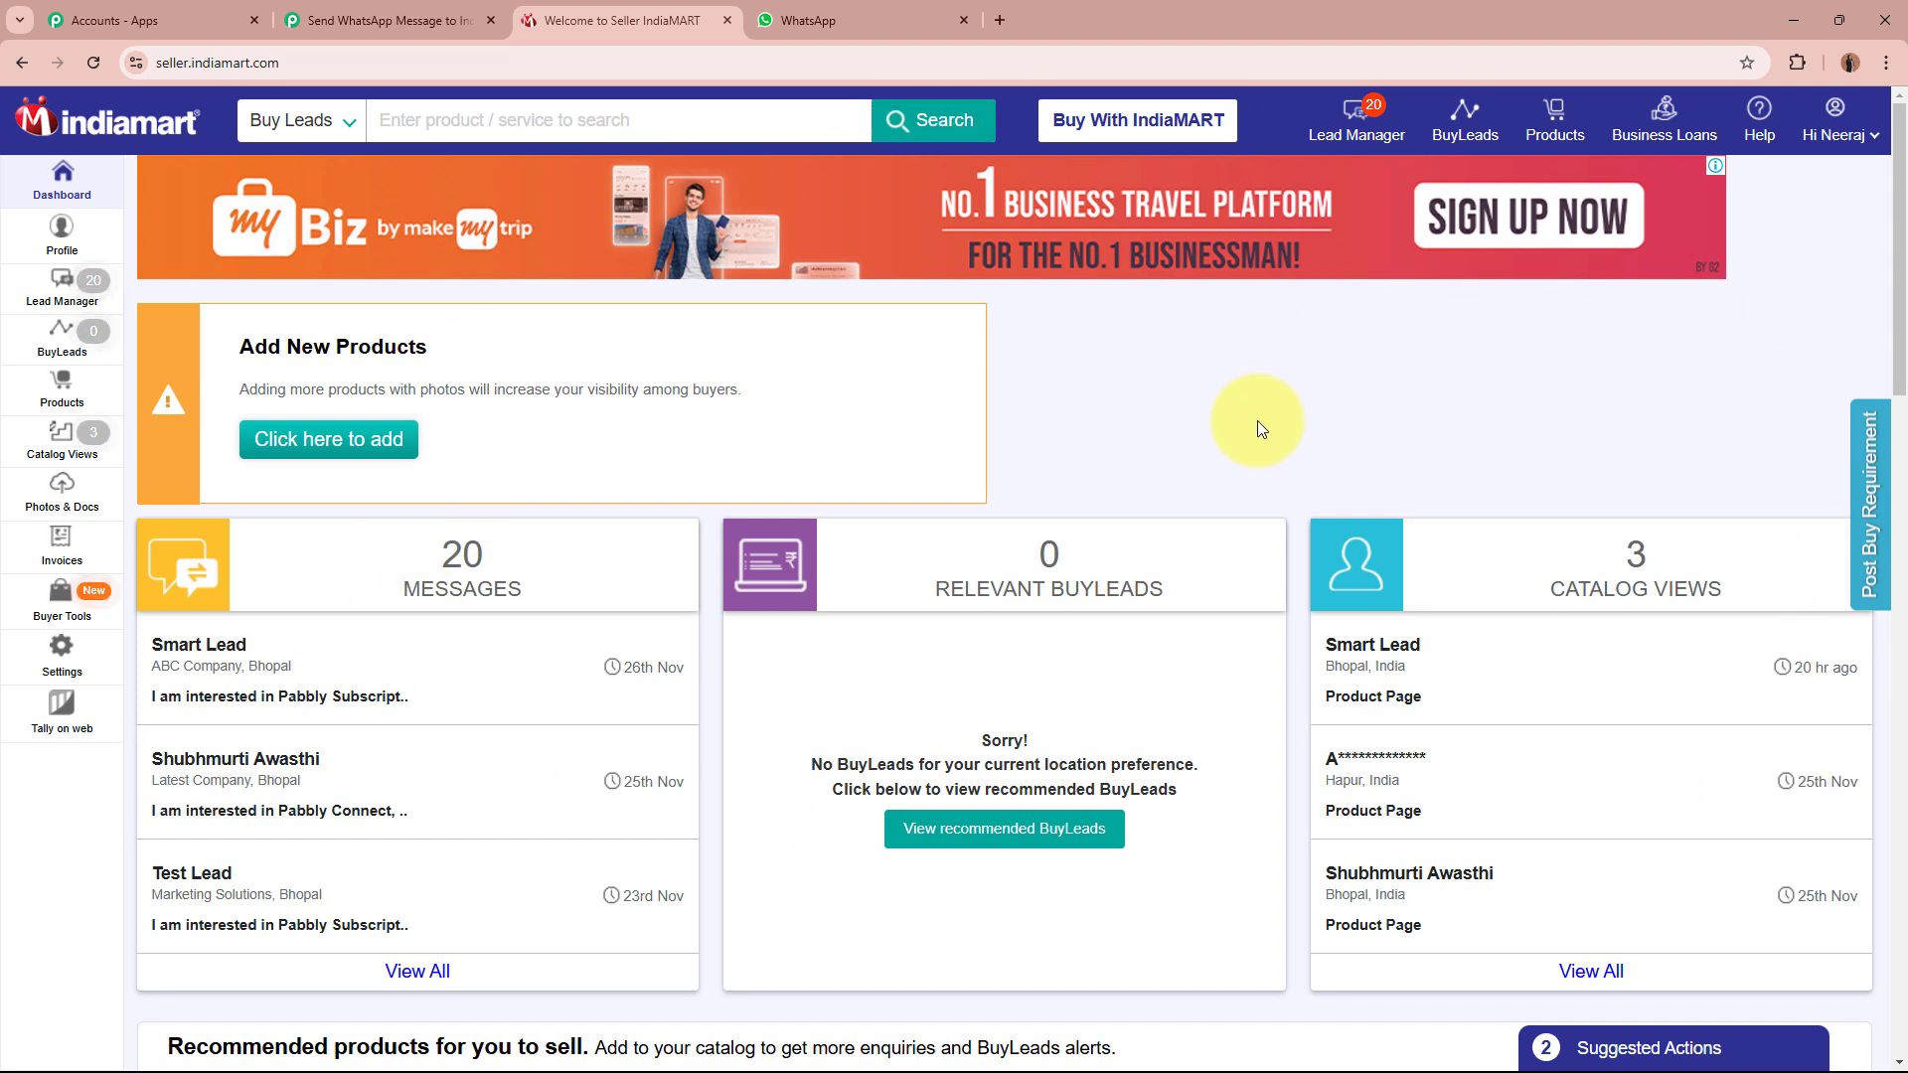
{"action": "left_click", "coordinate": [47, 306]}
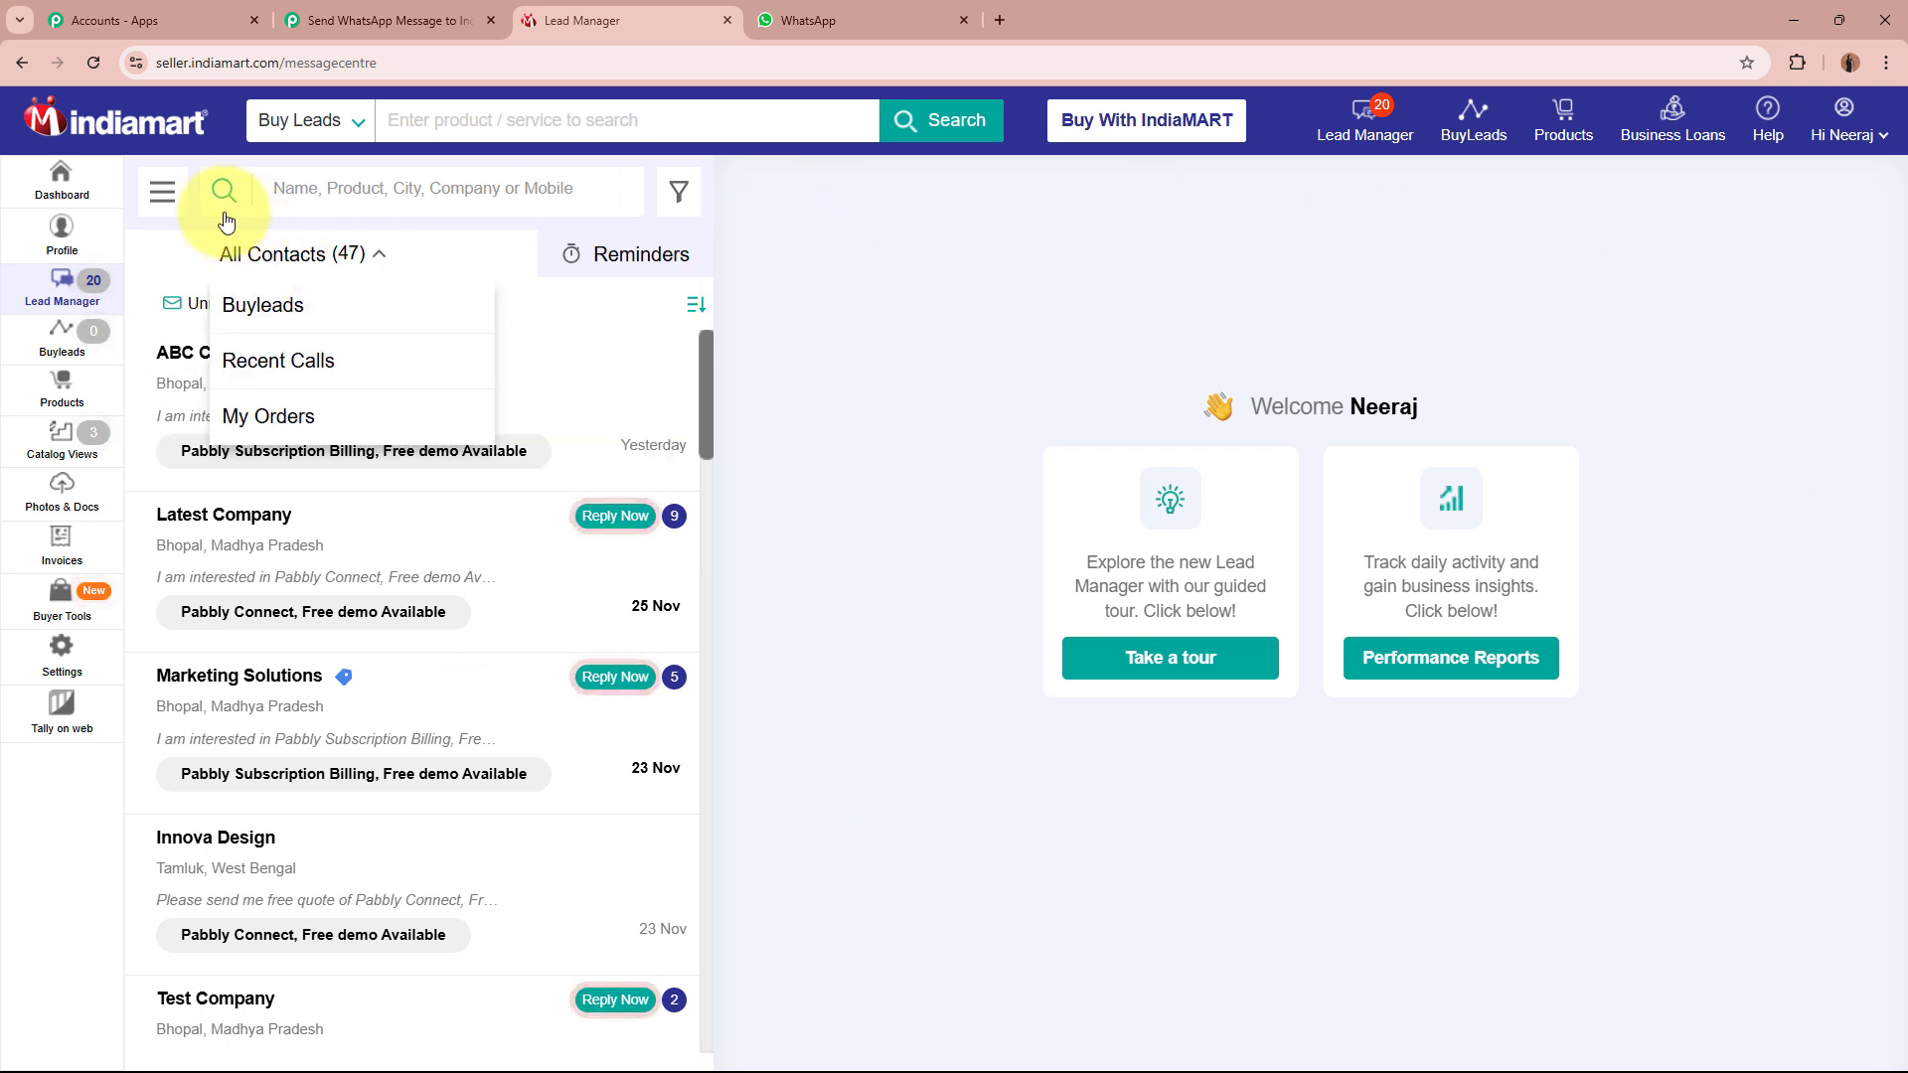
{"action": "left_click", "coordinate": [164, 195]}
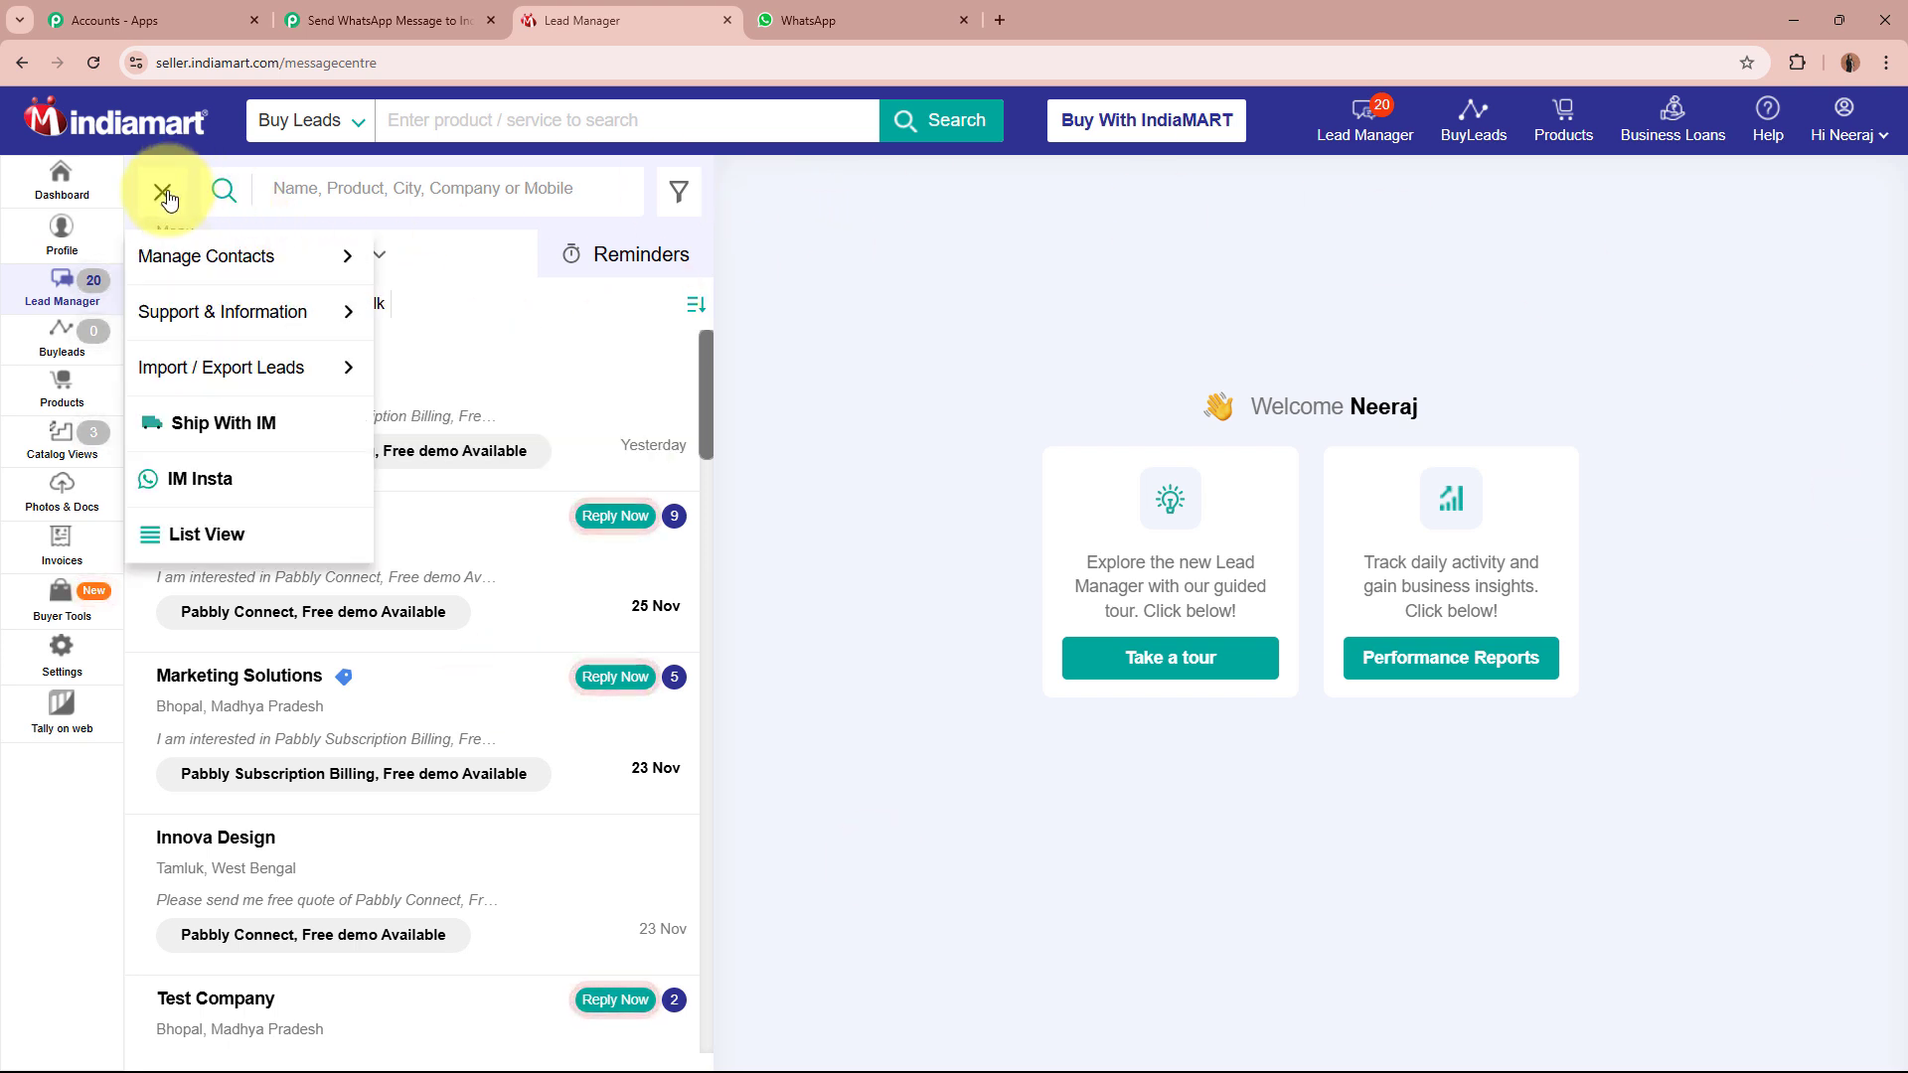
{"action": "mouse_move", "coordinate": [179, 282]}
{"action": "mouse_move", "coordinate": [194, 372]}
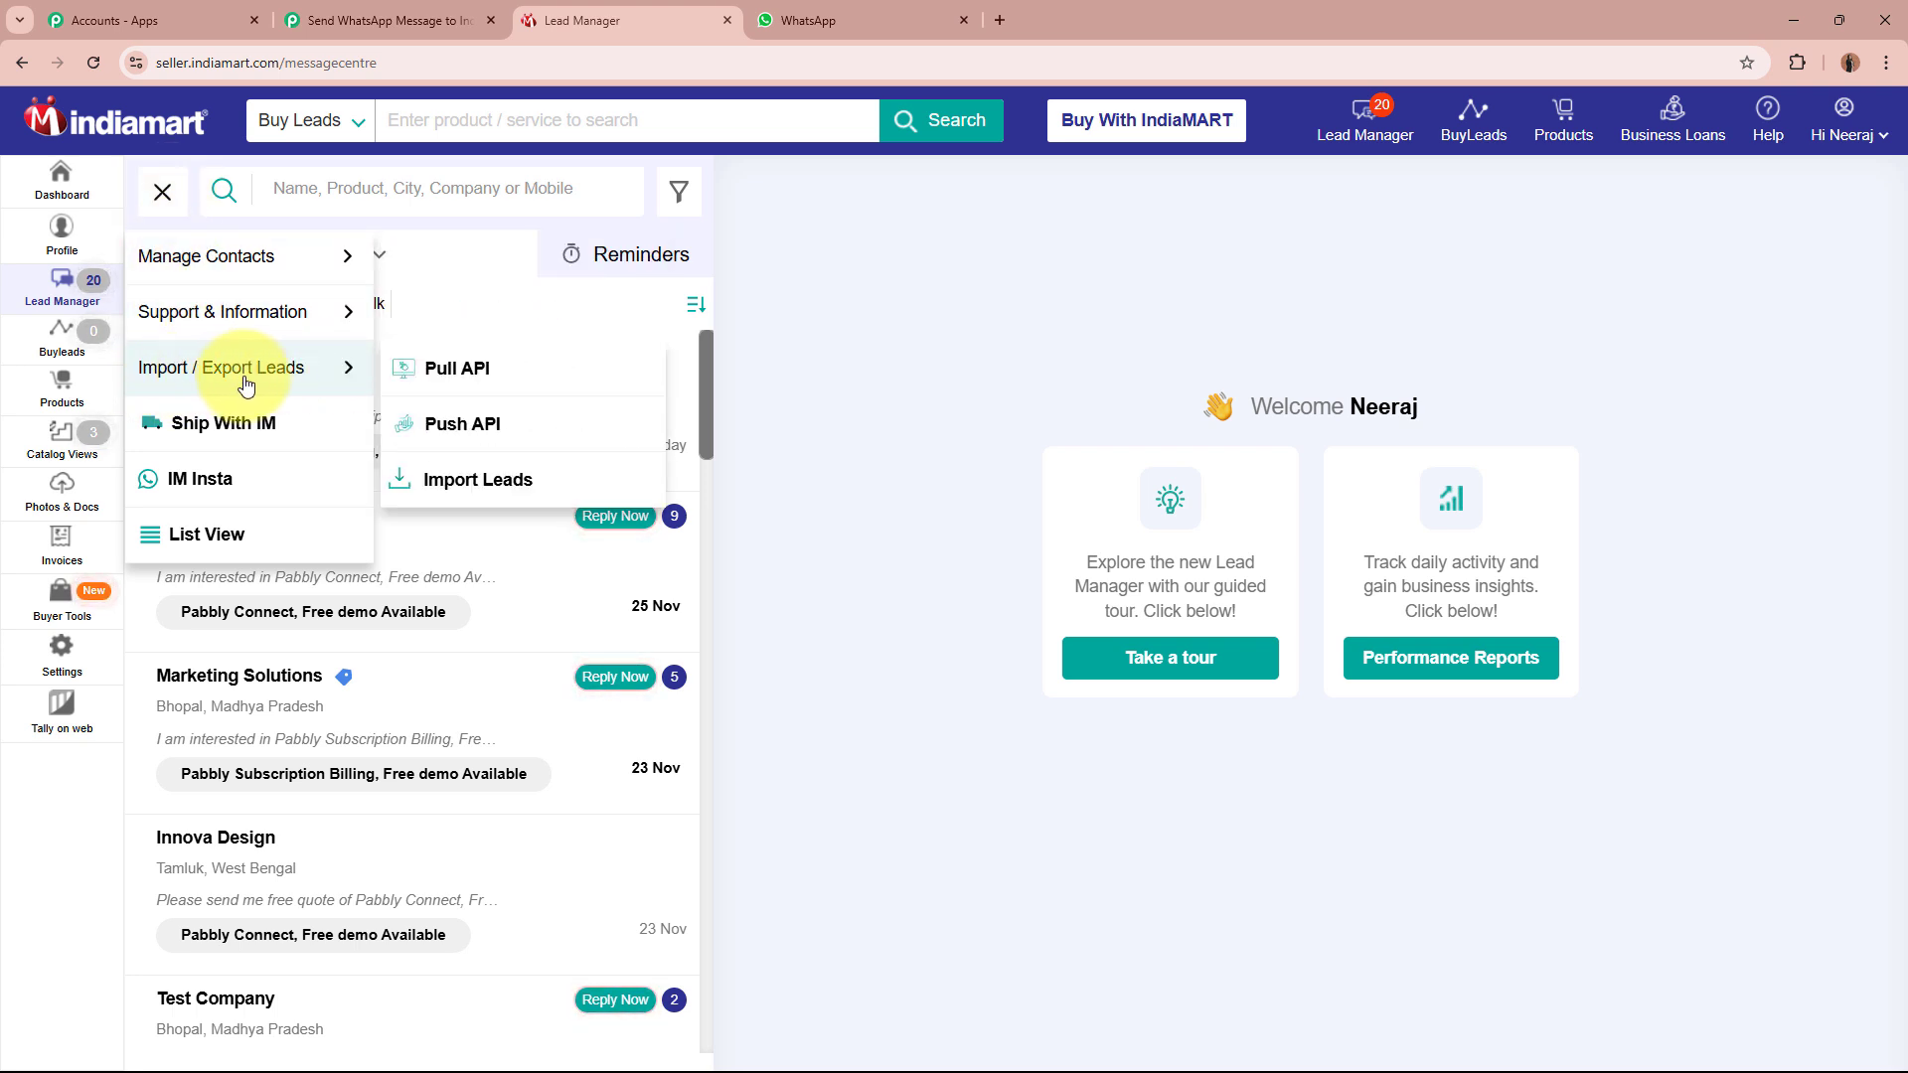
{"action": "left_click", "coordinate": [444, 426]}
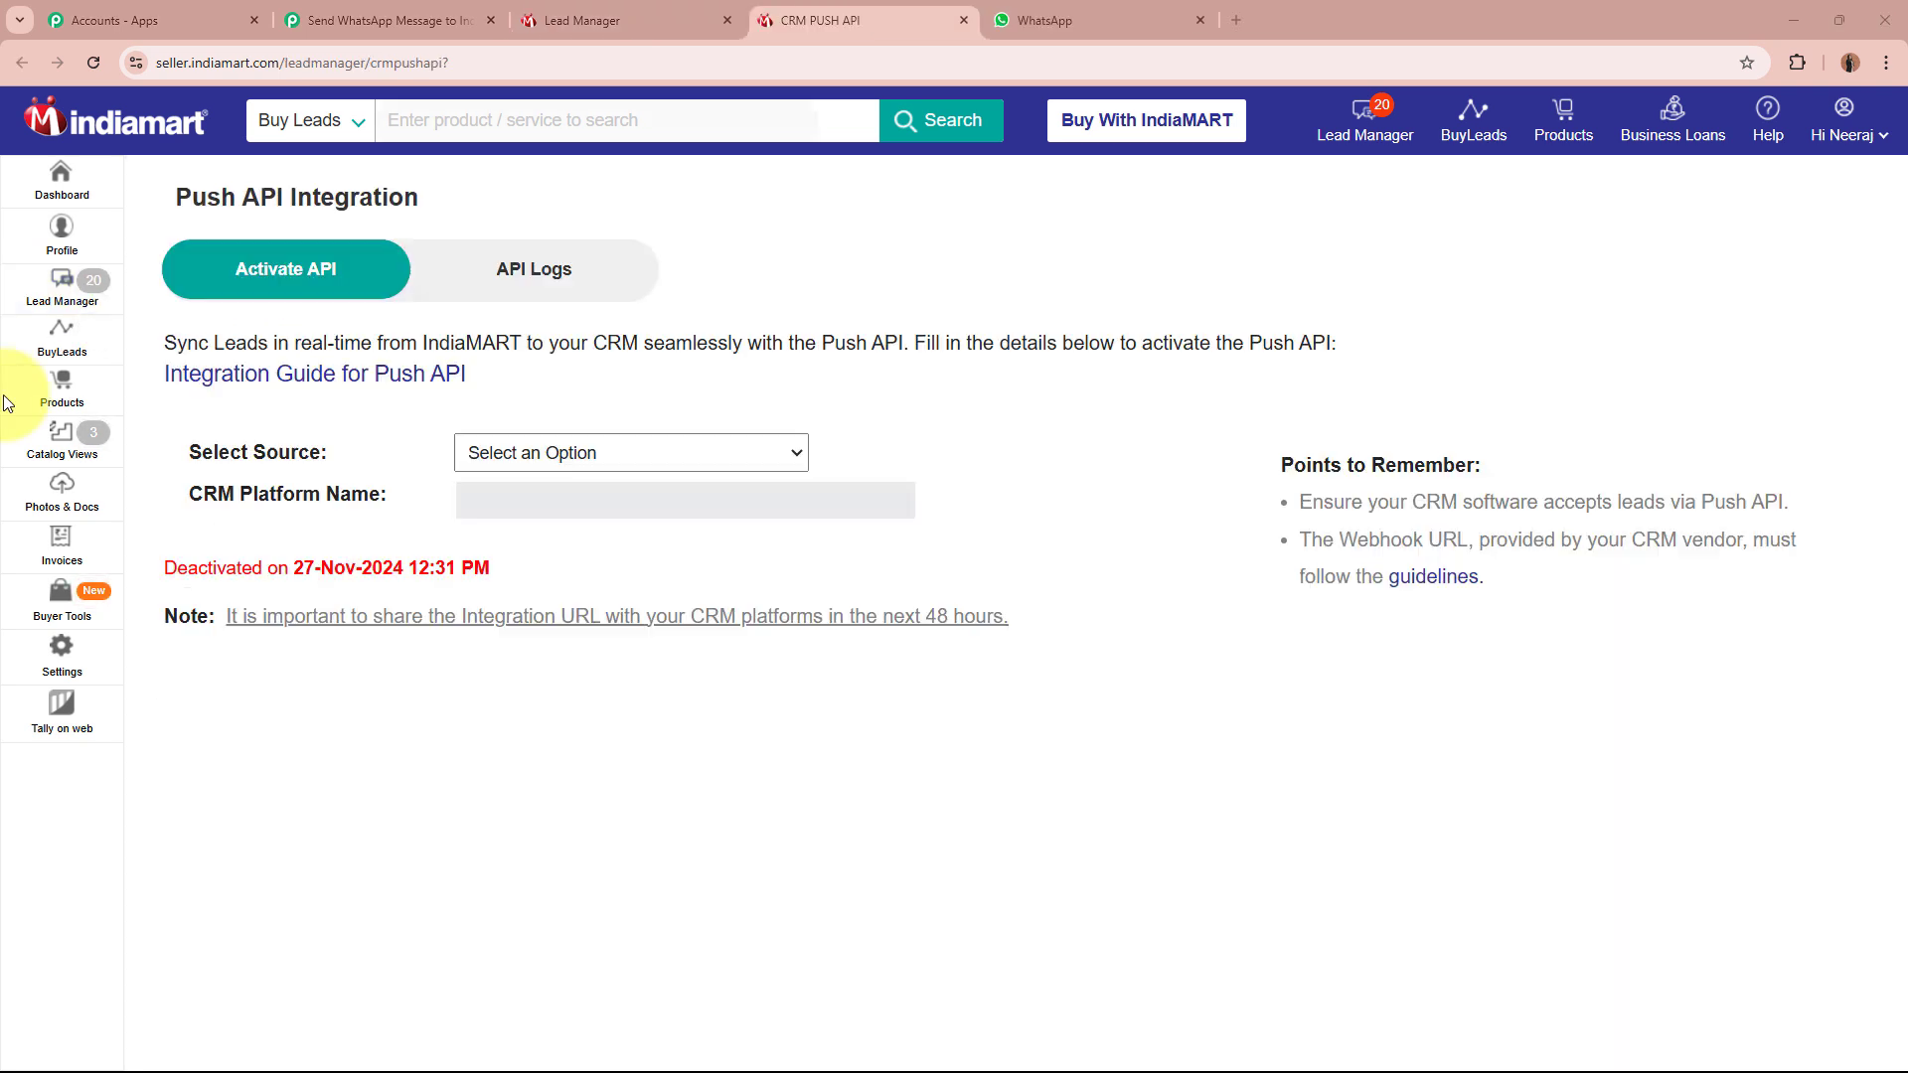
{"action": "left_click_drag", "start_coordinate": [167, 194], "coordinate": [546, 200]}
{"action": "left_click", "coordinate": [546, 203]}
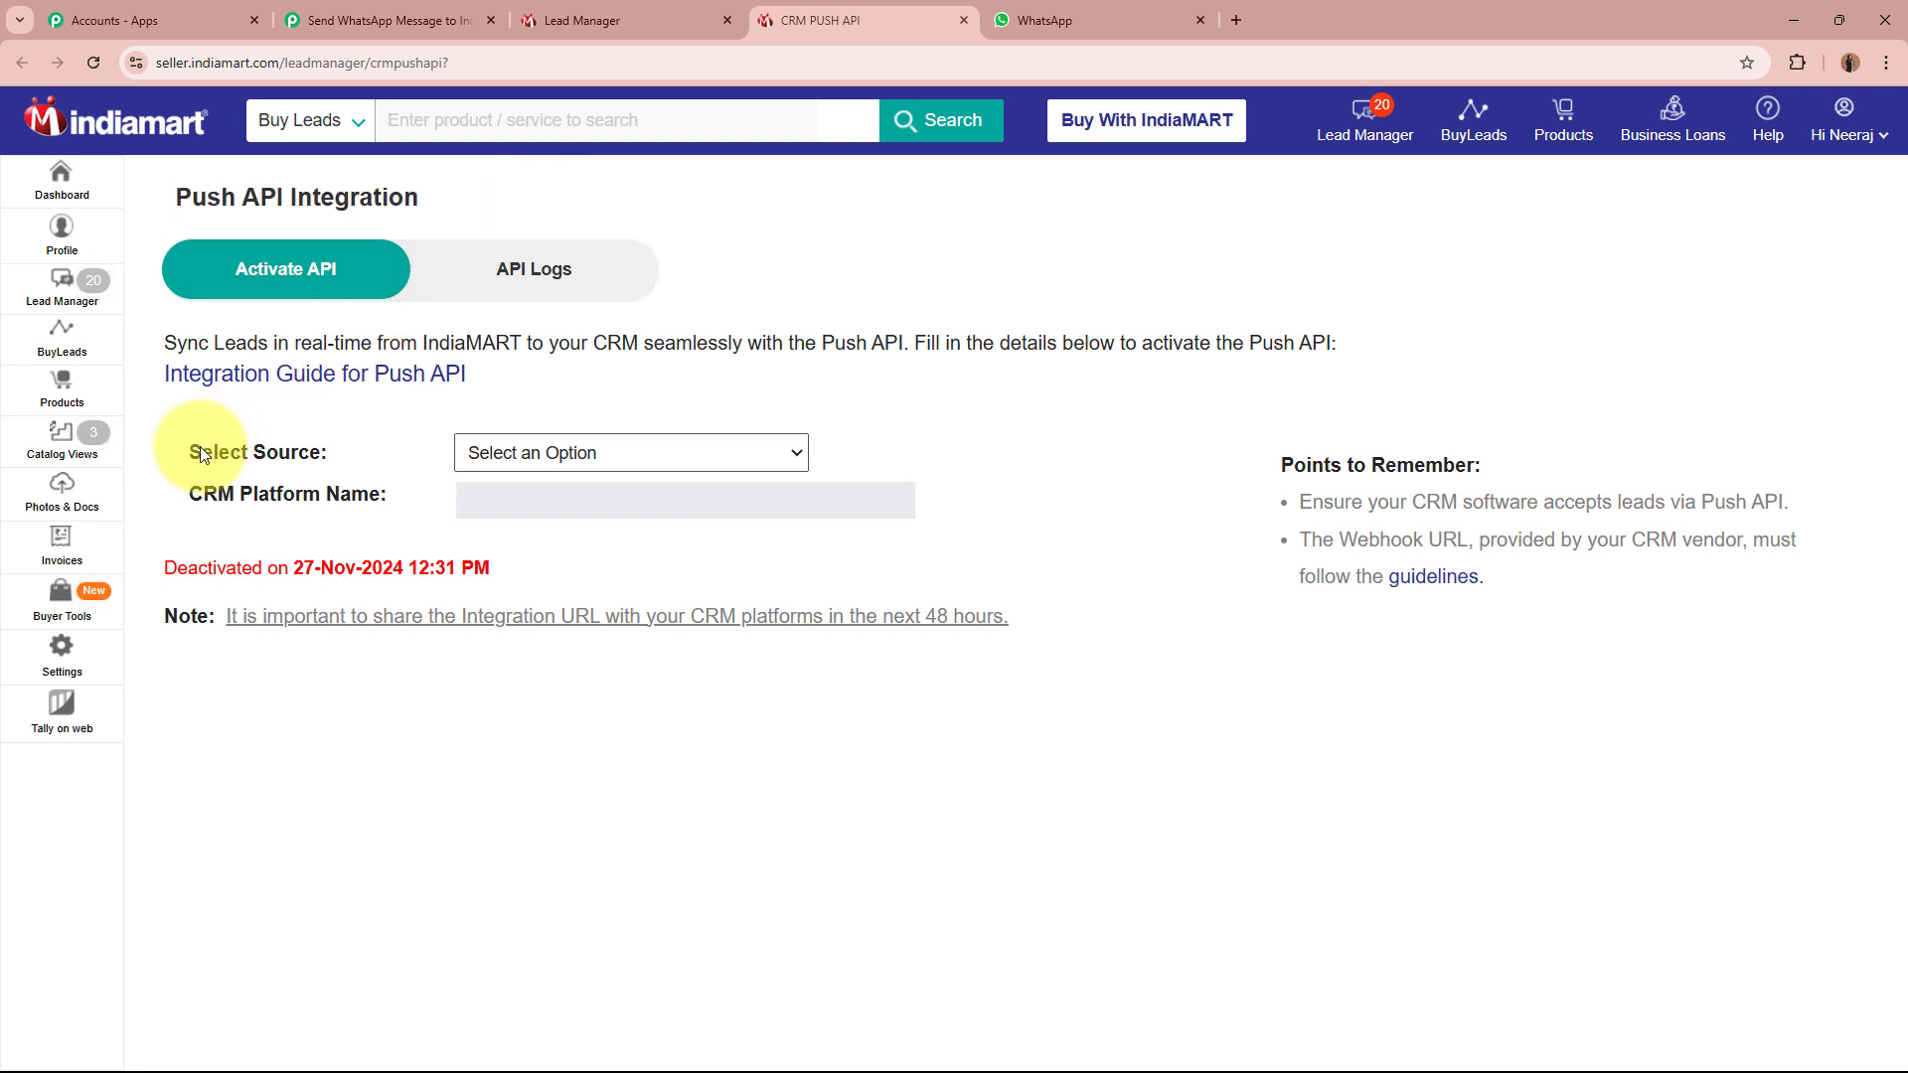
Set the Push API source to Other and the CRM platform name to Pabbly Connect
{"action": "left_click", "coordinate": [581, 453]}
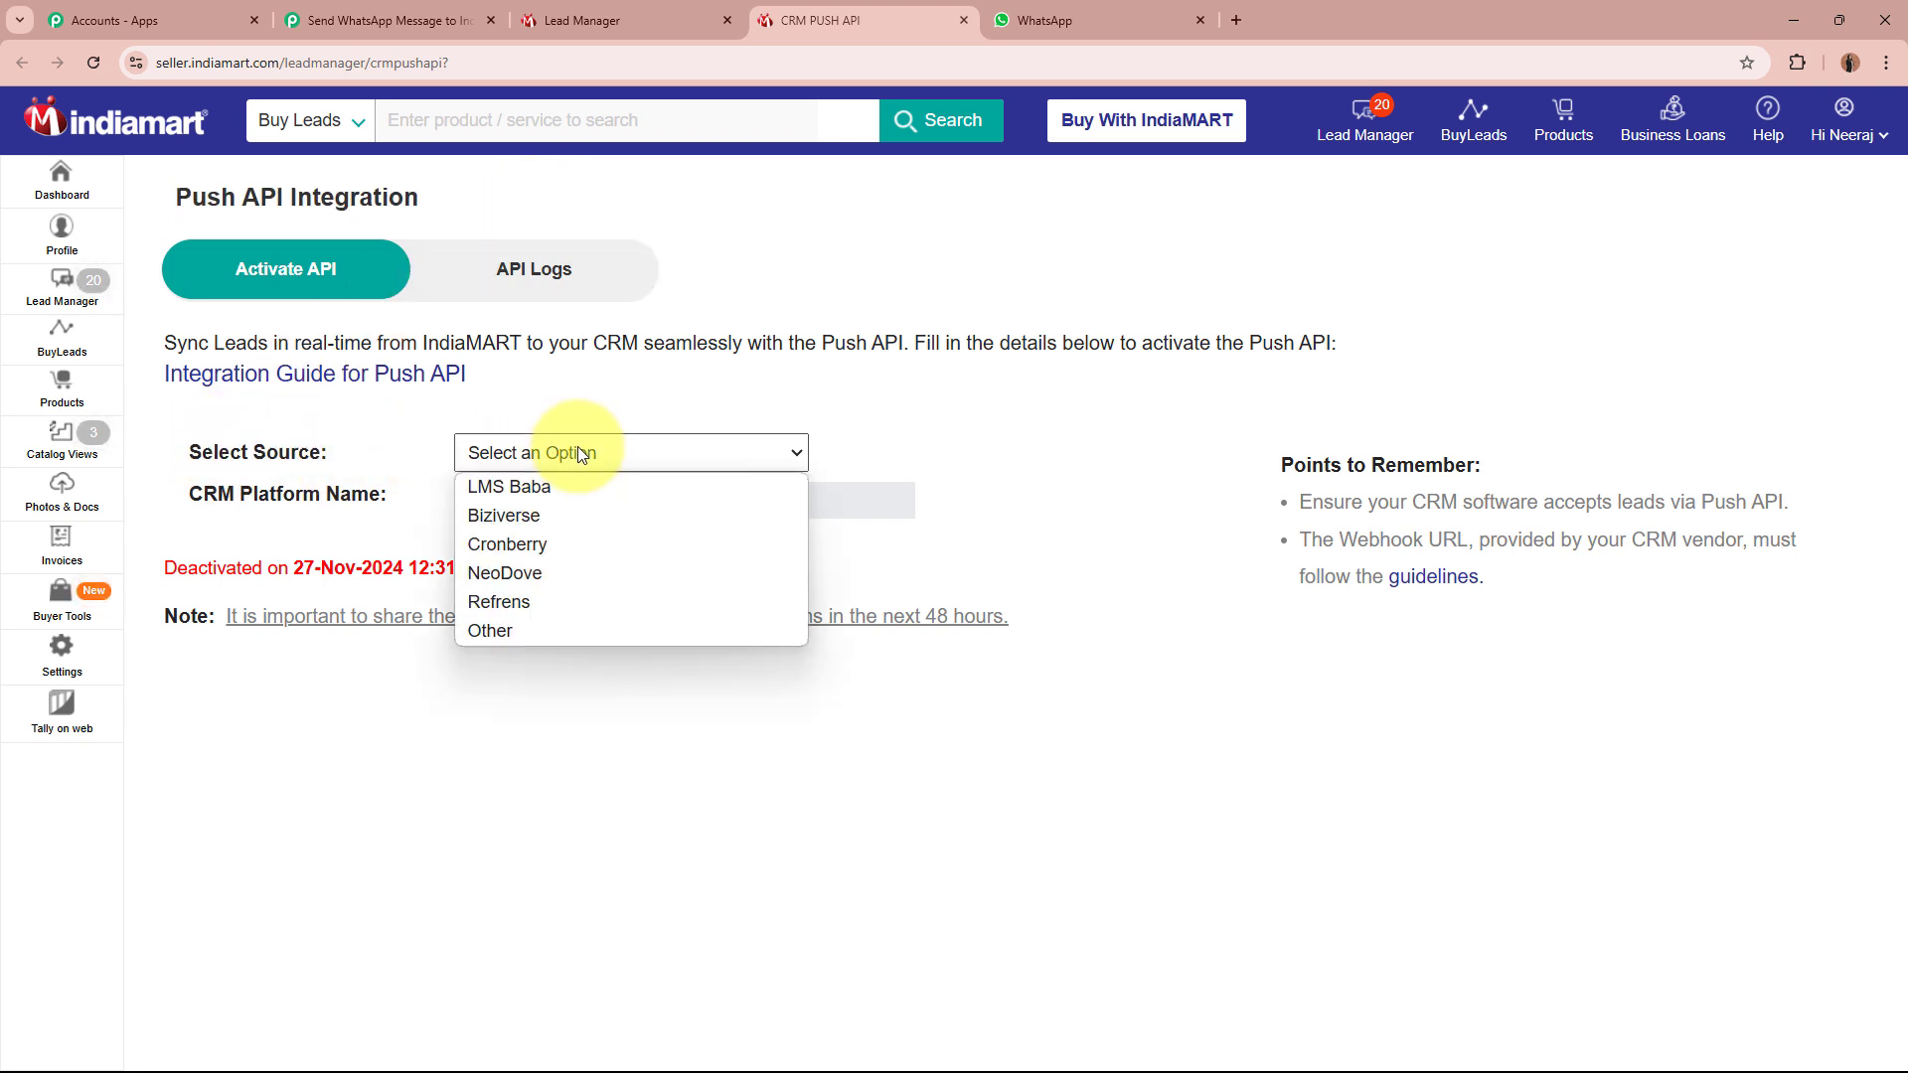
{"action": "left_click", "coordinate": [508, 632]}
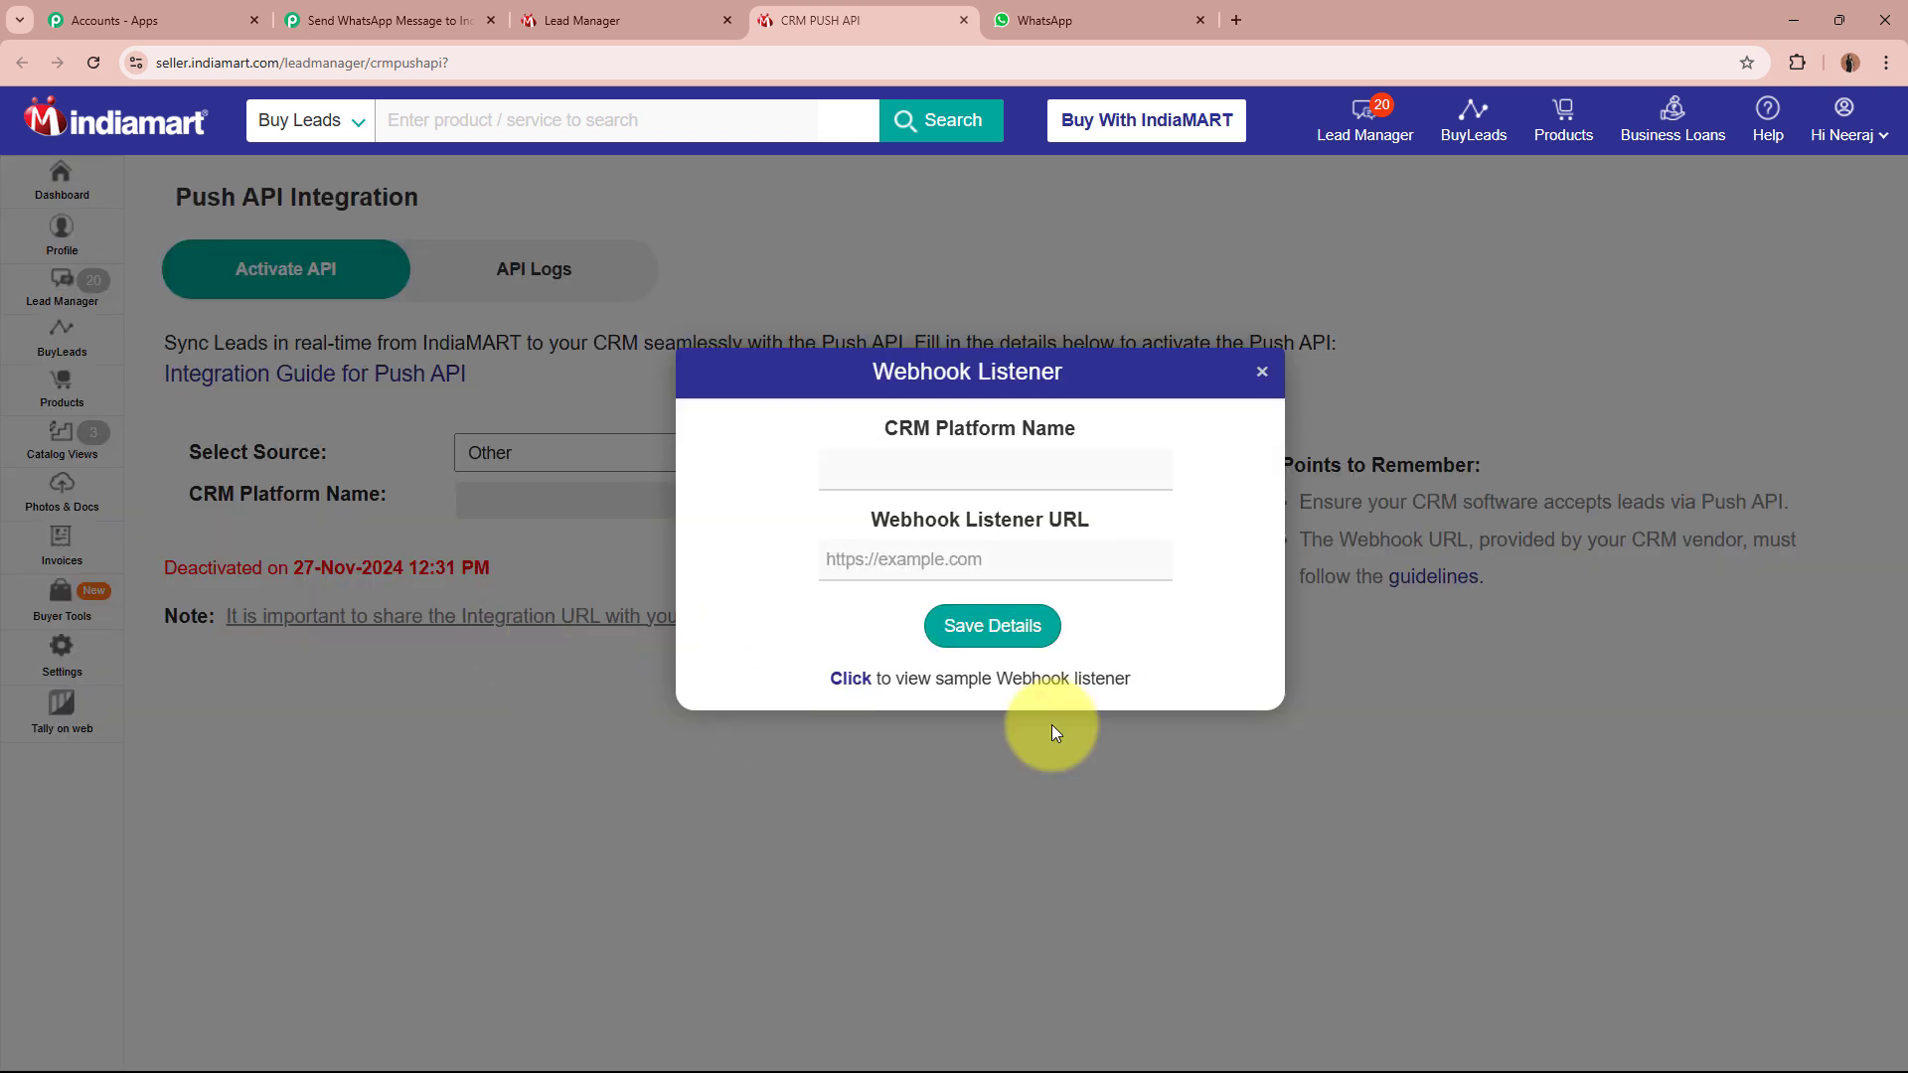
{"action": "left_click_drag", "start_coordinate": [877, 427], "coordinate": [1125, 450]}
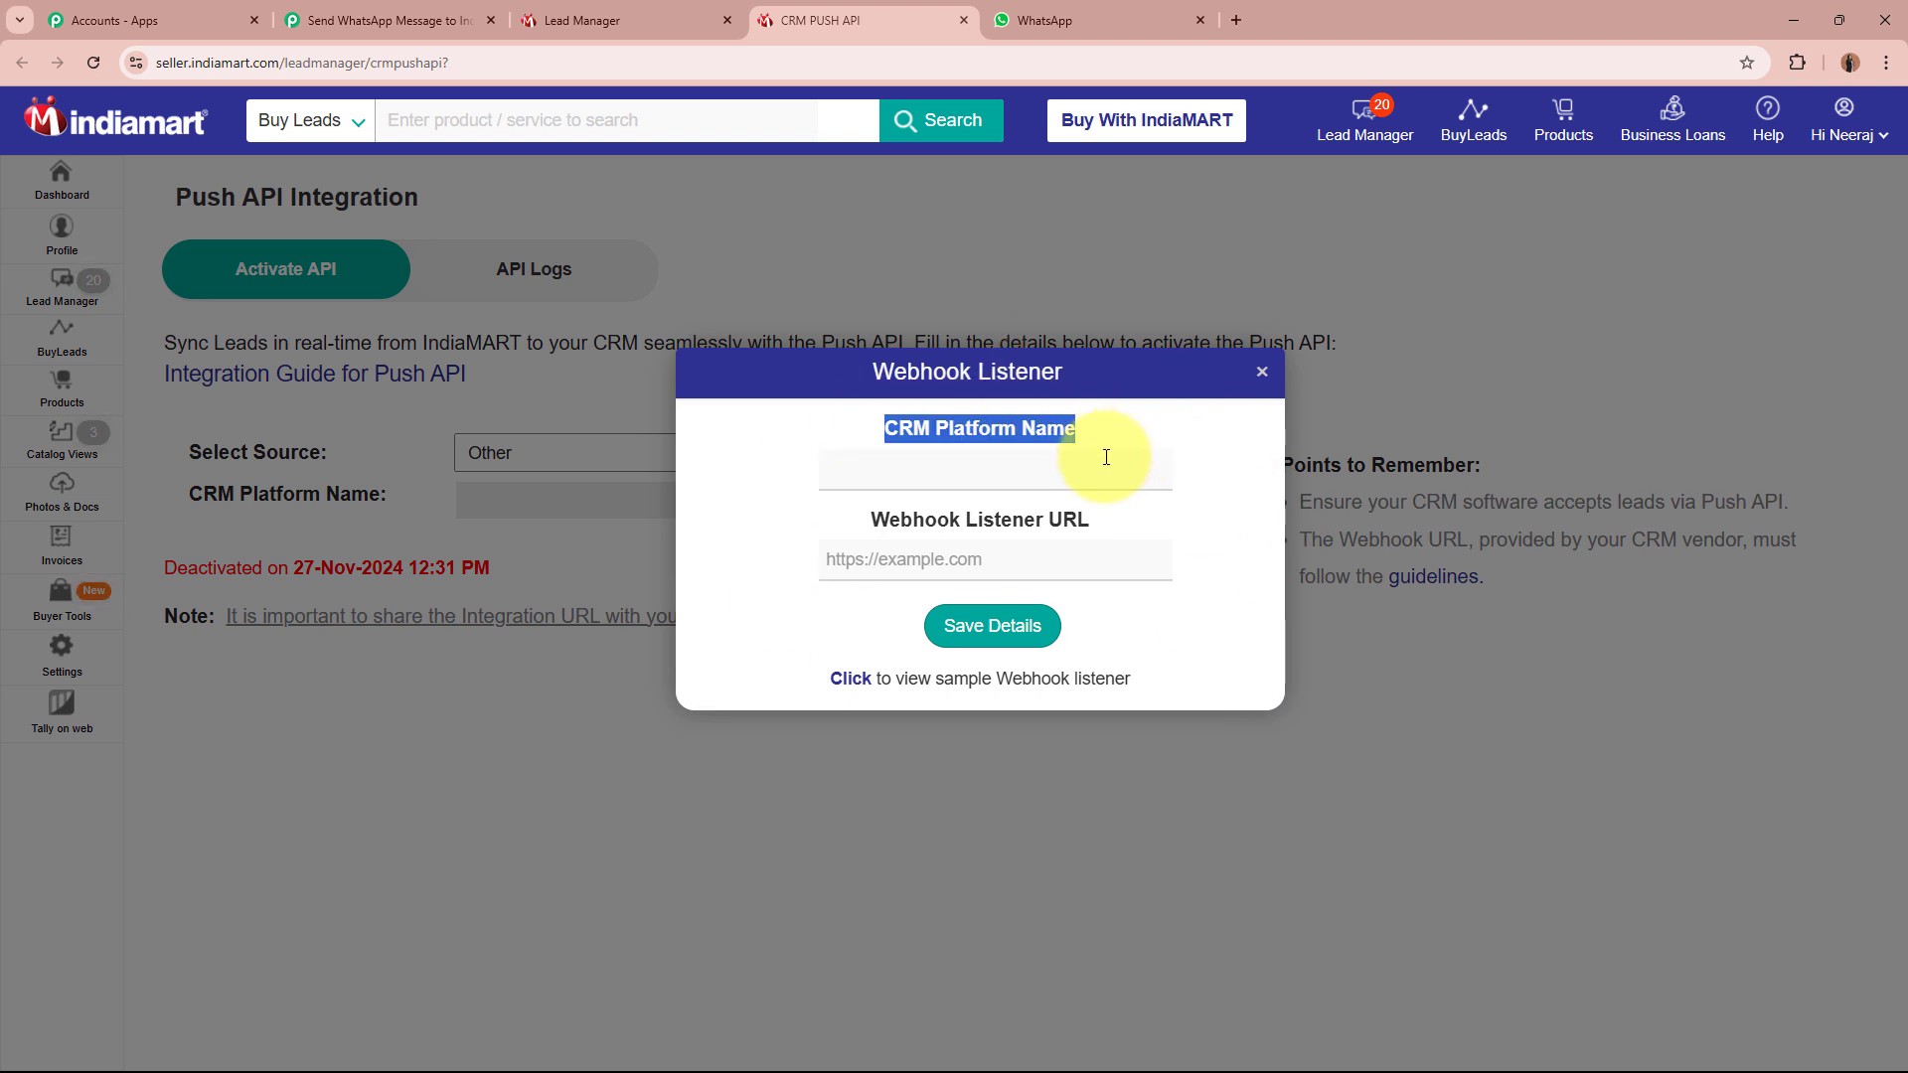
{"action": "left_click", "coordinate": [1087, 463]}
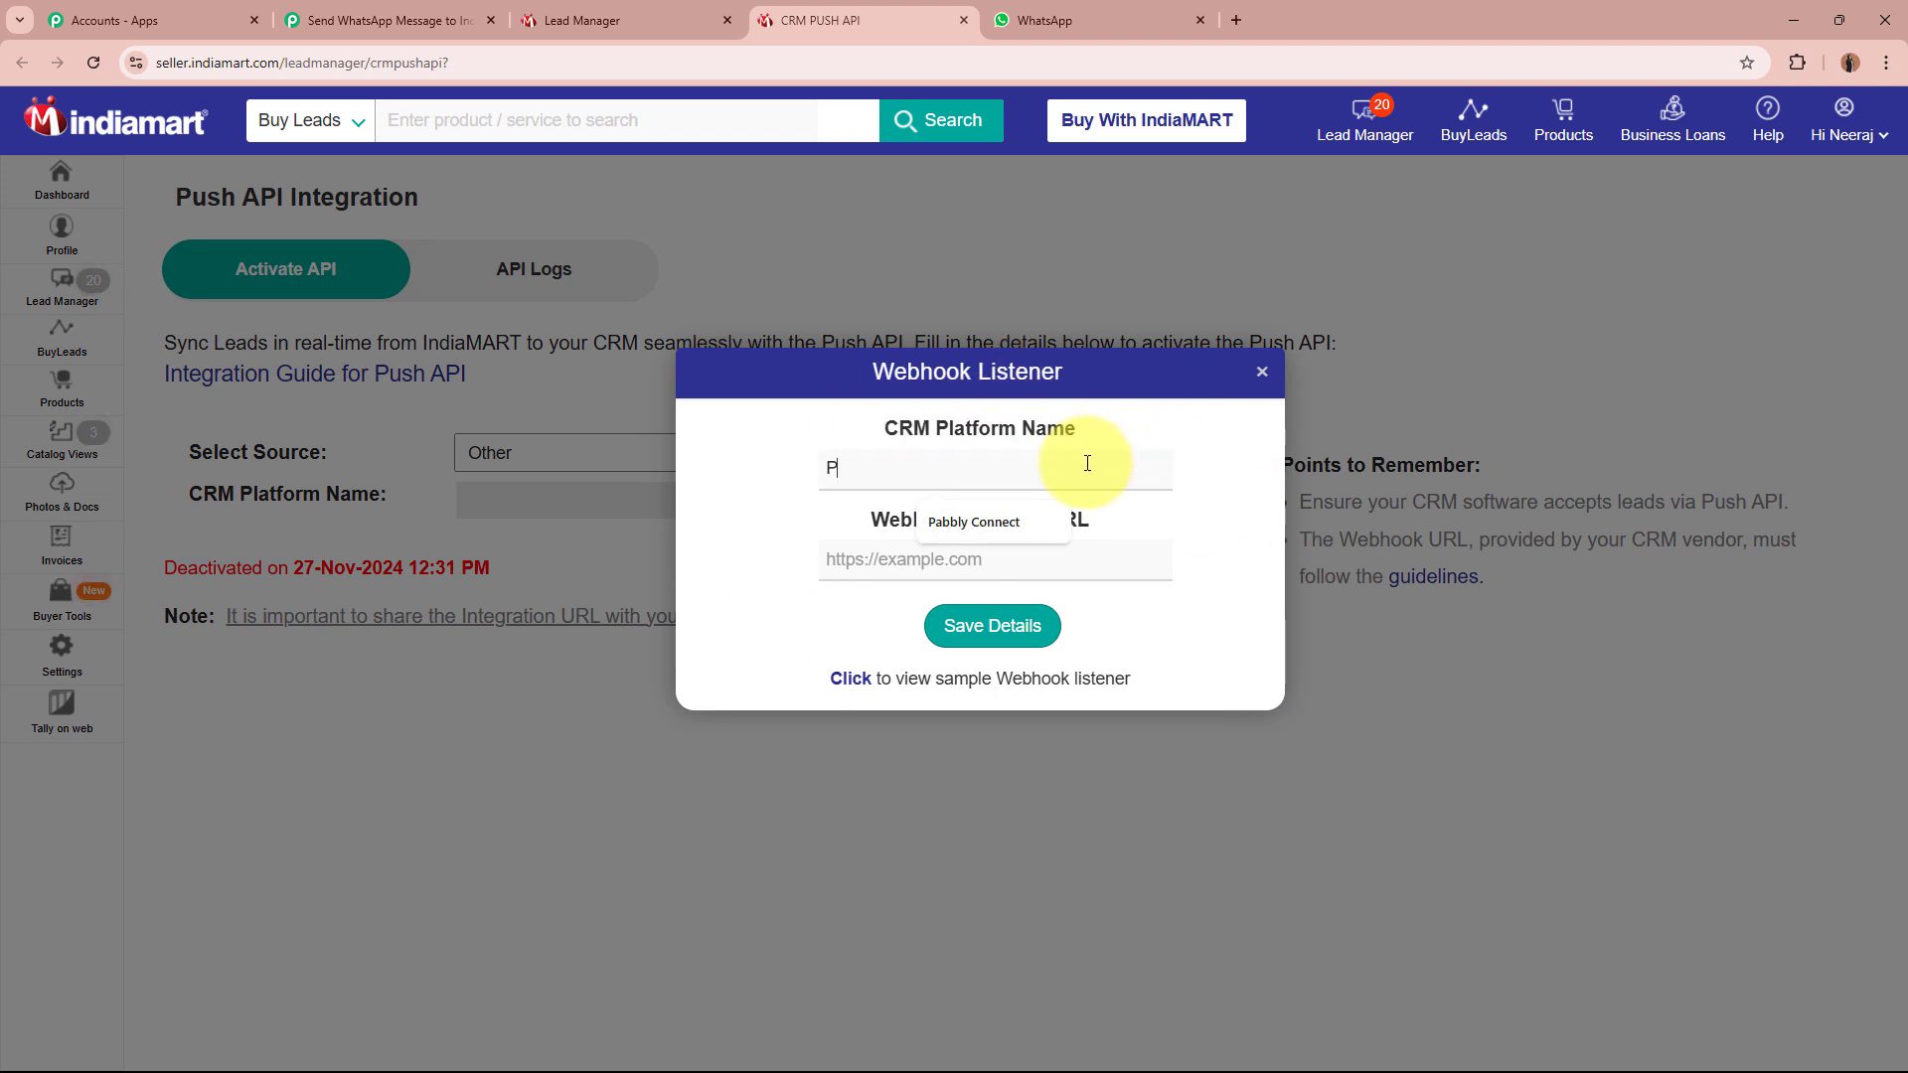
{"action": "type", "text": "Pabbly"}
{"action": "key", "text": "Down"}
{"action": "key", "text": "Return"}
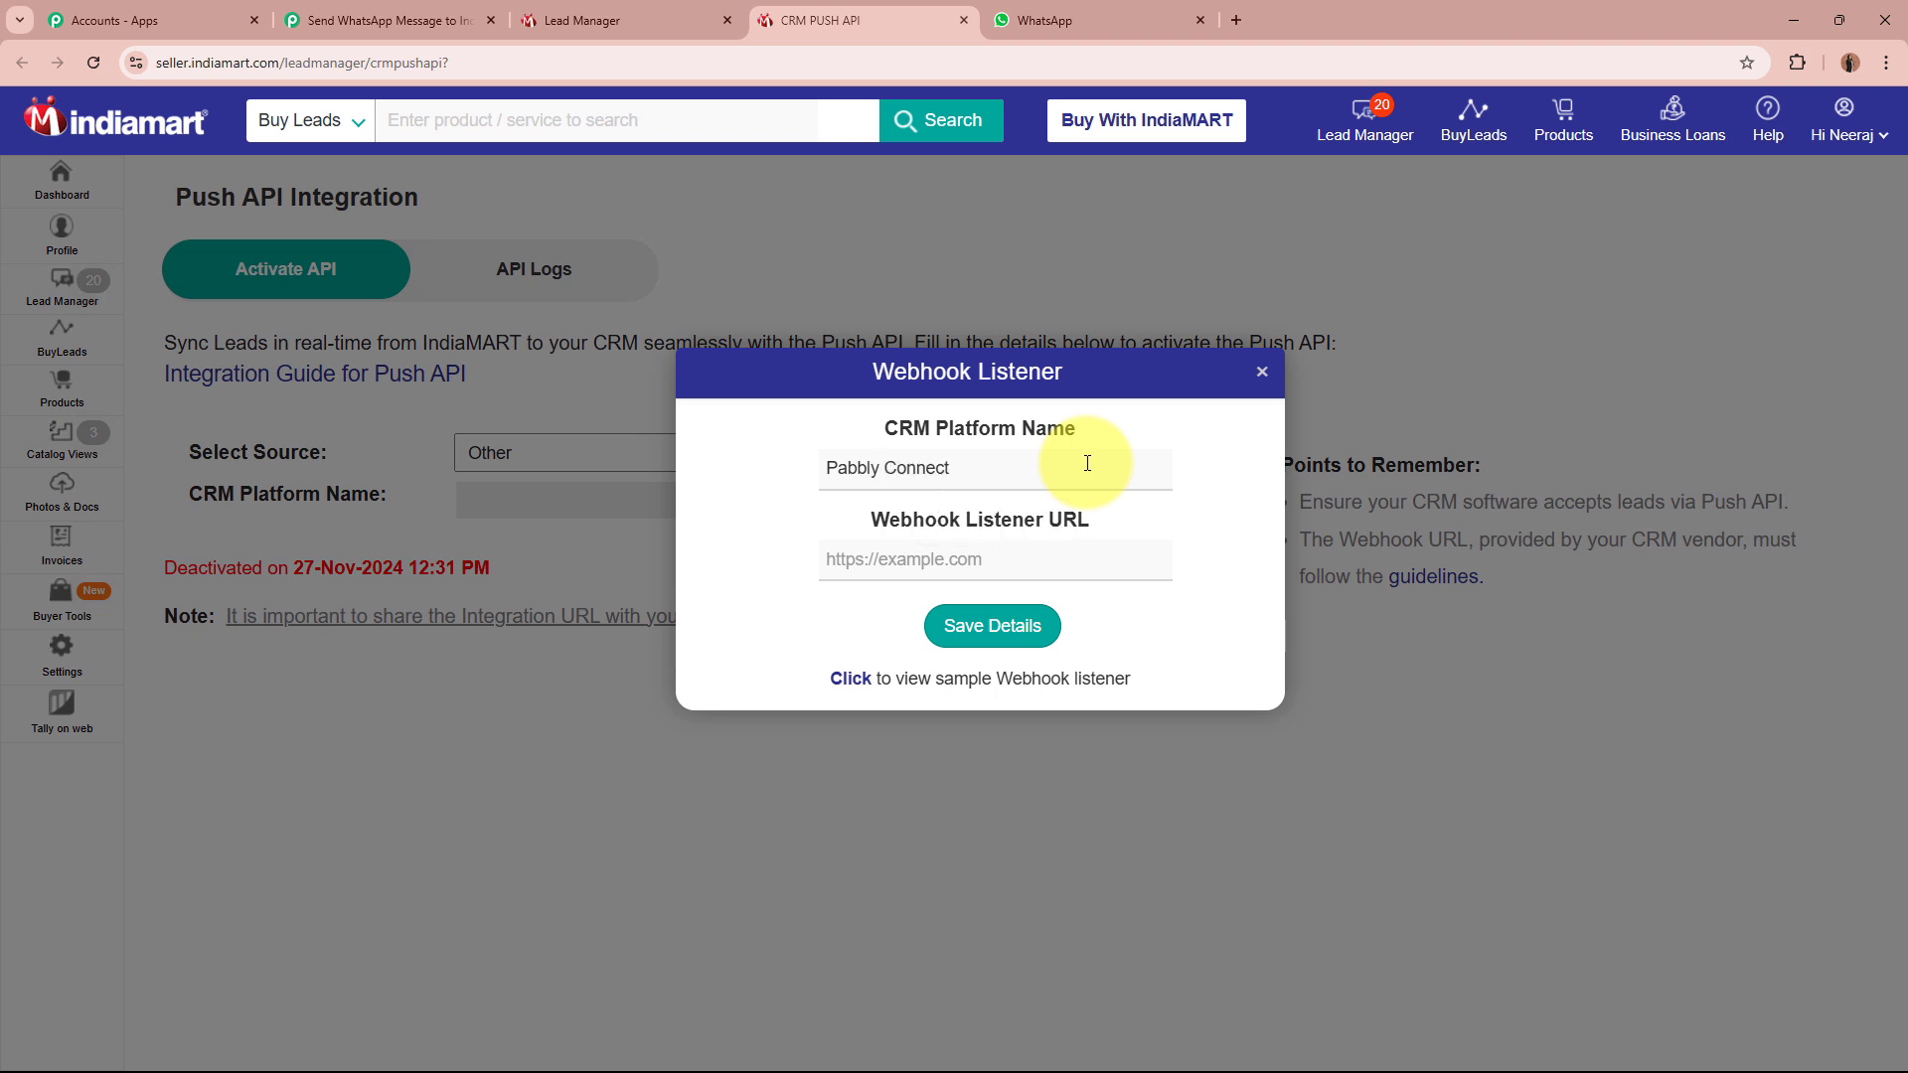
Fill in the workflow's webhook URL as the Webhook Listener URL and save the listener details
{"action": "left_click", "coordinate": [1042, 555]}
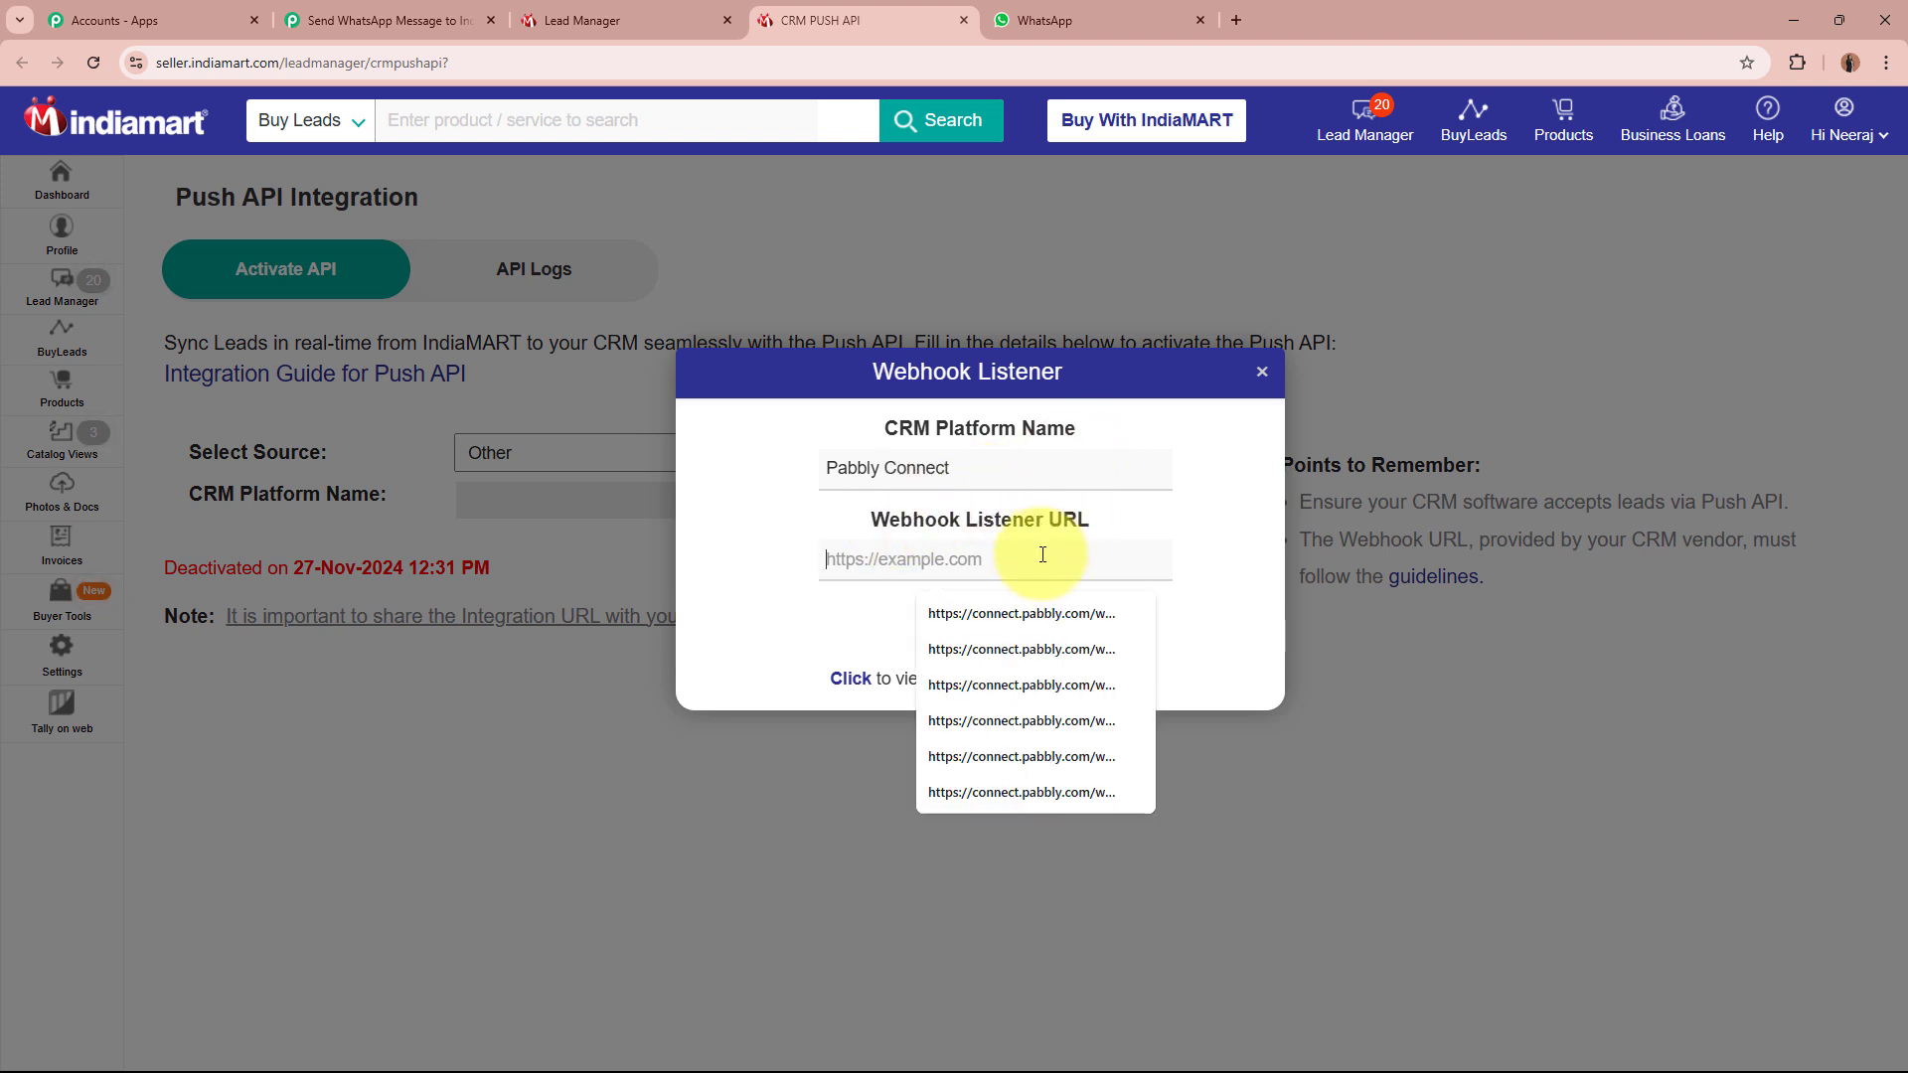
{"action": "key", "text": "Down"}
{"action": "key", "text": "Return"}
{"action": "left_click", "coordinate": [1230, 605]}
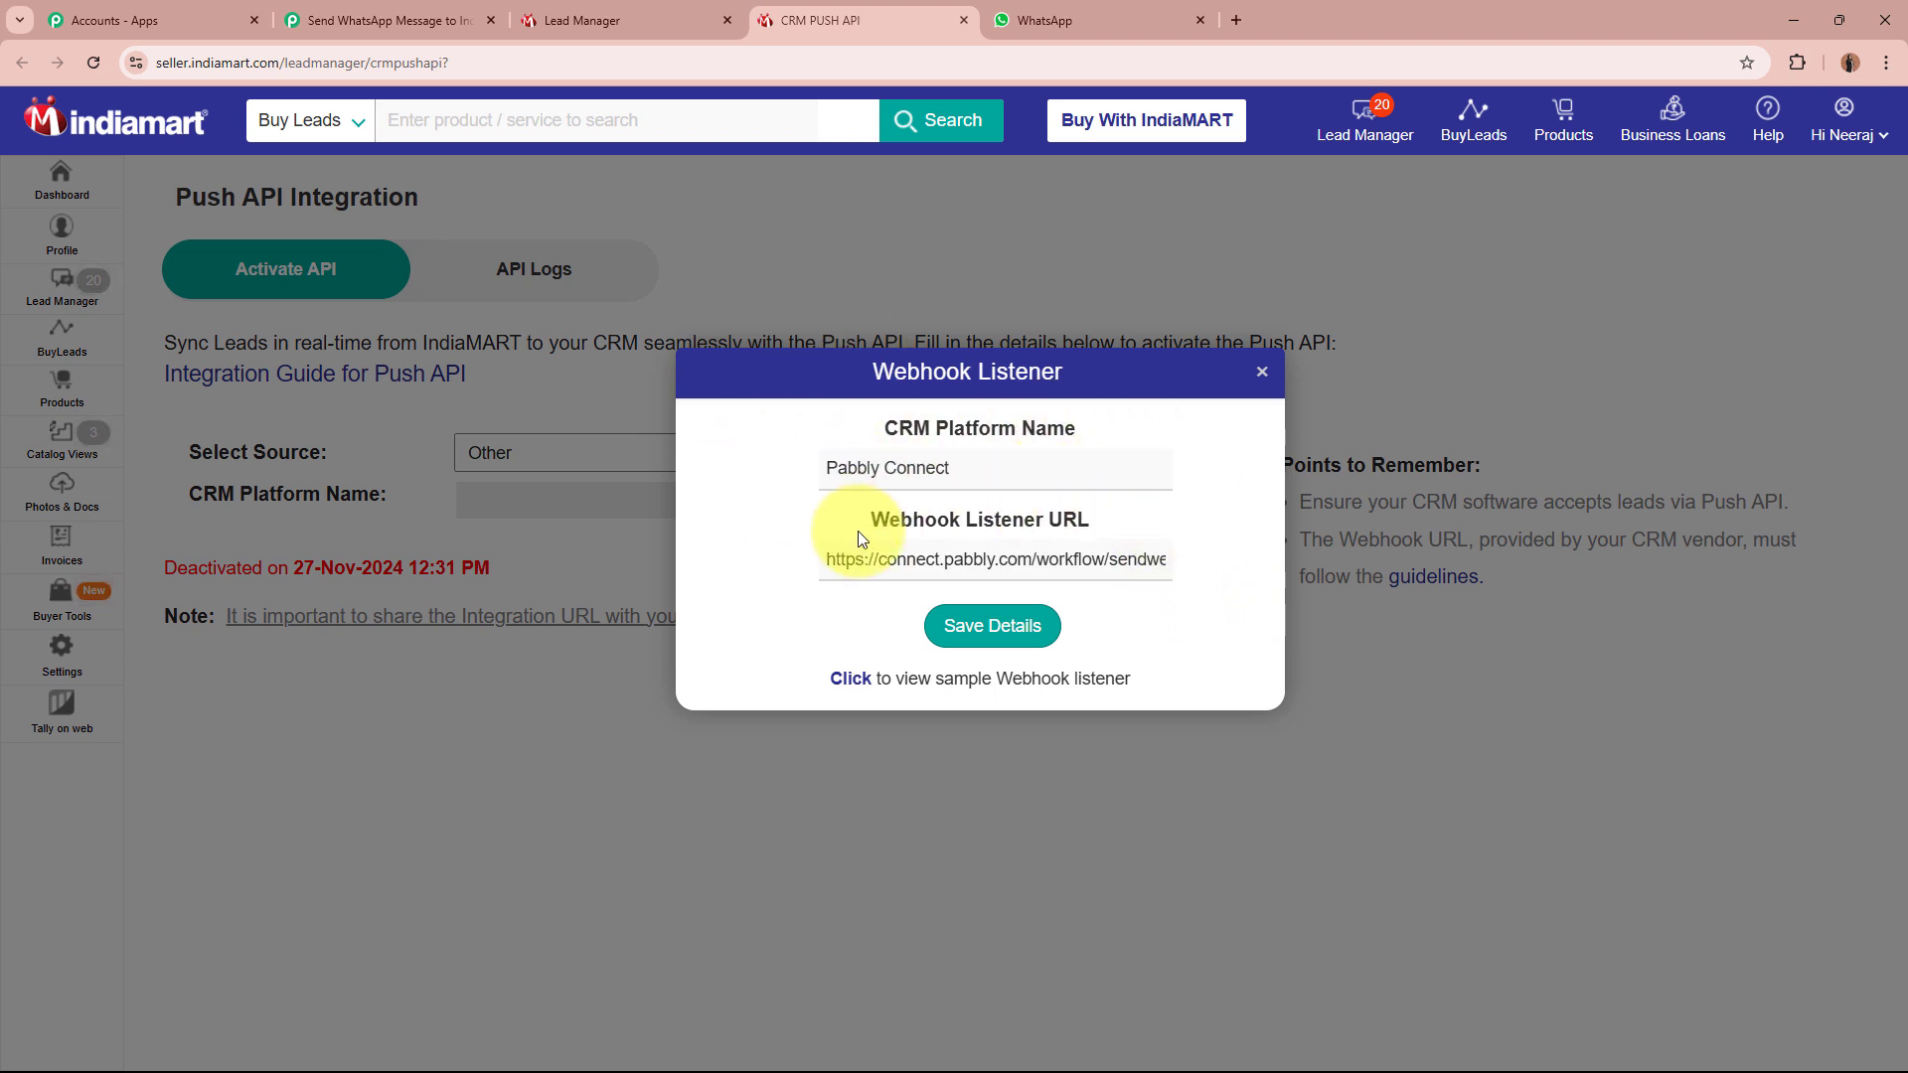
{"action": "left_click", "coordinate": [993, 626]}
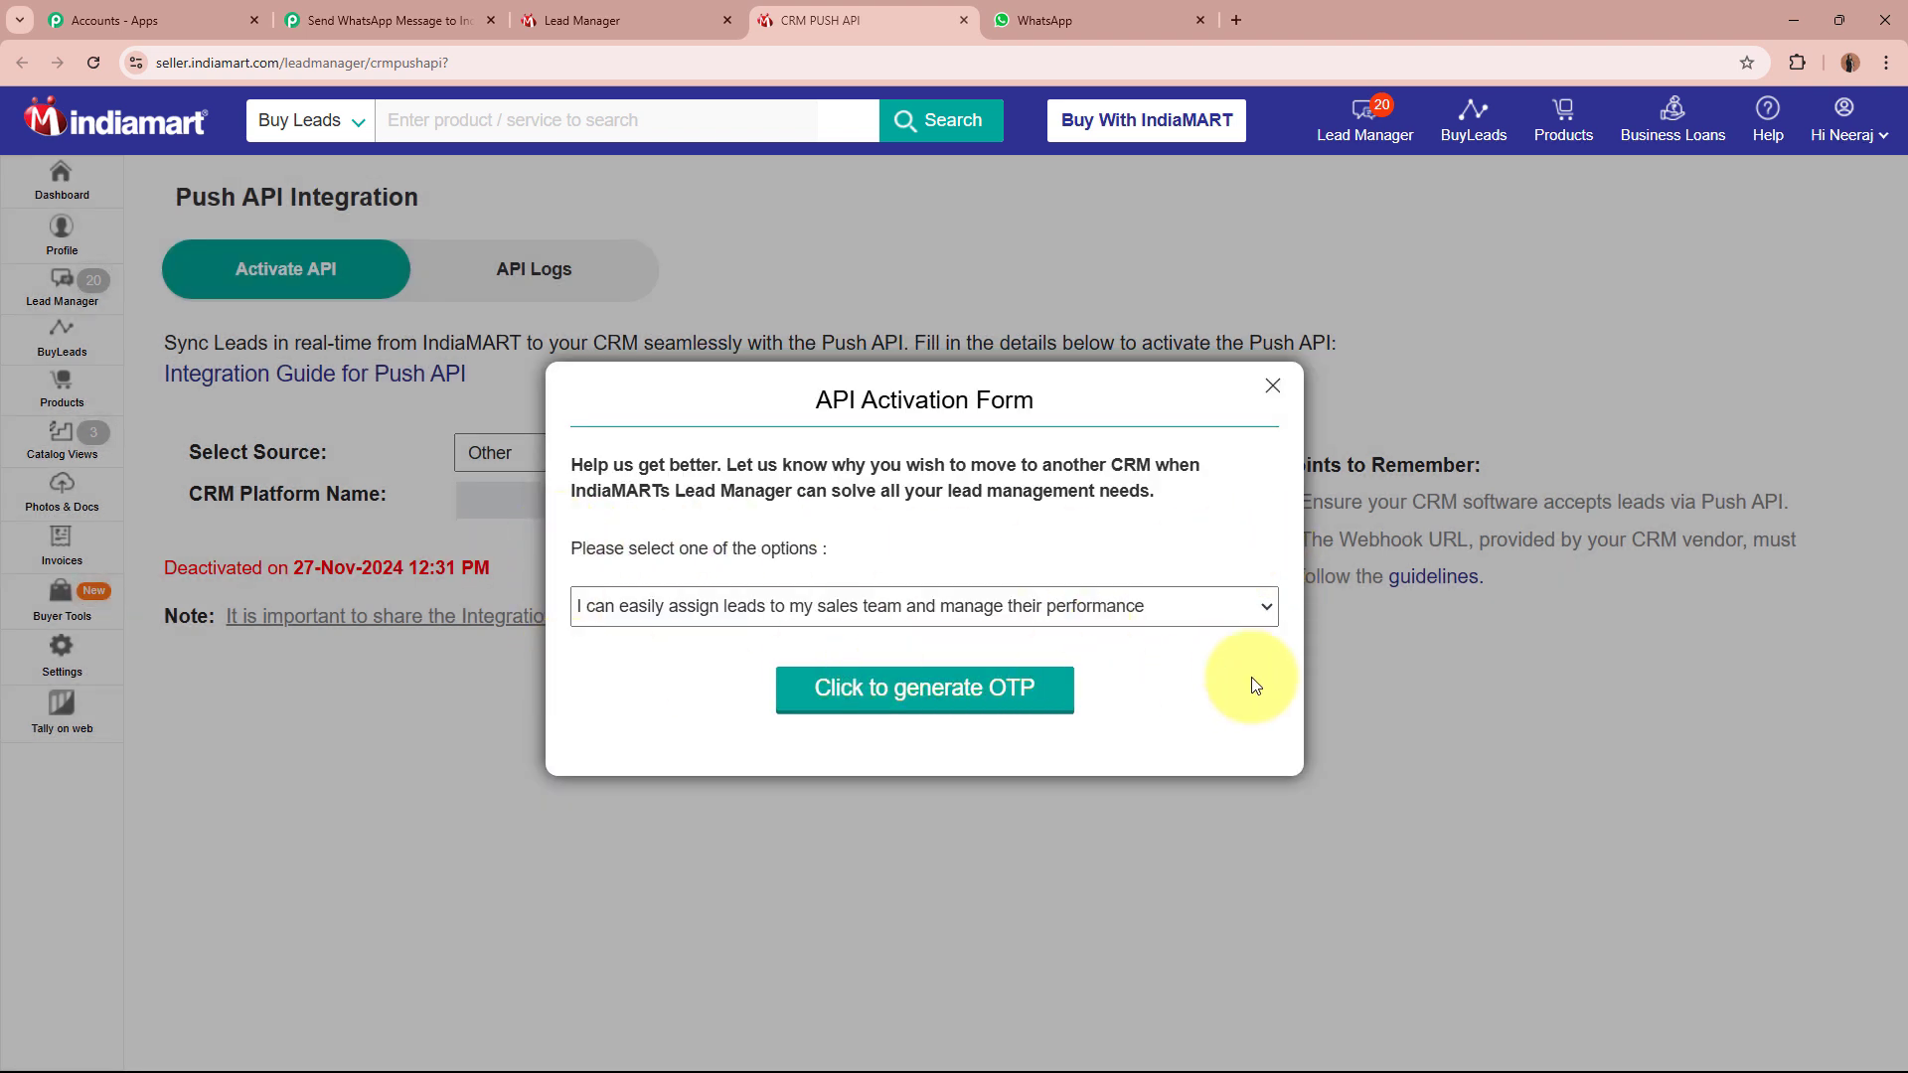
Select "I can easily assign leads to my sales team and manage their performance" as the API activation reason and generate the OTP
{"action": "left_click", "coordinate": [1197, 606]}
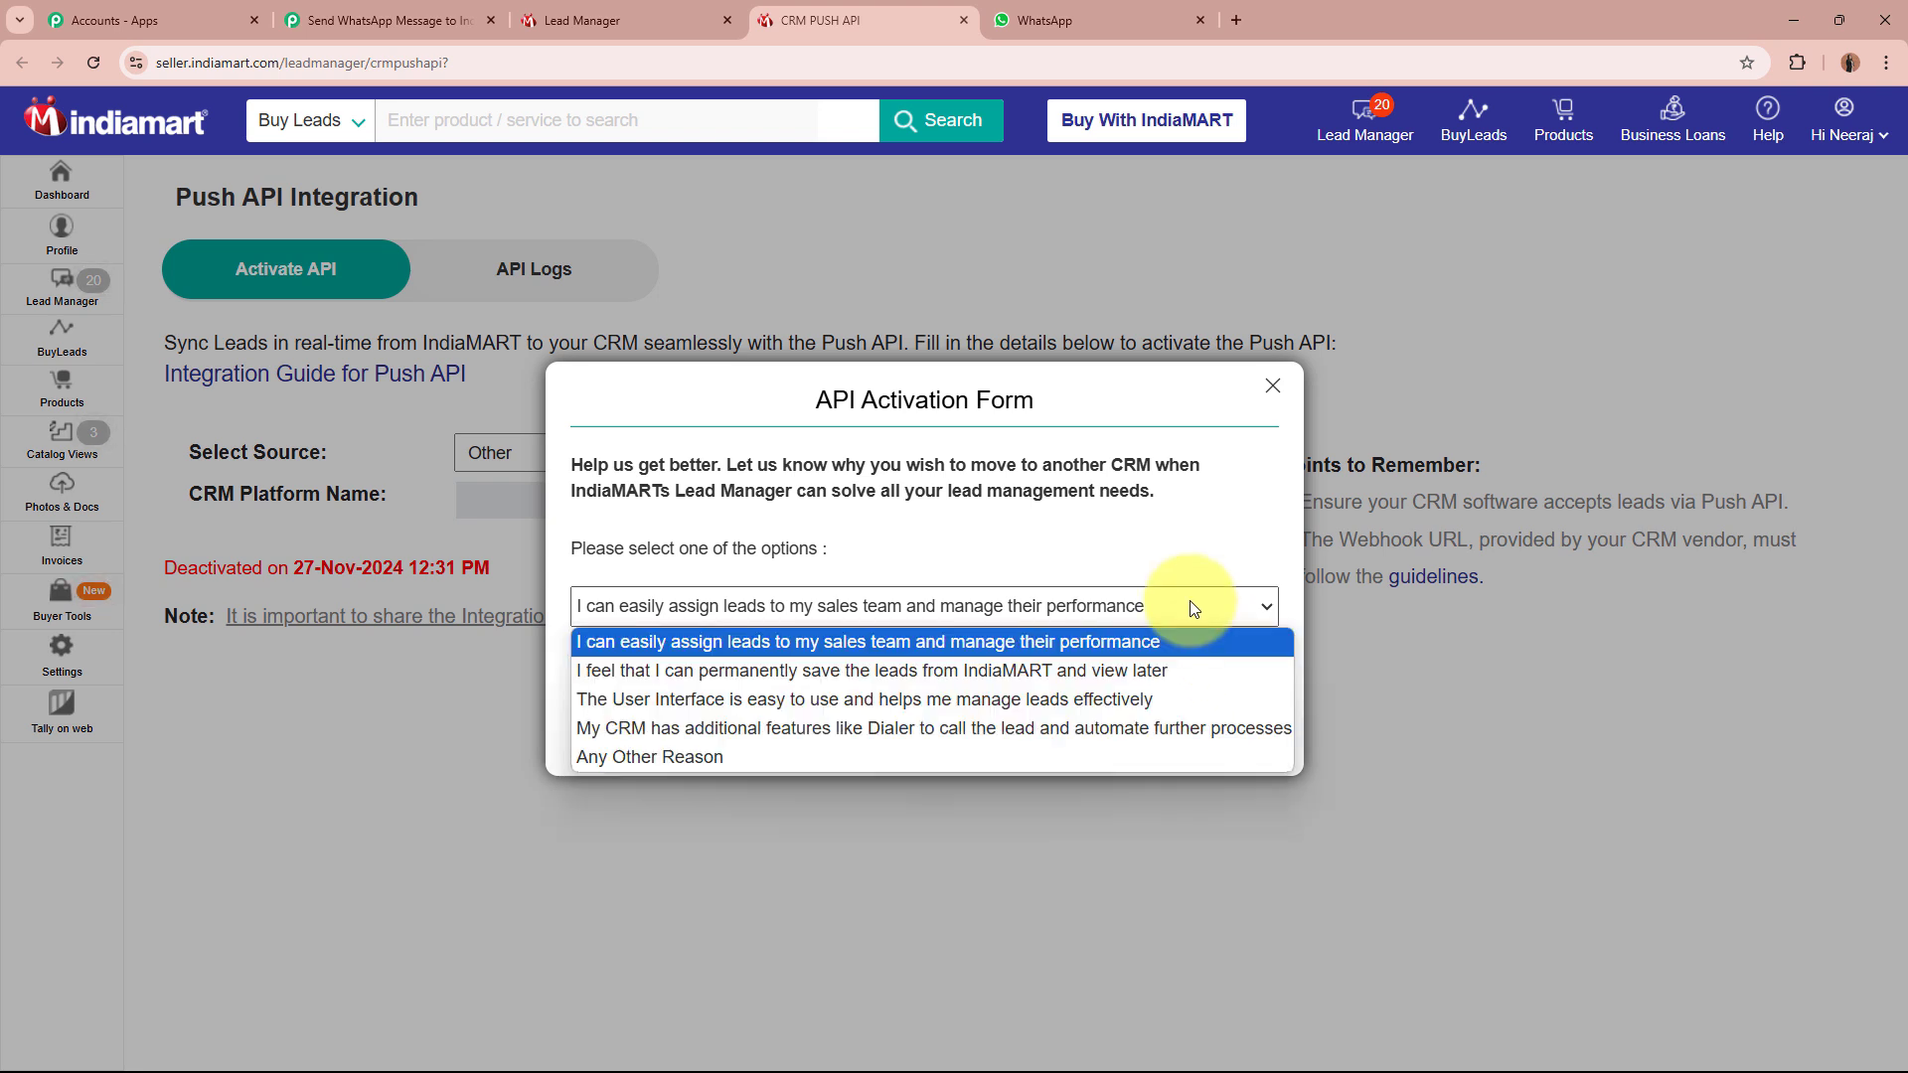
{"action": "left_click", "coordinate": [1156, 642]}
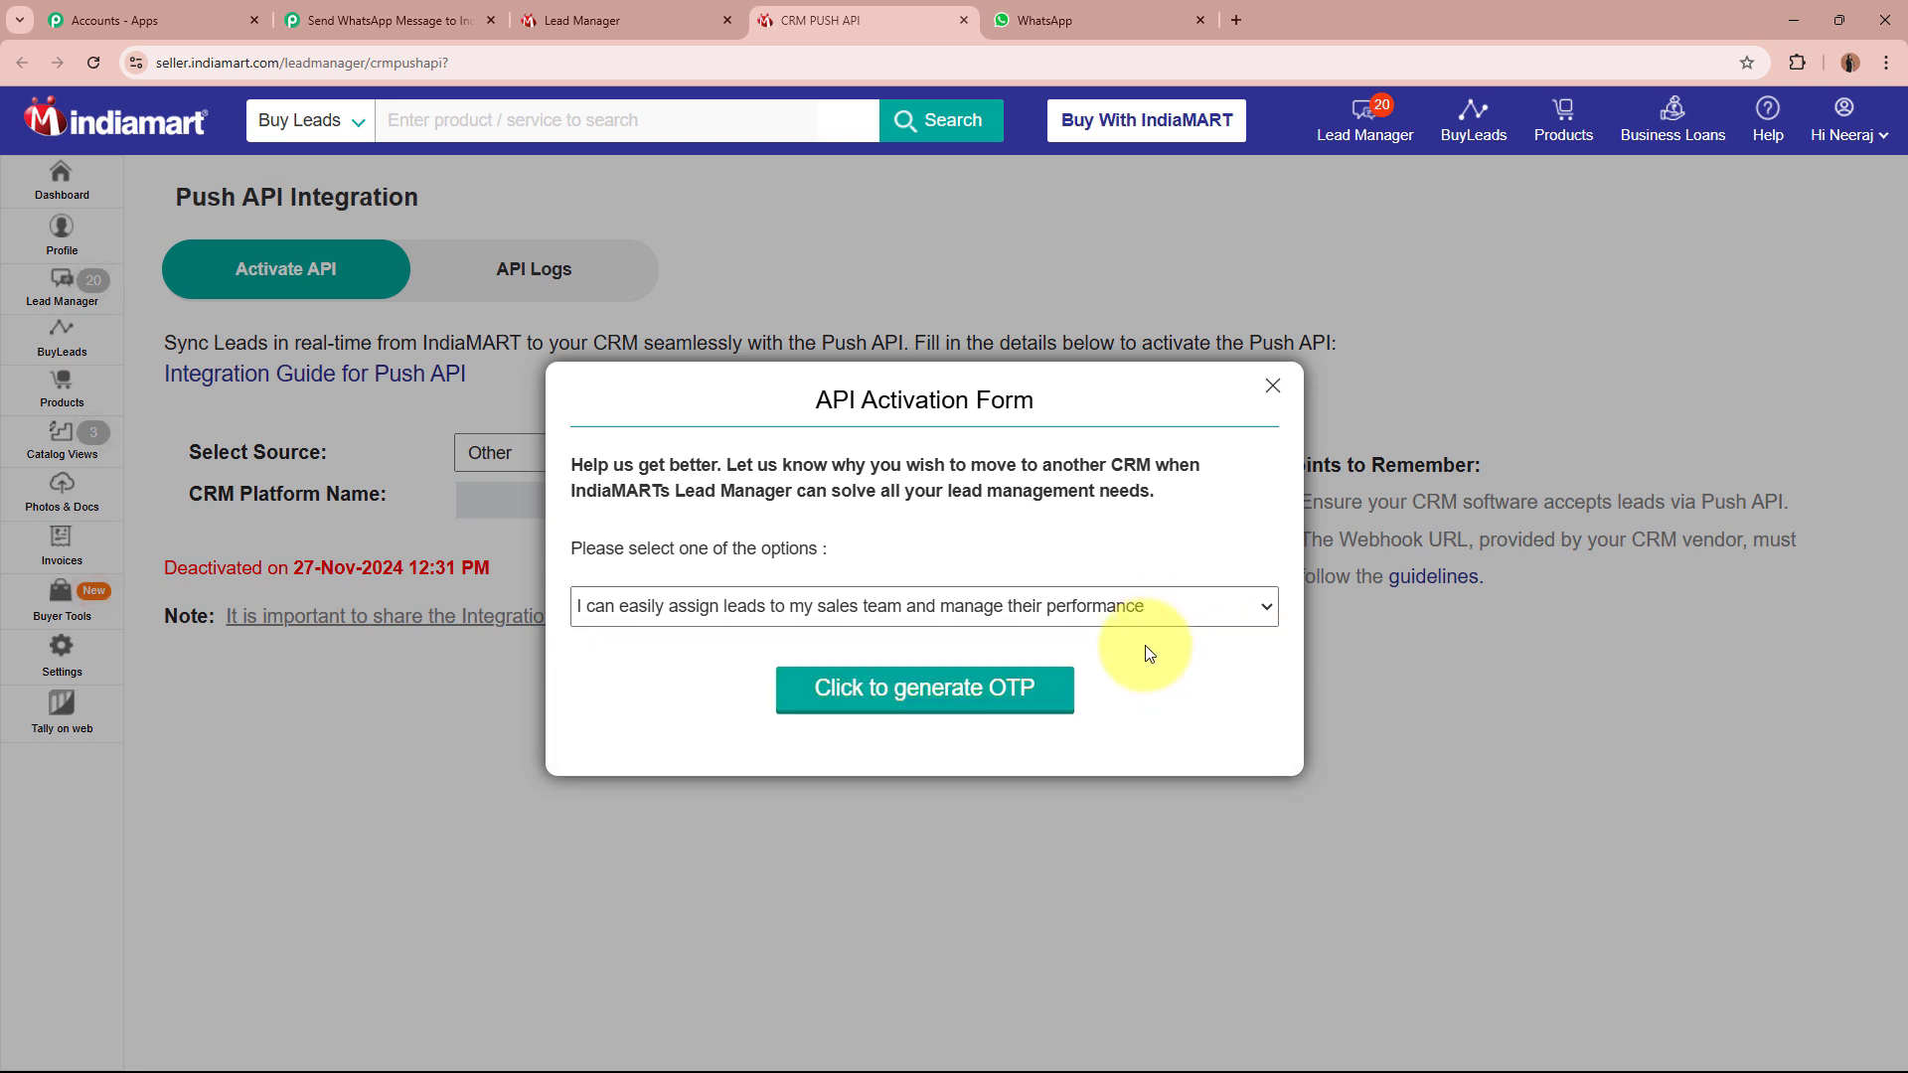
{"action": "left_click", "coordinate": [874, 700]}
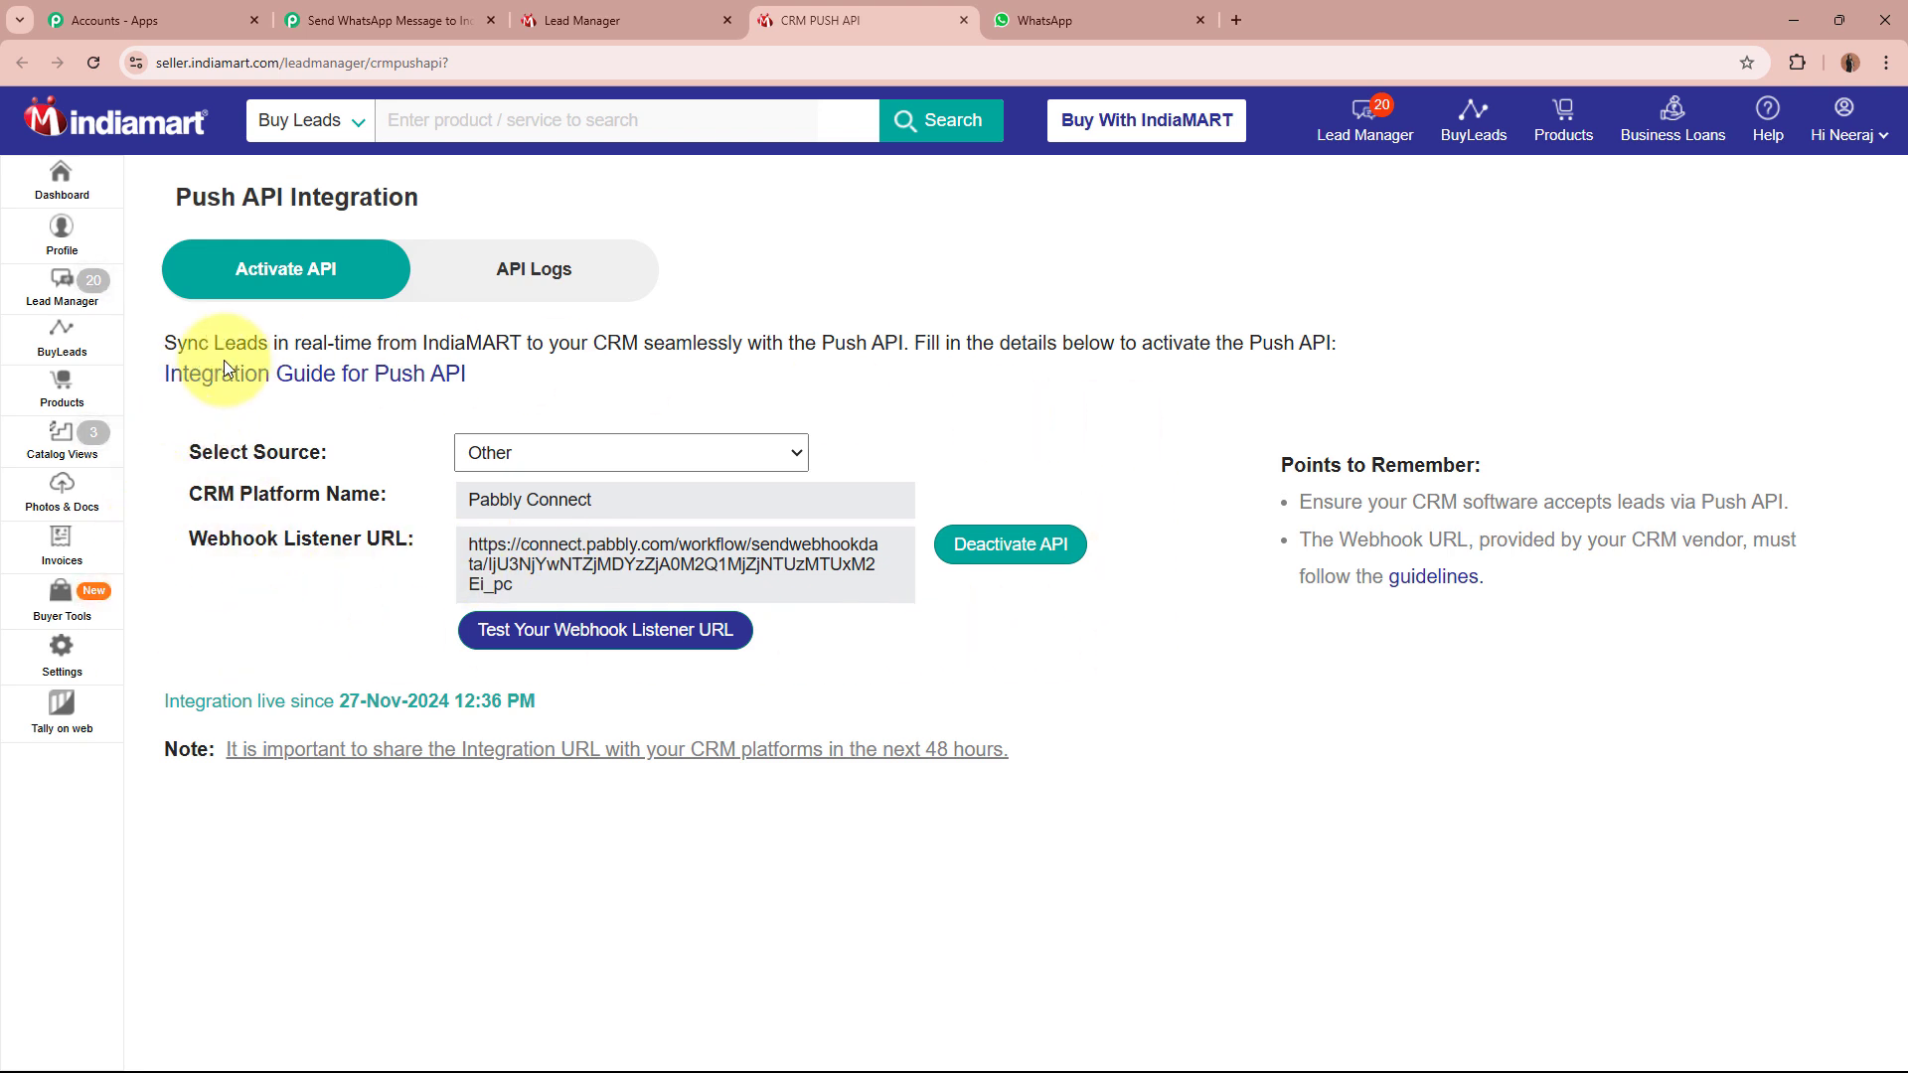
Check the Pabbly Connect trigger's webhook capture status against the Push API integration details in the IndiaMART seller account
{"action": "left_click", "coordinate": [383, 20]}
{"action": "scroll", "coordinate": [247, 696], "scroll_direction": "down", "scroll_amount": 8}
{"action": "scroll", "coordinate": [247, 695], "scroll_direction": "down", "scroll_amount": 2}
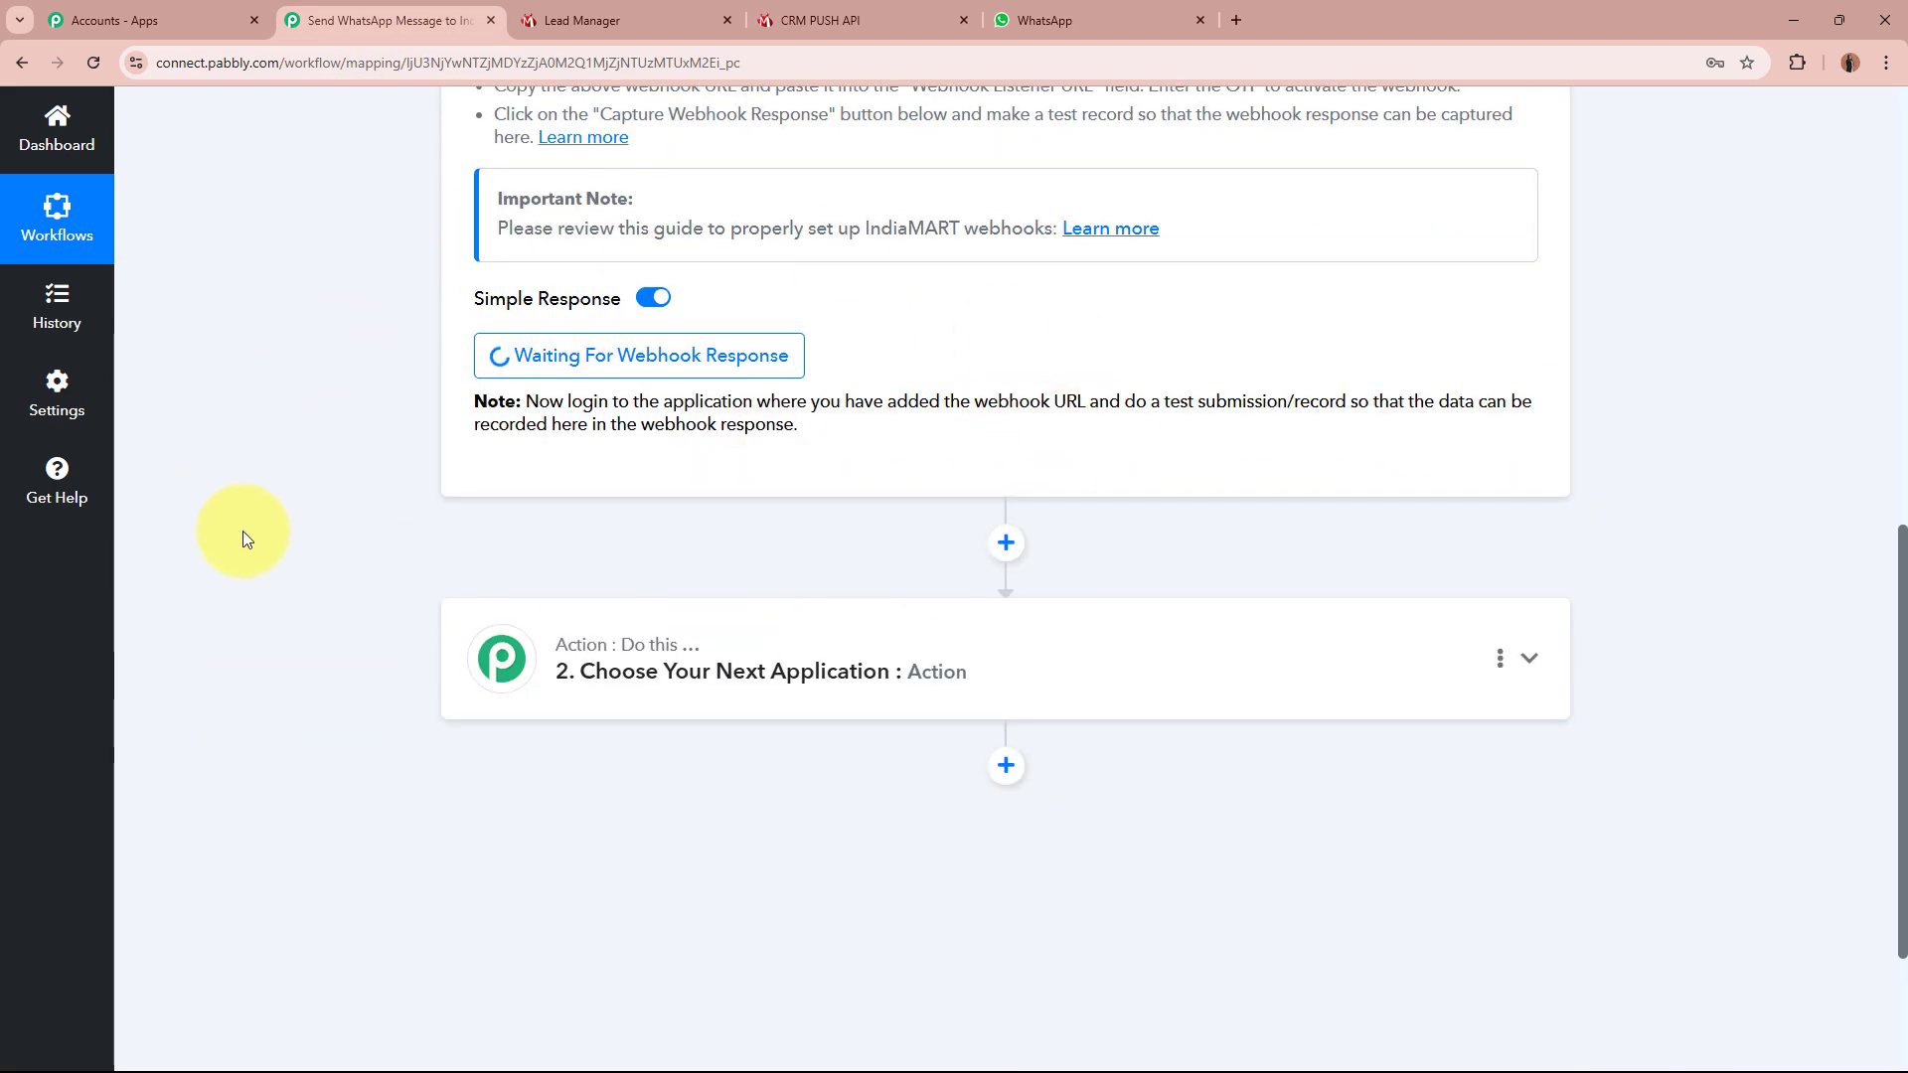
{"action": "scroll", "coordinate": [243, 531], "scroll_direction": "up", "scroll_amount": 10}
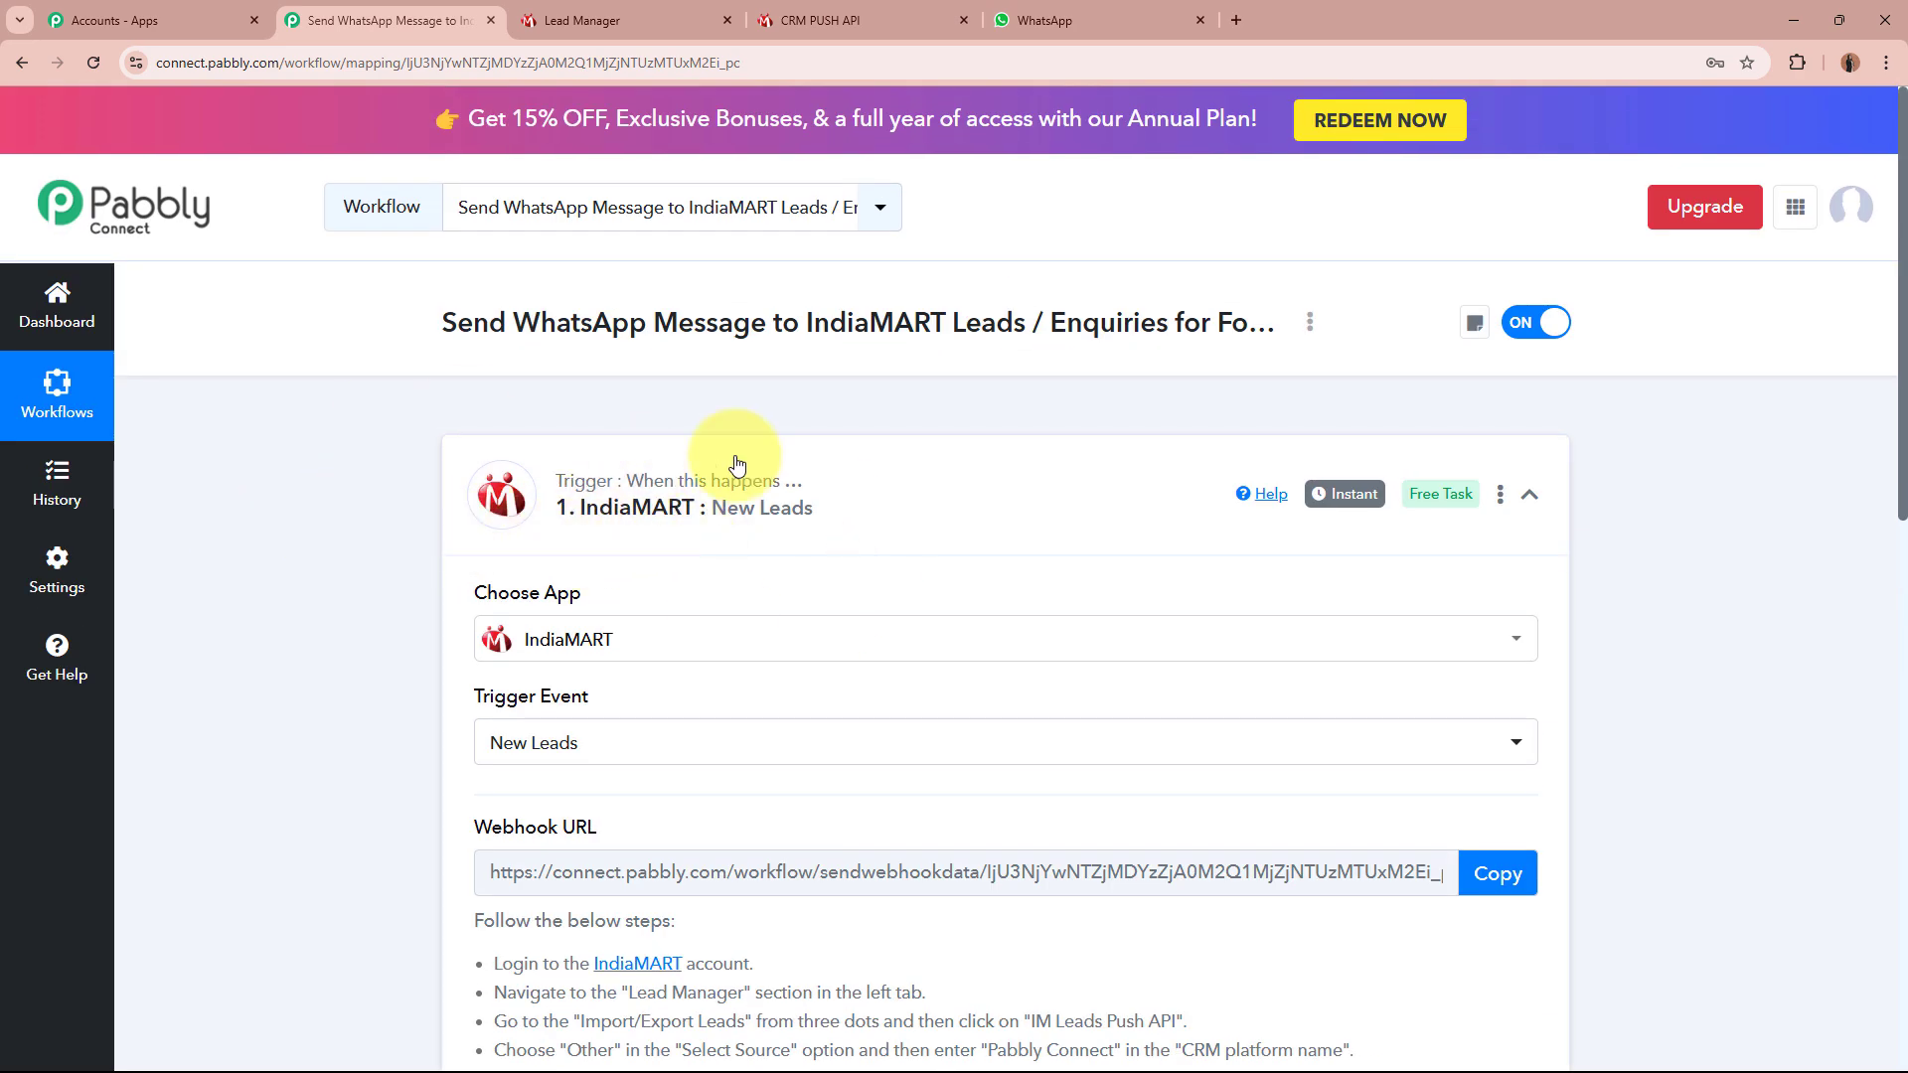
{"action": "left_click", "coordinate": [805, 8]}
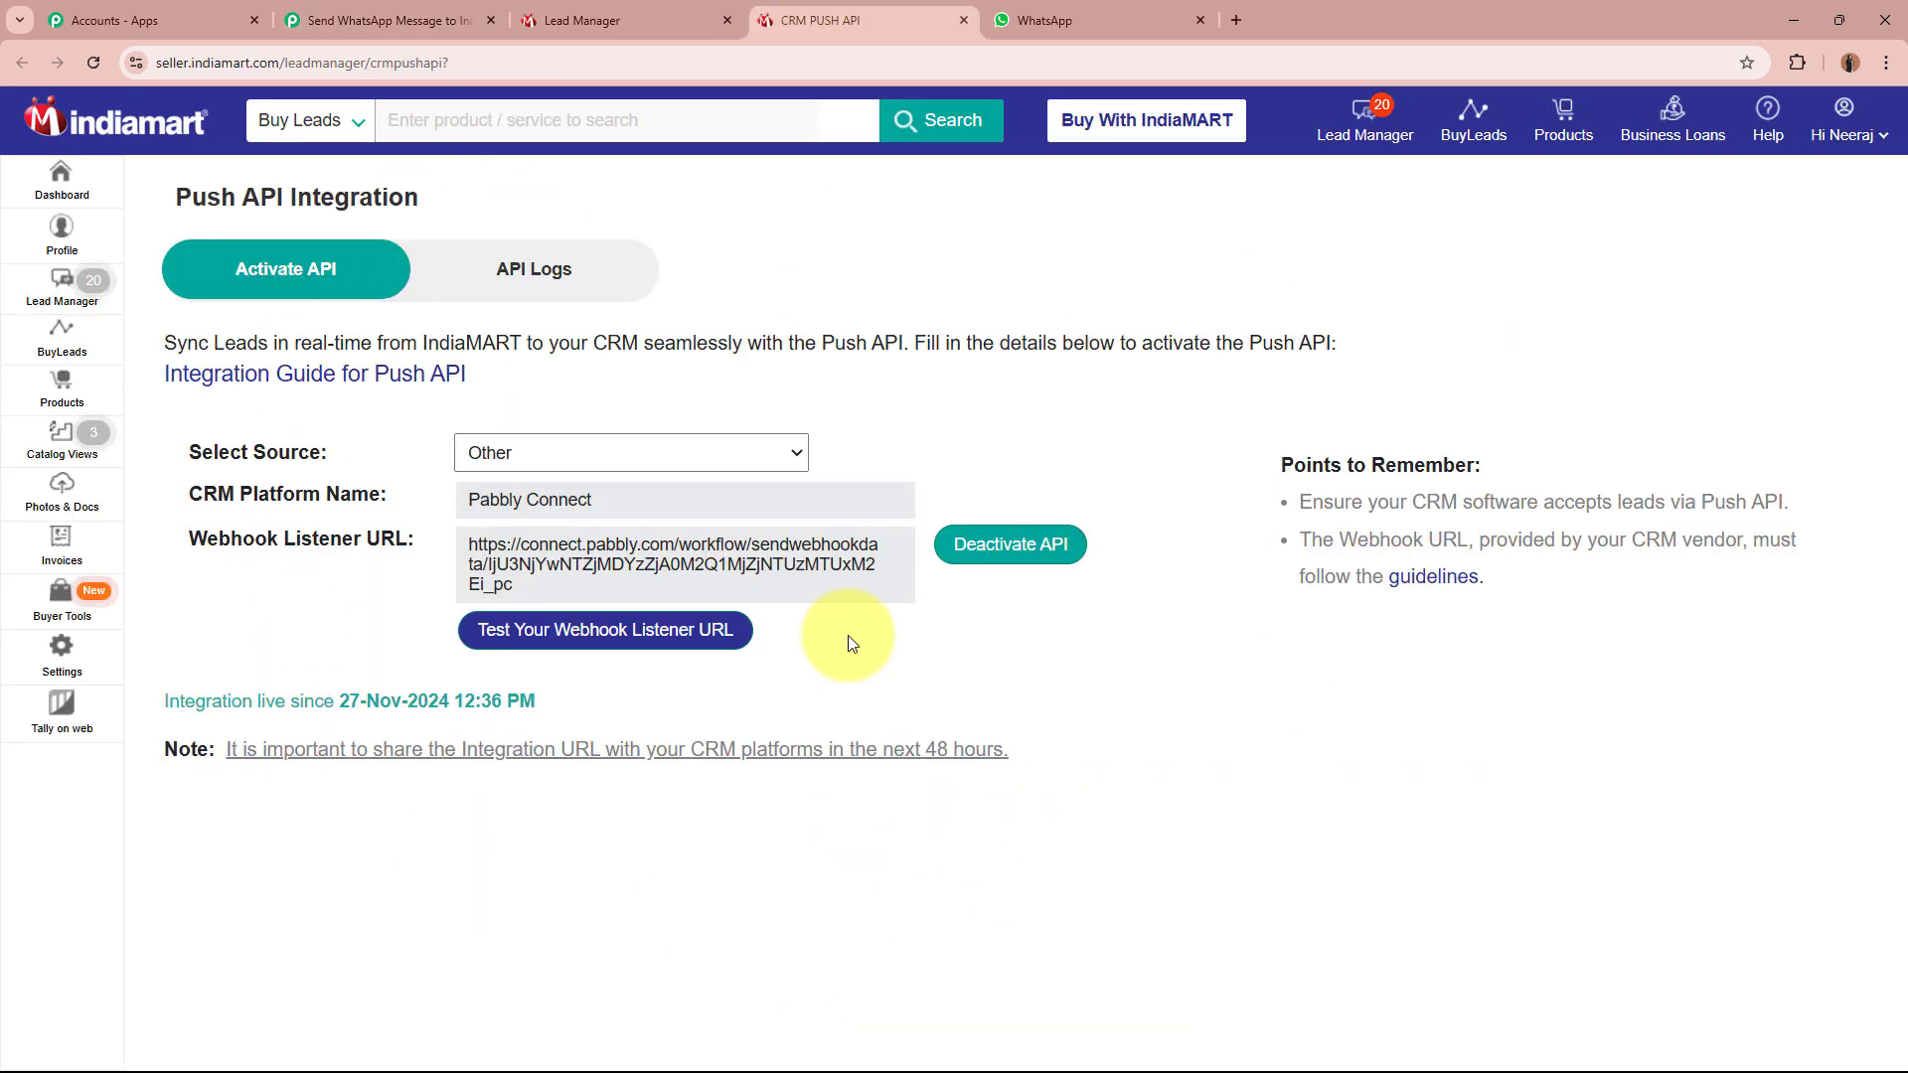
{"action": "left_click", "coordinate": [378, 18]}
{"action": "scroll", "coordinate": [298, 596], "scroll_direction": "down", "scroll_amount": 8}
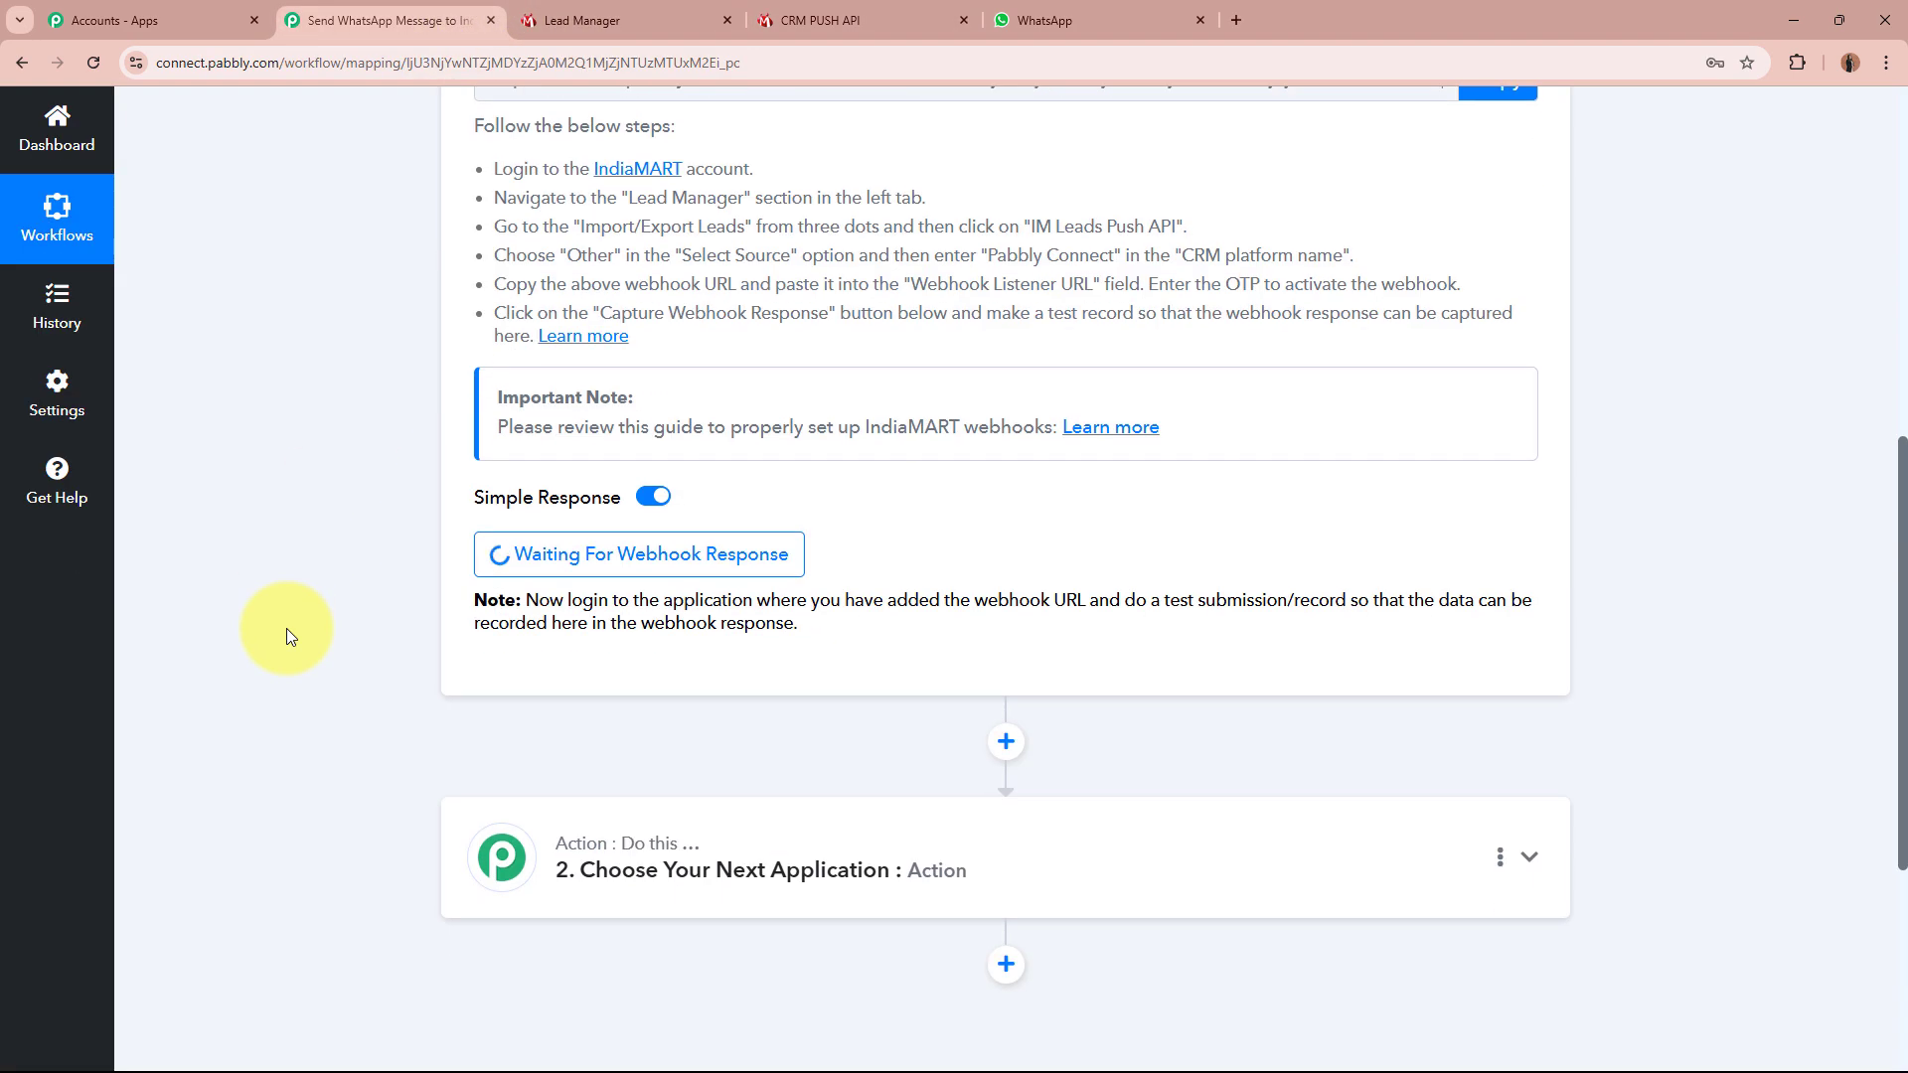
{"action": "scroll", "coordinate": [286, 635], "scroll_direction": "up", "scroll_amount": 8}
{"action": "left_click", "coordinate": [890, 10]}
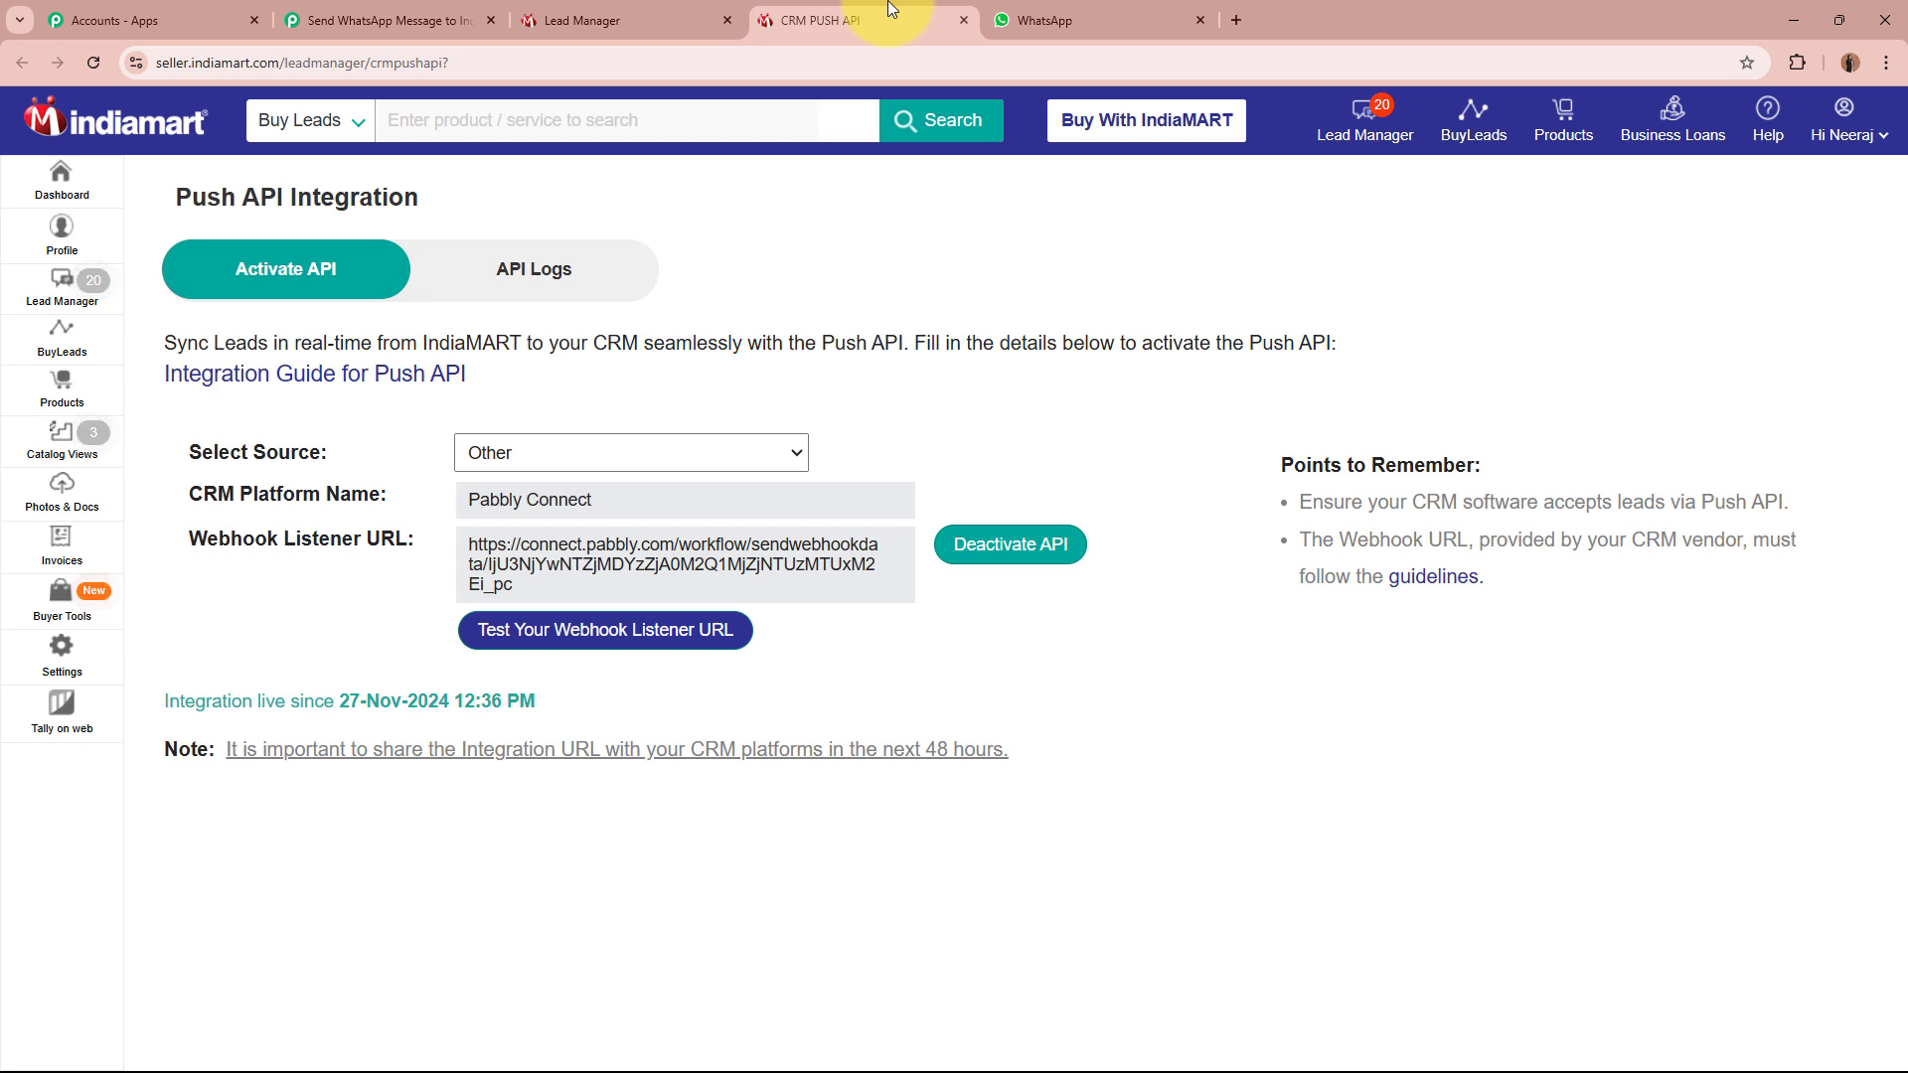
Switch to the IndiaMART buyer account and search for the supplier magnet brains software technology pvt ltd
{"action": "key", "text": "alt+Tab"}
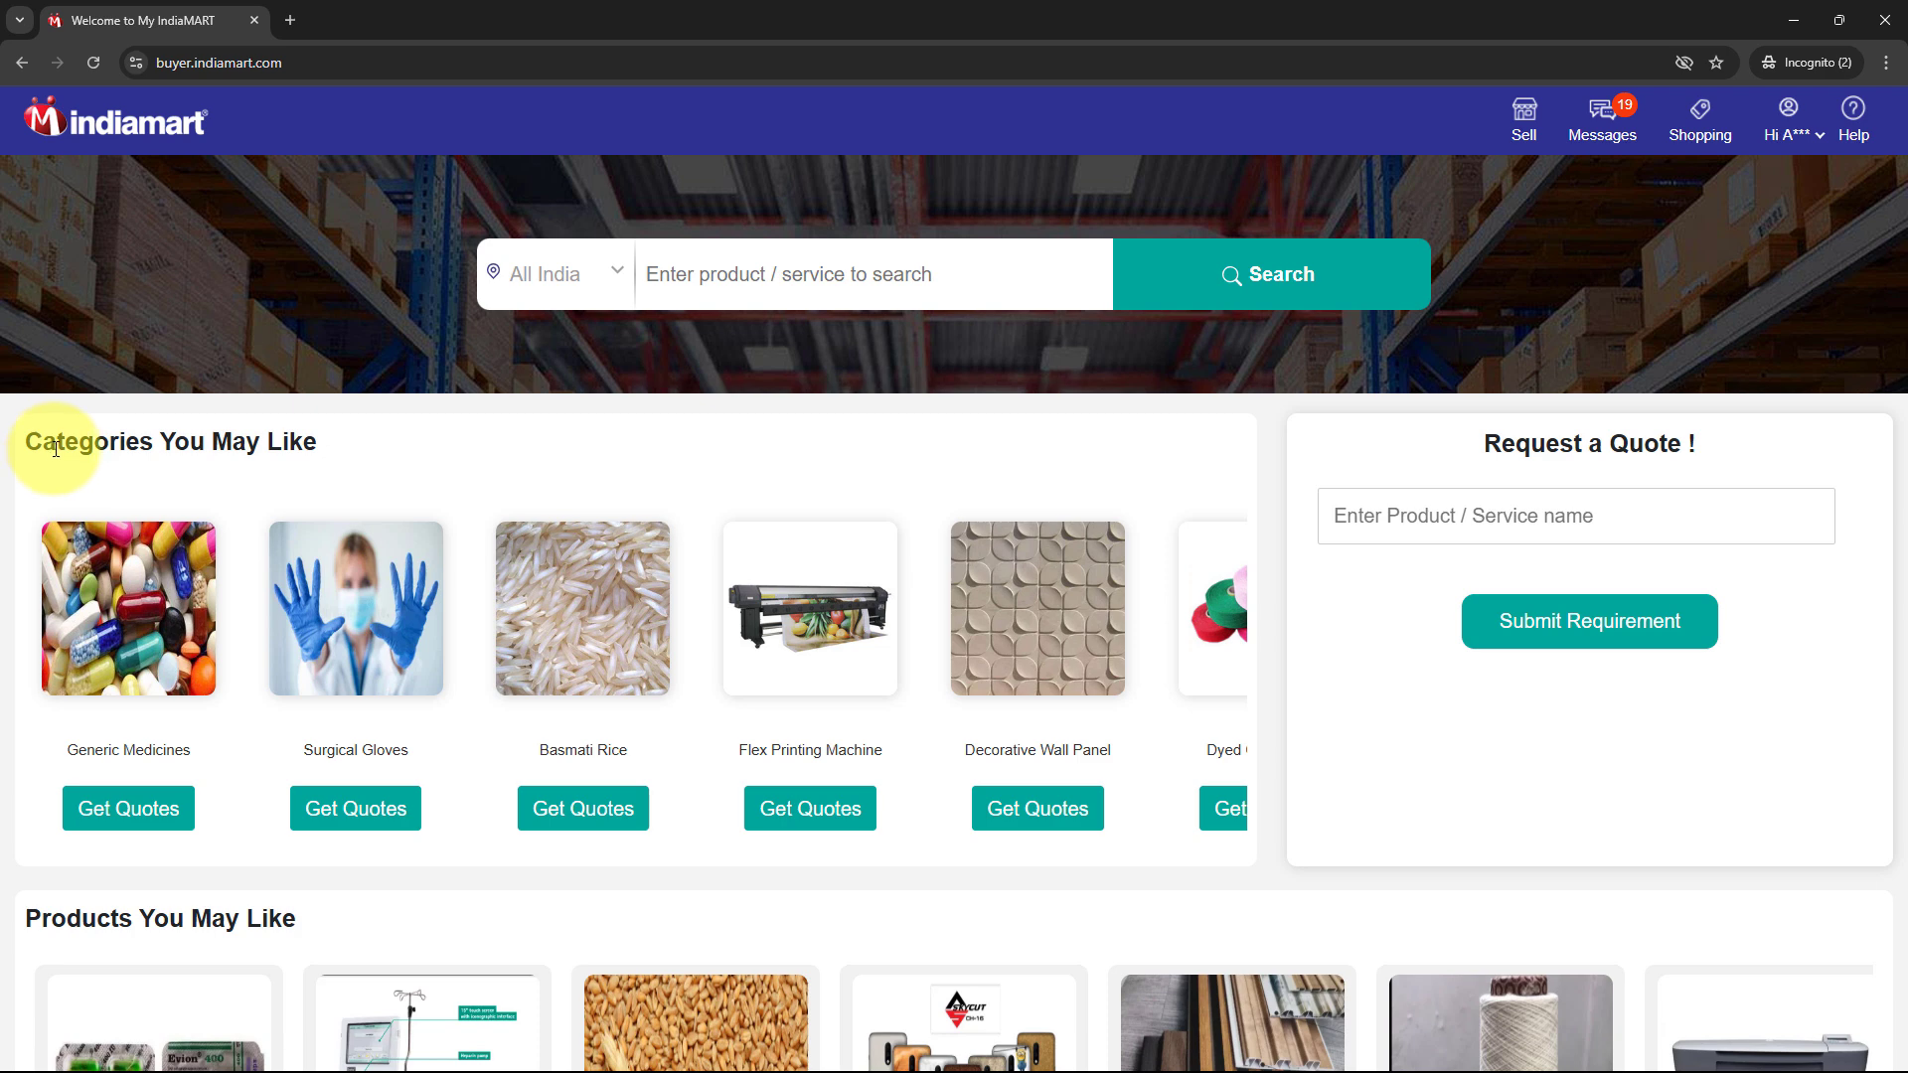
{"action": "left_click", "coordinate": [705, 270]}
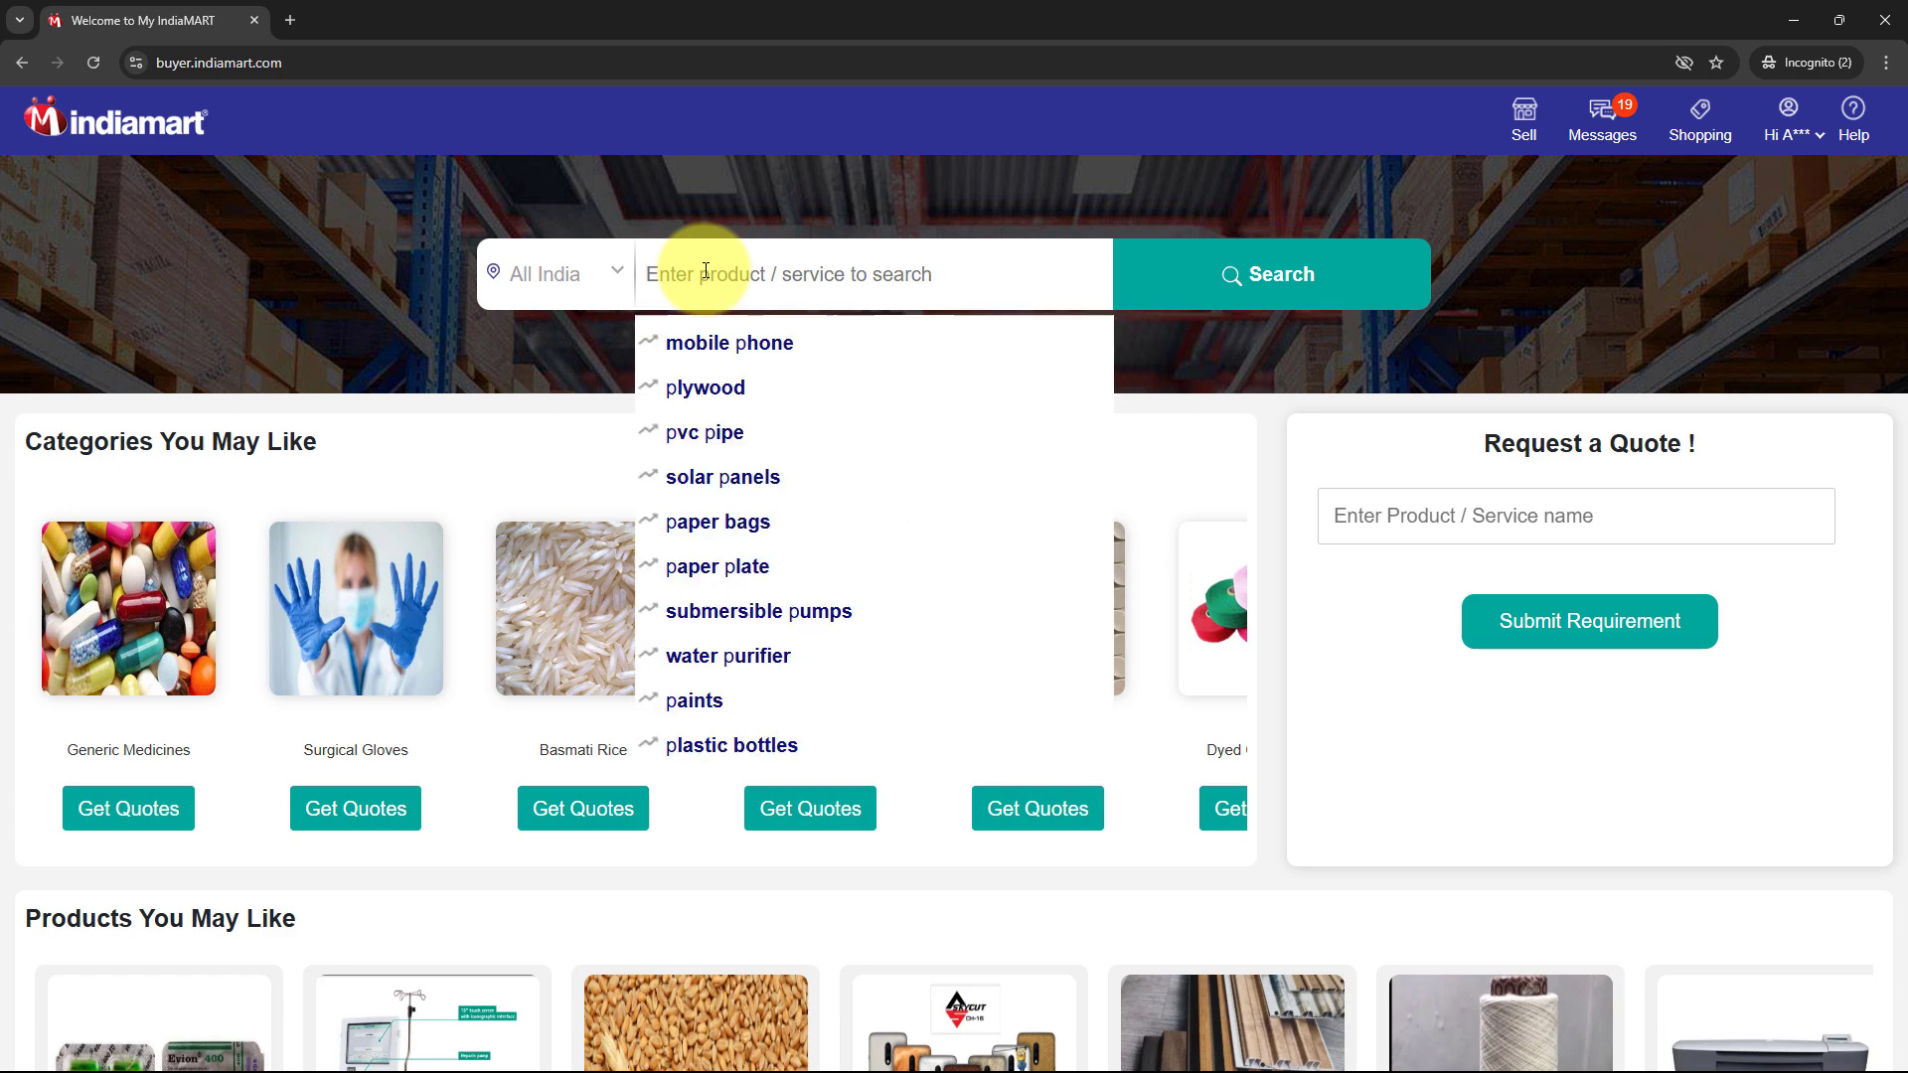
{"action": "type", "text": "Magen"}
{"action": "key", "text": "BackSpace"}
{"action": "key", "text": "BackSpace"}
{"action": "type", "text": "net Brains"}
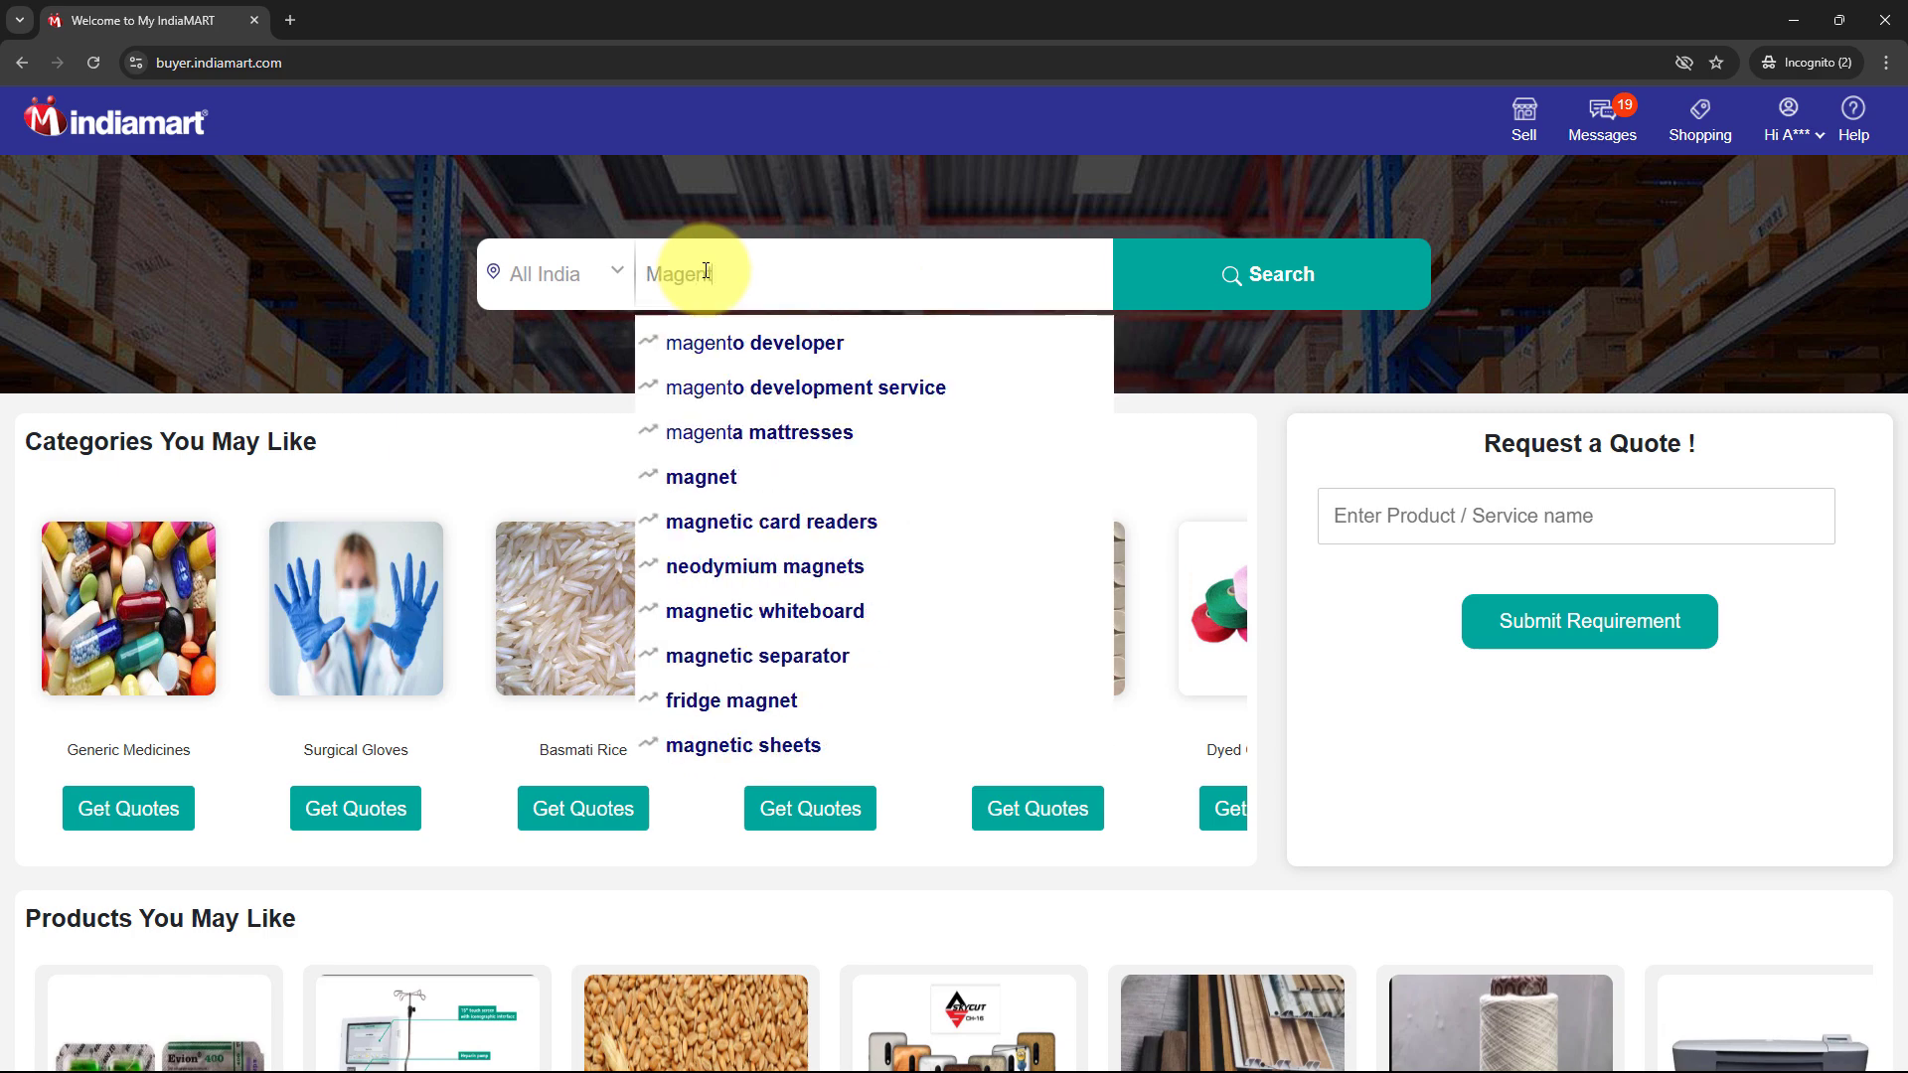
{"action": "left_click", "coordinate": [861, 390]}
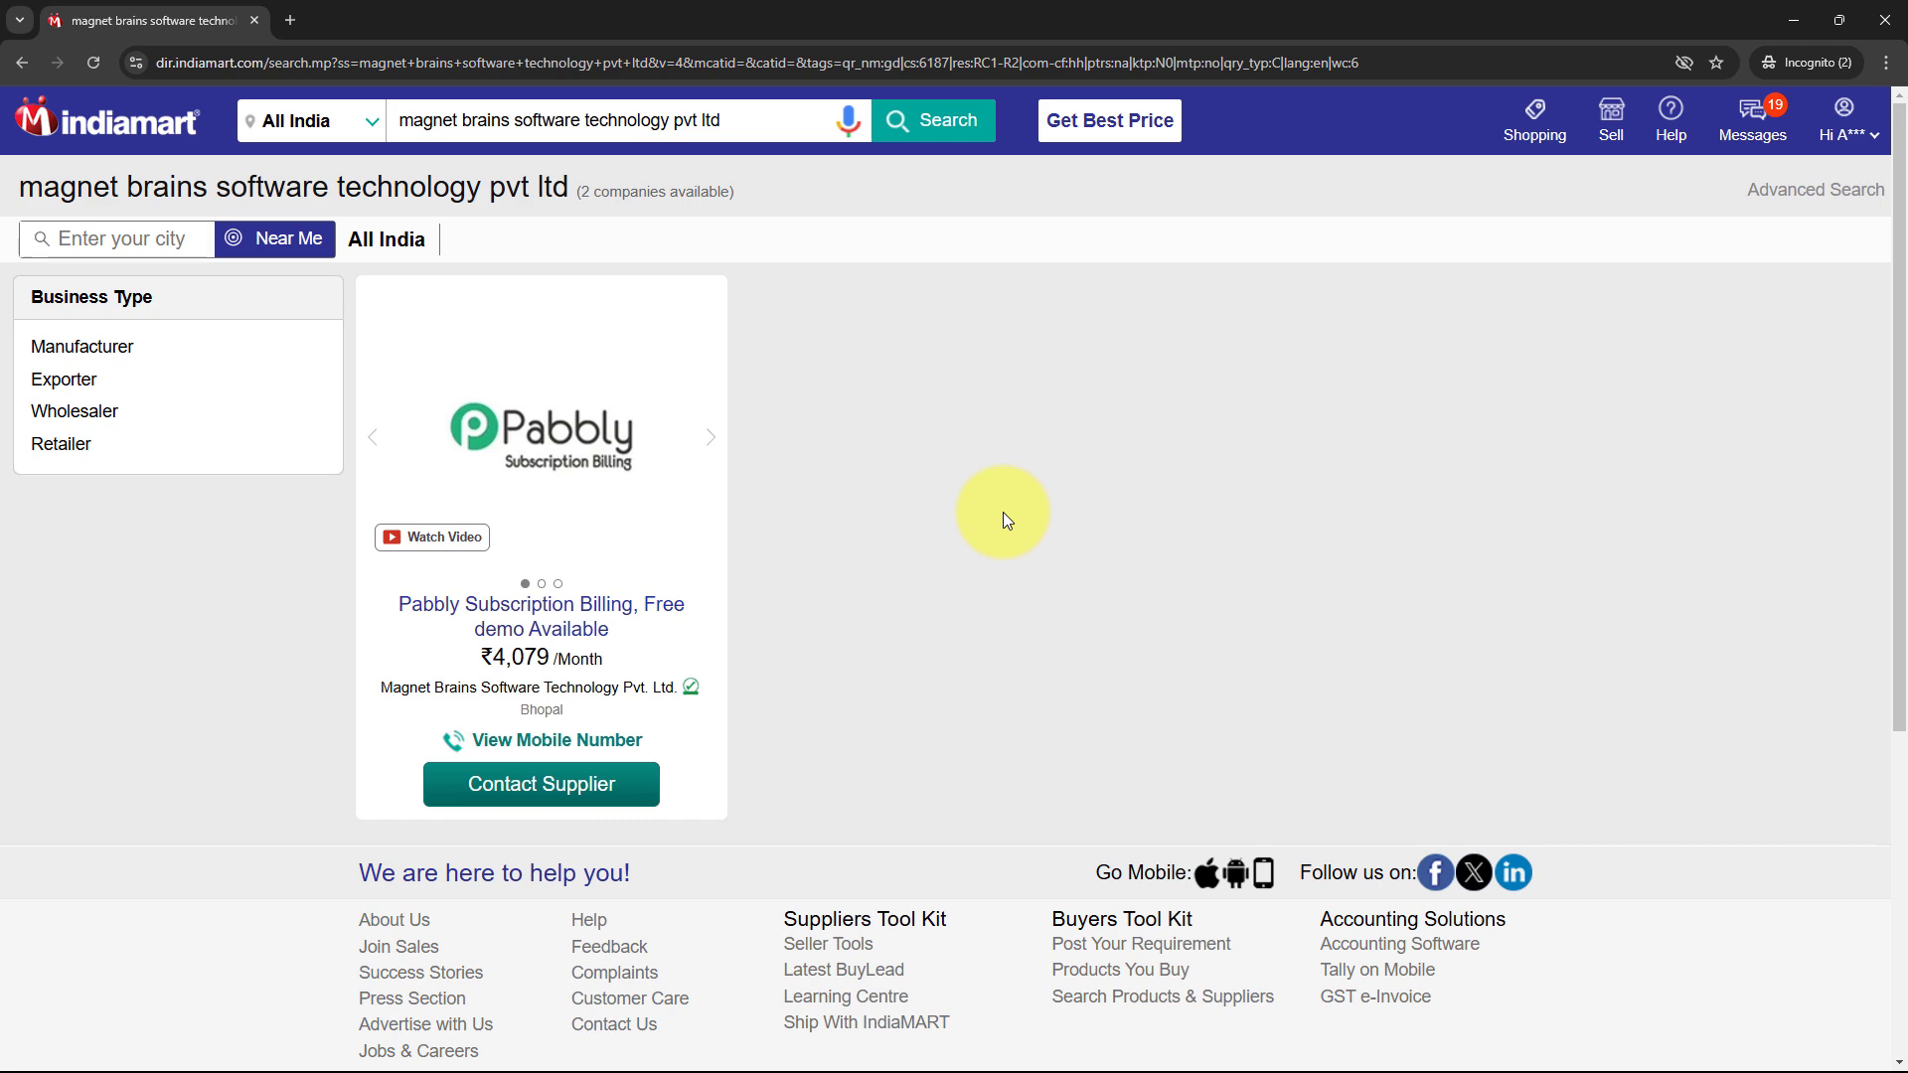
Contact the supplier of Pabbly Subscription Billing and submit Invoicing as the required feature
{"action": "left_click", "coordinate": [566, 810]}
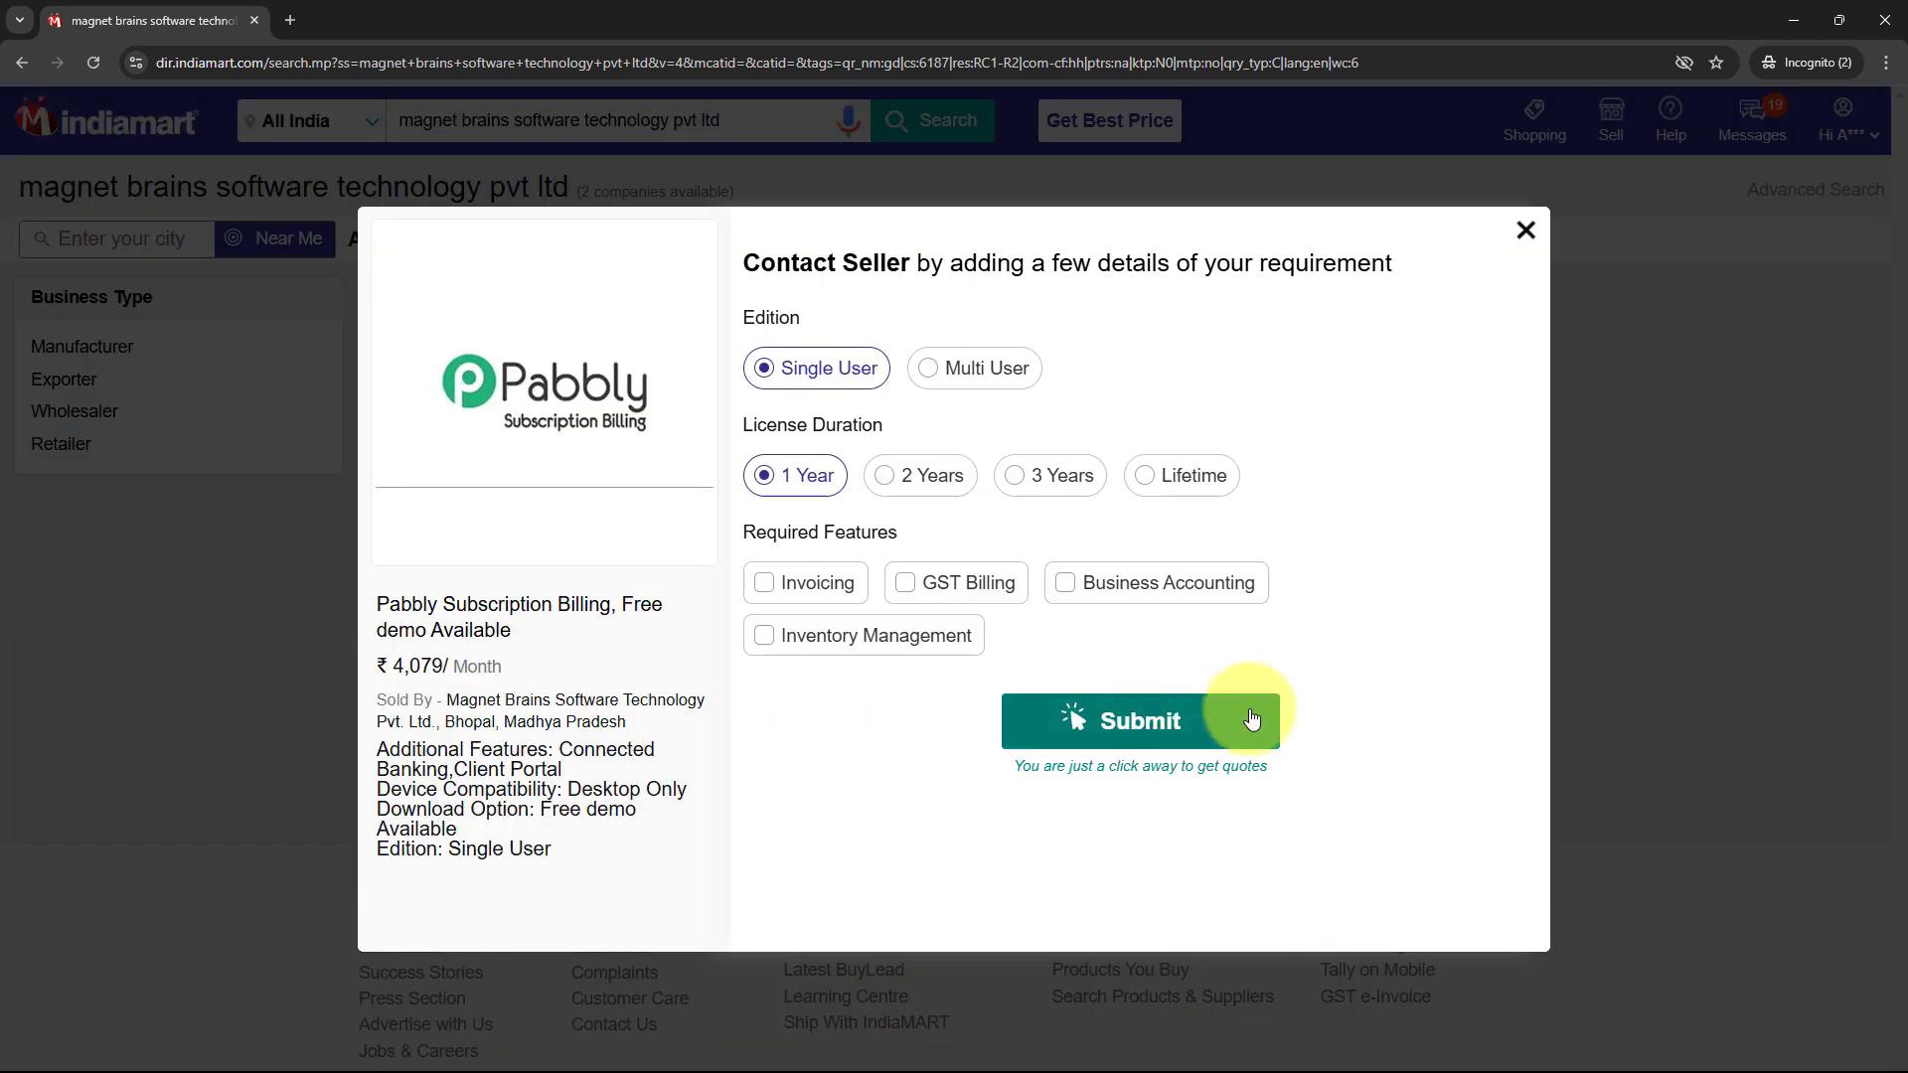
{"action": "left_click", "coordinate": [764, 582]}
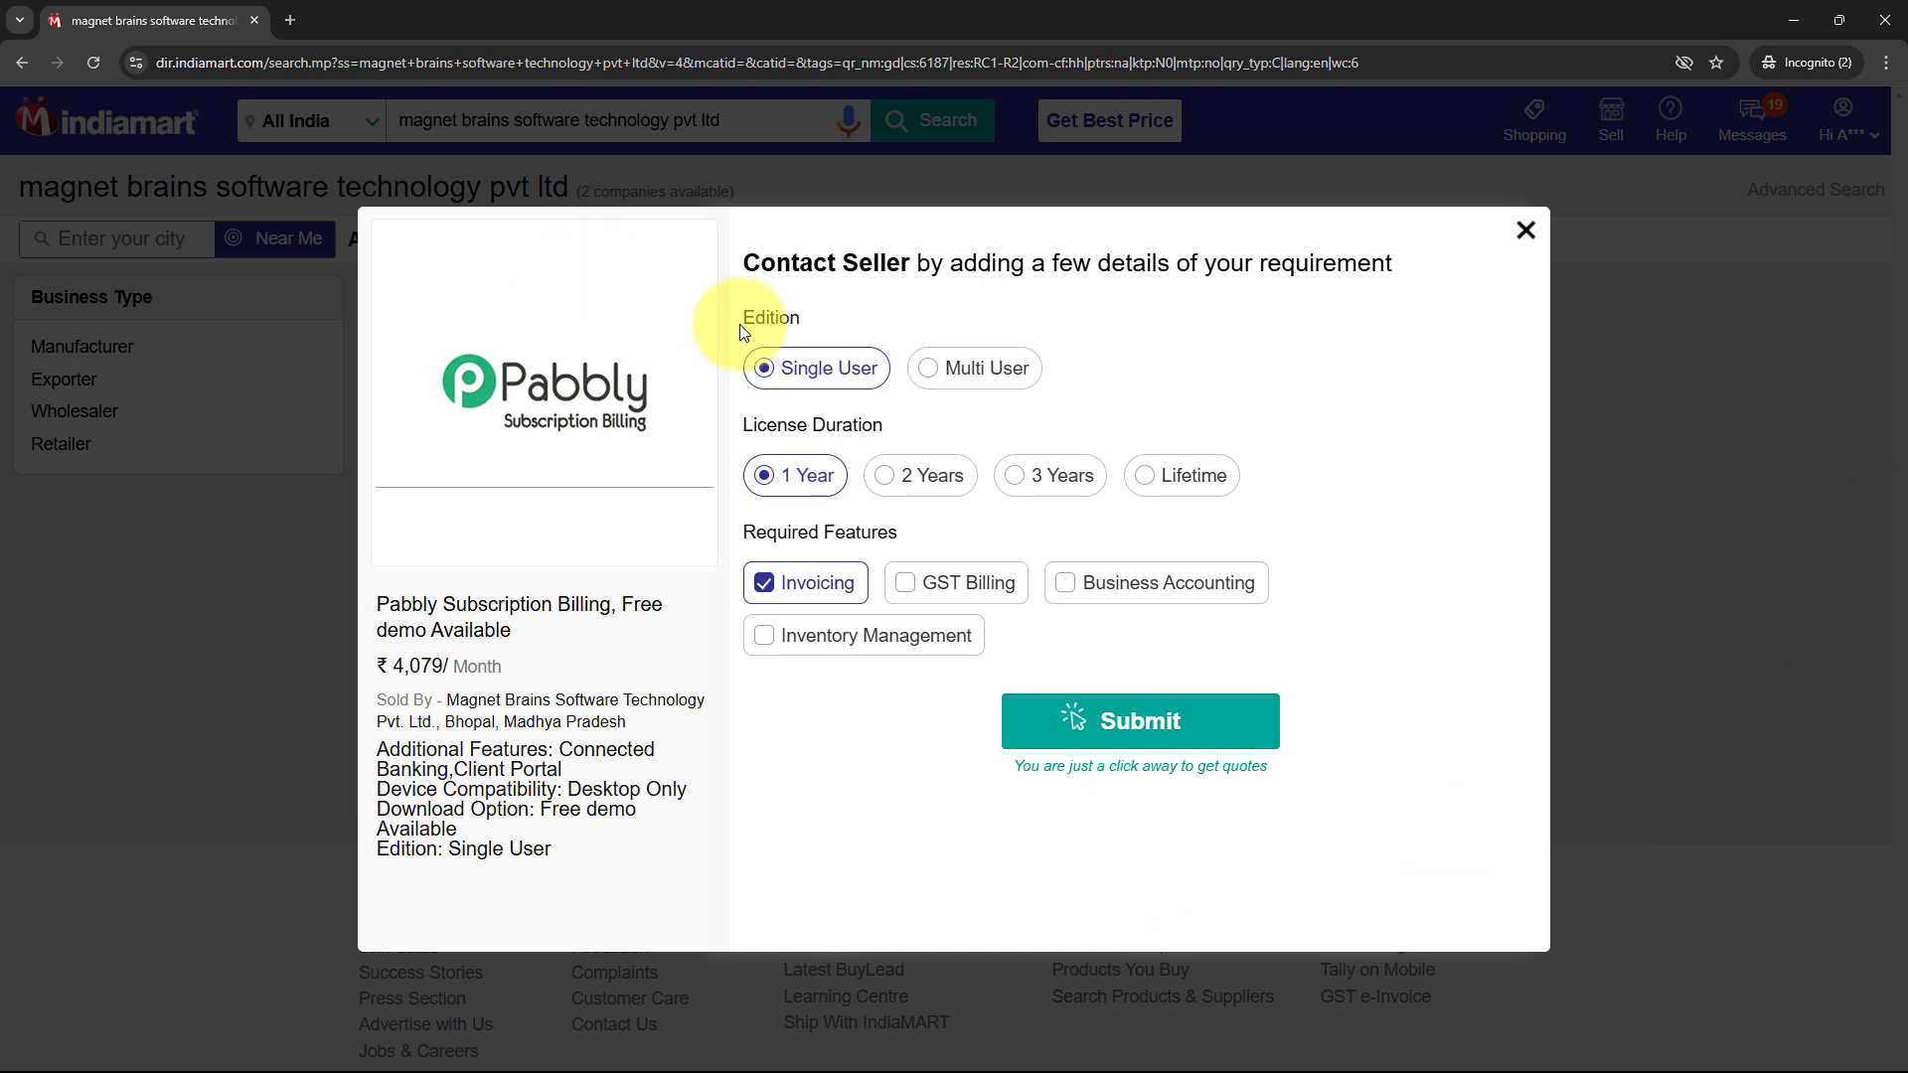
{"action": "left_click", "coordinate": [1118, 718]}
Provide the requirement details "Looking for French language courses for our employees. Could you please provide course details and pricing for corporate training?" and continue
{"action": "left_click", "coordinate": [984, 351]}
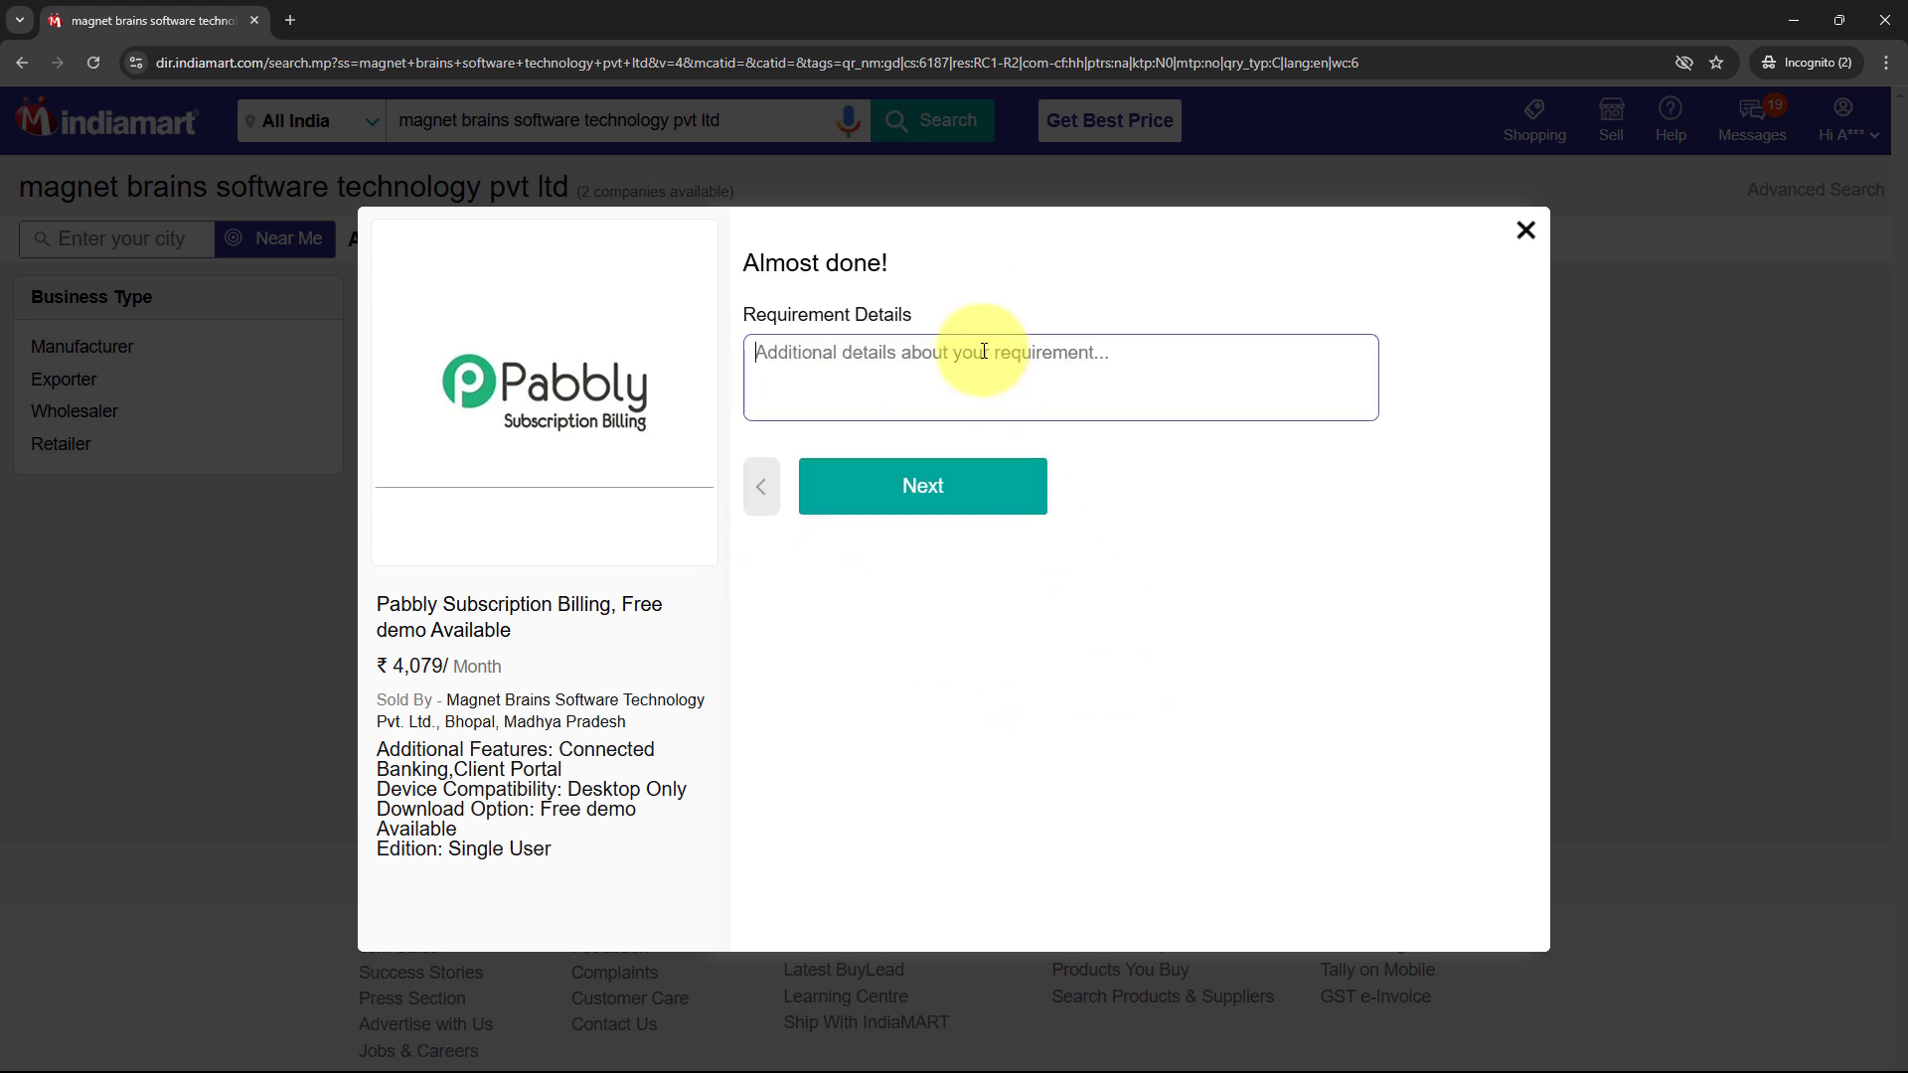
{"action": "left_click_drag", "start_coordinate": [737, 314], "coordinate": [942, 307]}
{"action": "left_click", "coordinate": [944, 307]}
{"action": "left_click", "coordinate": [929, 355]}
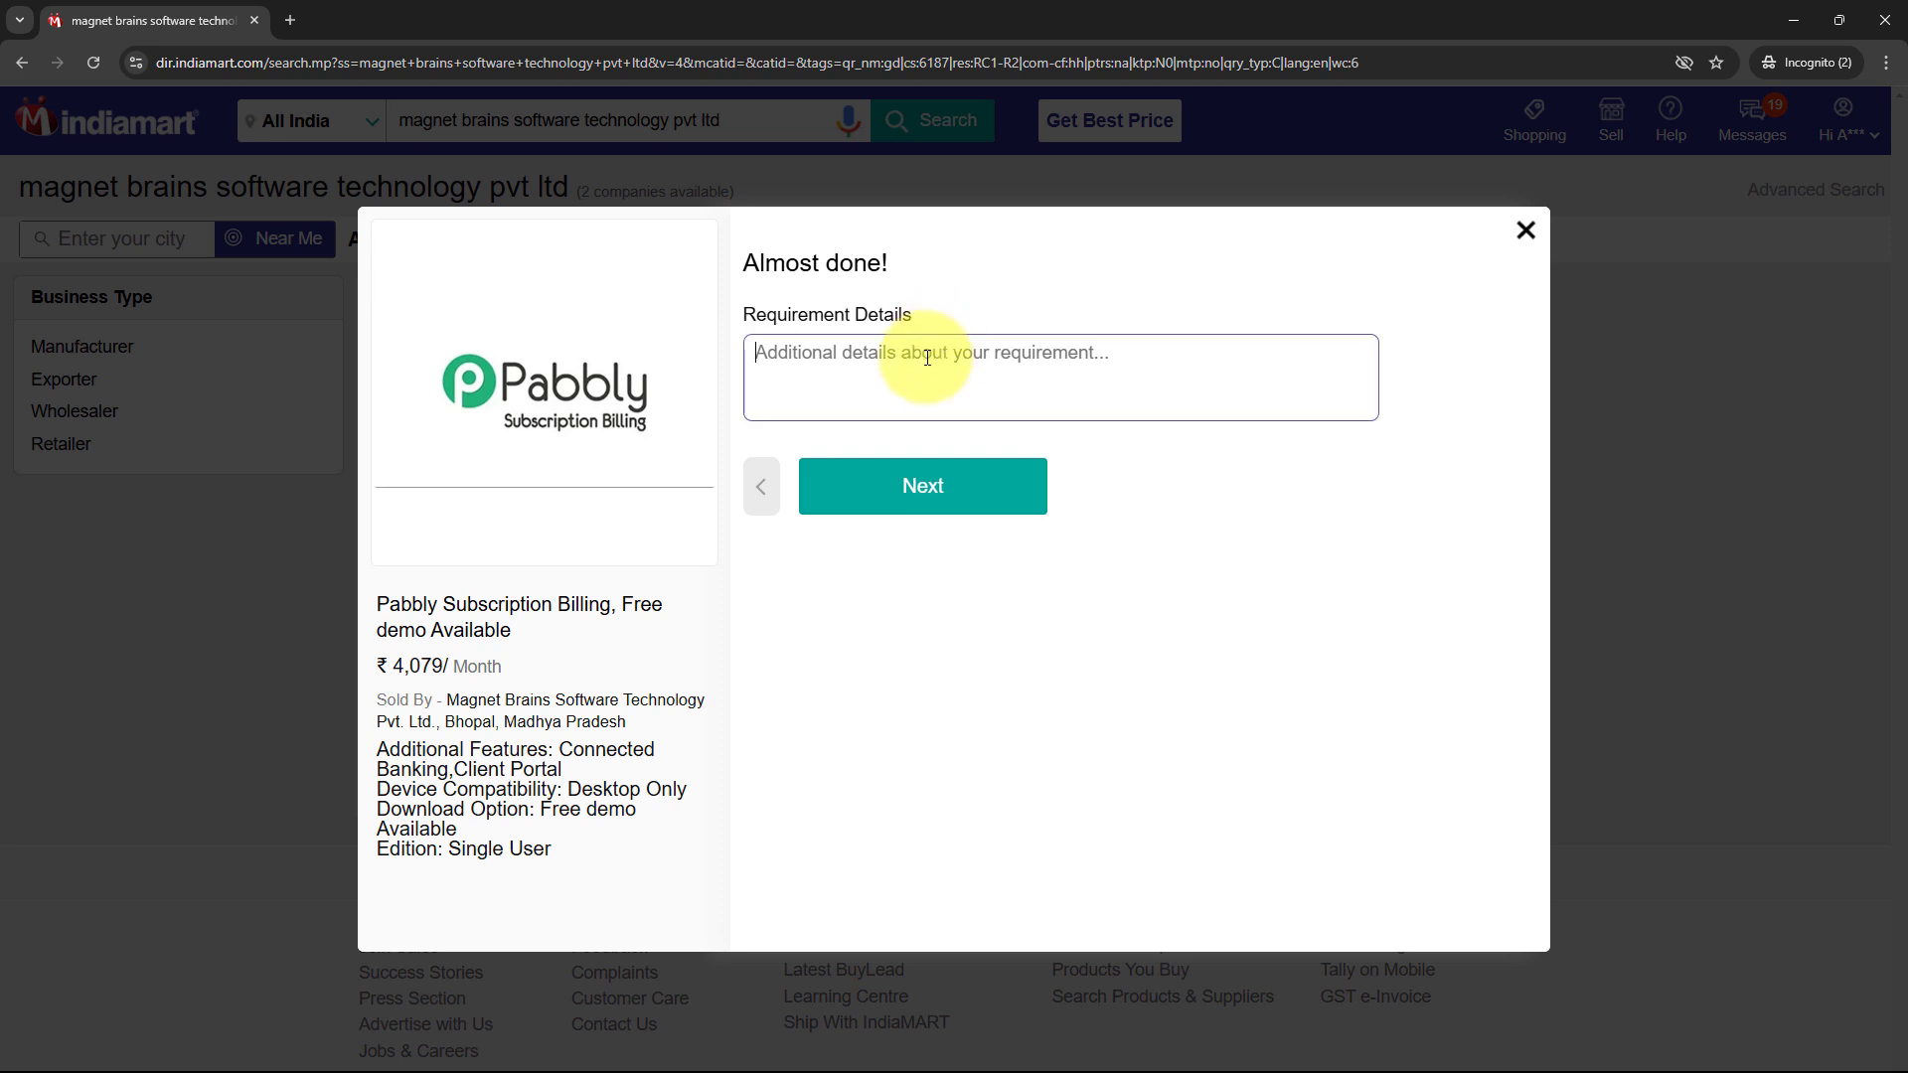
{"action": "type", "text": "Looking for French language courses for our employees. Could you please provide course details and pricing for corporate training?"}
{"action": "left_click_drag", "start_coordinate": [765, 352], "coordinate": [1293, 377]}
{"action": "left_click", "coordinate": [1291, 378]}
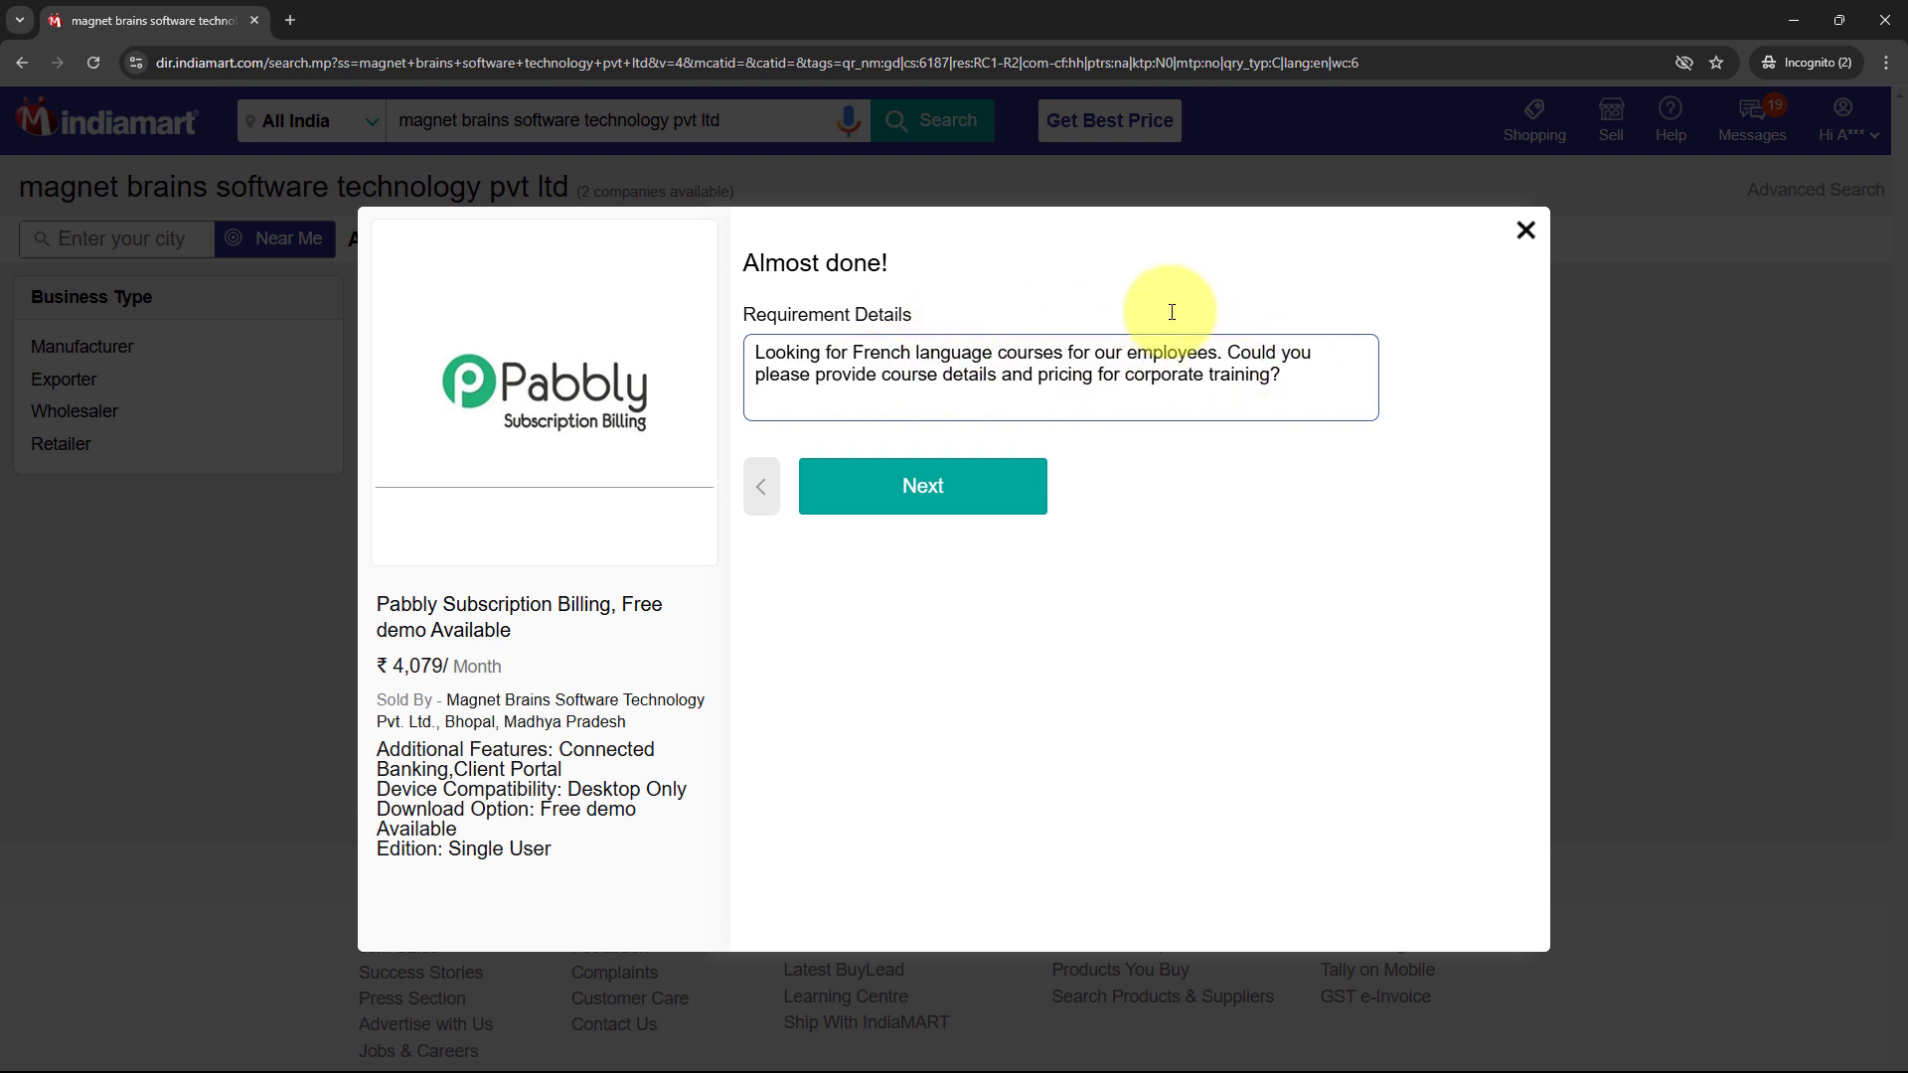
{"action": "left_click", "coordinate": [936, 493]}
Enter the GST number, submit the test enquiry to the supplier, and review the submission message
{"action": "left_click", "coordinate": [947, 346]}
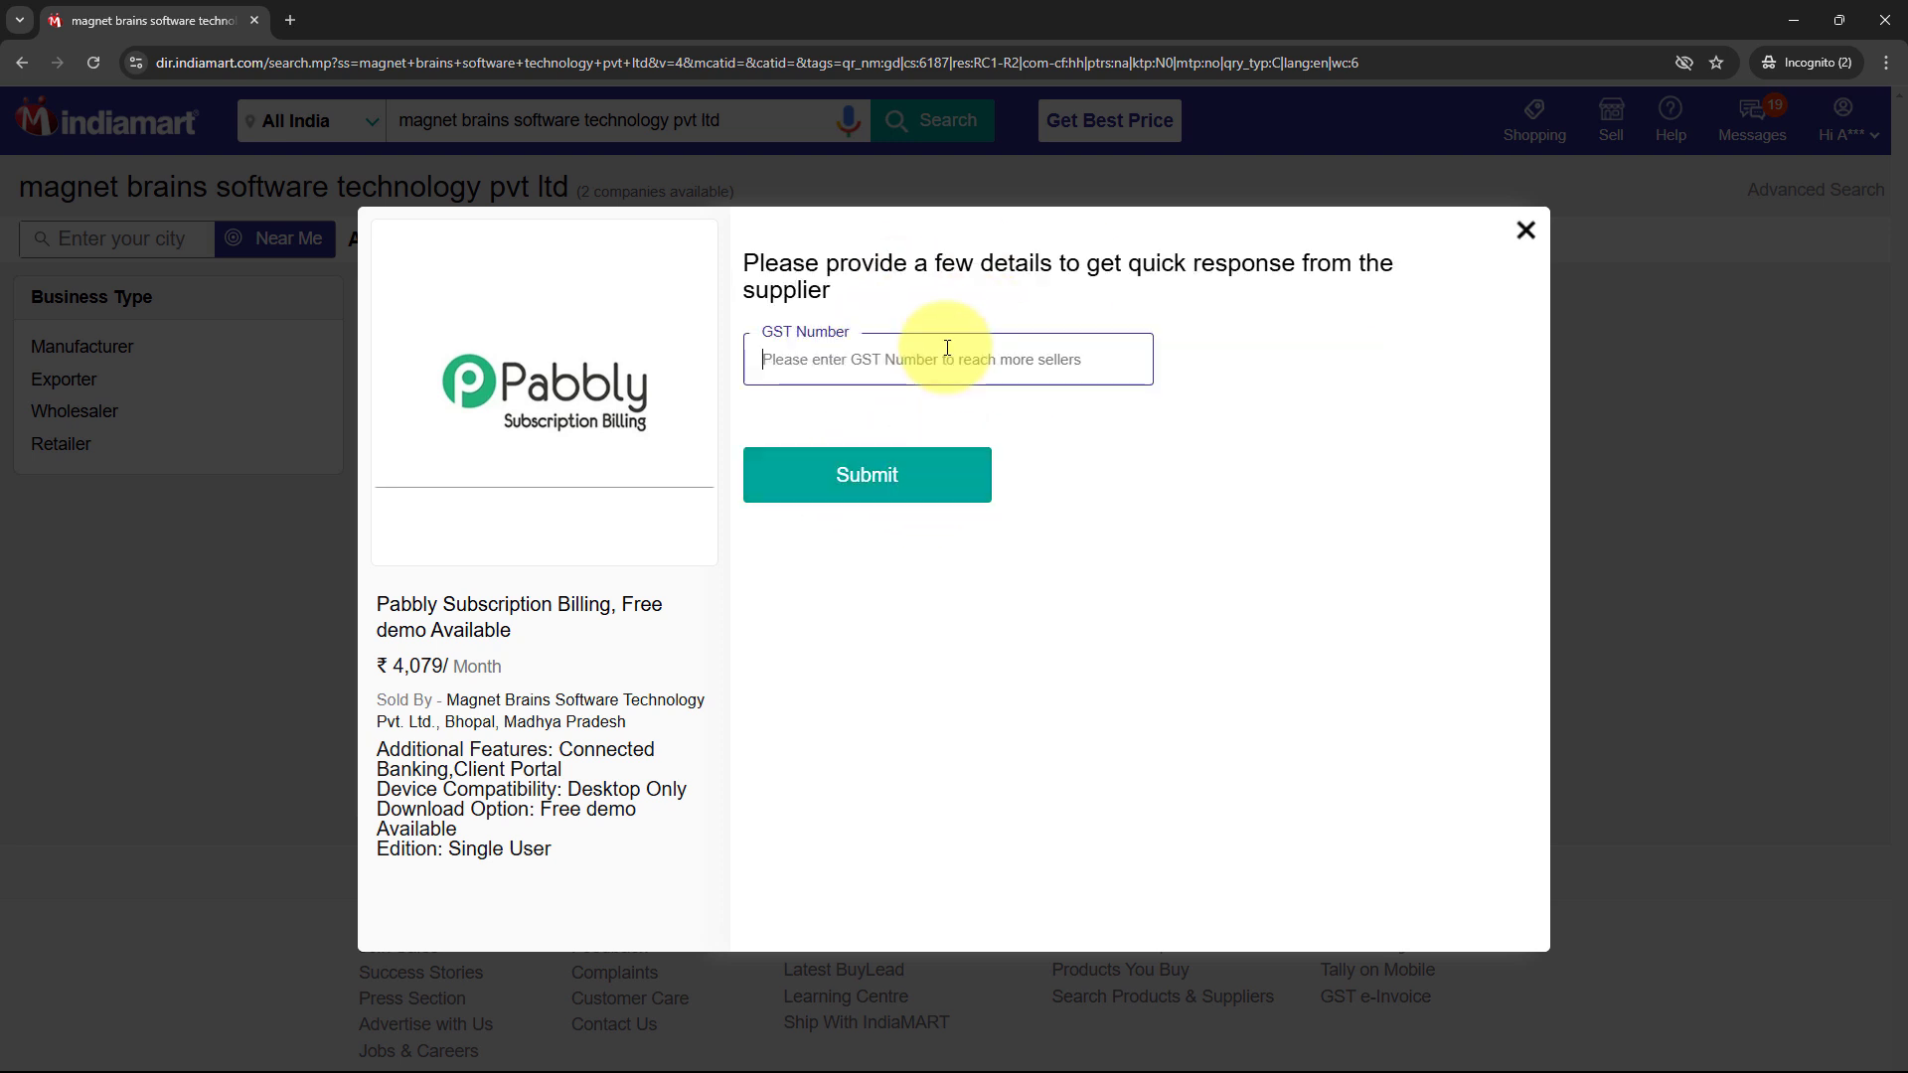
{"action": "type", "text": "1234567890000"}
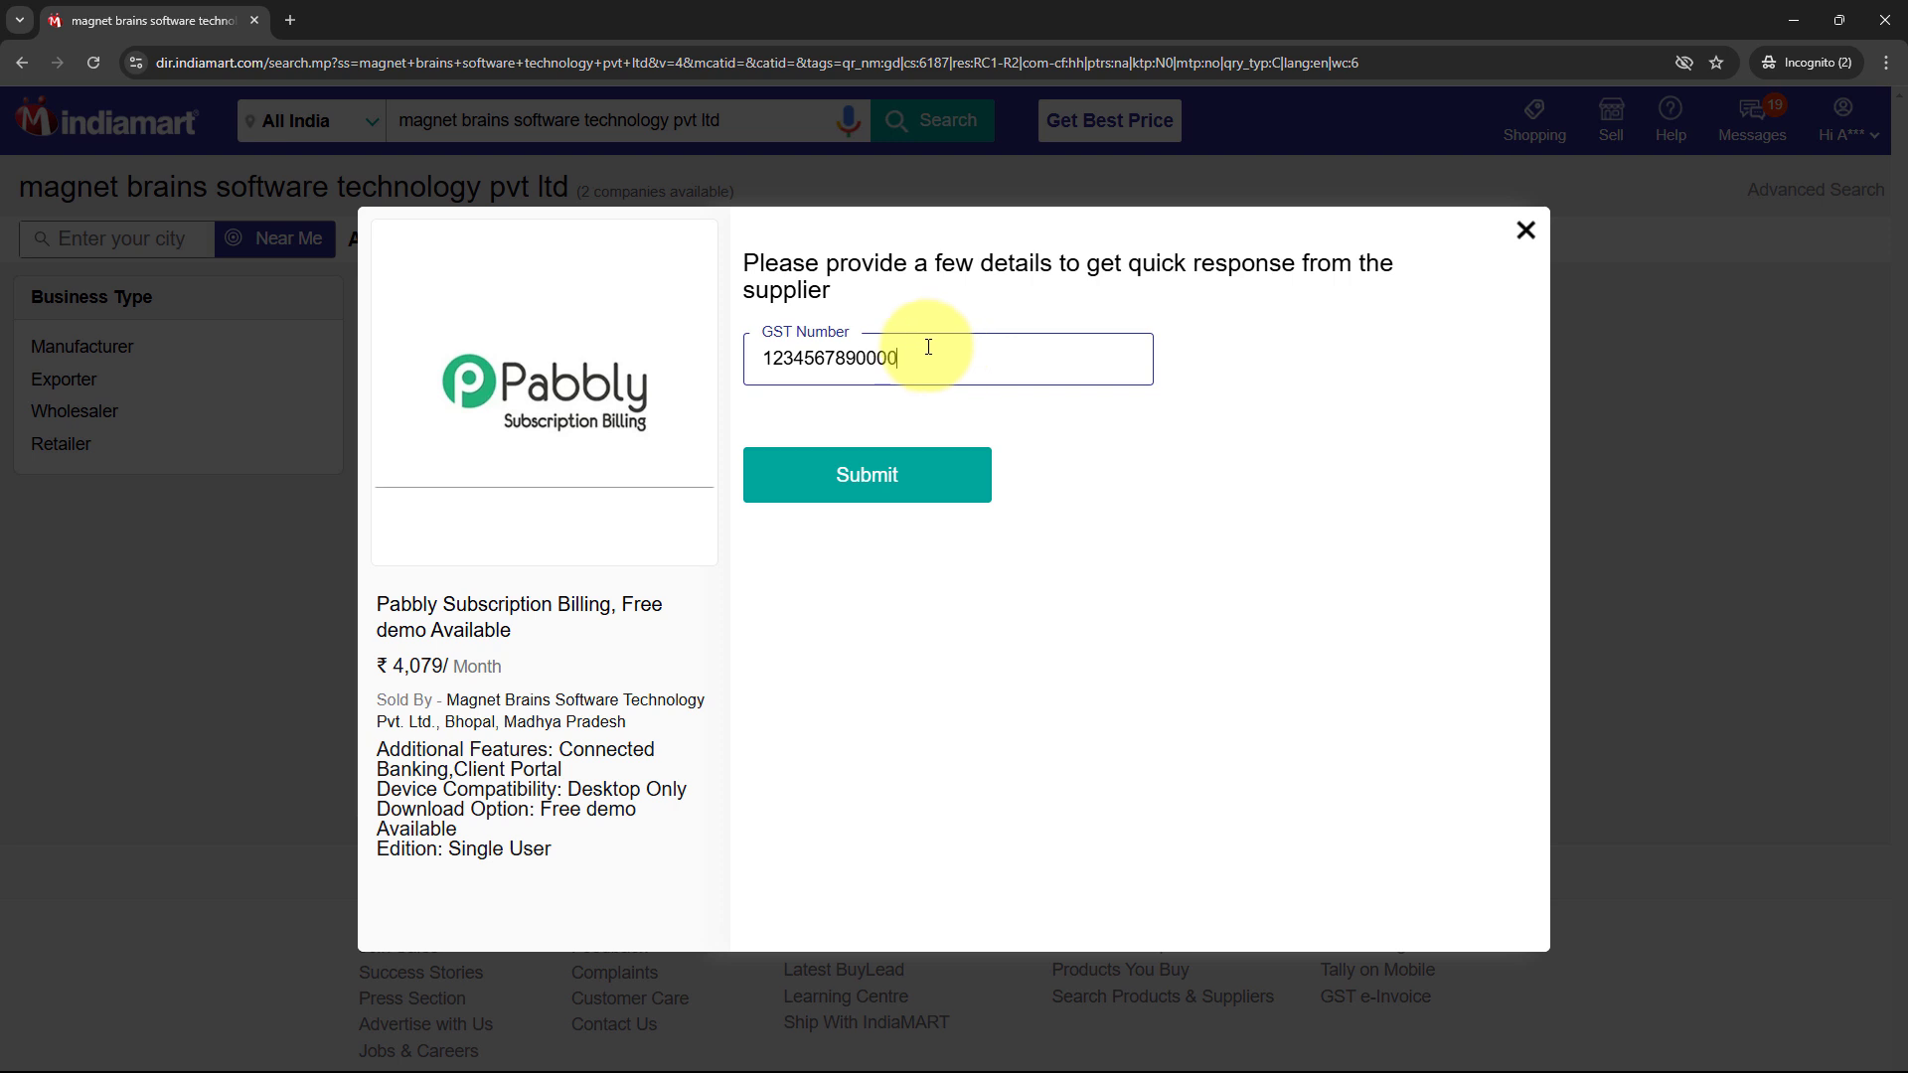
{"action": "left_click", "coordinate": [865, 473]}
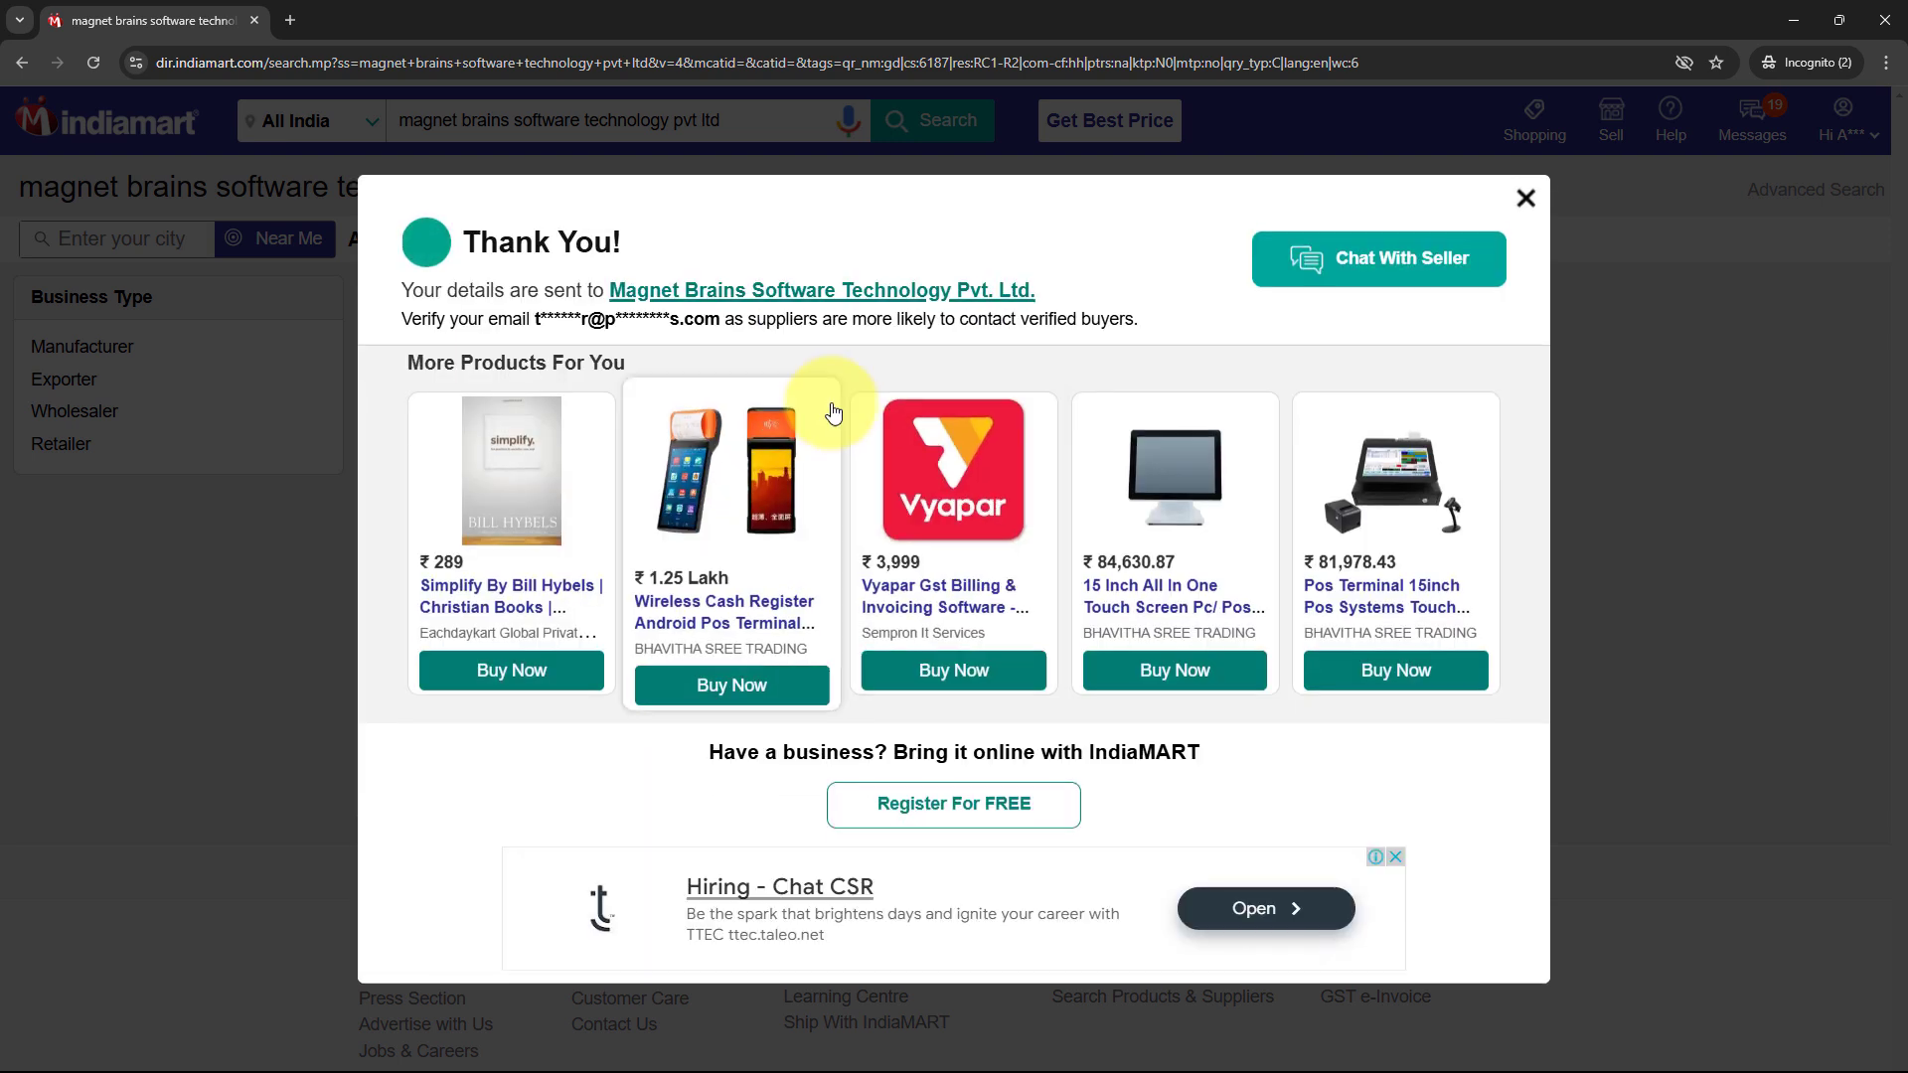
{"action": "left_click_drag", "start_coordinate": [397, 290], "coordinate": [579, 294]}
{"action": "left_click", "coordinate": [556, 293]}
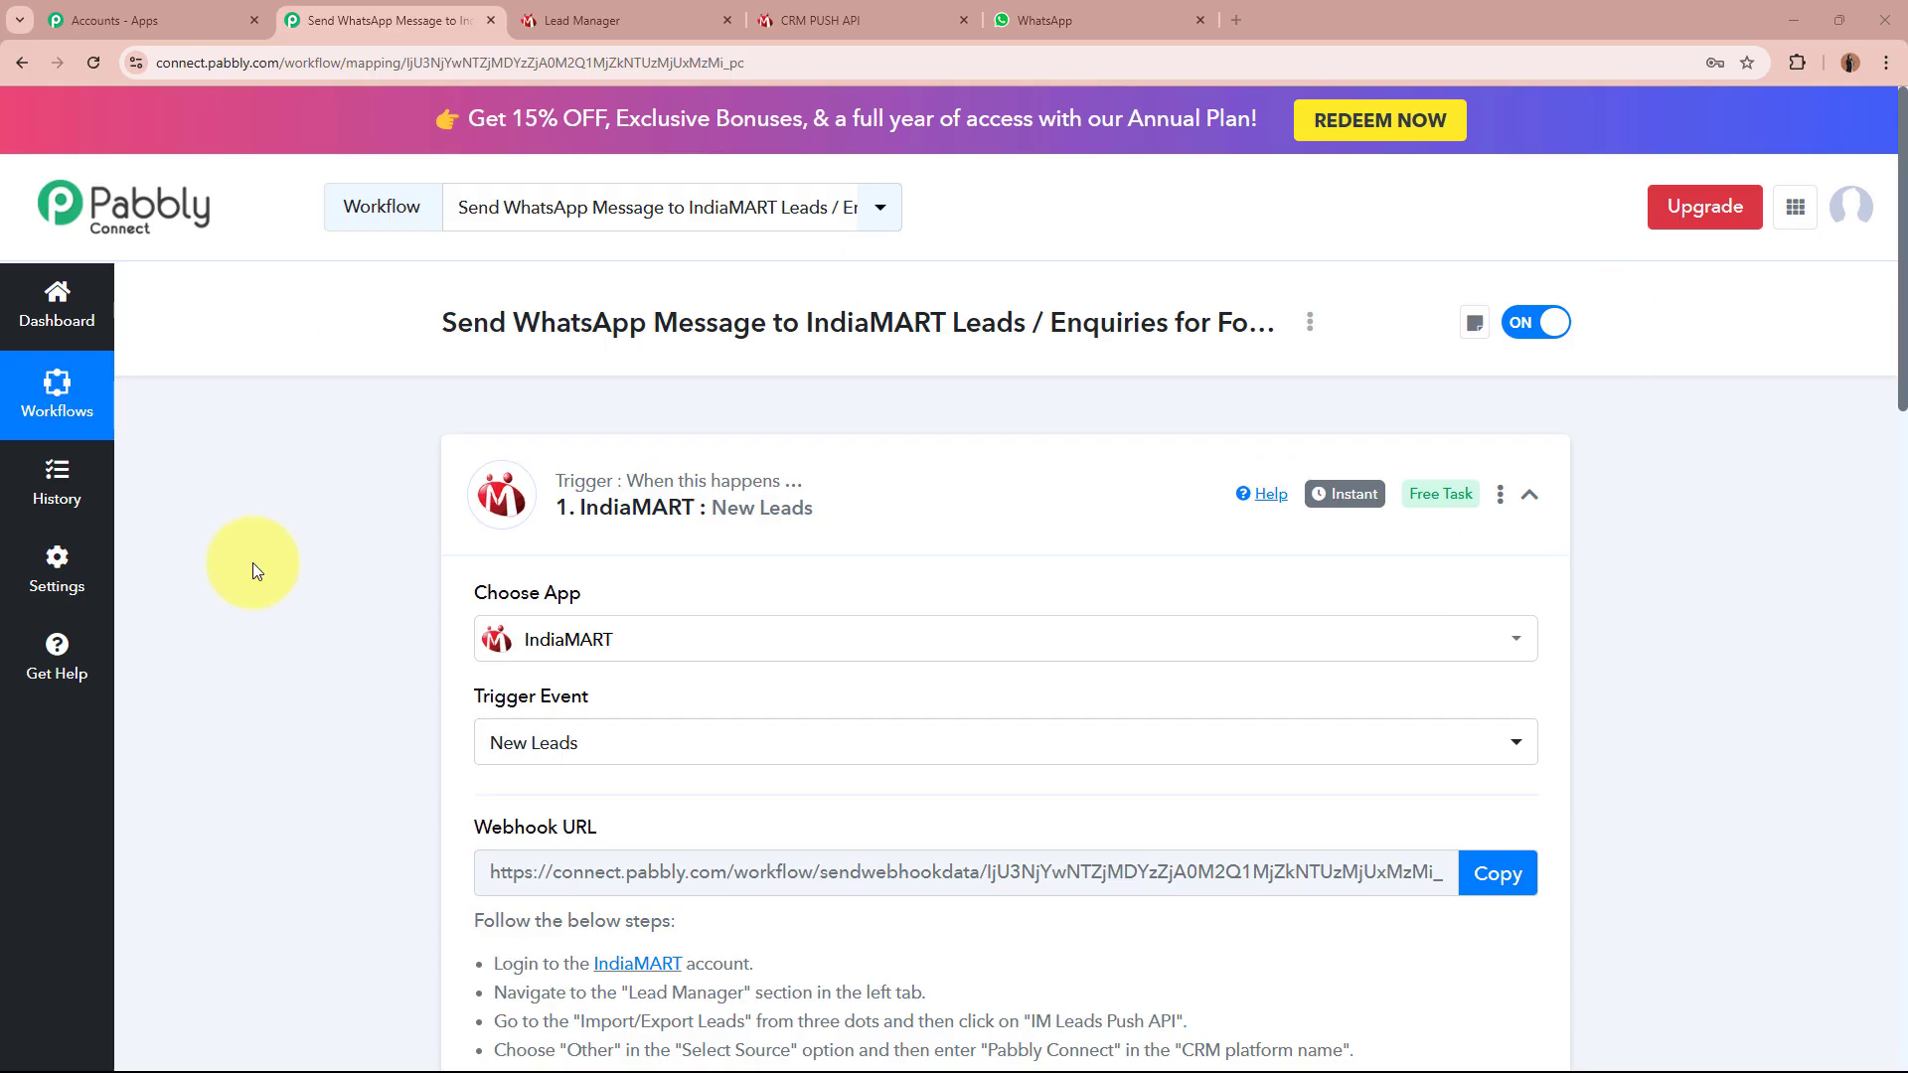
Review the sender details in the captured IndiaMART response, including query ID, subject, state, name, mobile, email, company, city and address
{"action": "scroll", "coordinate": [308, 635], "scroll_direction": "down", "scroll_amount": 13}
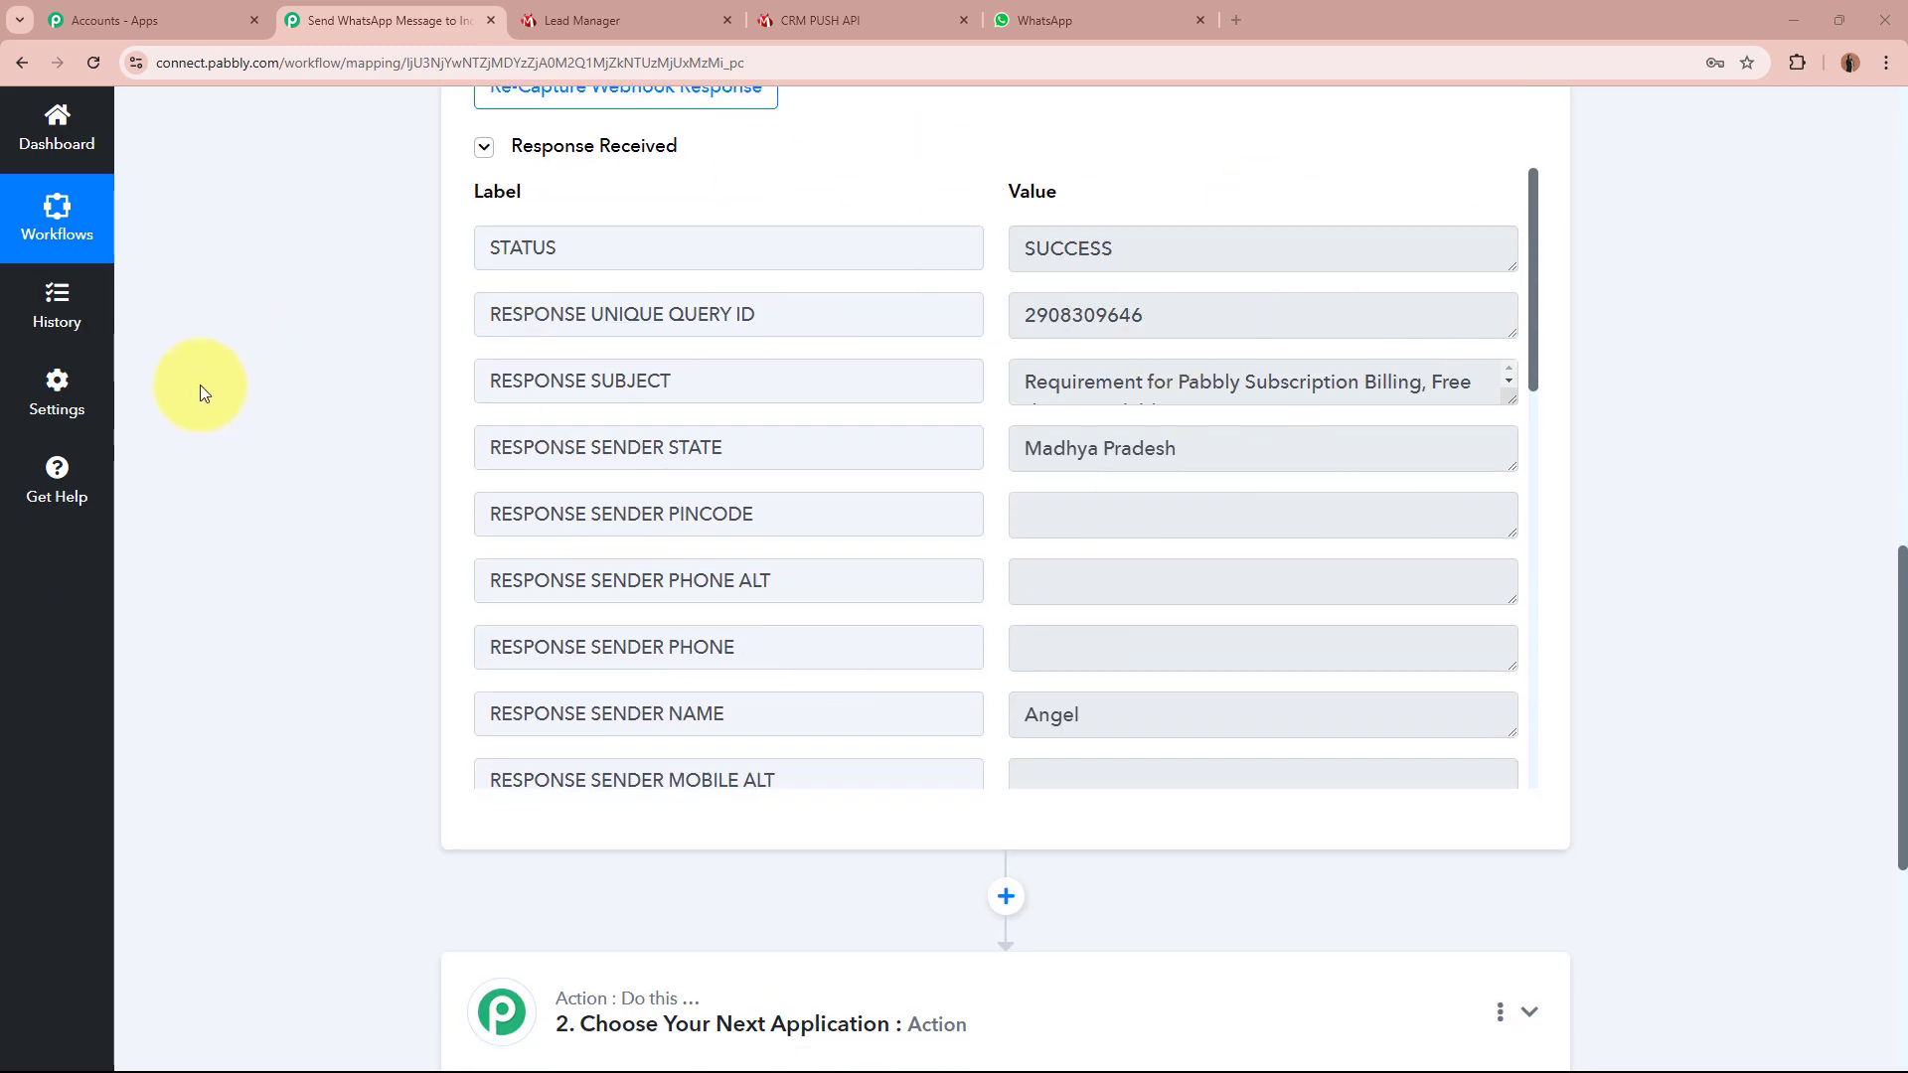
{"action": "left_click_drag", "start_coordinate": [1147, 314], "coordinate": [969, 314]}
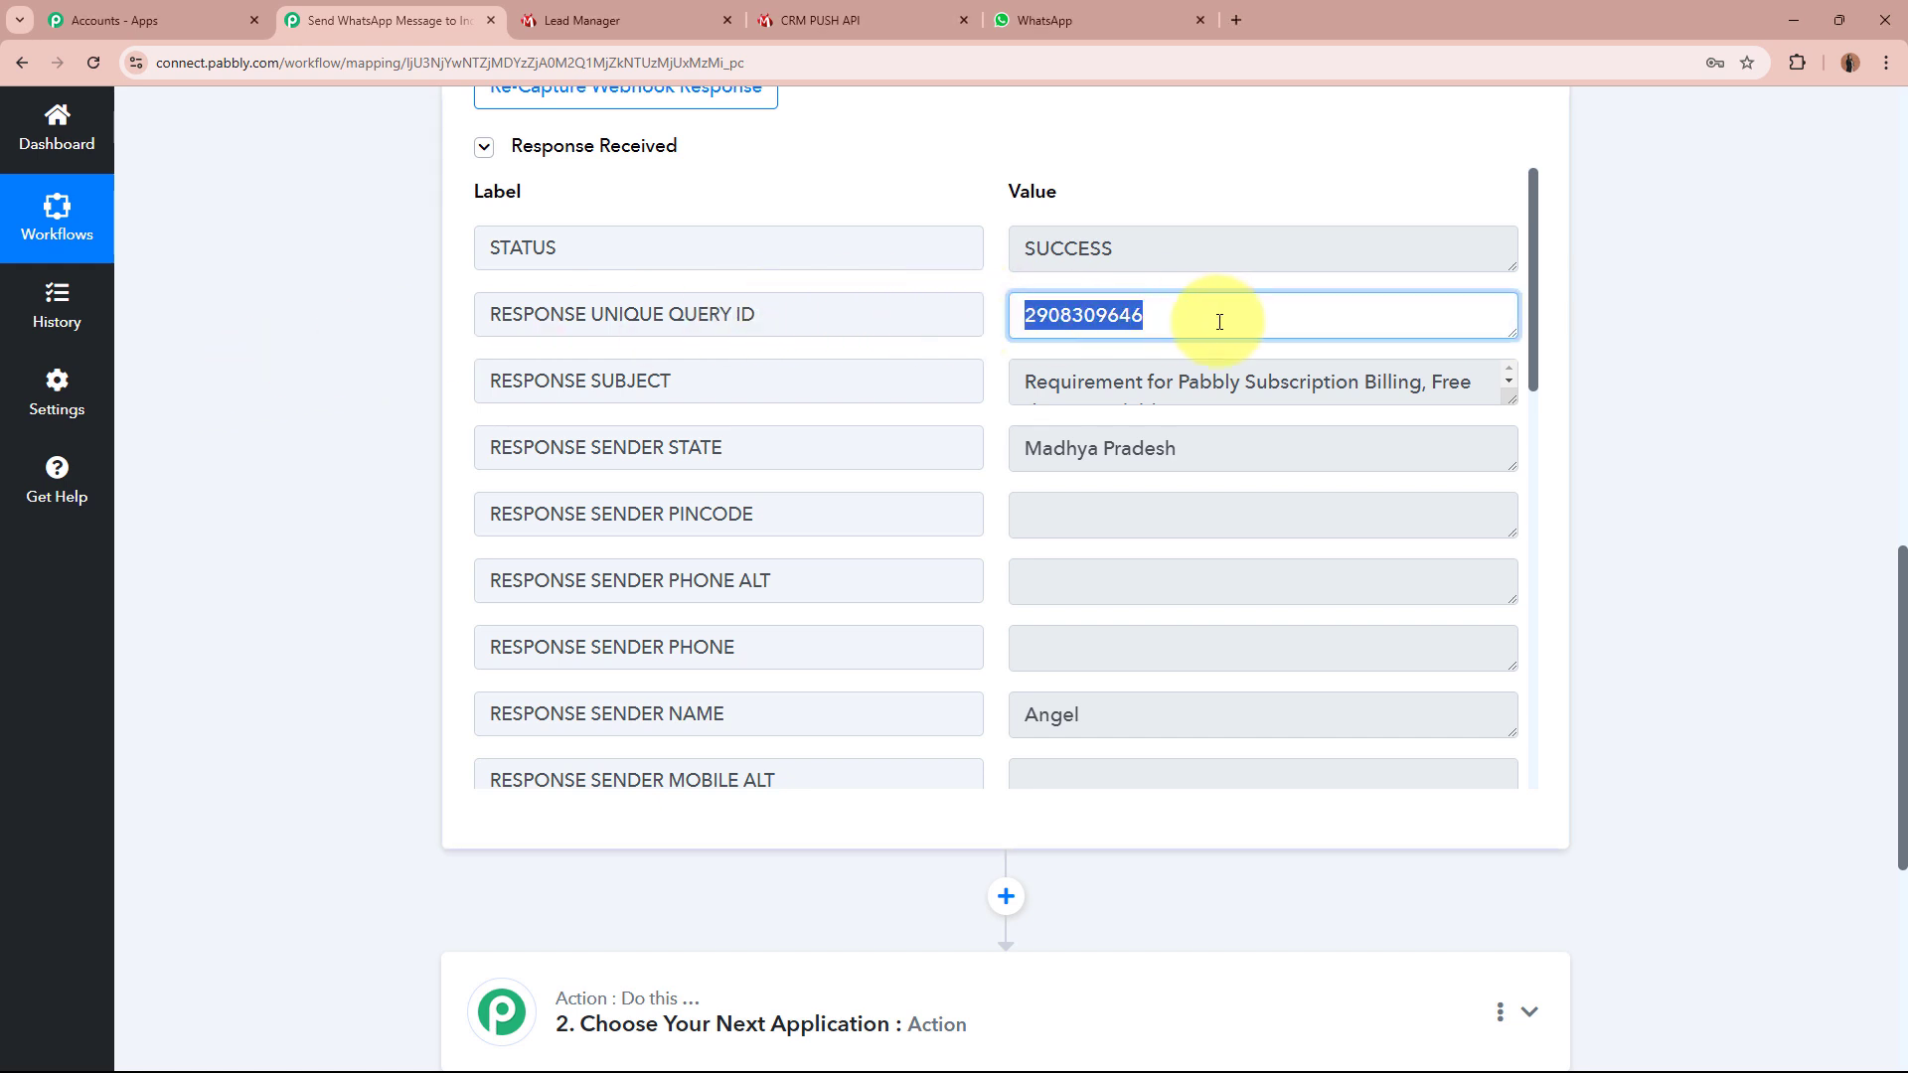
{"action": "left_click", "coordinate": [1251, 321]}
{"action": "left_click_drag", "start_coordinate": [993, 372], "coordinate": [993, 456]}
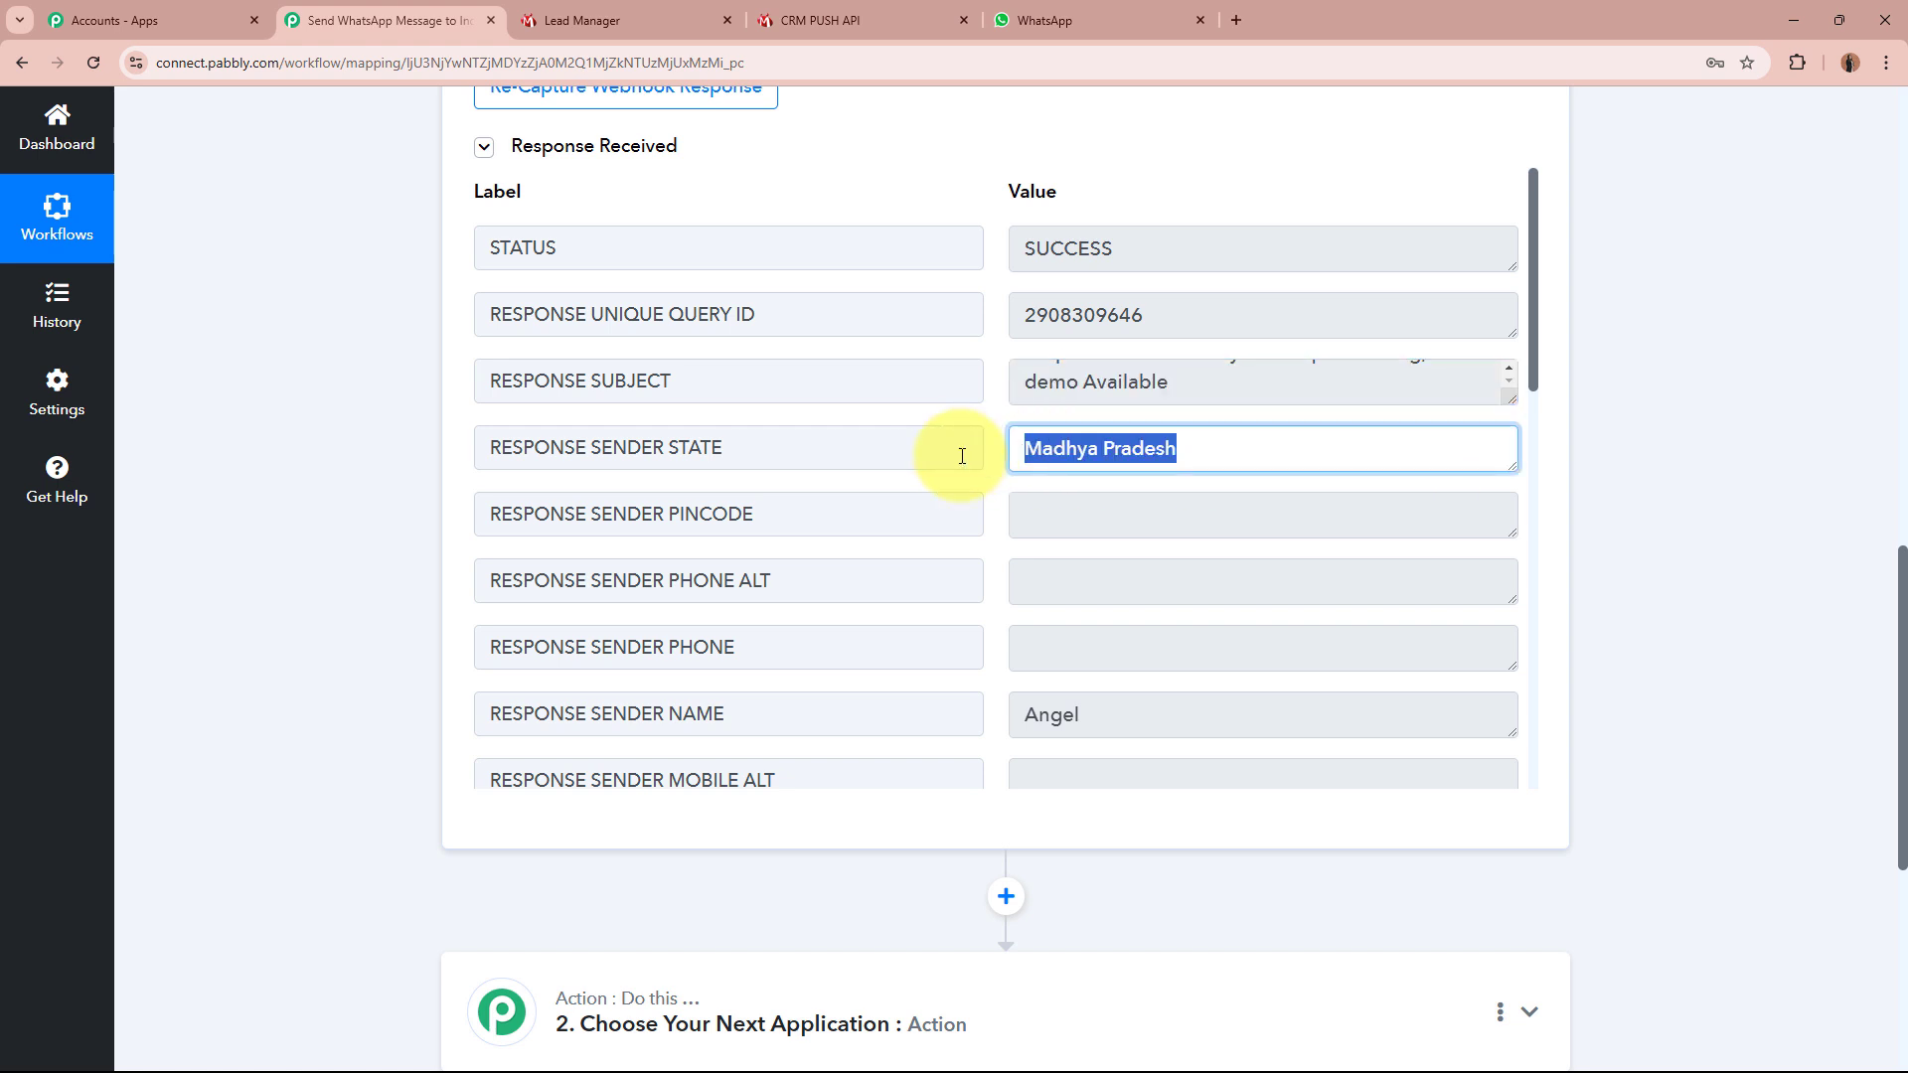
{"action": "left_click_drag", "start_coordinate": [1166, 724], "coordinate": [1243, 694]}
{"action": "left_click", "coordinate": [1250, 688]}
{"action": "scroll", "coordinate": [1250, 686], "scroll_direction": "down", "scroll_amount": 6}
{"action": "left_click_drag", "start_coordinate": [1228, 250], "coordinate": [990, 249]}
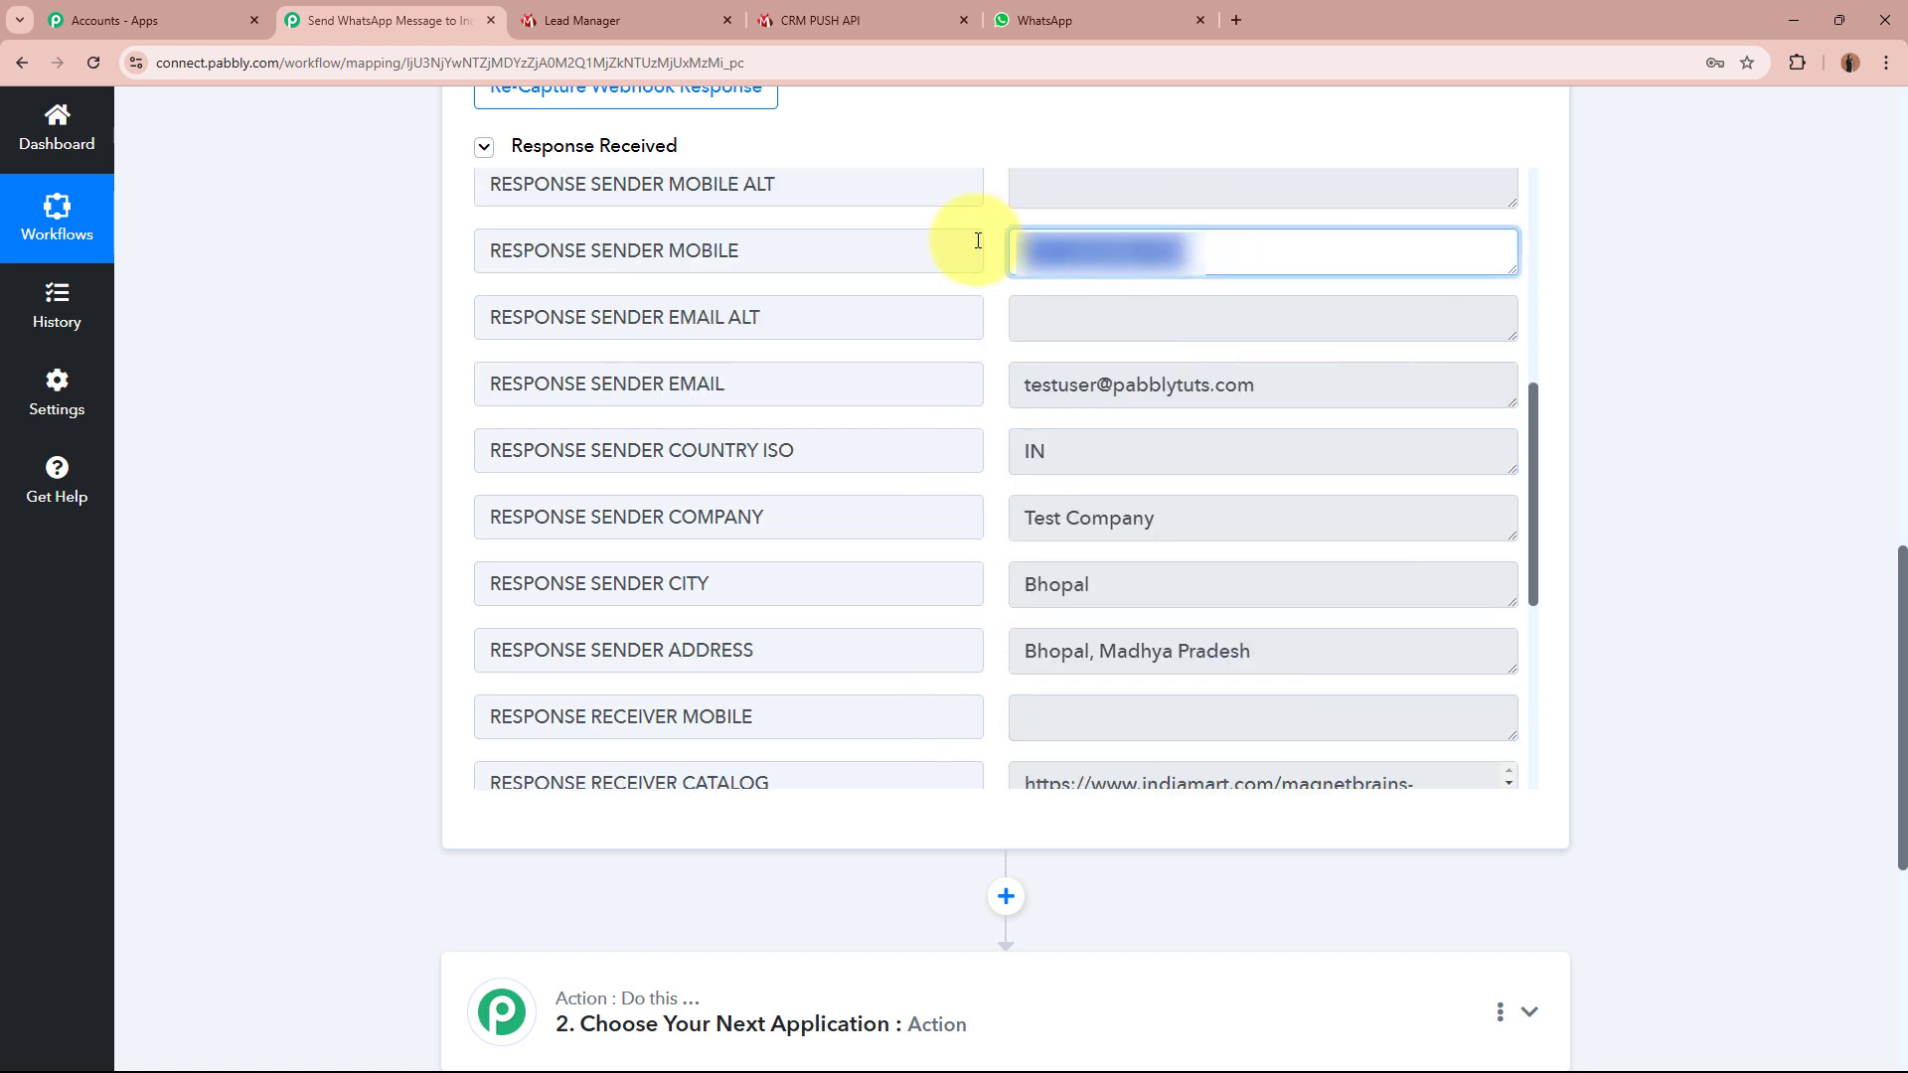
{"action": "left_click_drag", "start_coordinate": [1369, 381], "coordinate": [989, 385]}
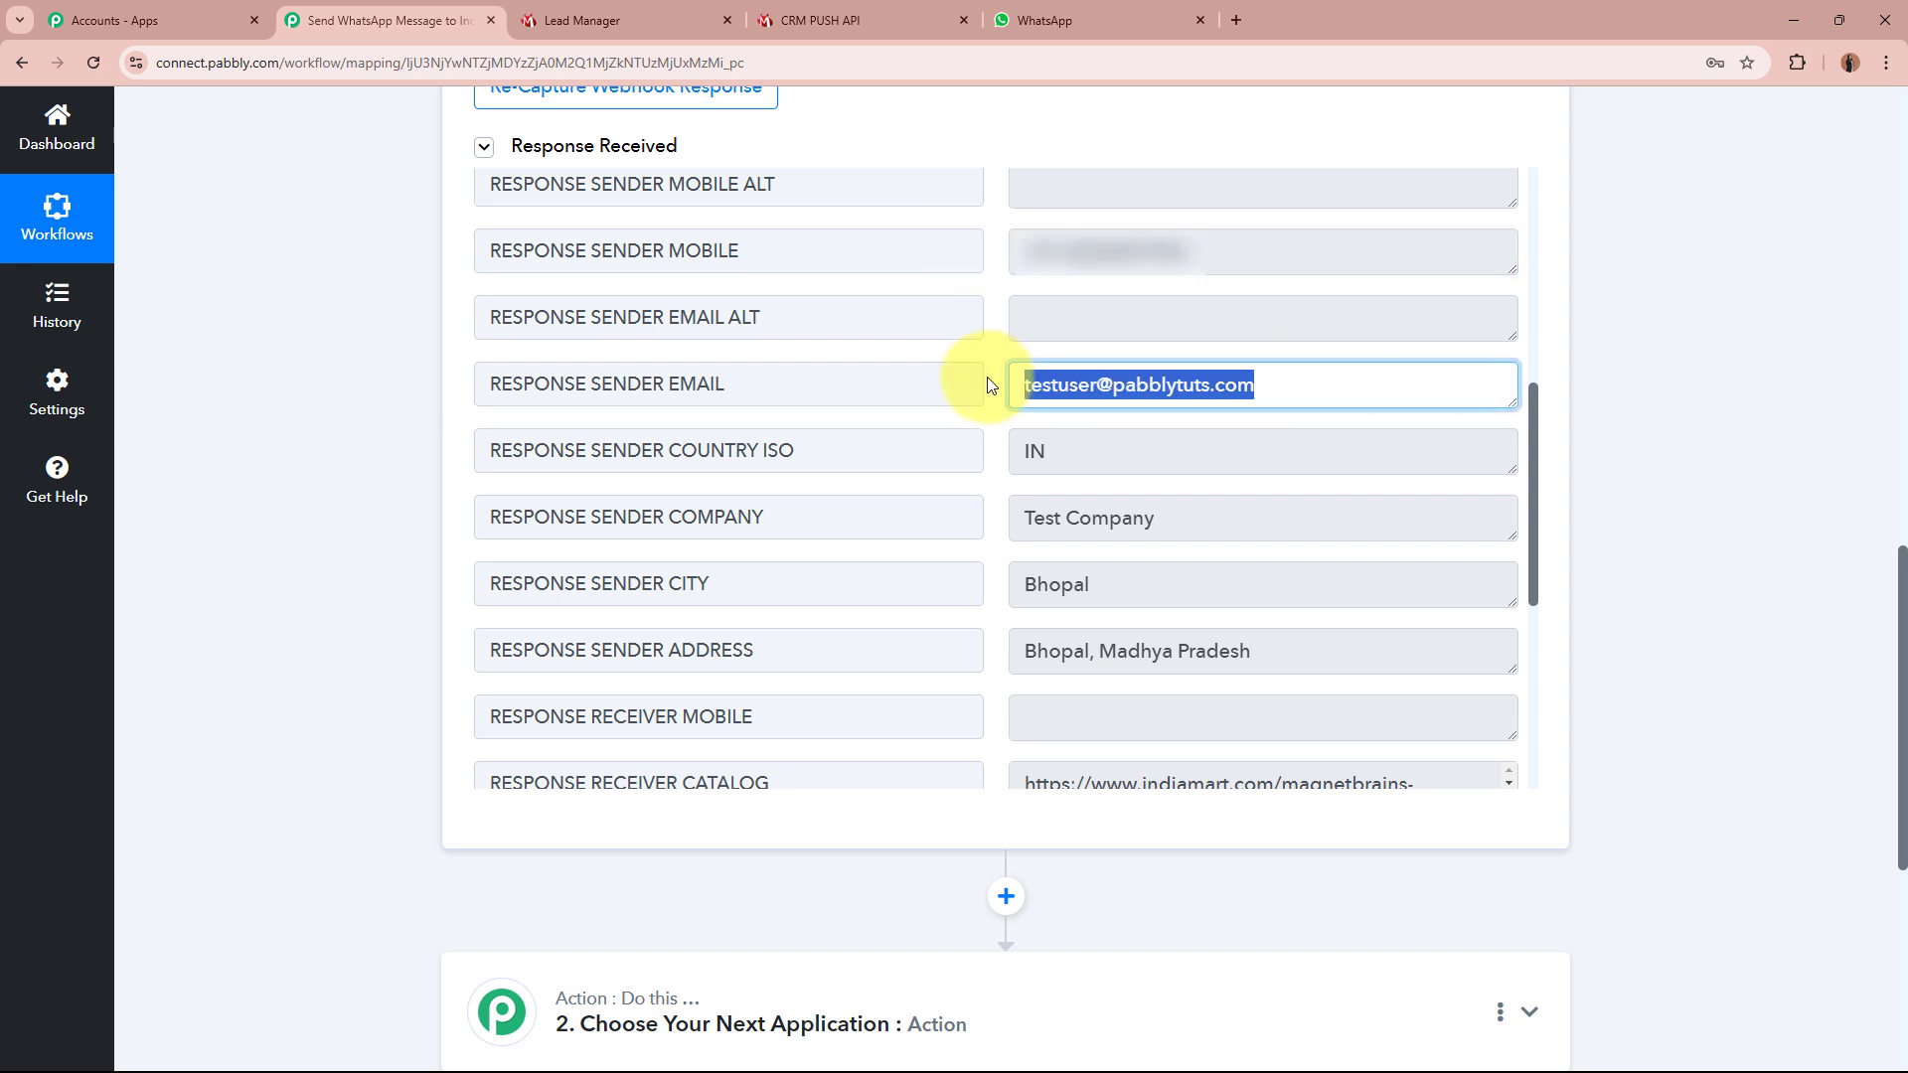
{"action": "left_click_drag", "start_coordinate": [1119, 439], "coordinate": [969, 437]}
{"action": "left_click_drag", "start_coordinate": [1099, 533], "coordinate": [992, 596]}
{"action": "left_click_drag", "start_coordinate": [1295, 652], "coordinate": [1353, 666]}
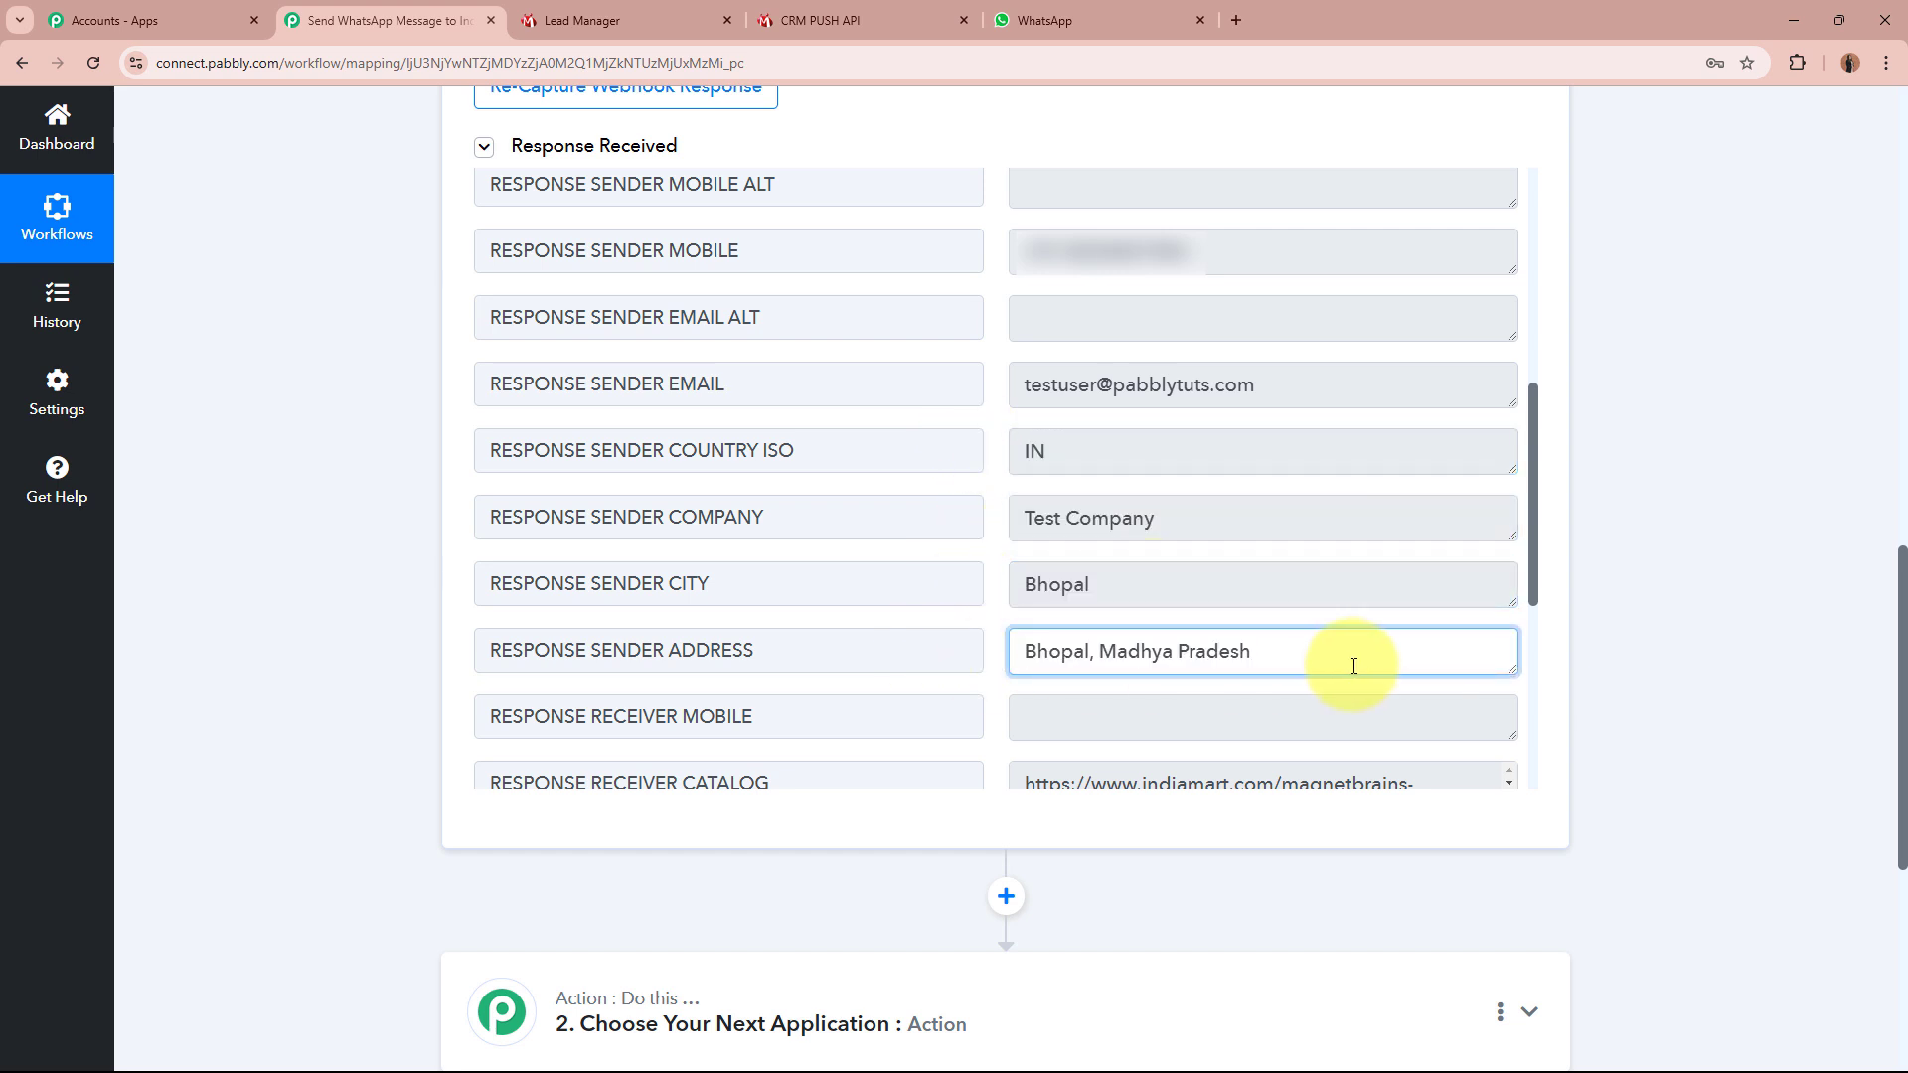
Examine the enquiry's product name, query time and full query message in the captured IndiaMART response
{"action": "scroll", "coordinate": [1353, 665], "scroll_direction": "down", "scroll_amount": 5}
{"action": "left_click_drag", "start_coordinate": [1013, 480], "coordinate": [1469, 481]}
{"action": "left_click", "coordinate": [1470, 481]}
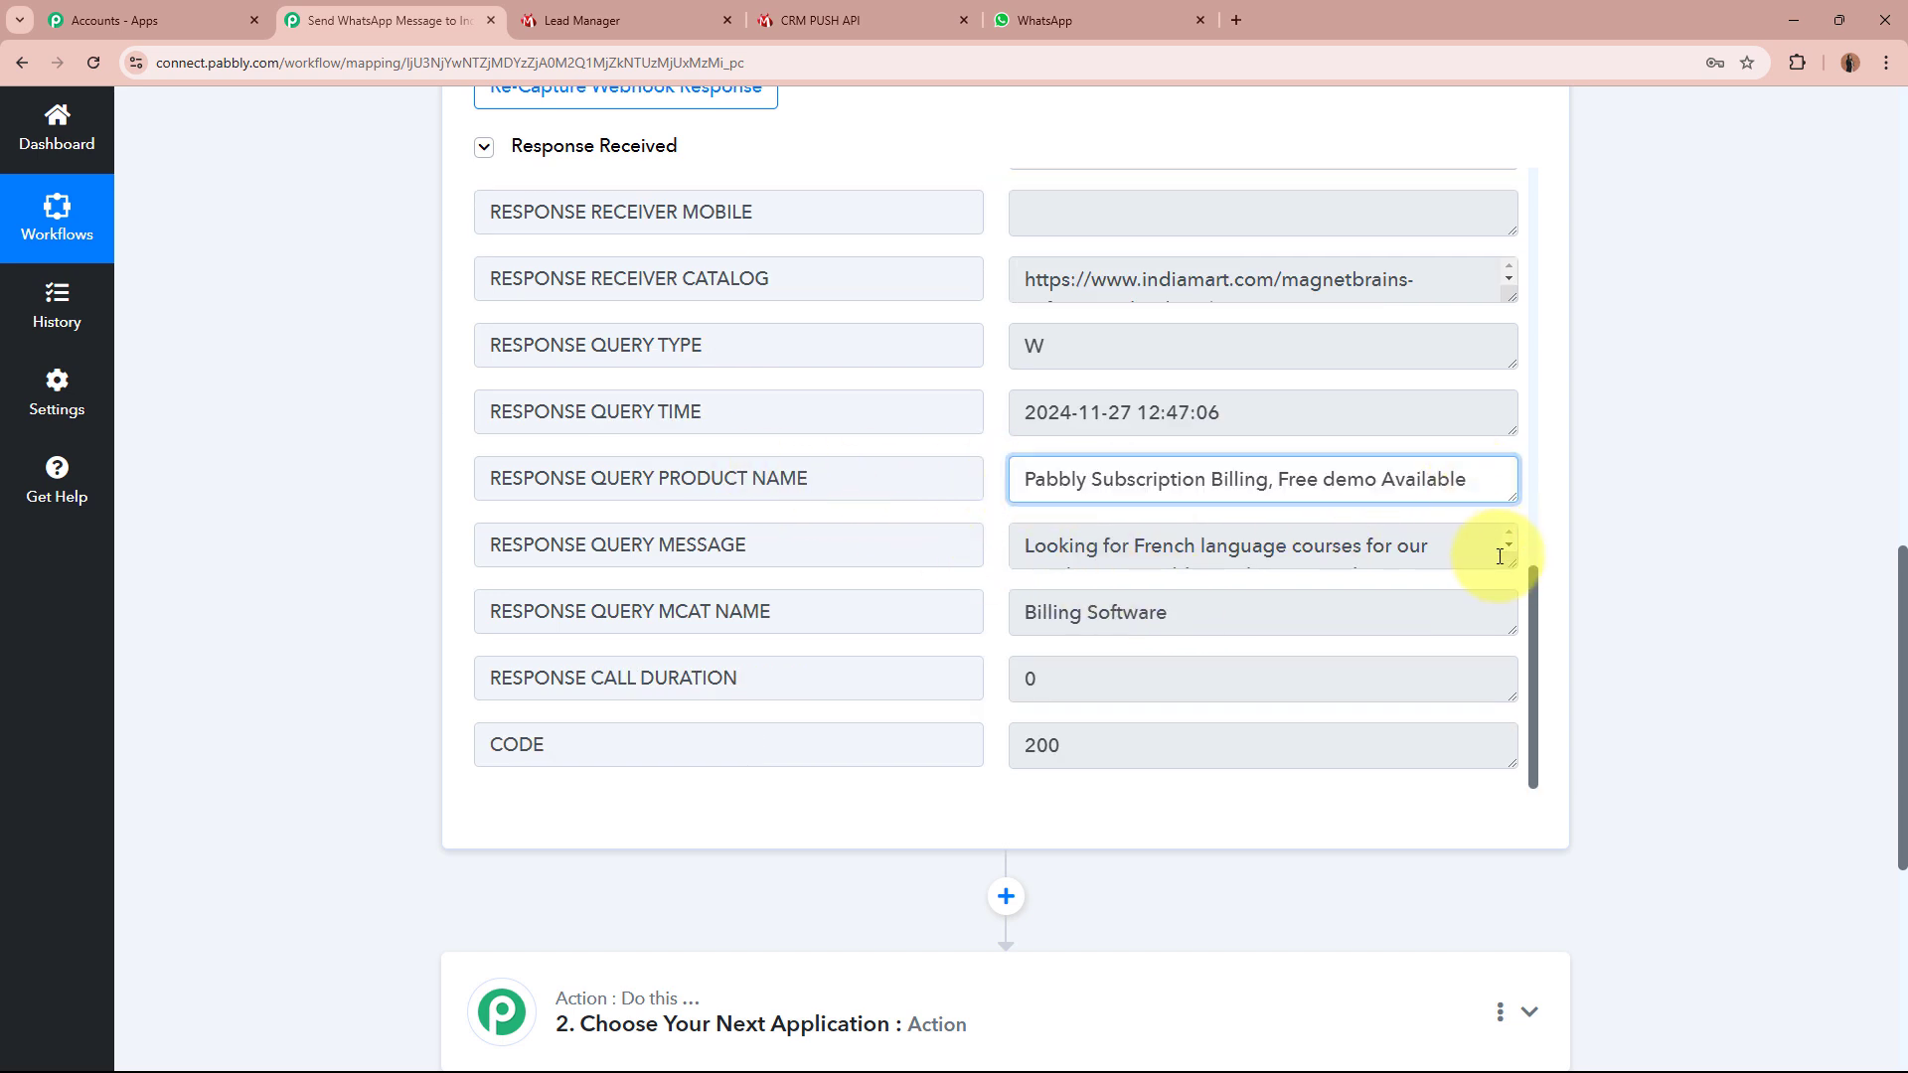
{"action": "left_click_drag", "start_coordinate": [1303, 413], "coordinate": [994, 413]}
{"action": "left_click", "coordinate": [1348, 414]}
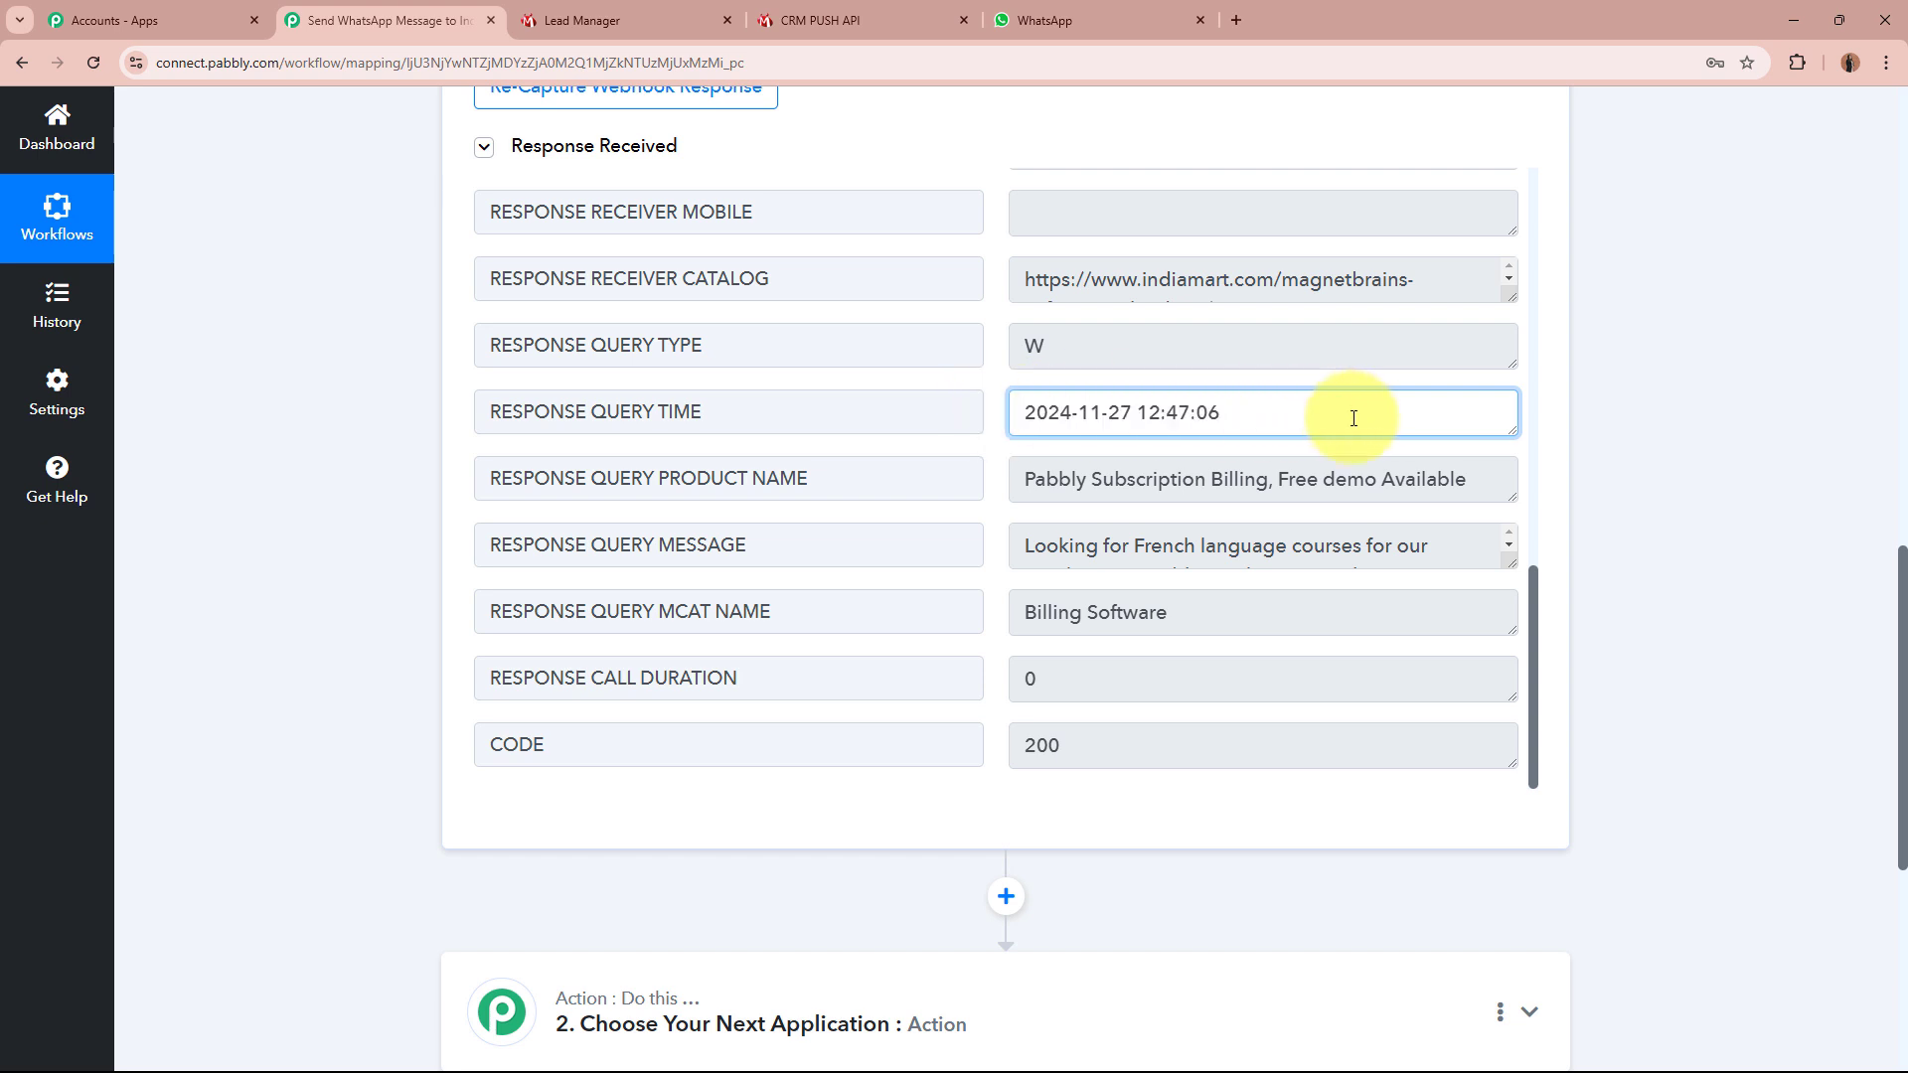
{"action": "left_click_drag", "start_coordinate": [1508, 562], "coordinate": [1499, 676]}
{"action": "left_click_drag", "start_coordinate": [799, 545], "coordinate": [612, 555]}
{"action": "left_click", "coordinate": [646, 547]}
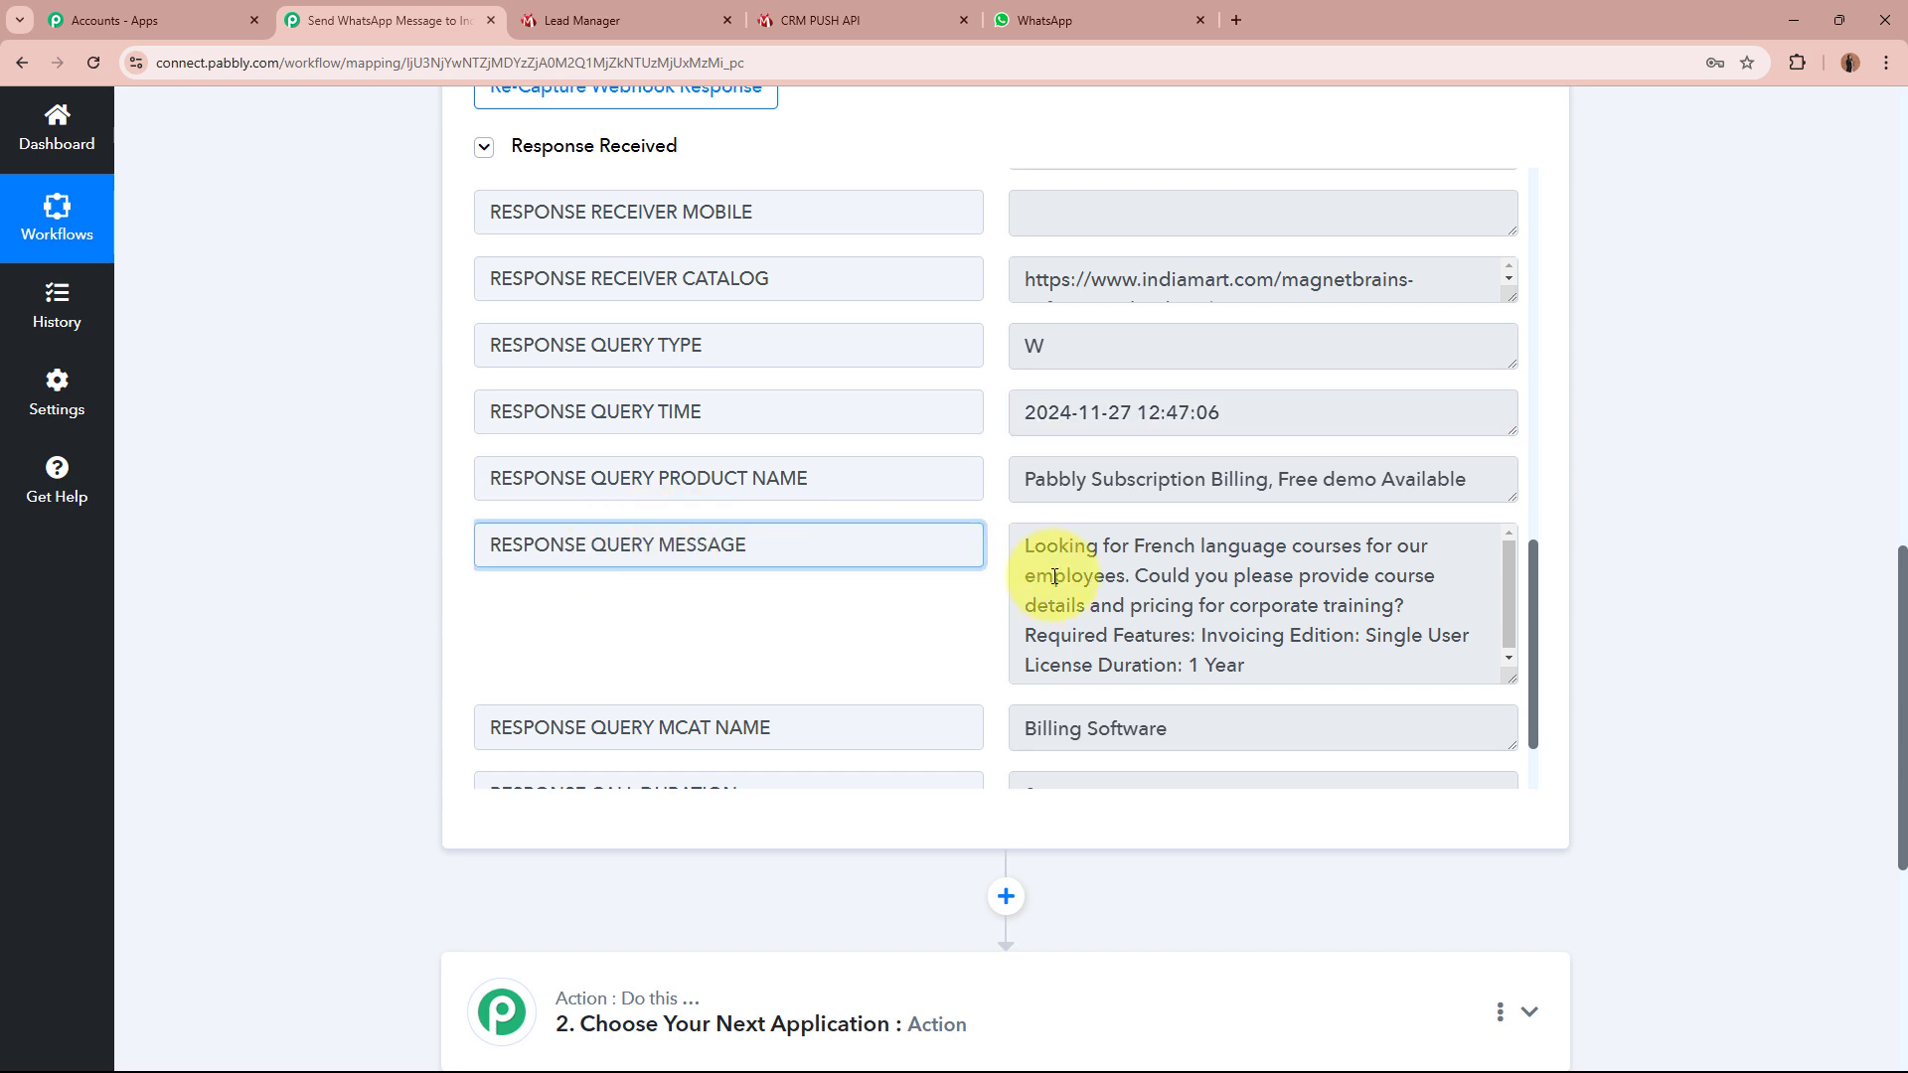
{"action": "left_click_drag", "start_coordinate": [1029, 552], "coordinate": [1388, 646]}
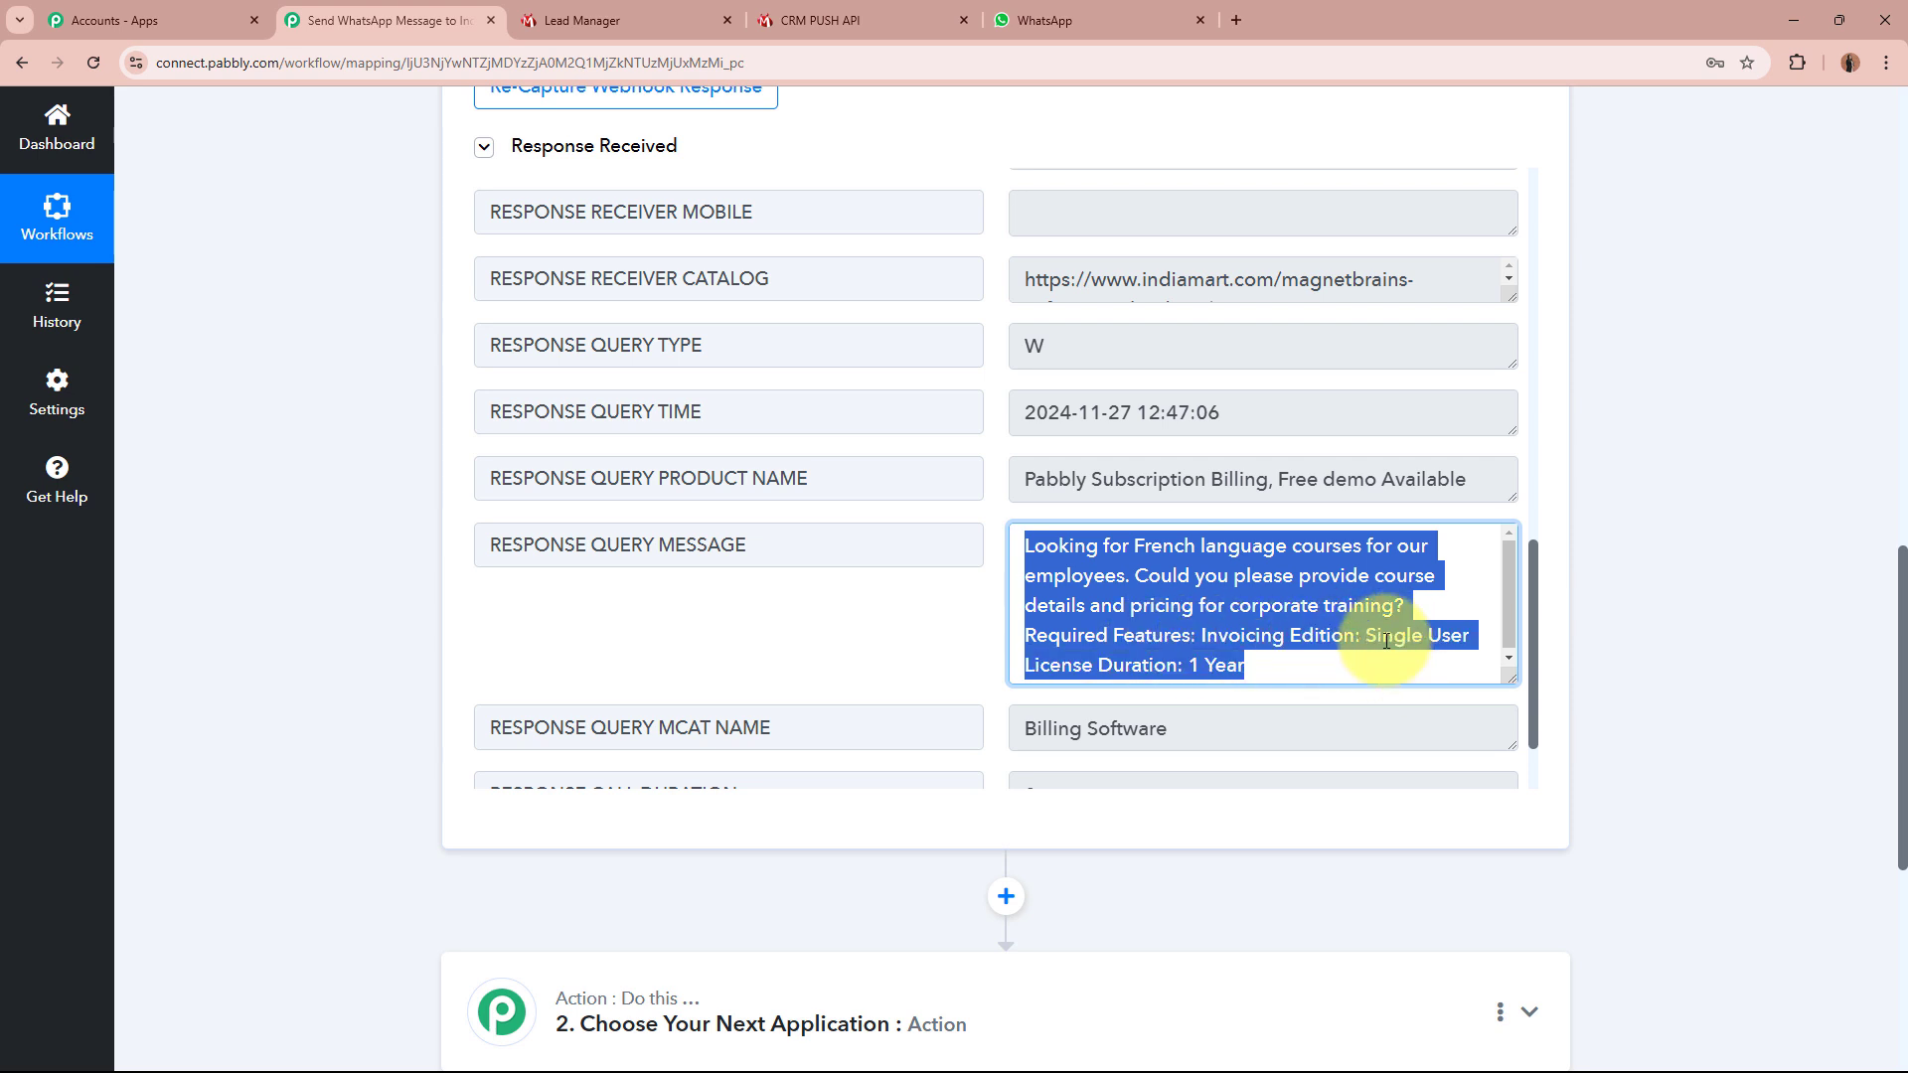
{"action": "left_click", "coordinate": [1381, 655]}
{"action": "scroll", "coordinate": [1242, 591], "scroll_direction": "down", "scroll_amount": 2}
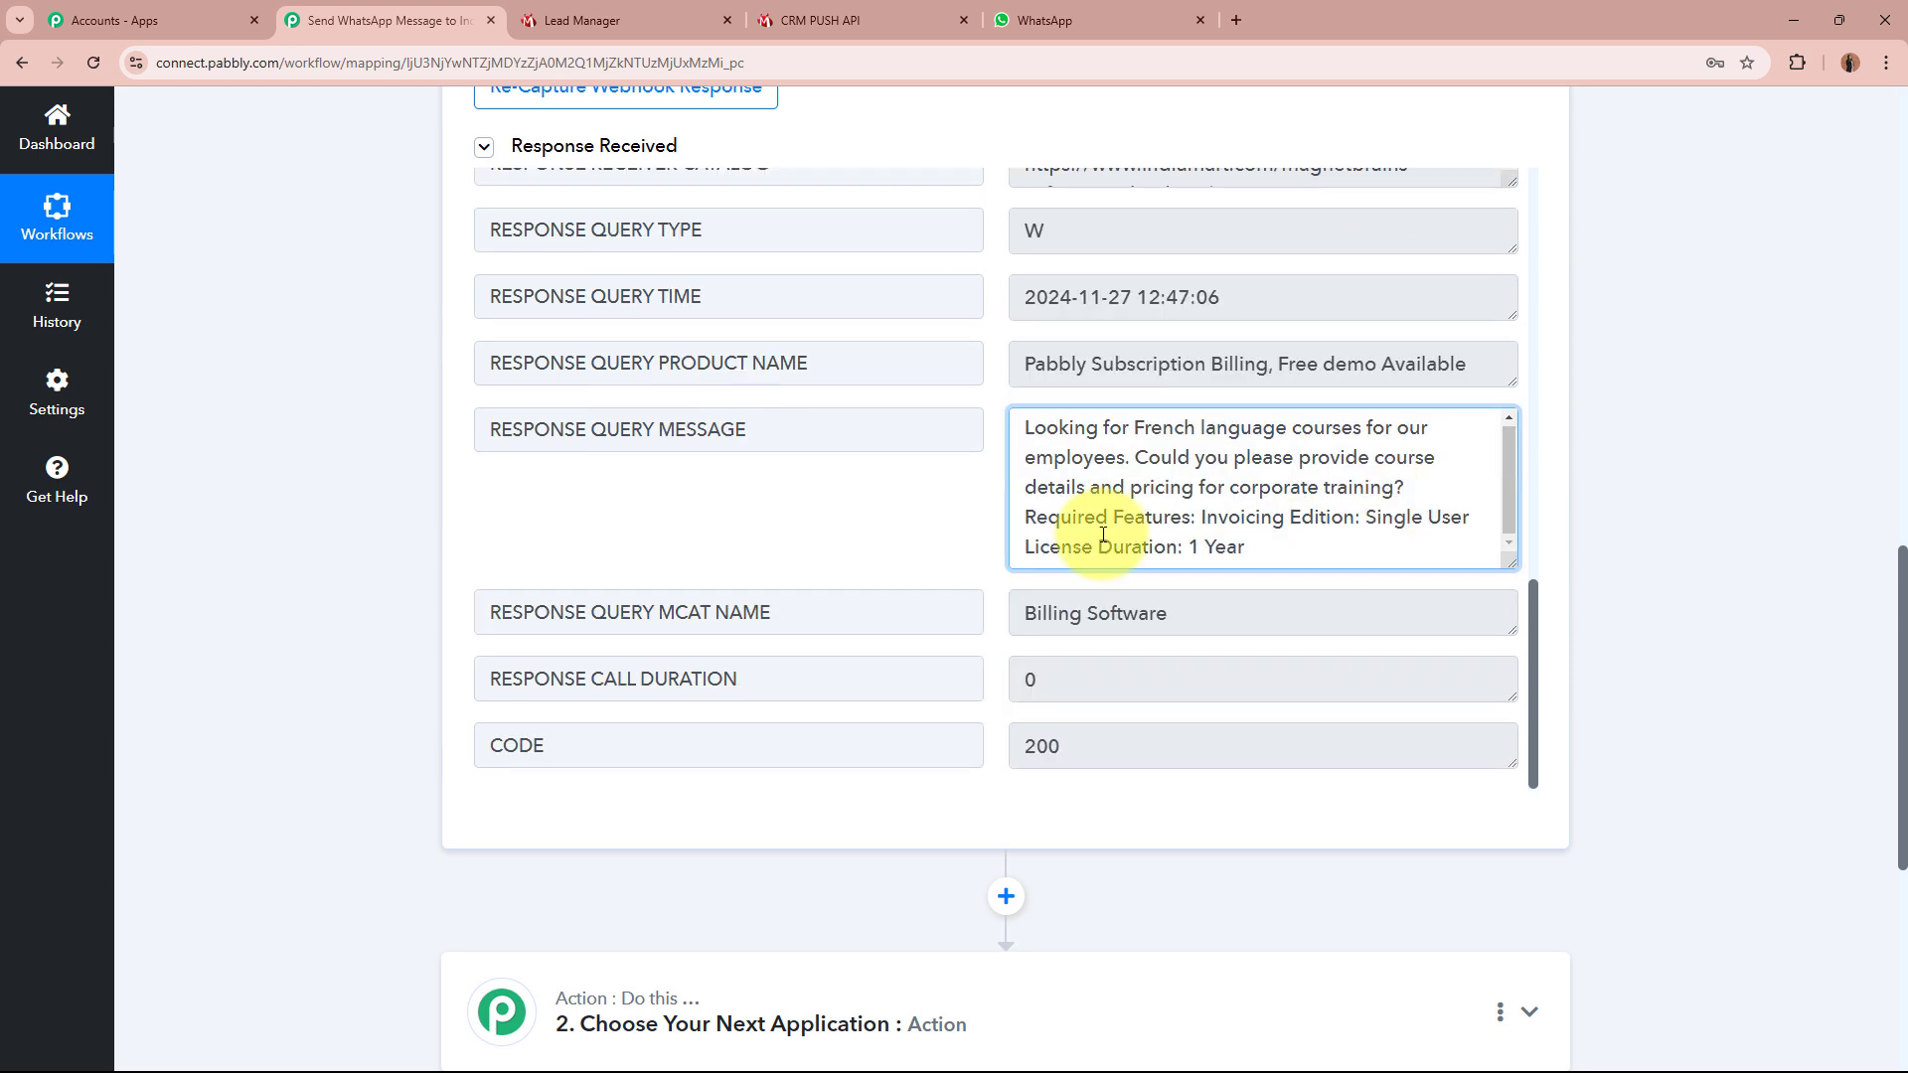
{"action": "left_click", "coordinate": [1813, 633]}
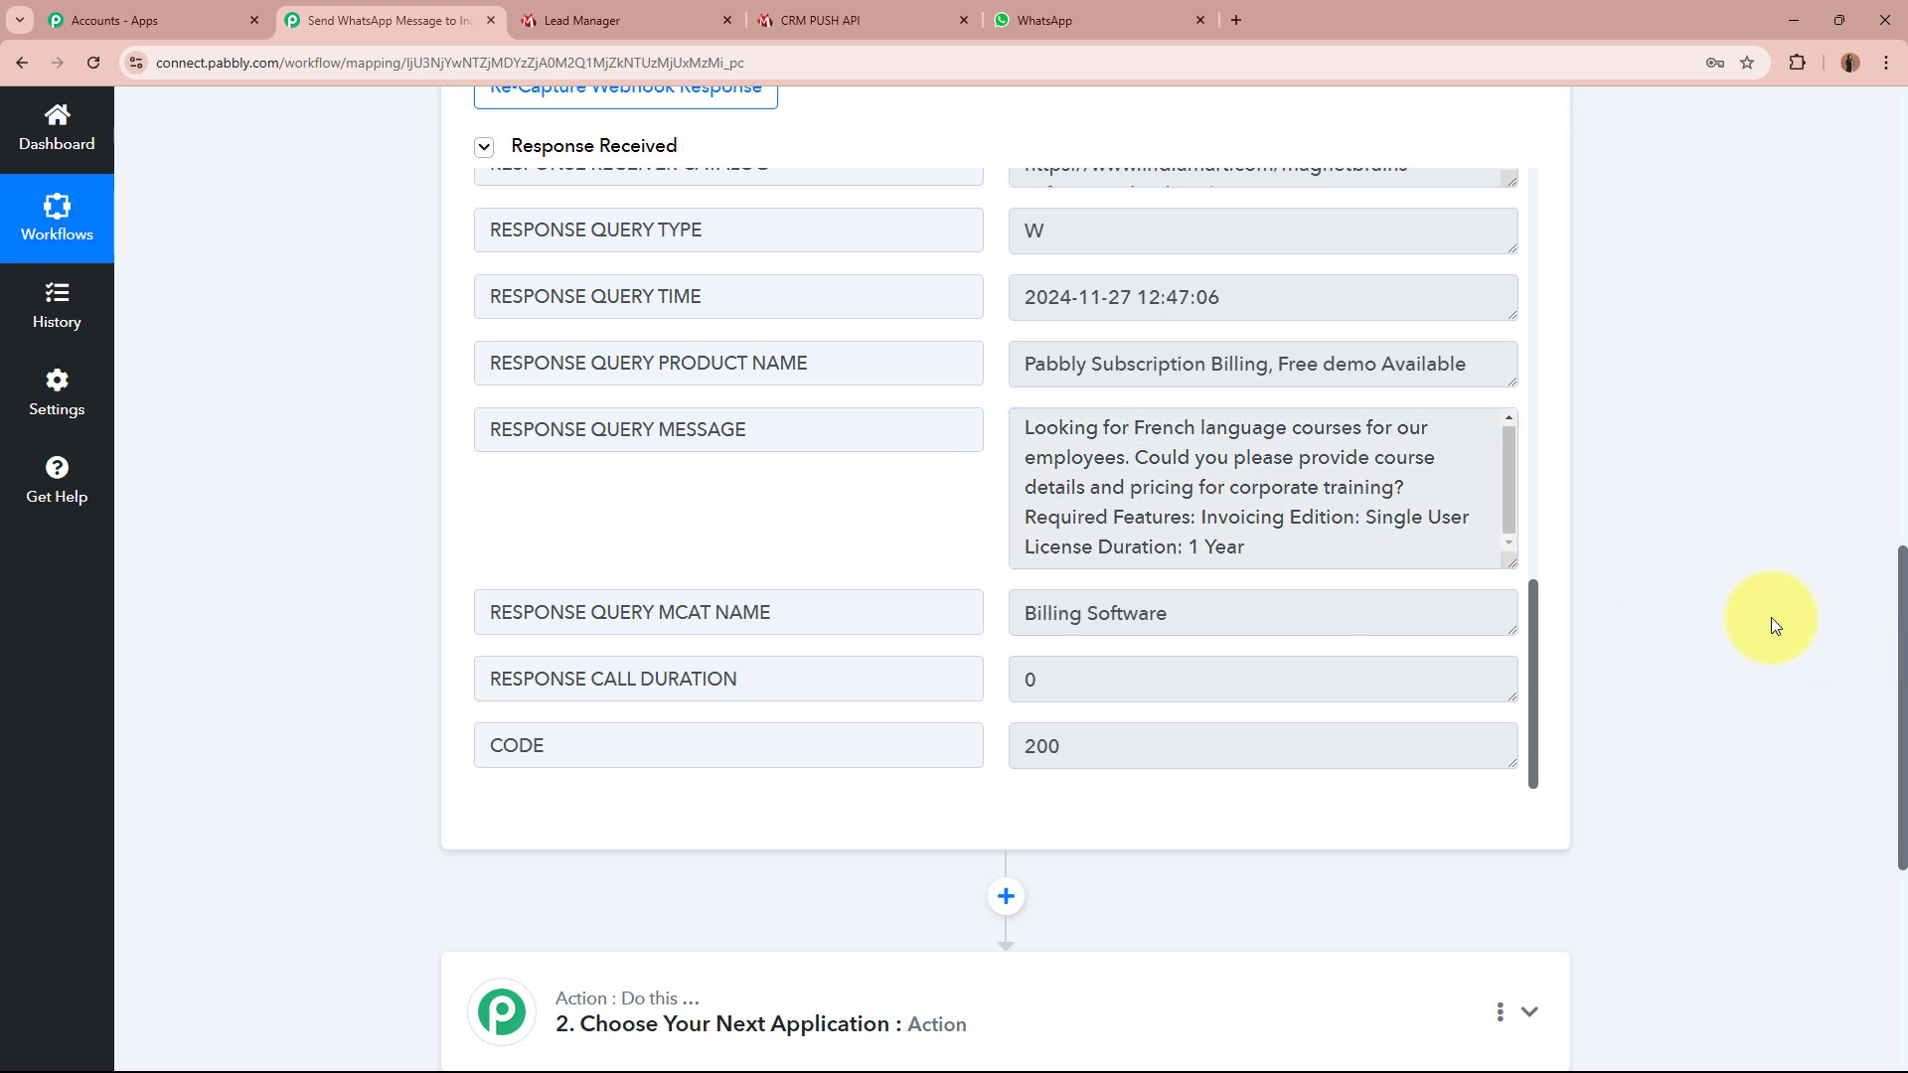
{"action": "mouse_move", "coordinate": [1508, 569]}
{"action": "left_mouse_down"}
{"action": "mouse_move", "coordinate": [1512, 484]}
{"action": "mouse_move", "coordinate": [1502, 565]}
{"action": "left_mouse_up"}
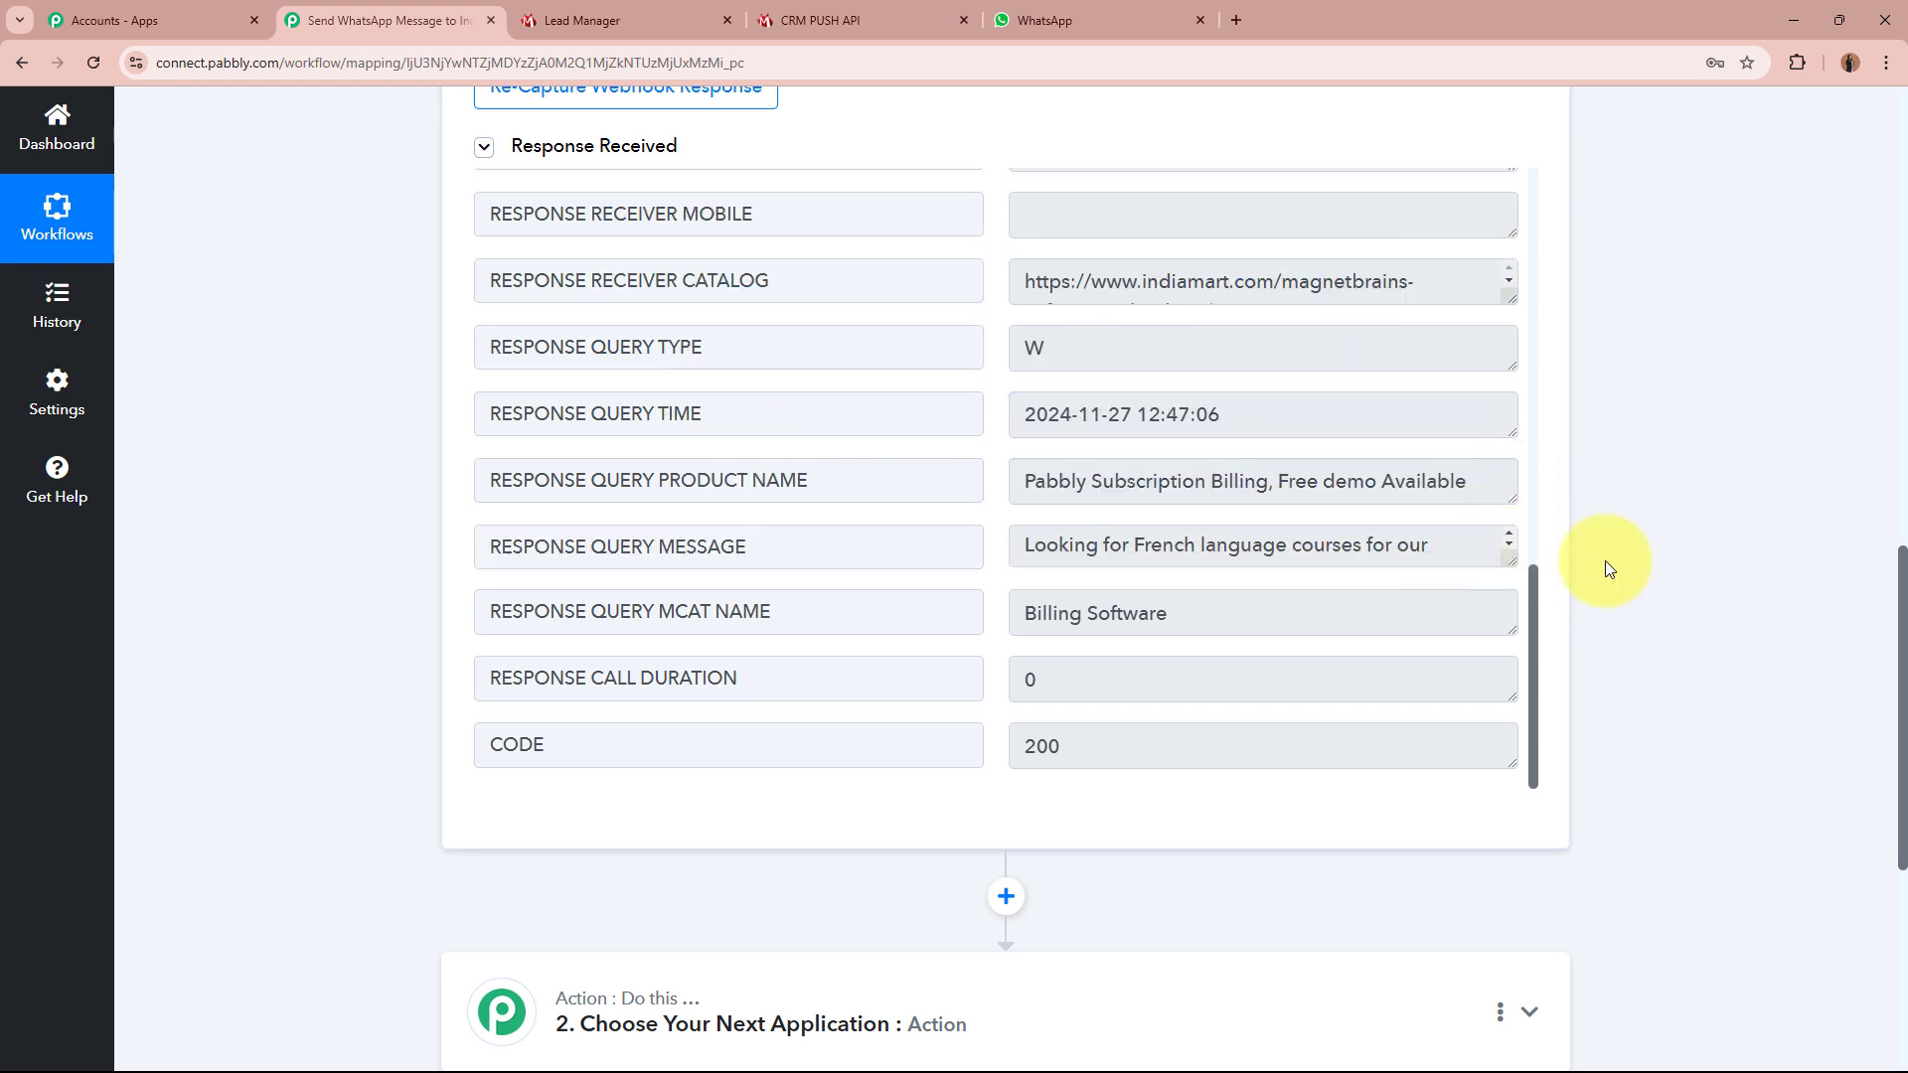
Collapse the IndiaMART trigger step and check the new enquiry in the IndiaMART Lead Manager before returning to the workflow
{"action": "scroll", "coordinate": [1653, 541], "scroll_direction": "up", "scroll_amount": 15}
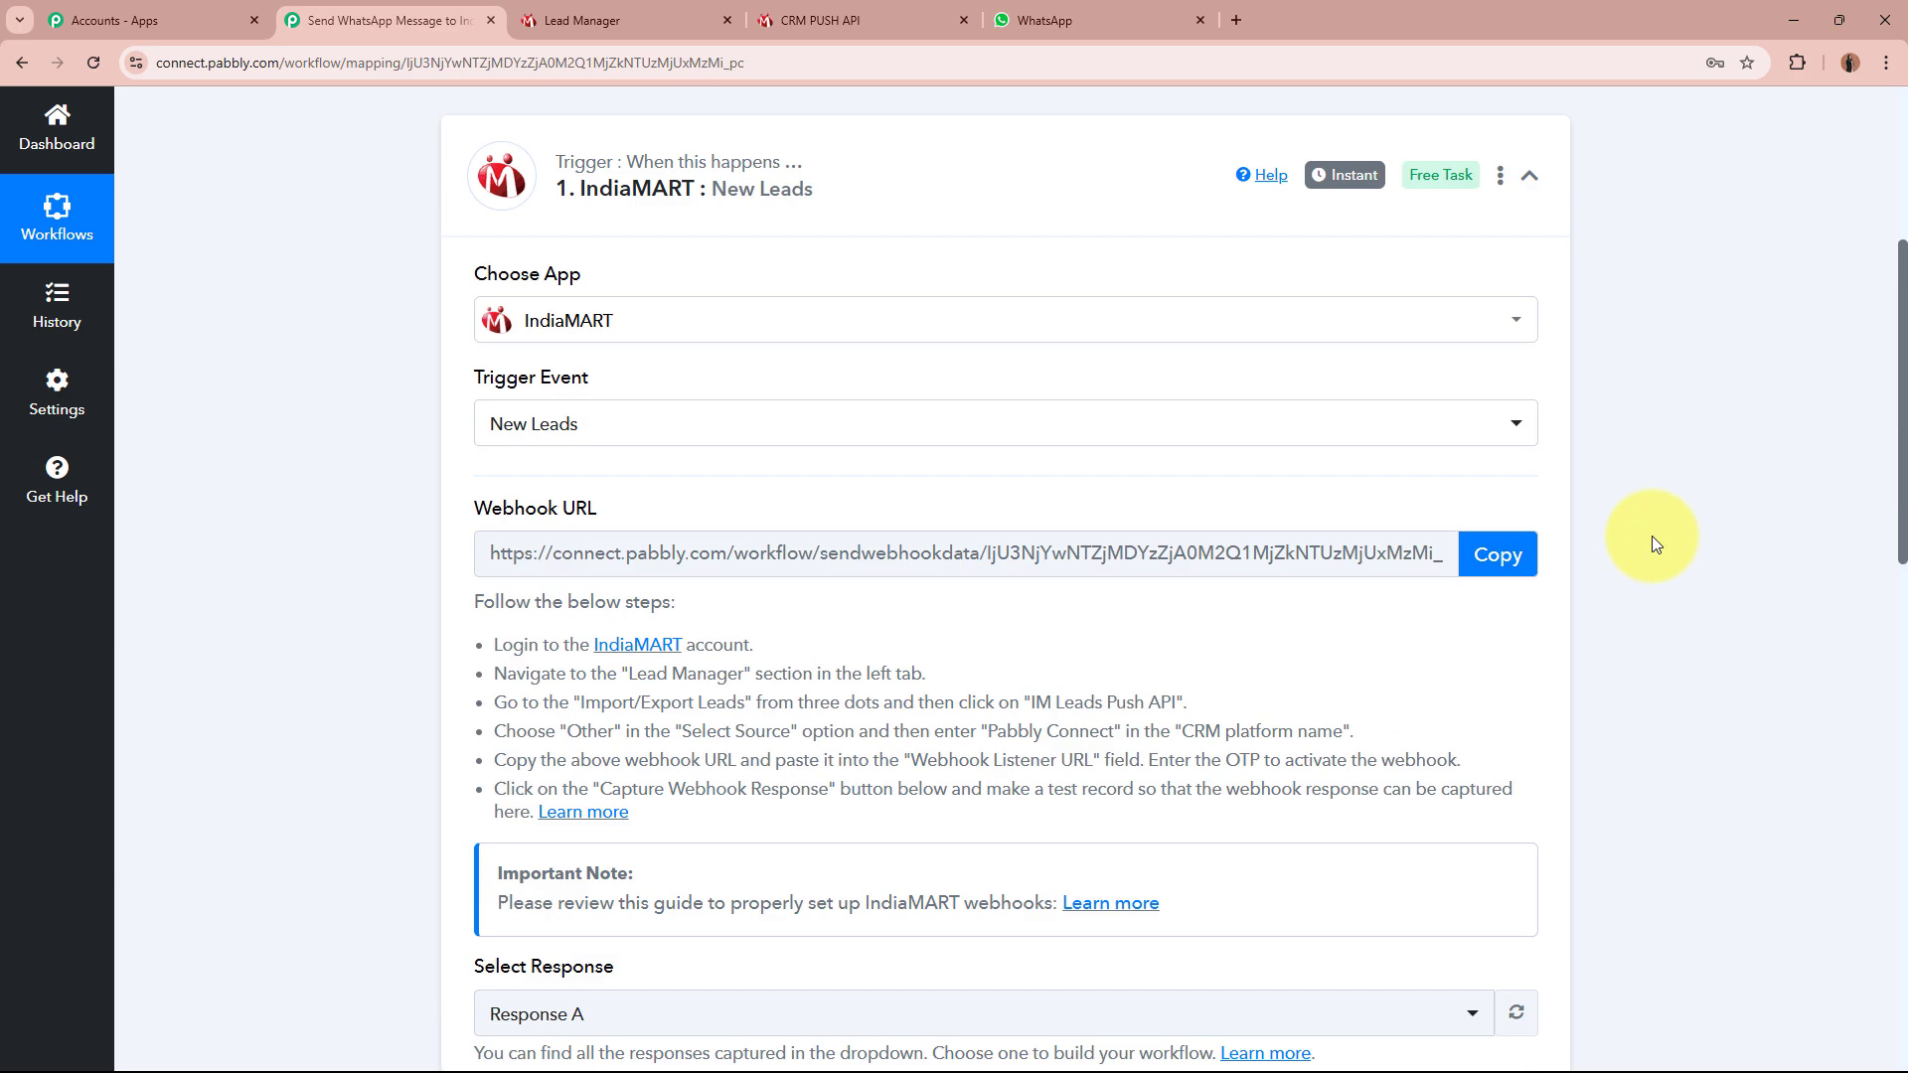
{"action": "left_click", "coordinate": [1354, 472]}
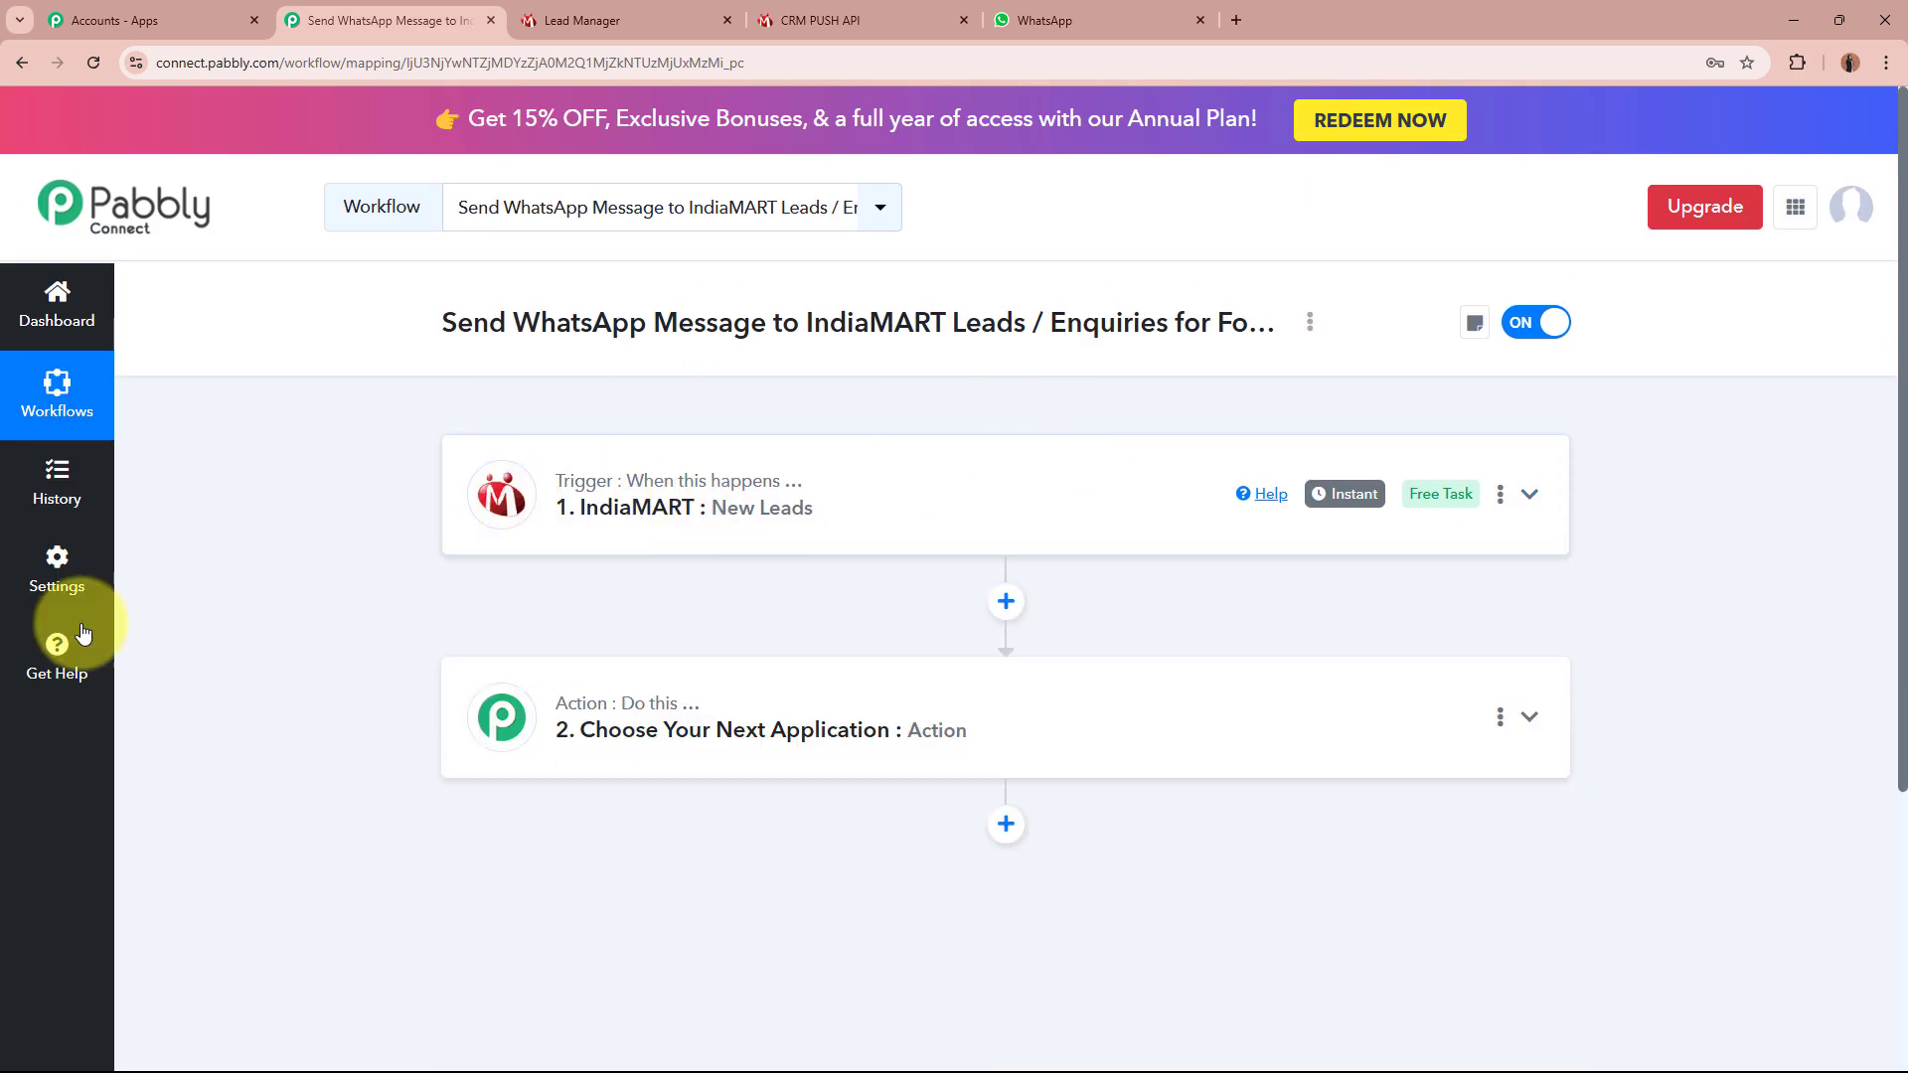
{"action": "left_click", "coordinate": [656, 20]}
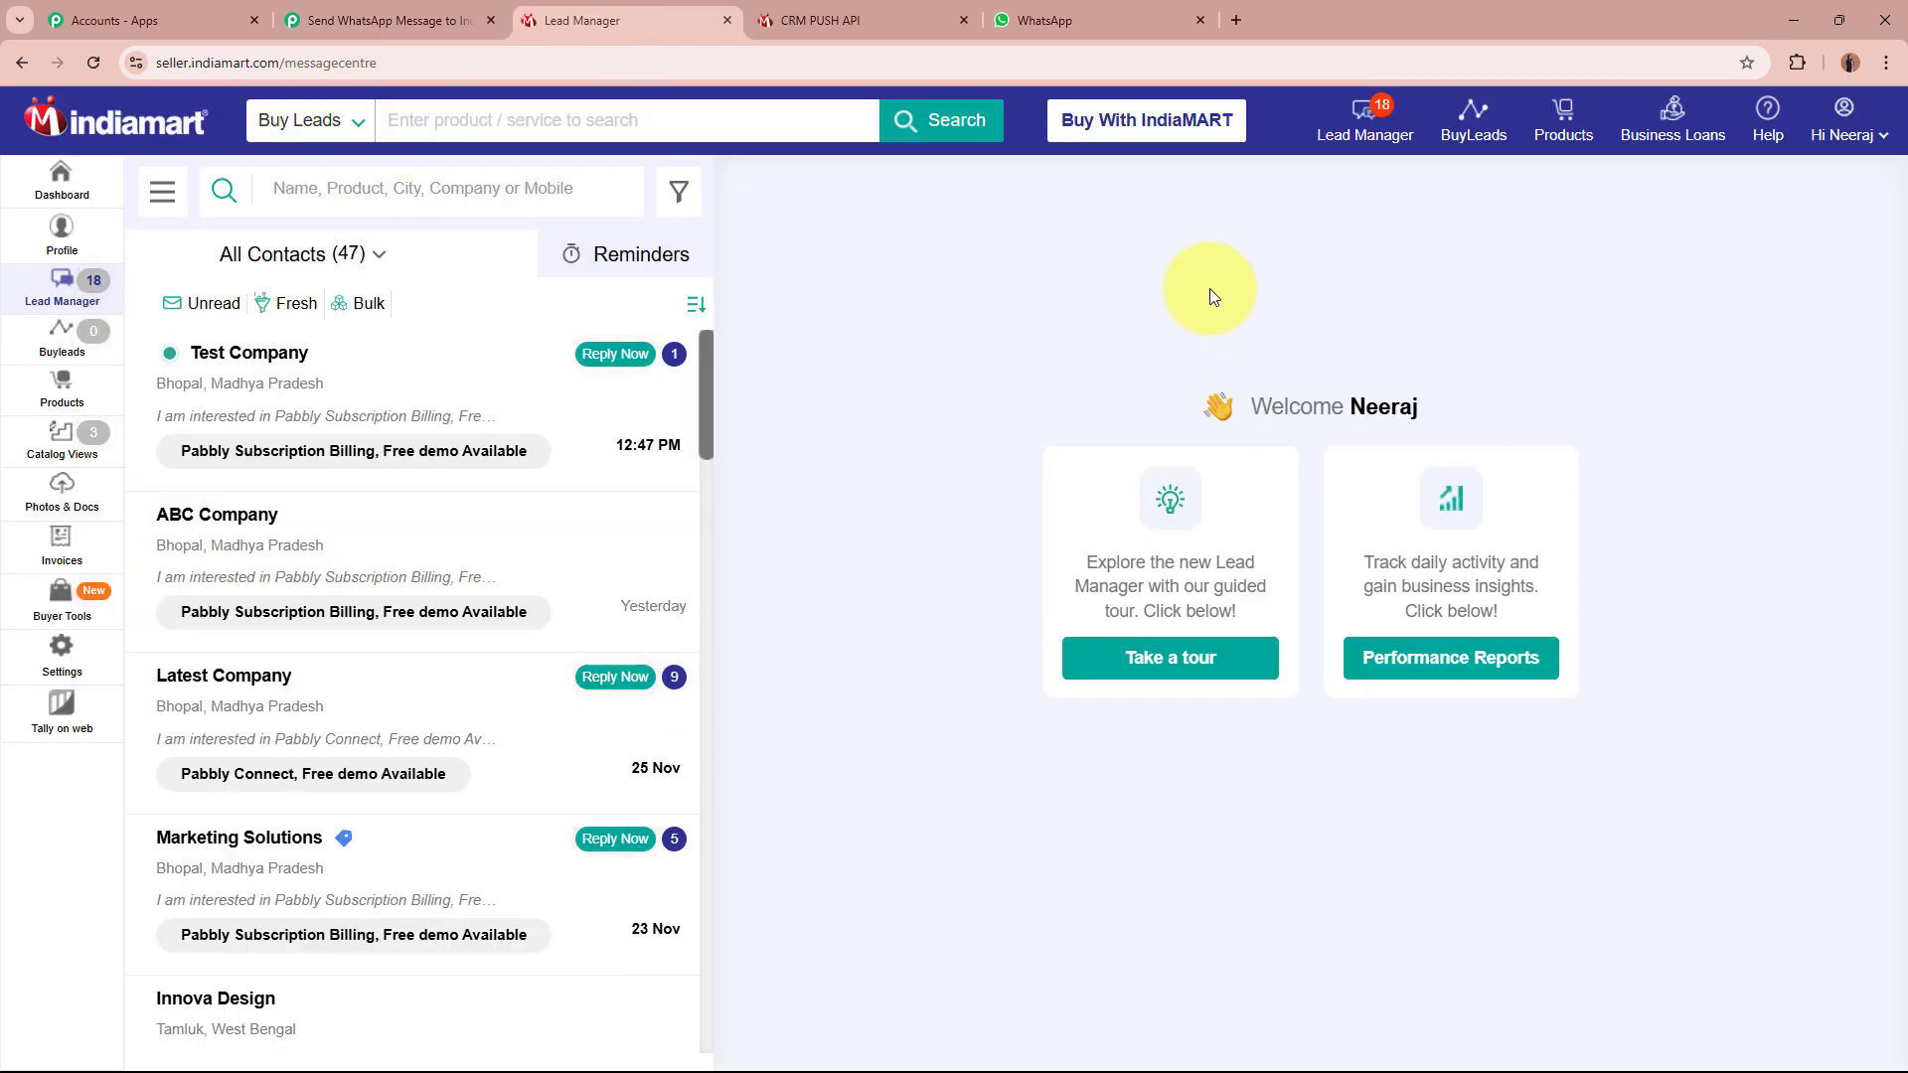
{"action": "left_click", "coordinate": [437, 22]}
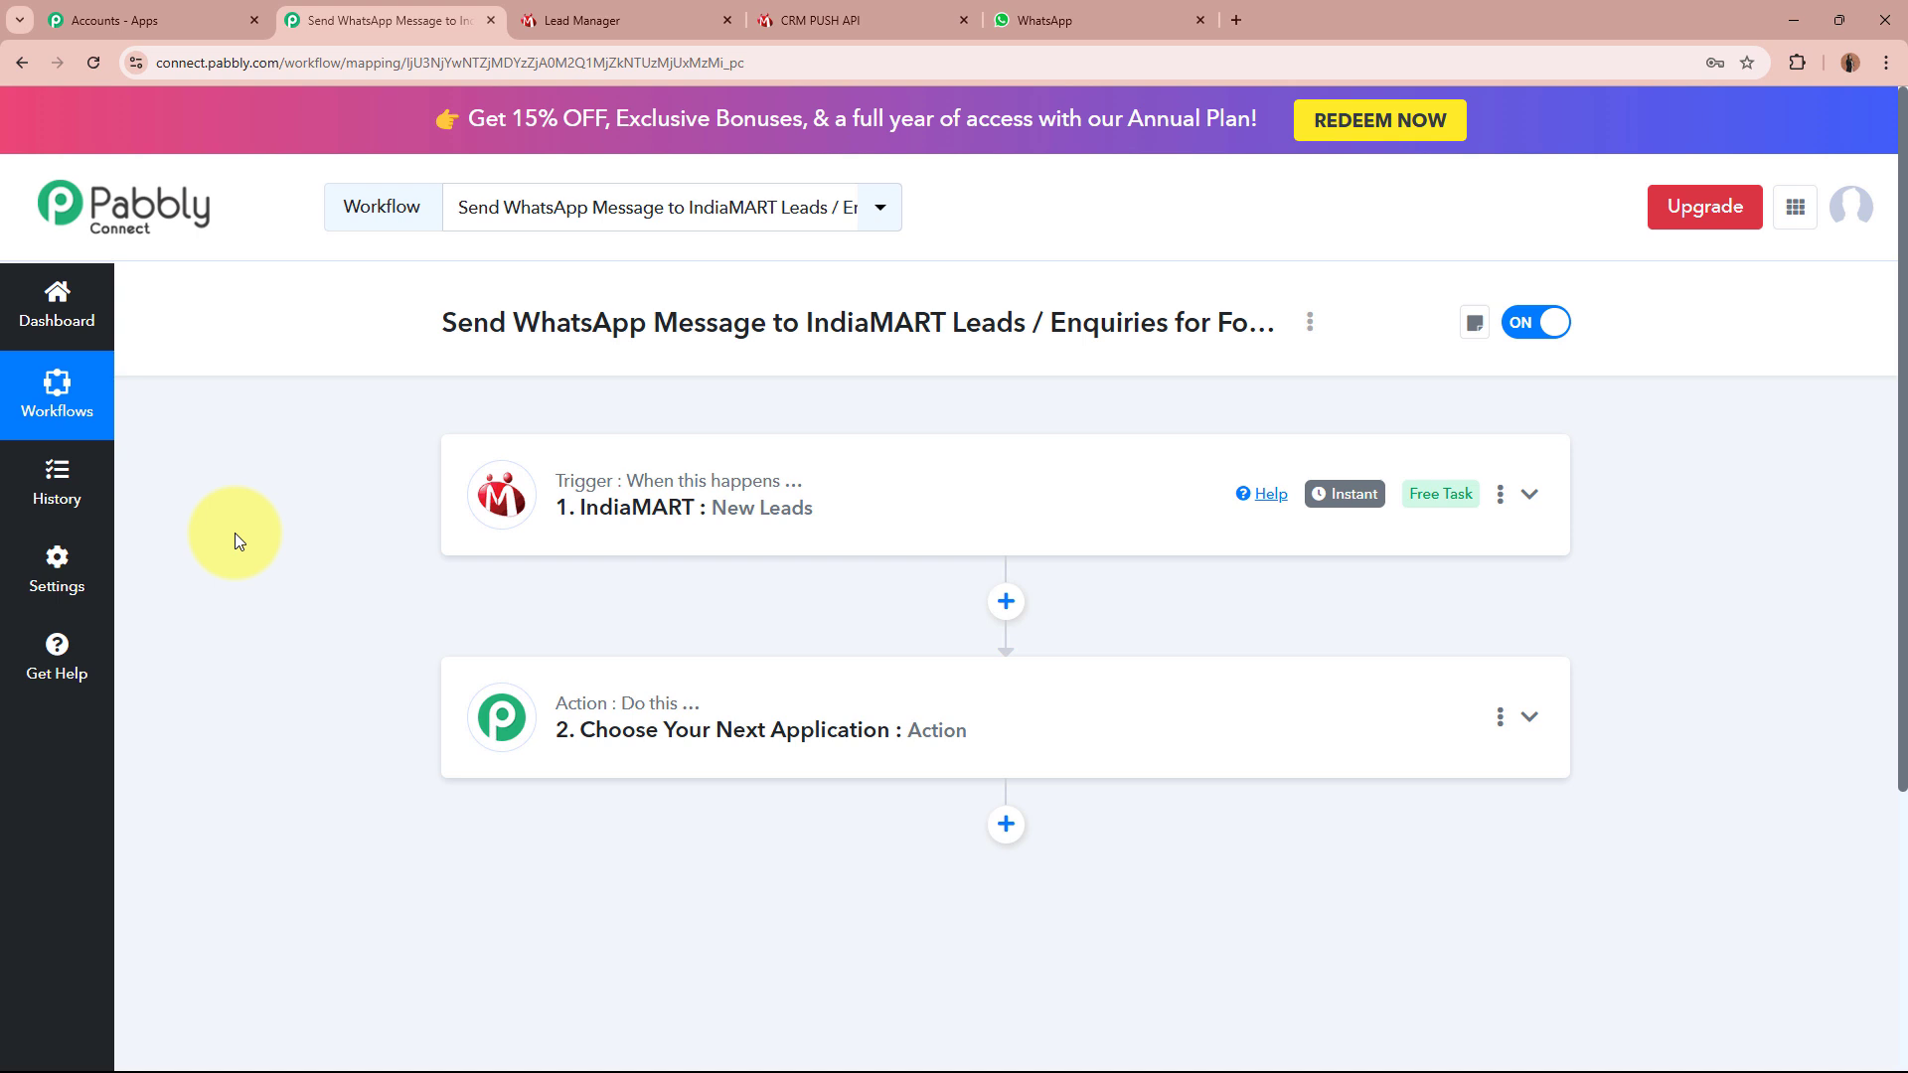
Search the action step's apps for WhatsApp and choose WhatsApp Cloud API as the action application
{"action": "left_click", "coordinate": [1209, 711]}
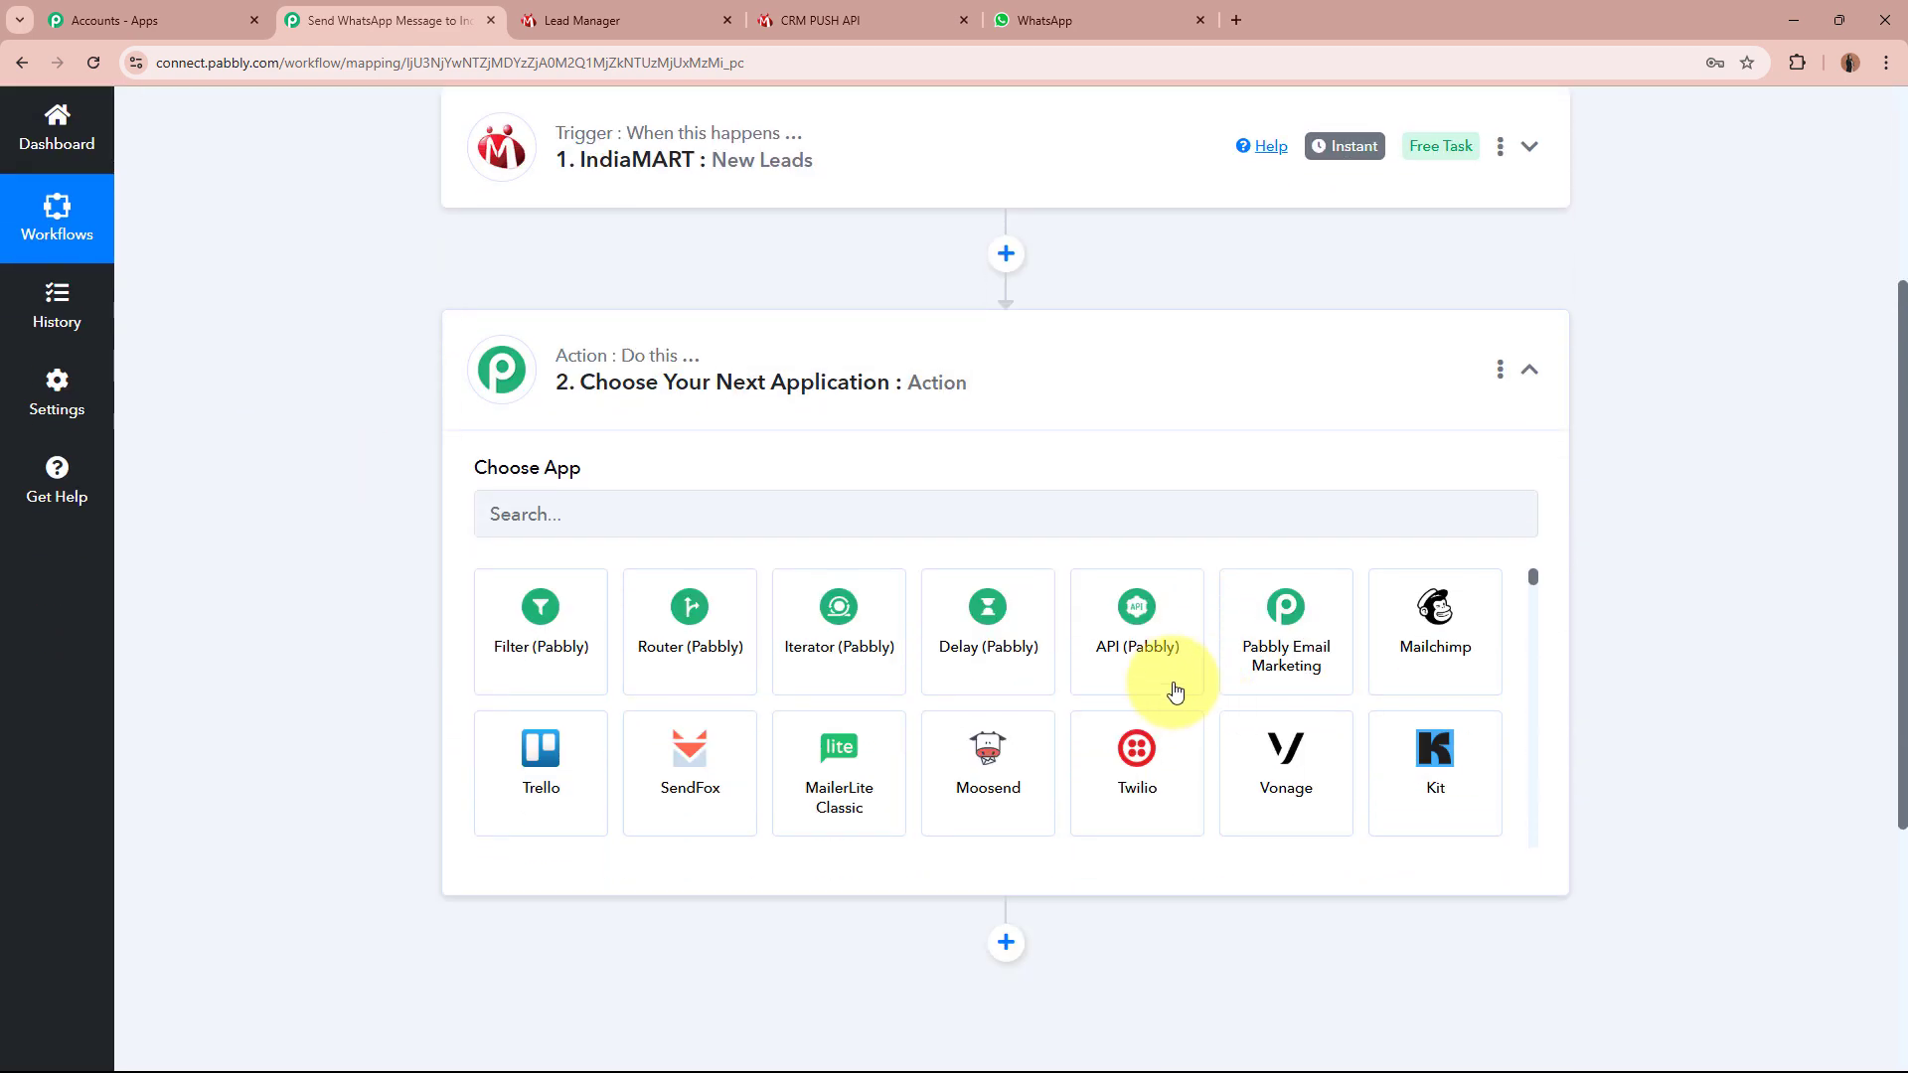
{"action": "left_click", "coordinate": [1060, 503]}
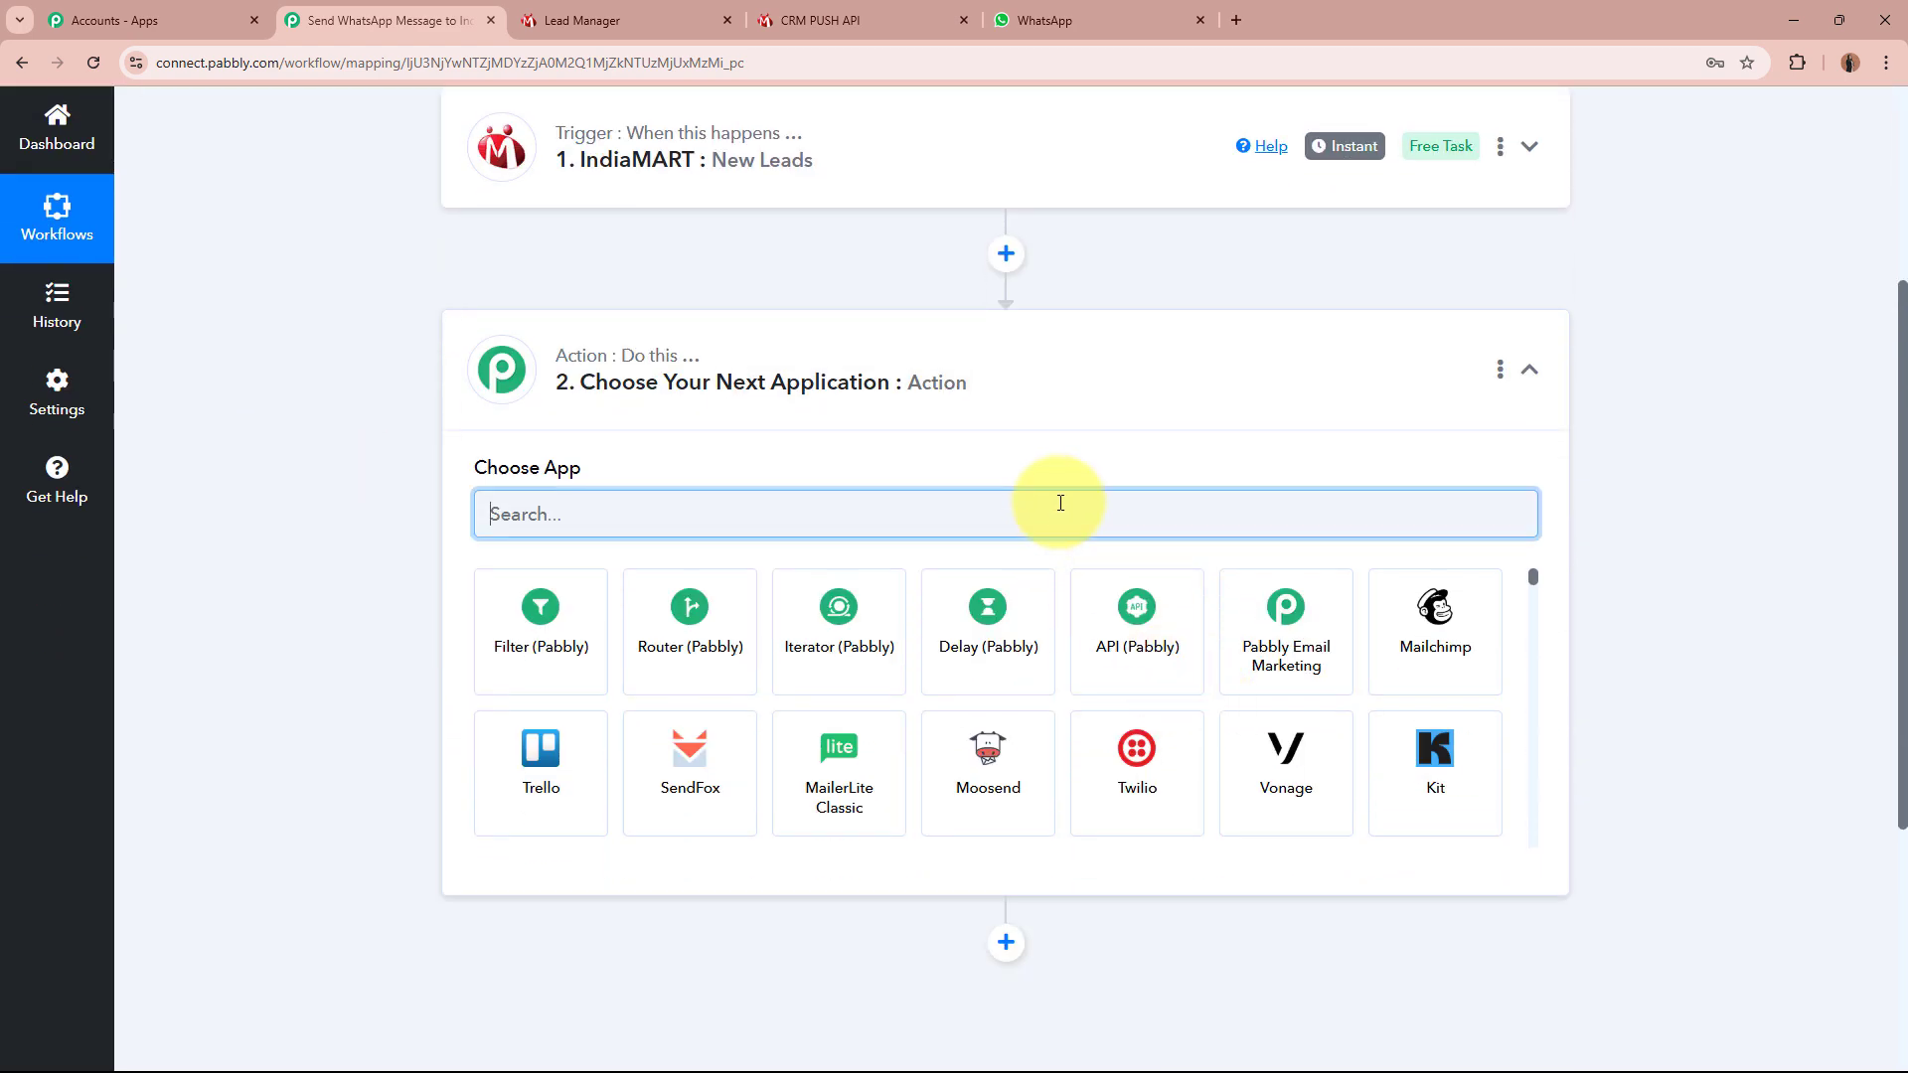
{"action": "type", "text": "Wh"}
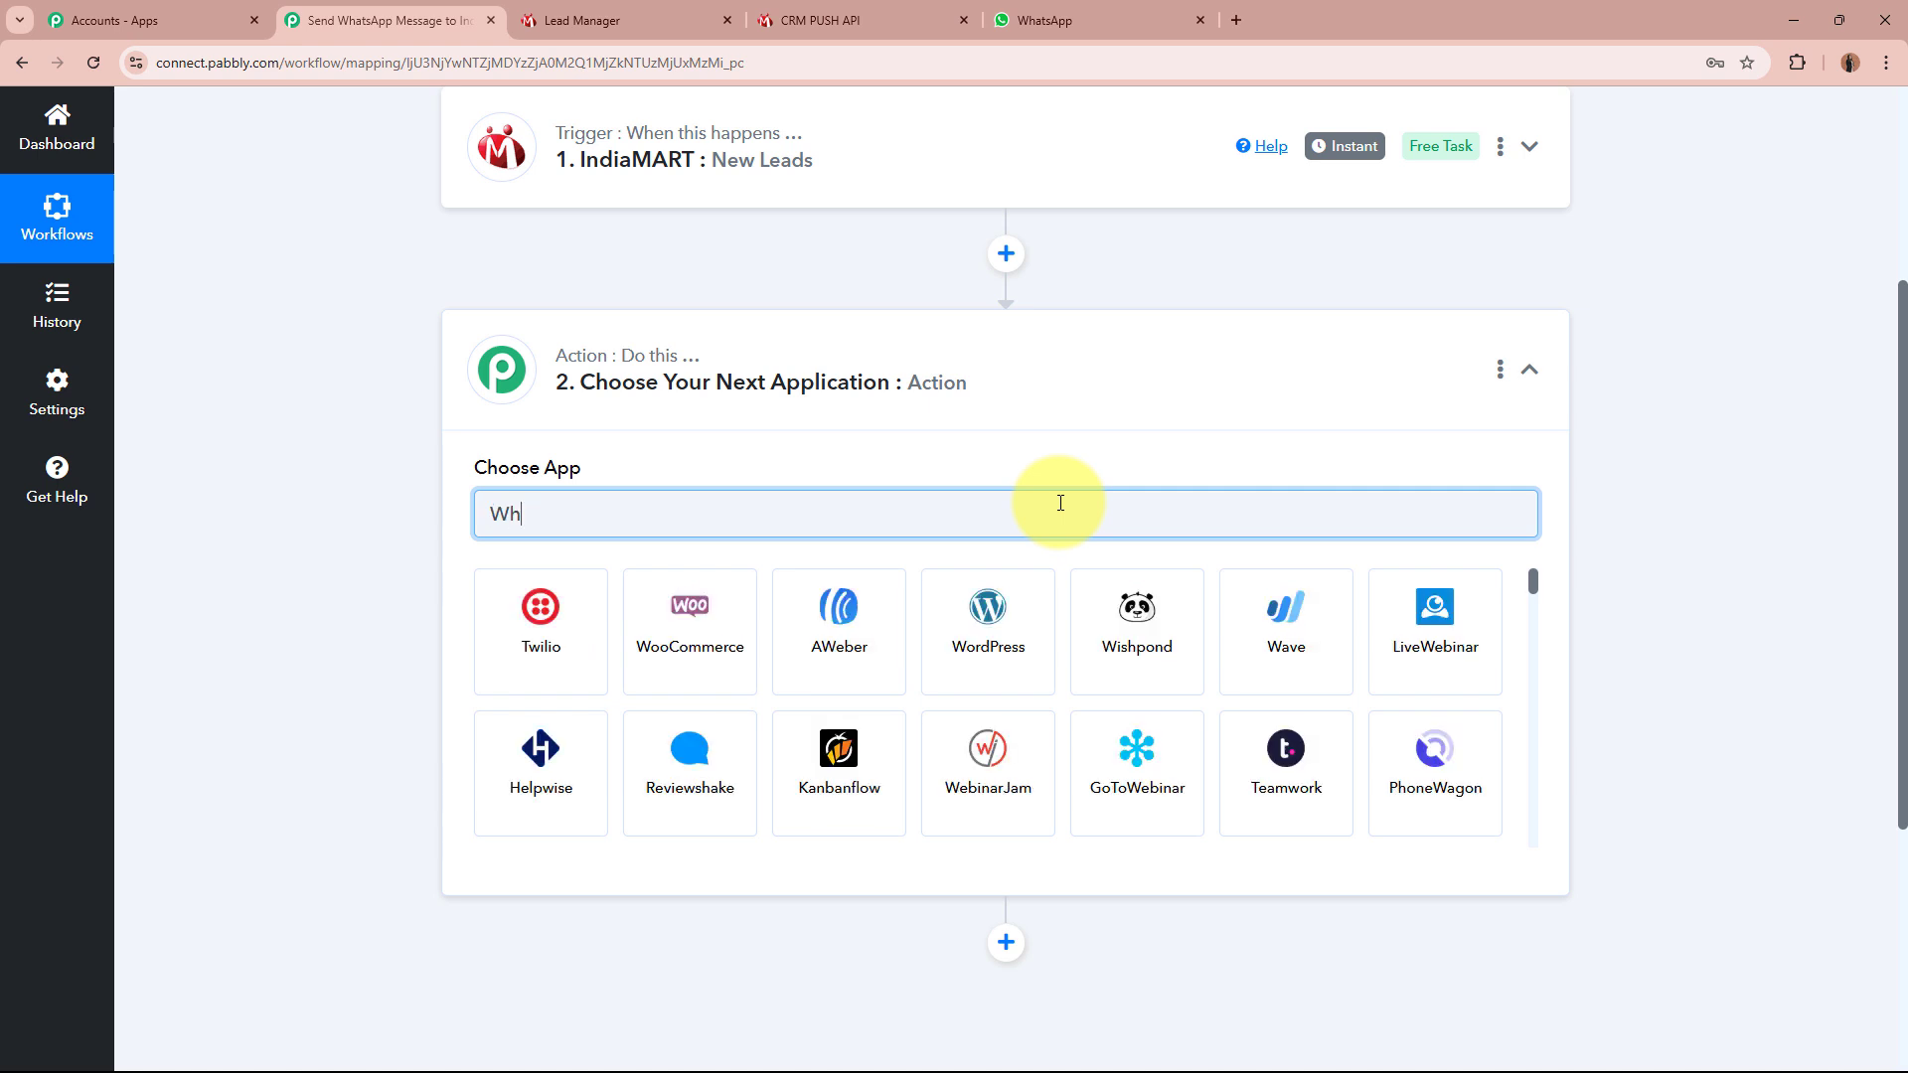
{"action": "type", "text": "ats"}
{"action": "left_click", "coordinate": [1278, 643]}
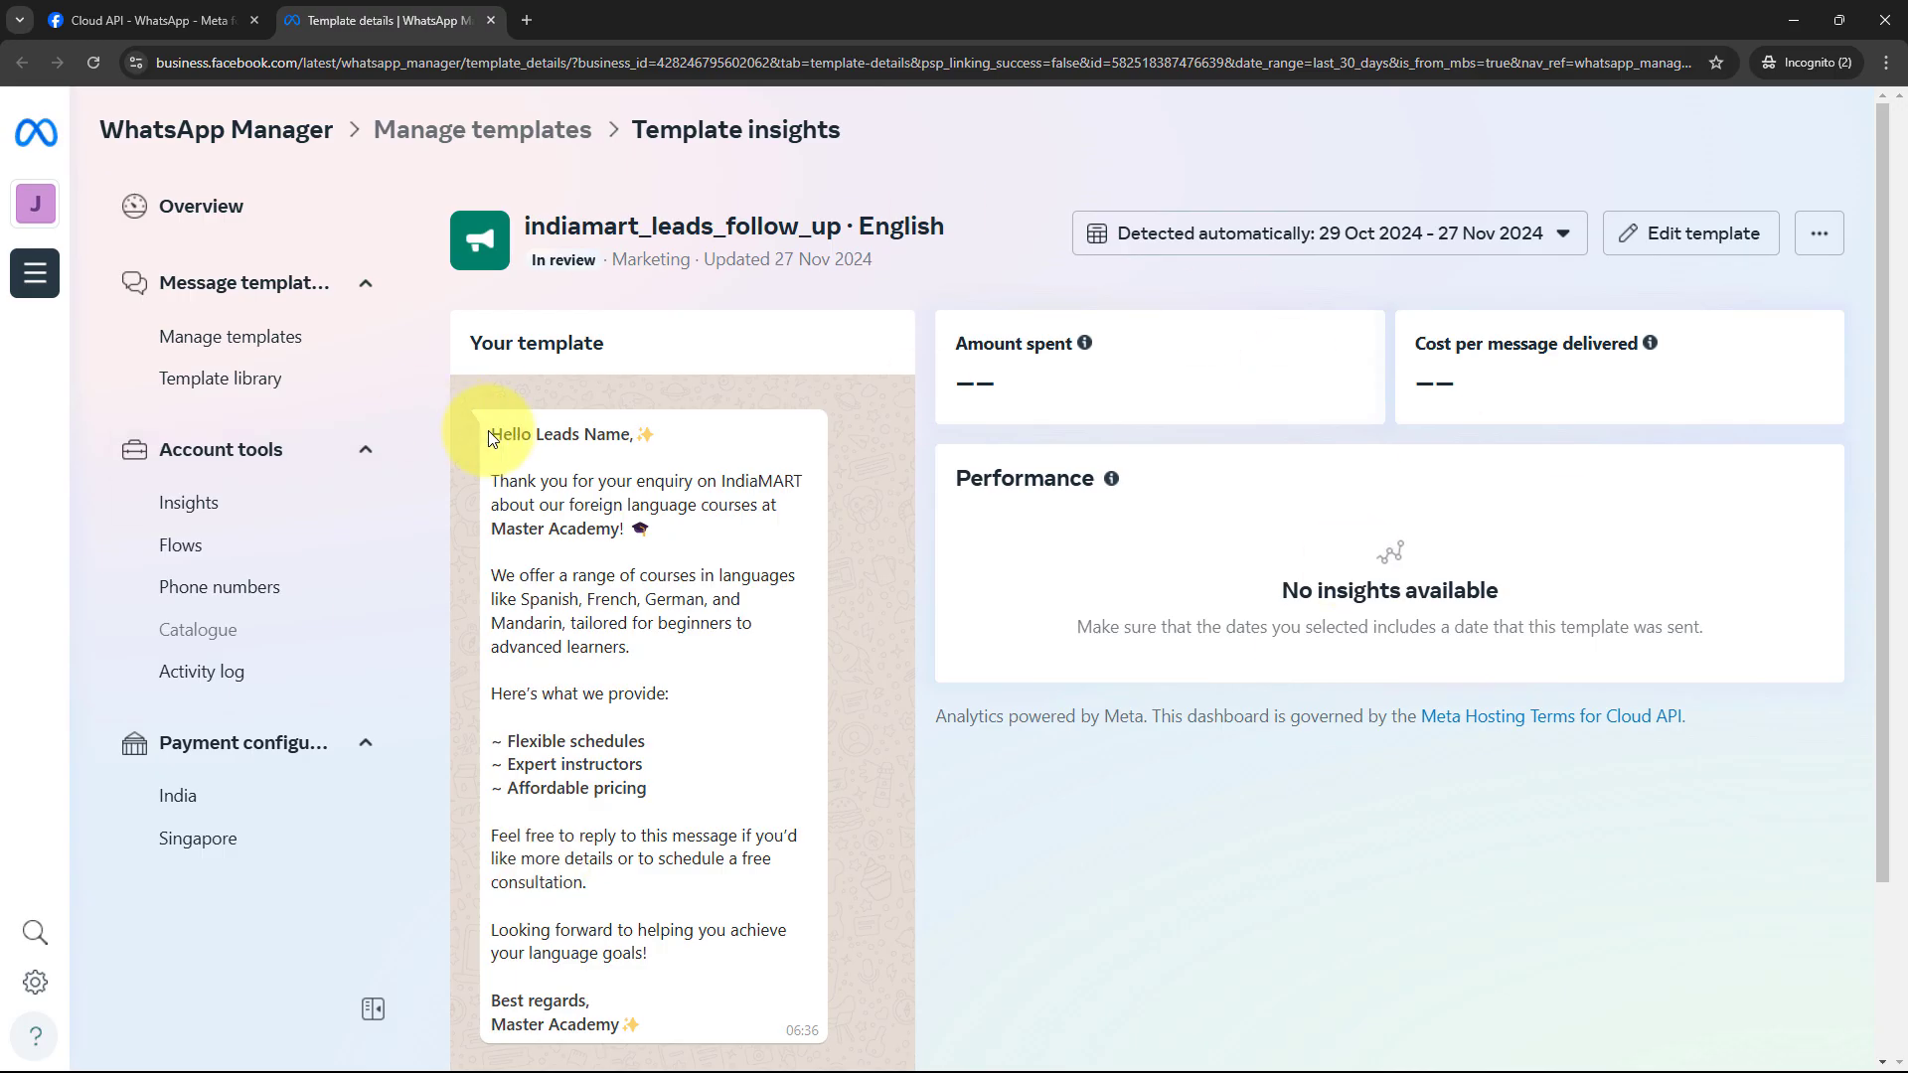
Review the indiamart_leads_follow_up template in WhatsApp Manager, checking its overall message, name and the Leads Name greeting
{"action": "left_click_drag", "start_coordinate": [487, 431], "coordinate": [727, 1029]}
{"action": "left_click", "coordinate": [741, 934]}
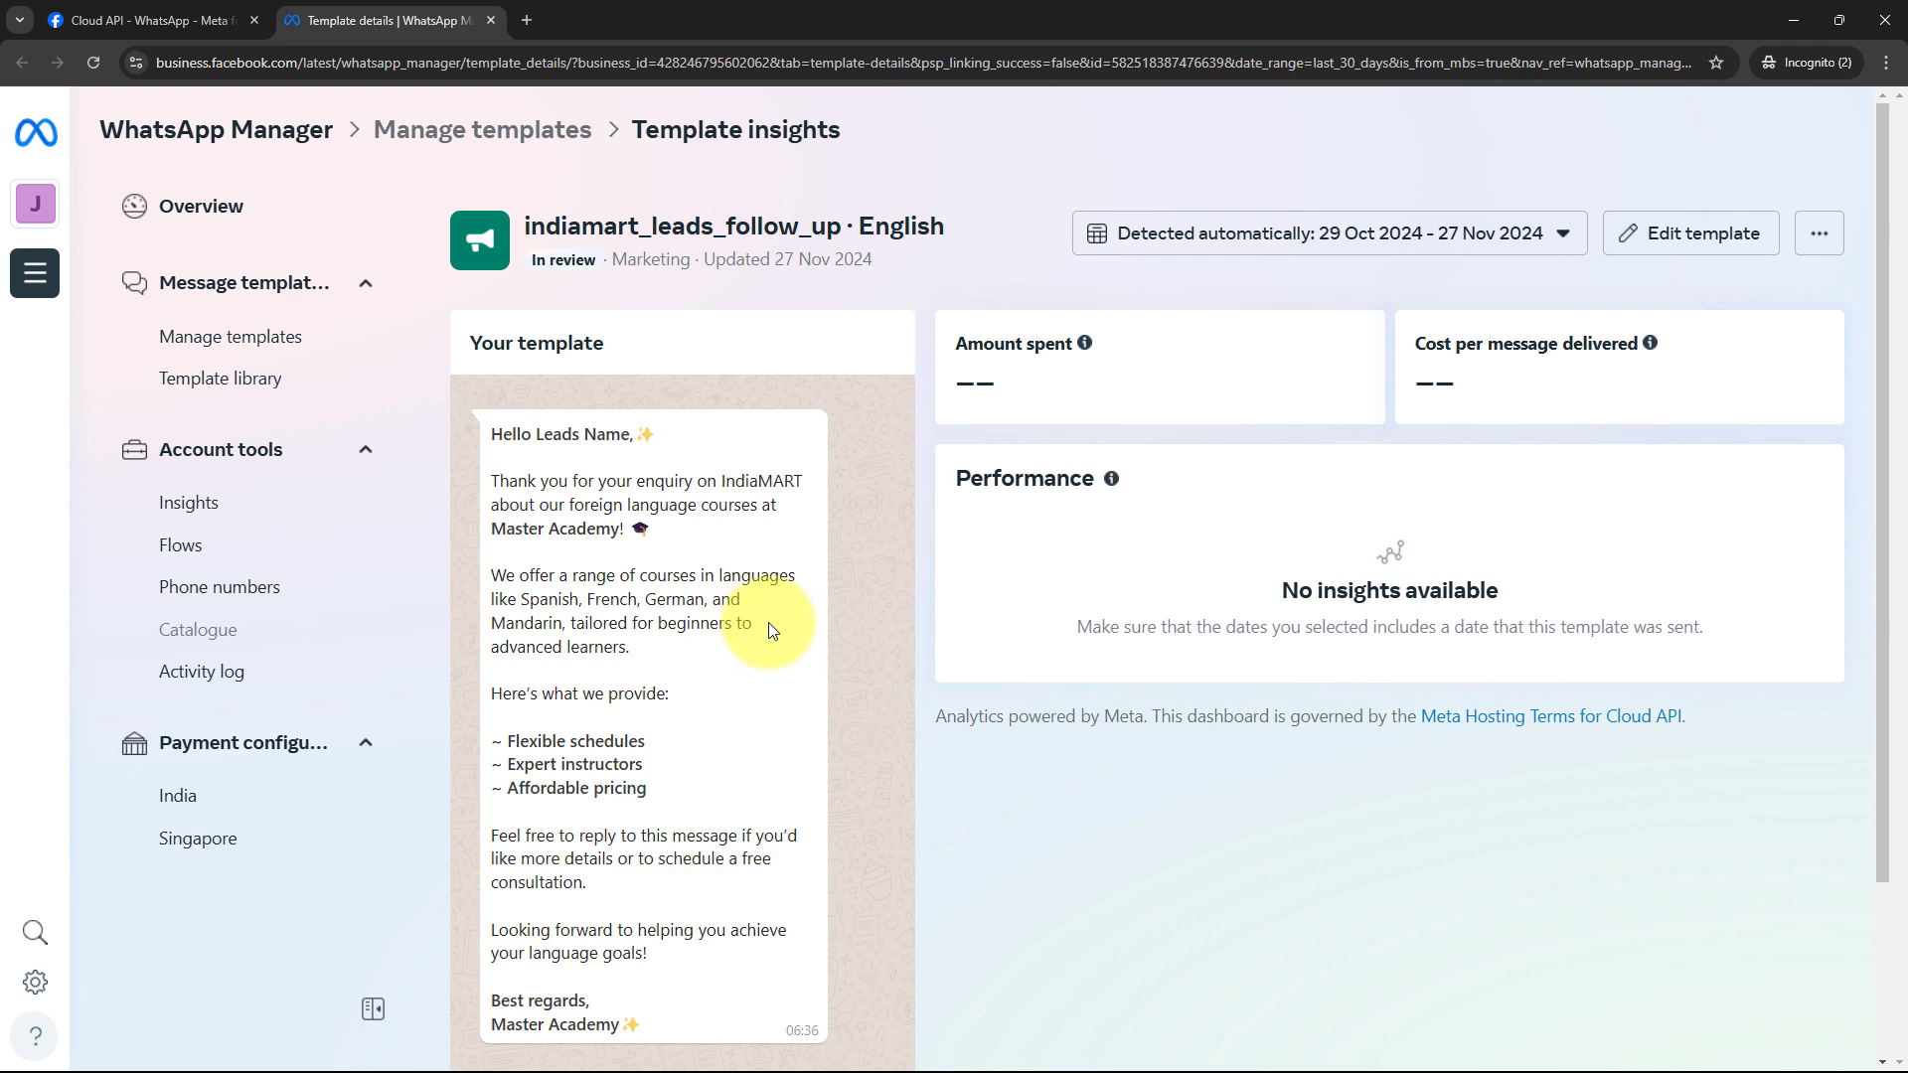
{"action": "left_click_drag", "start_coordinate": [488, 431], "coordinate": [690, 1023]}
{"action": "left_click", "coordinate": [688, 1021]}
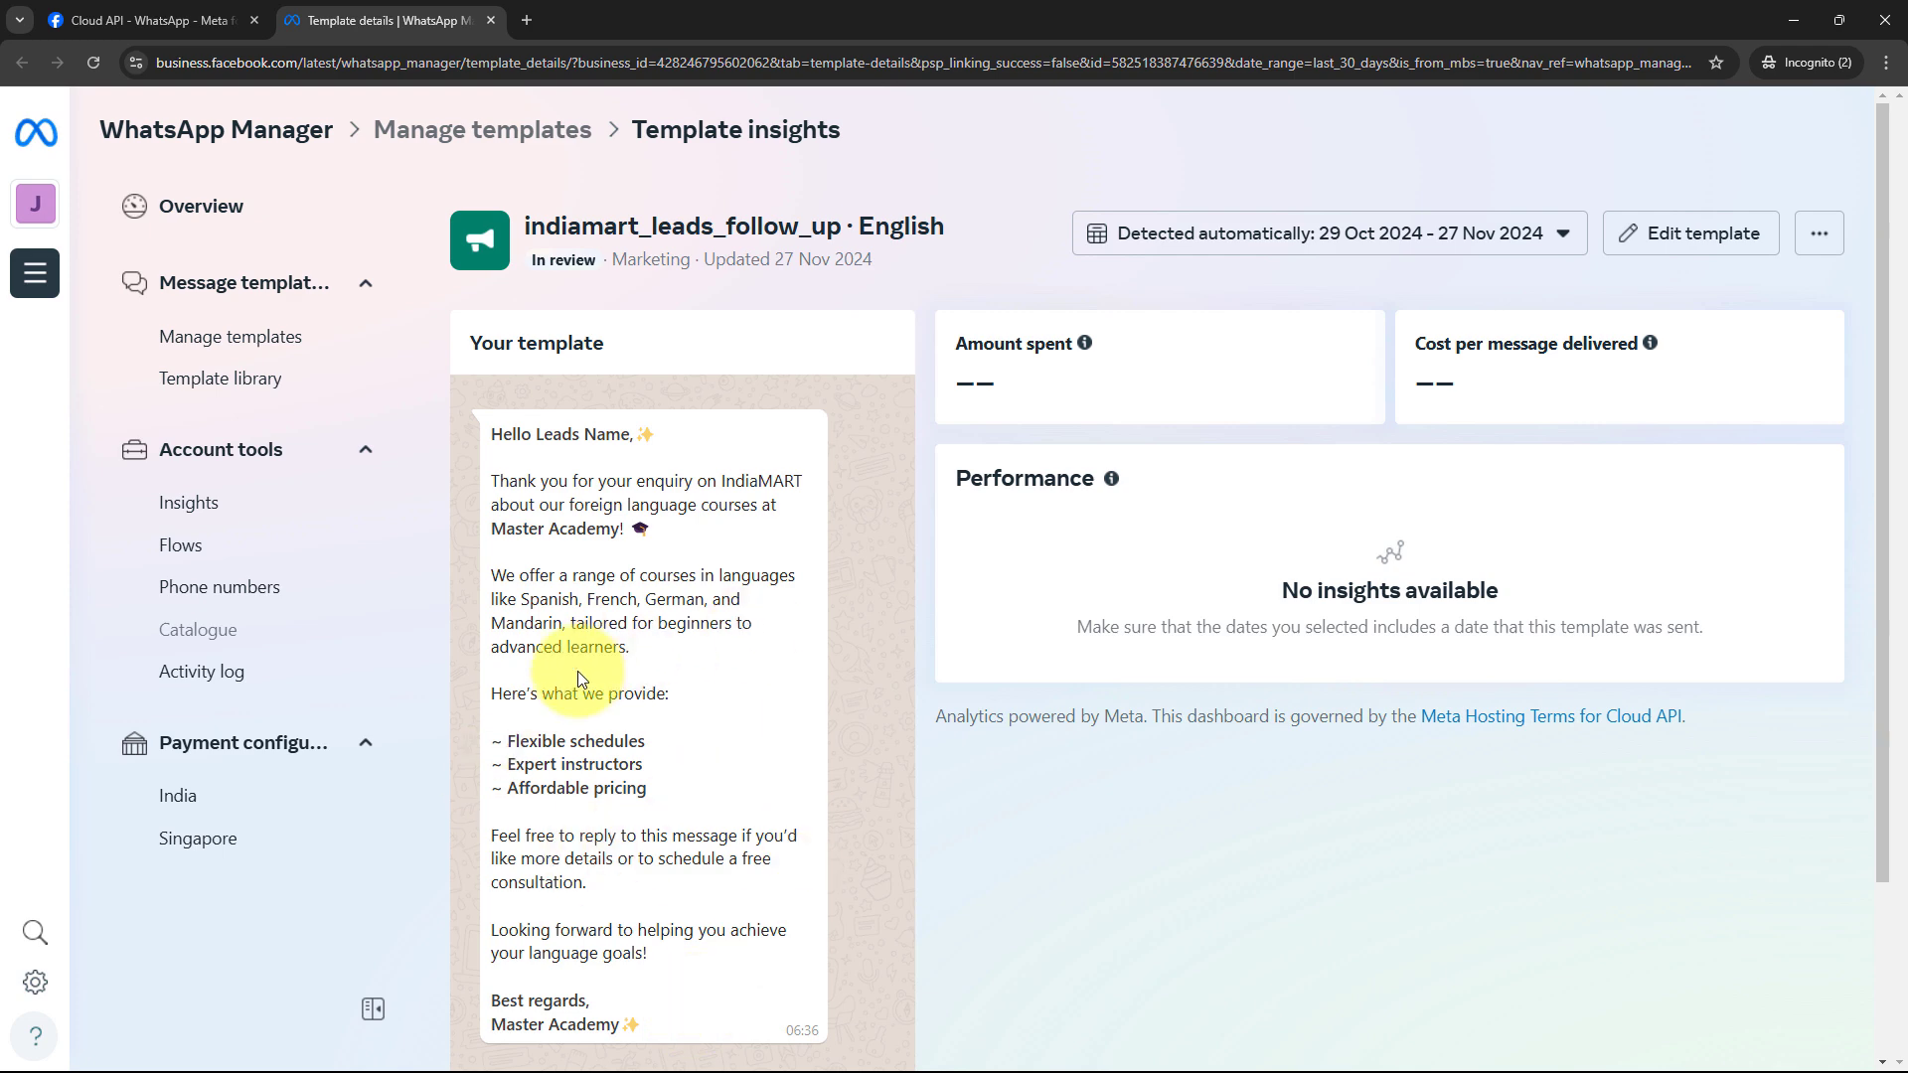
{"action": "left_click_drag", "start_coordinate": [489, 432], "coordinate": [708, 845]}
{"action": "left_click", "coordinate": [707, 845]}
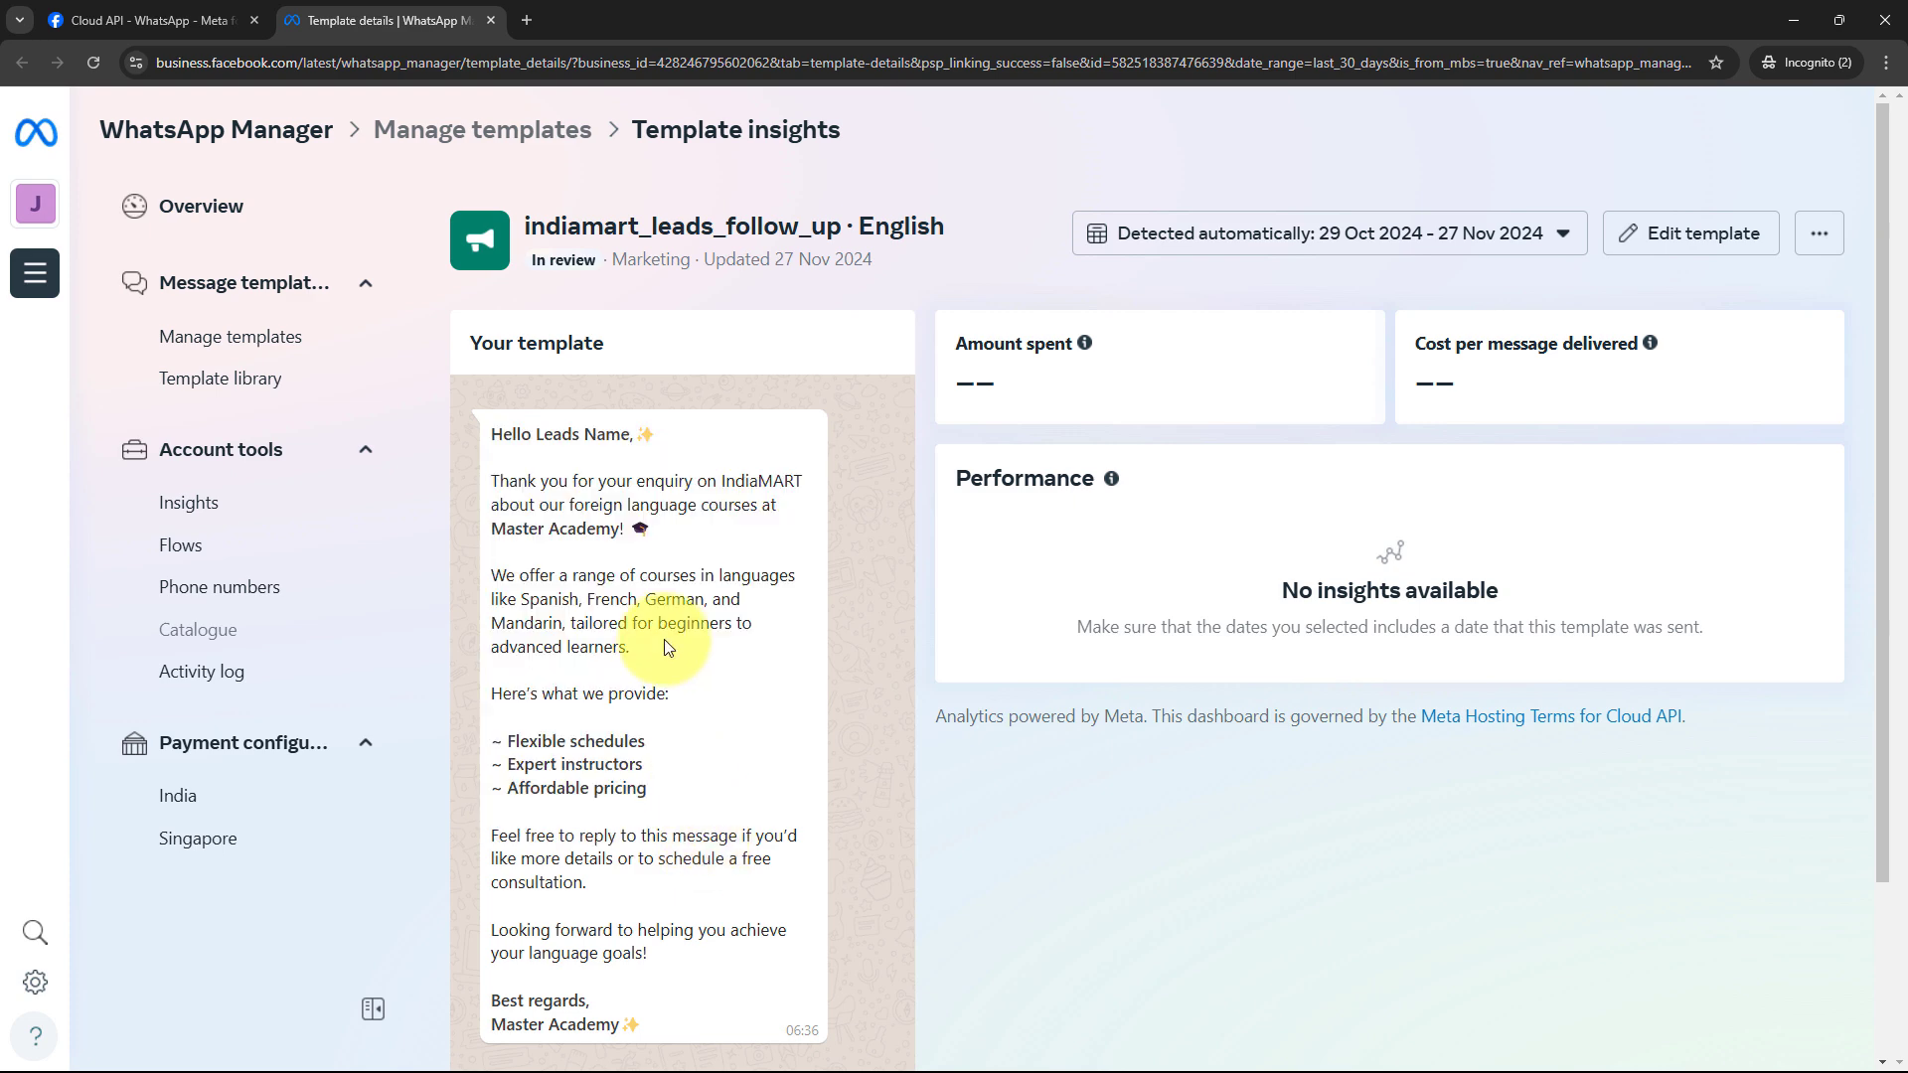
{"action": "left_click_drag", "start_coordinate": [537, 229], "coordinate": [829, 227]}
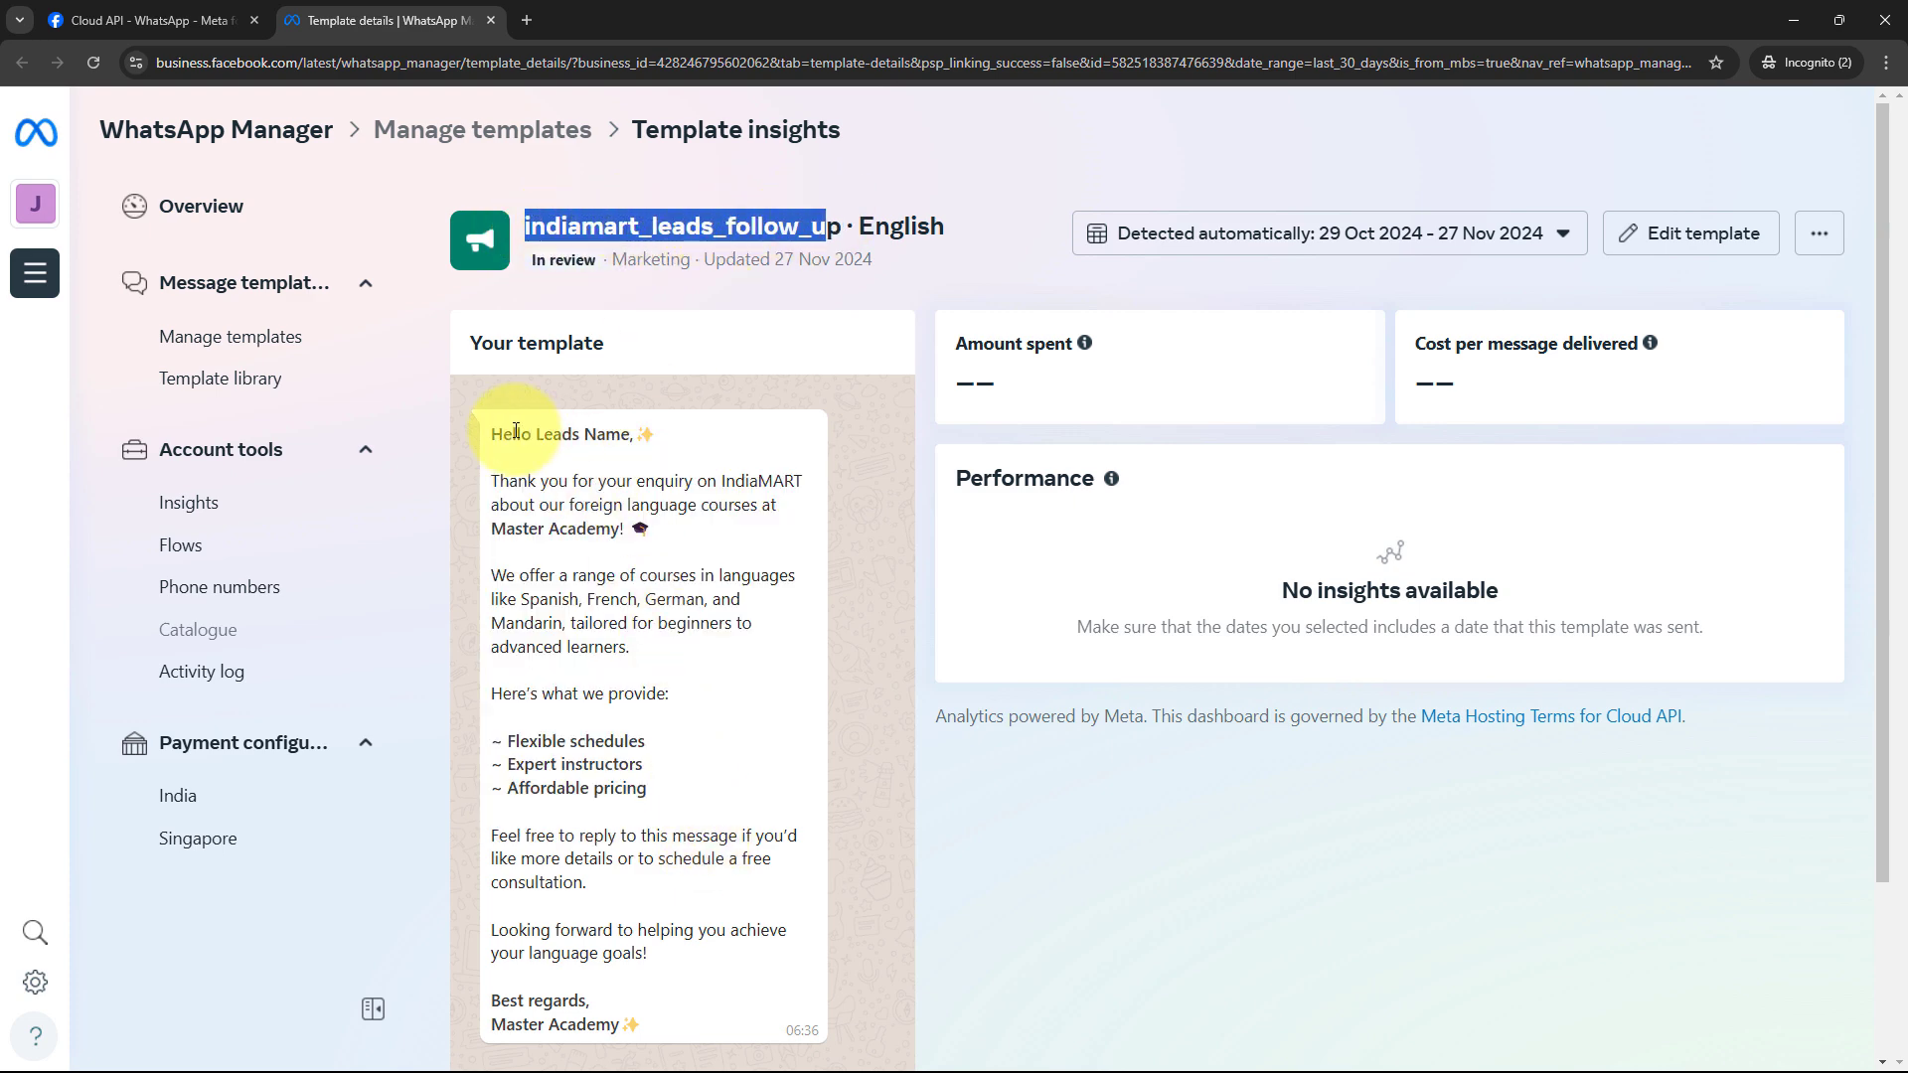
{"action": "left_click", "coordinate": [495, 431]}
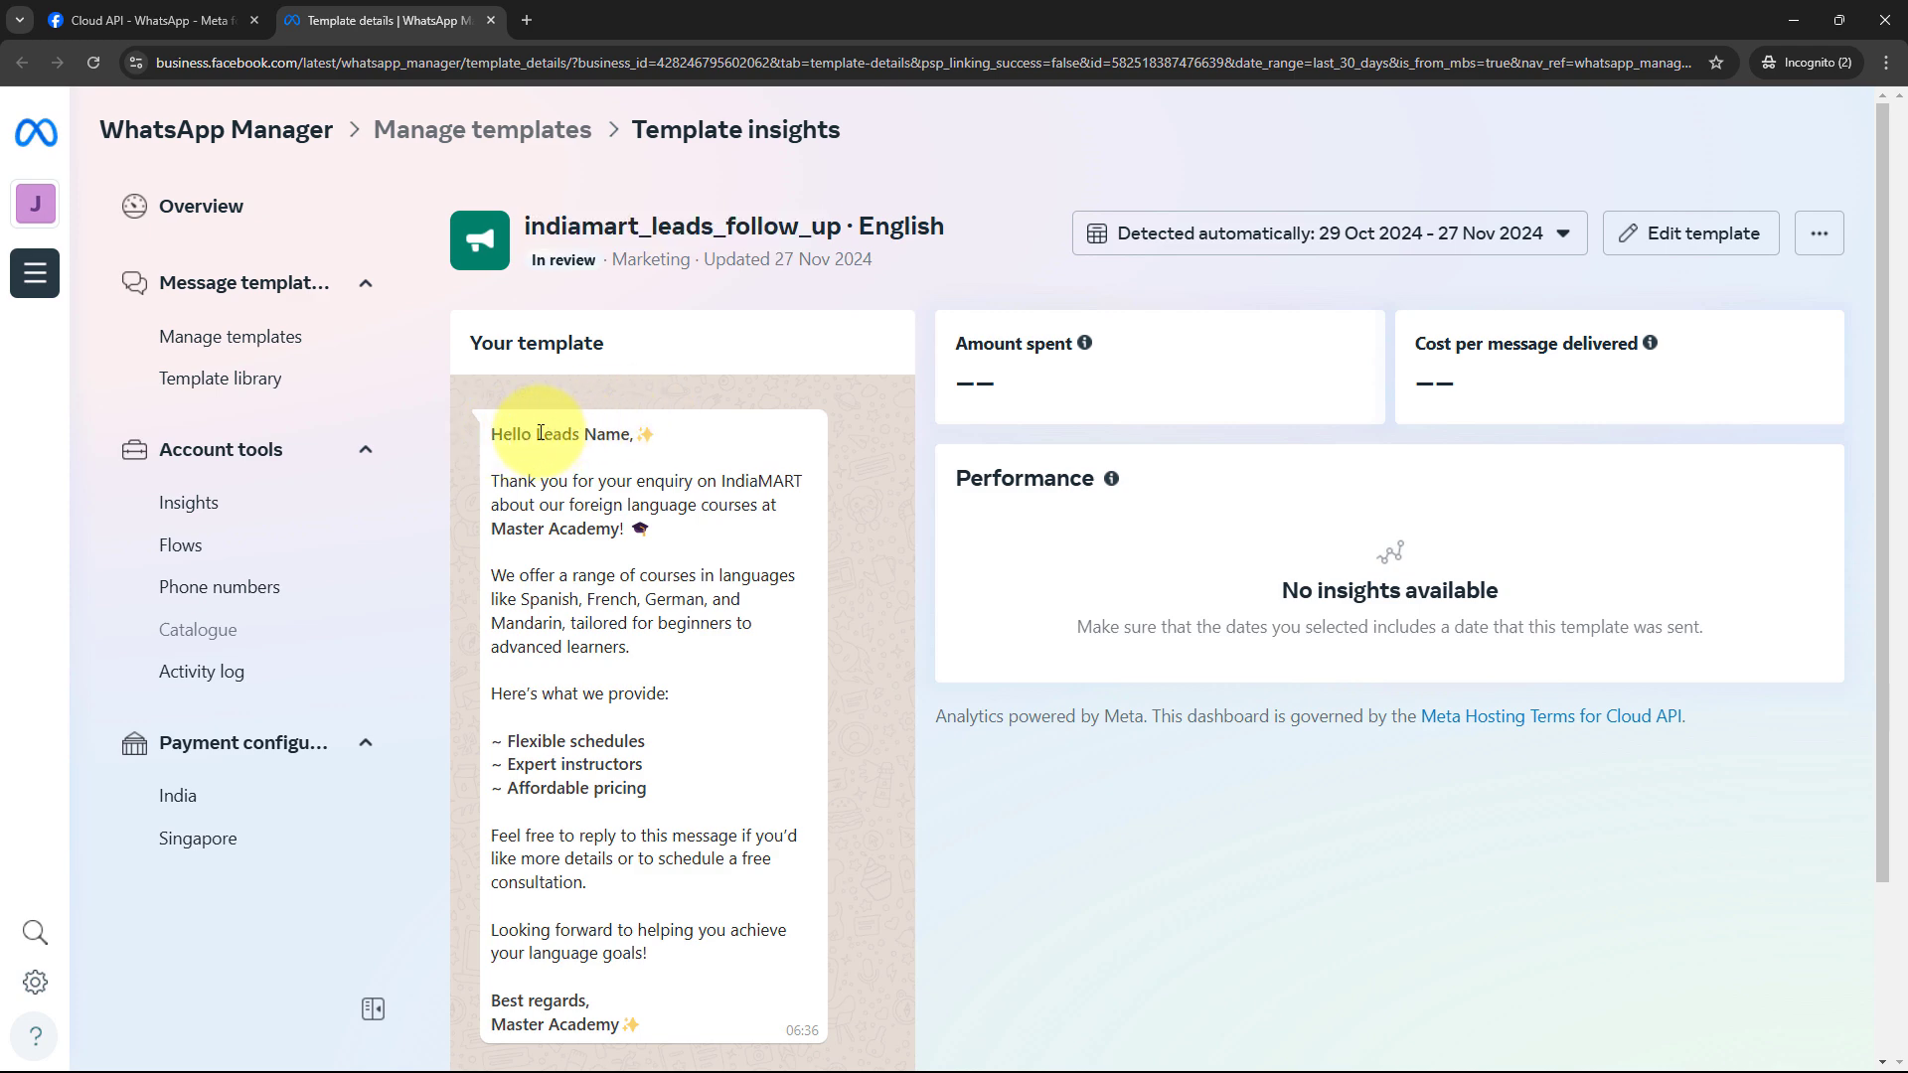
{"action": "left_click_drag", "start_coordinate": [537, 431], "coordinate": [624, 434]}
{"action": "left_click", "coordinate": [624, 434]}
{"action": "left_click", "coordinate": [761, 453]}
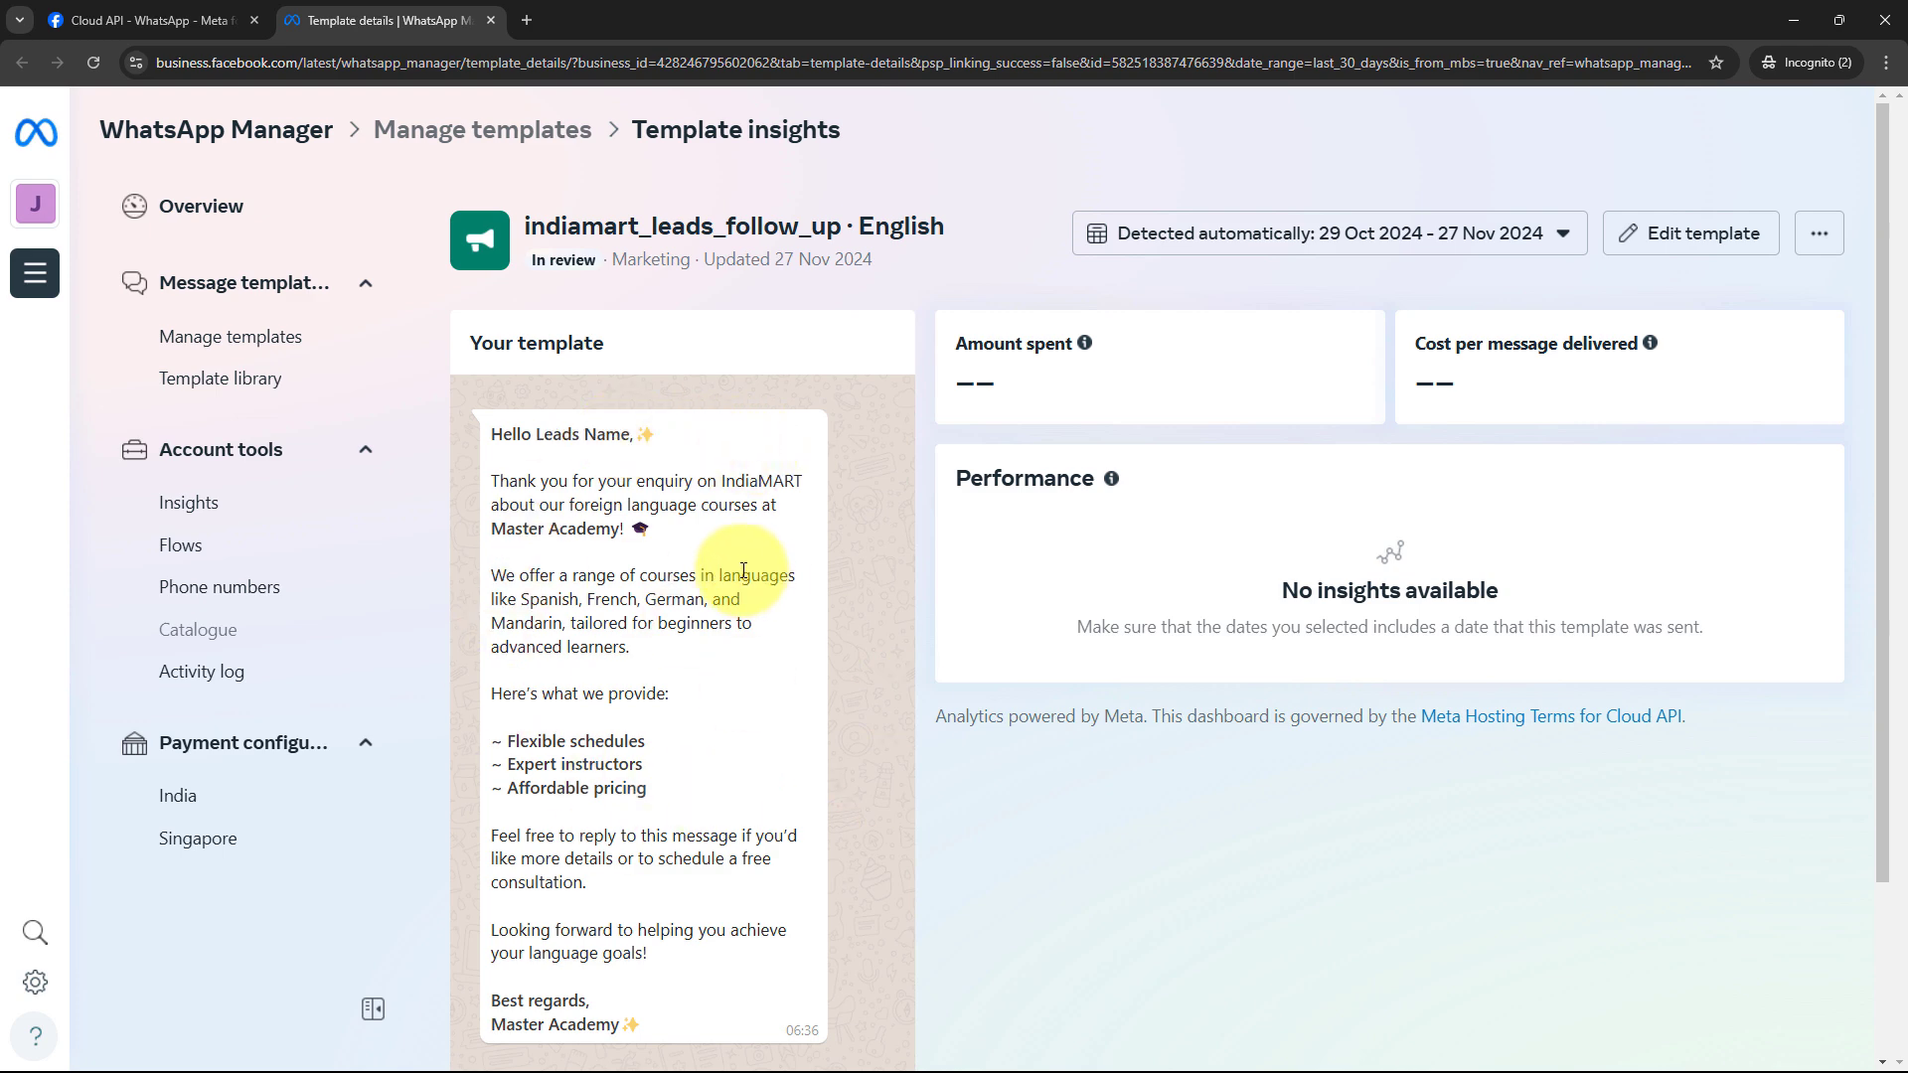
Read the template's thank-you text, language courses, offerings, consultation invitation and closing, and return to the Pabbly Connect workflow
{"action": "left_click_drag", "start_coordinate": [497, 482], "coordinate": [614, 529]}
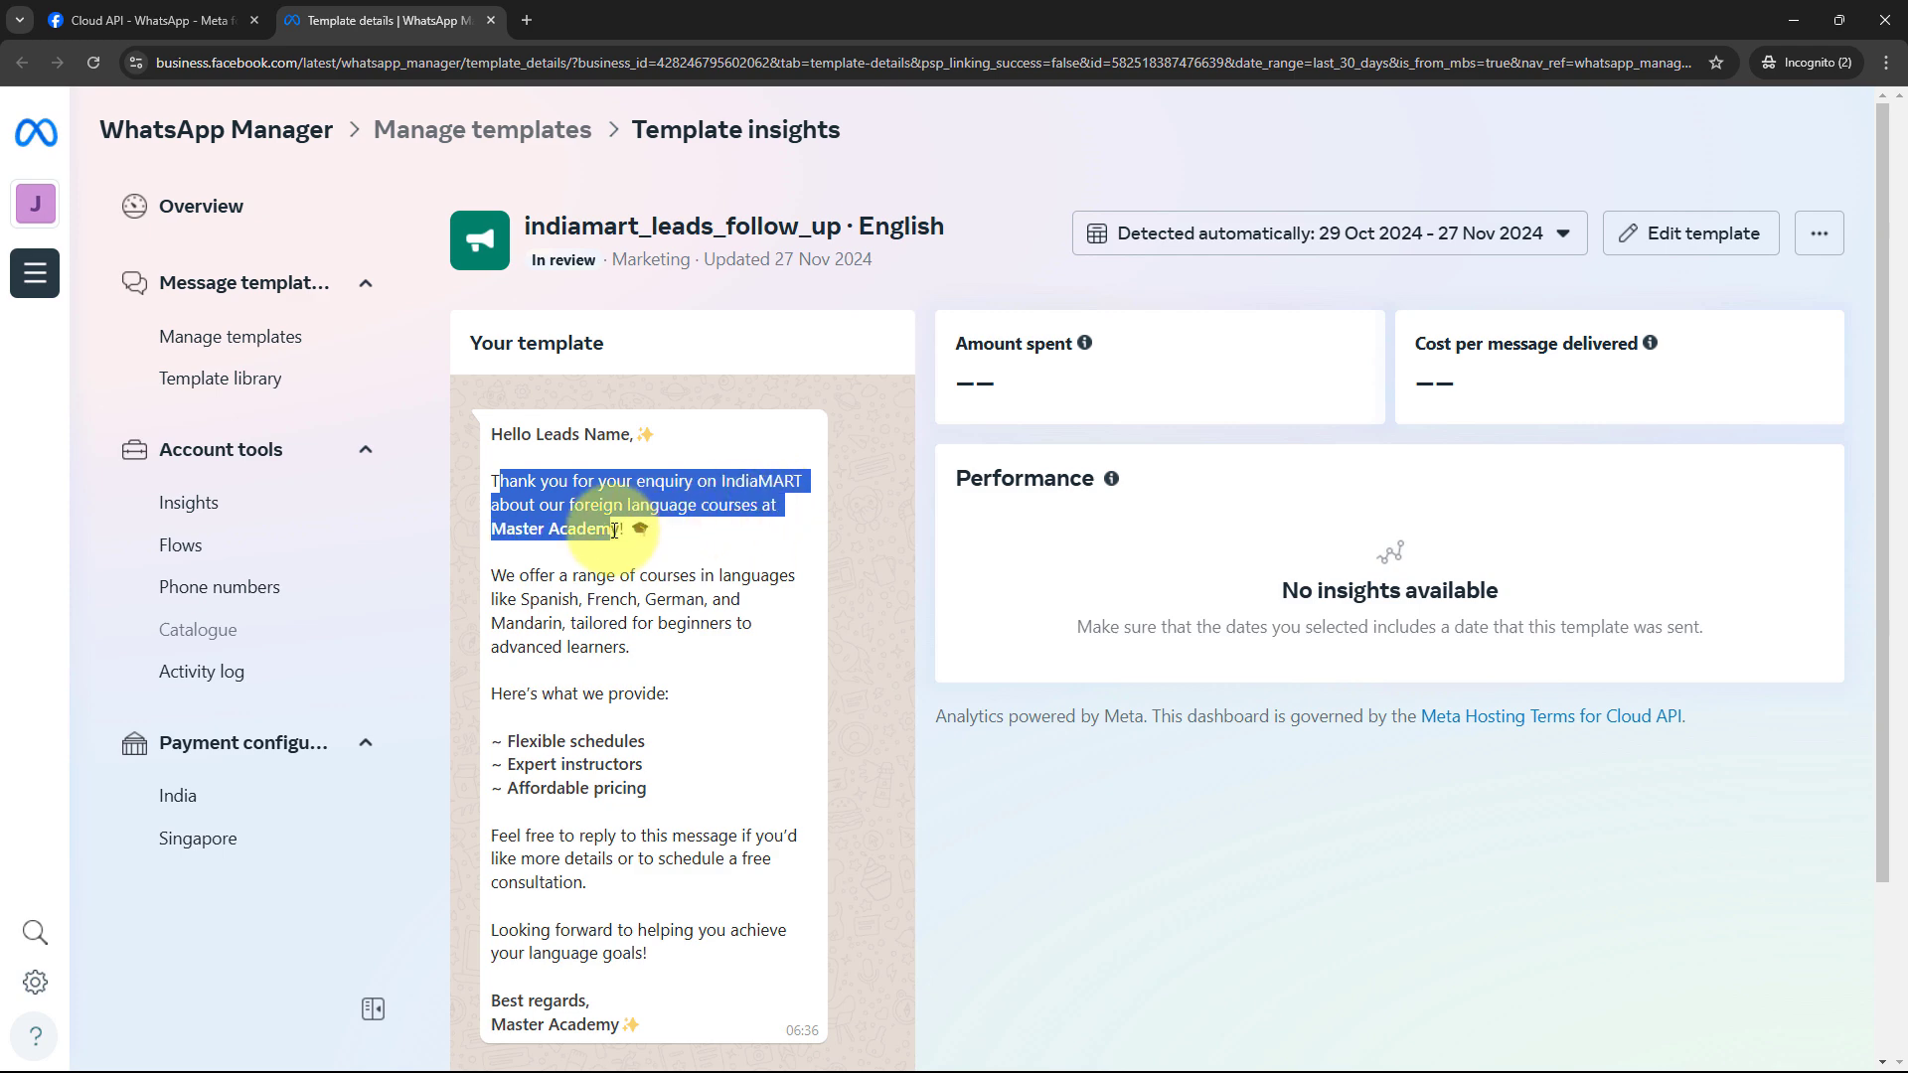
{"action": "left_click", "coordinate": [608, 538]}
{"action": "scroll", "coordinate": [601, 546], "scroll_direction": "down", "scroll_amount": 2}
{"action": "left_click_drag", "start_coordinate": [493, 390], "coordinate": [674, 463]}
{"action": "left_click", "coordinate": [673, 463]}
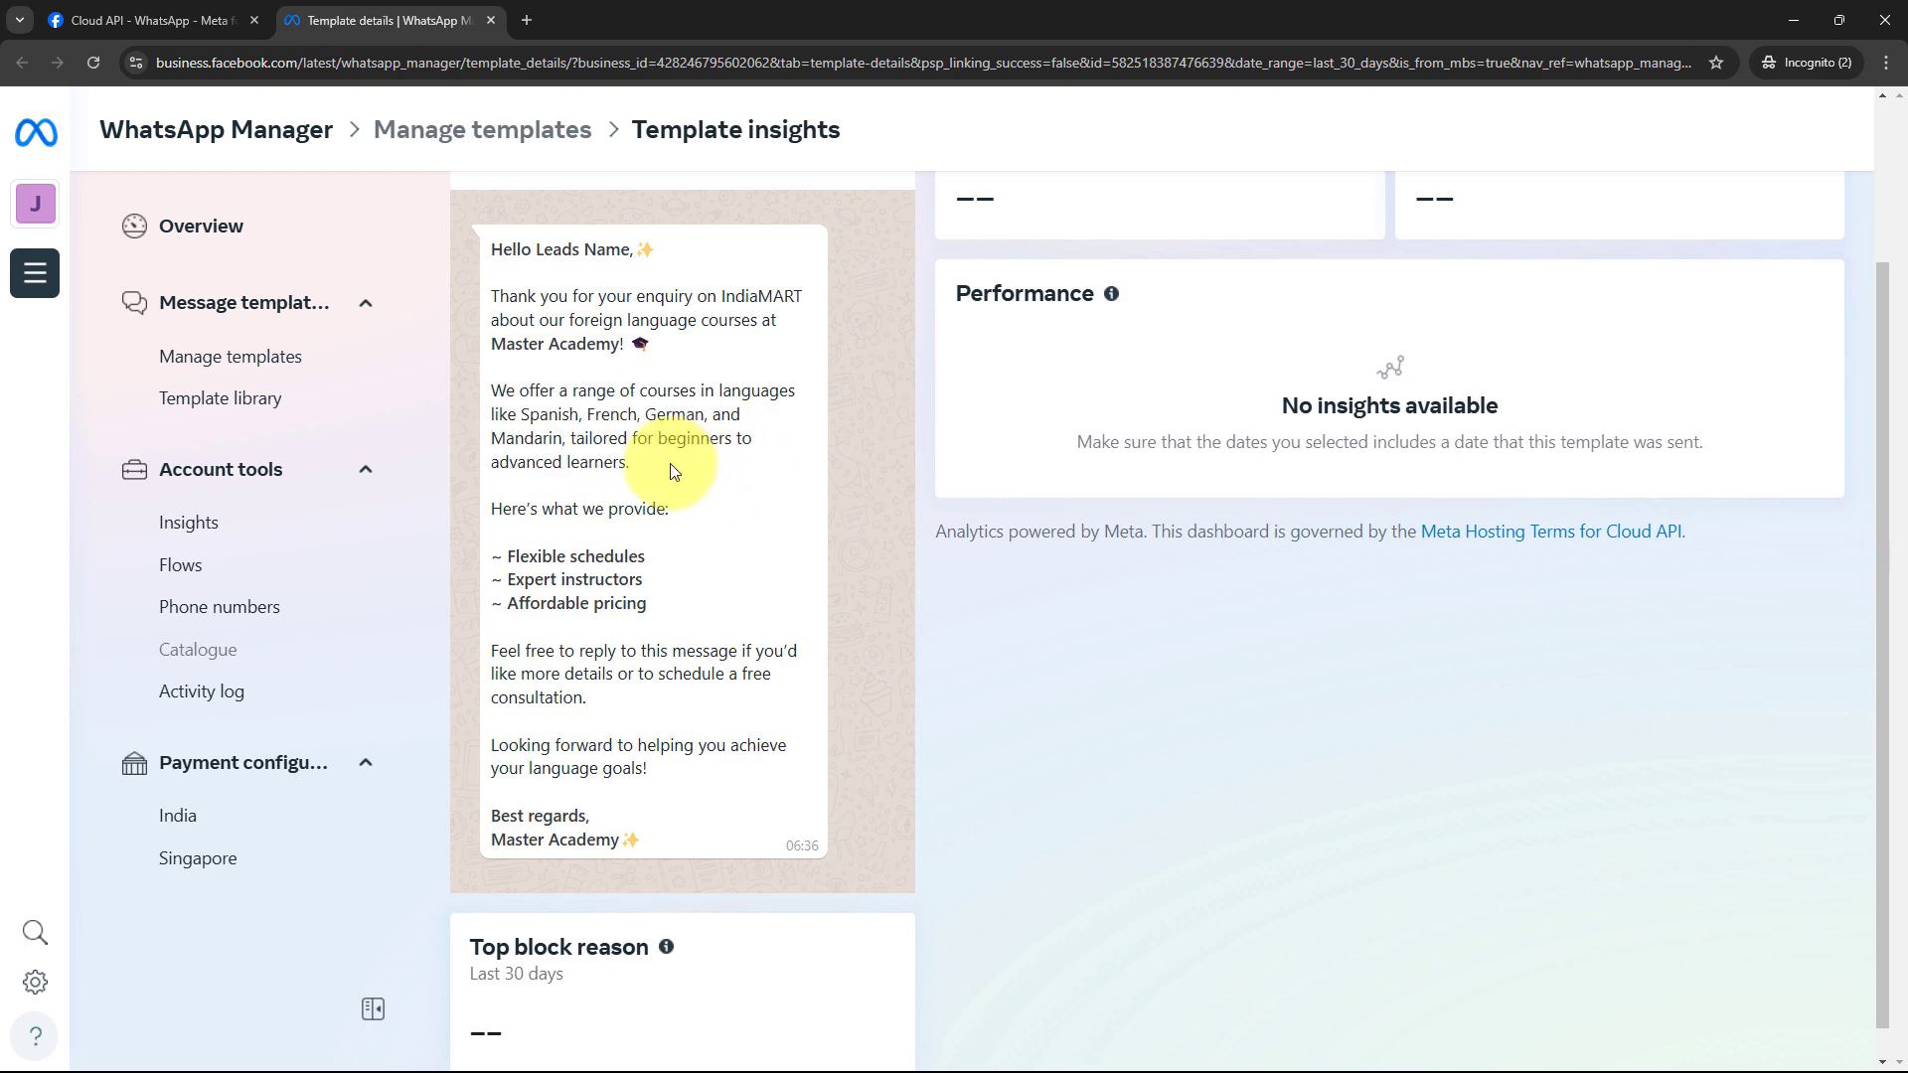
{"action": "left_click_drag", "start_coordinate": [502, 508], "coordinate": [646, 554]}
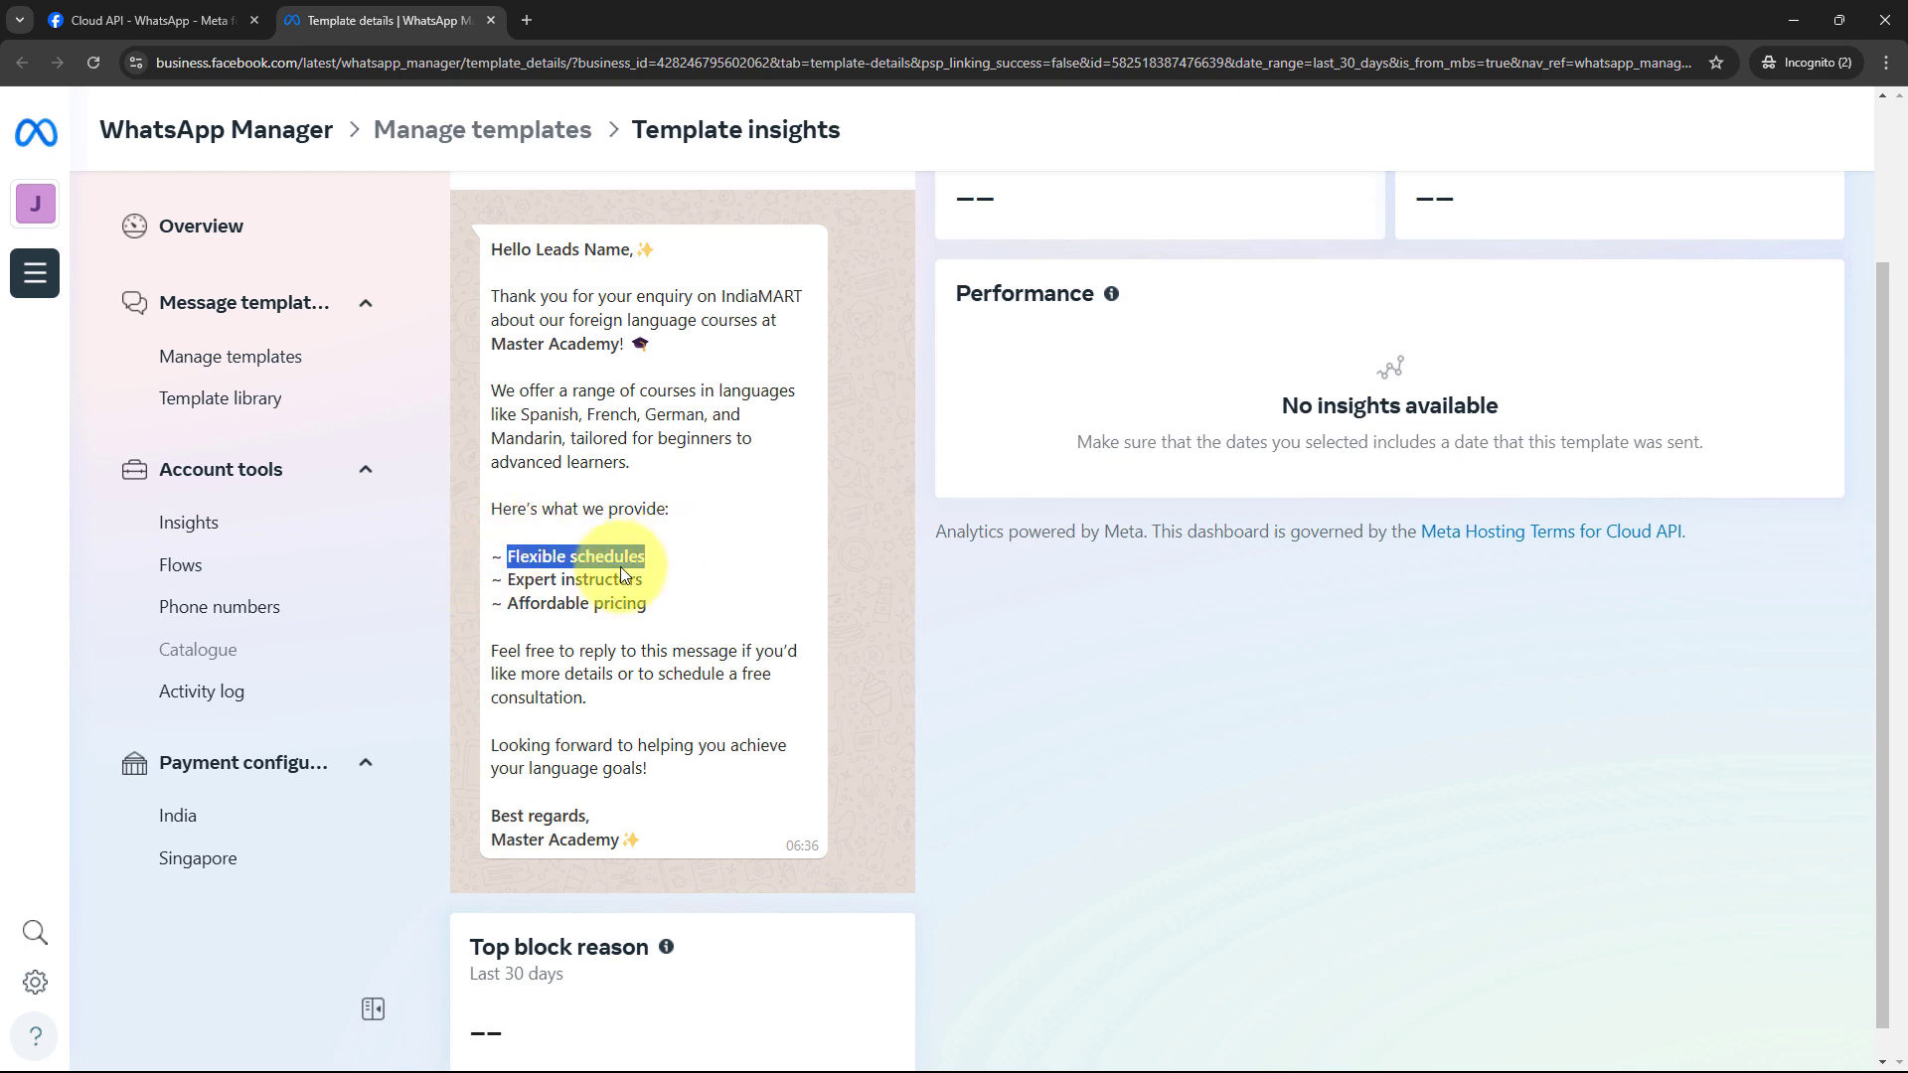
{"action": "left_click", "coordinate": [553, 572]}
{"action": "left_click_drag", "start_coordinate": [516, 579], "coordinate": [736, 698]}
{"action": "left_click", "coordinate": [758, 690]}
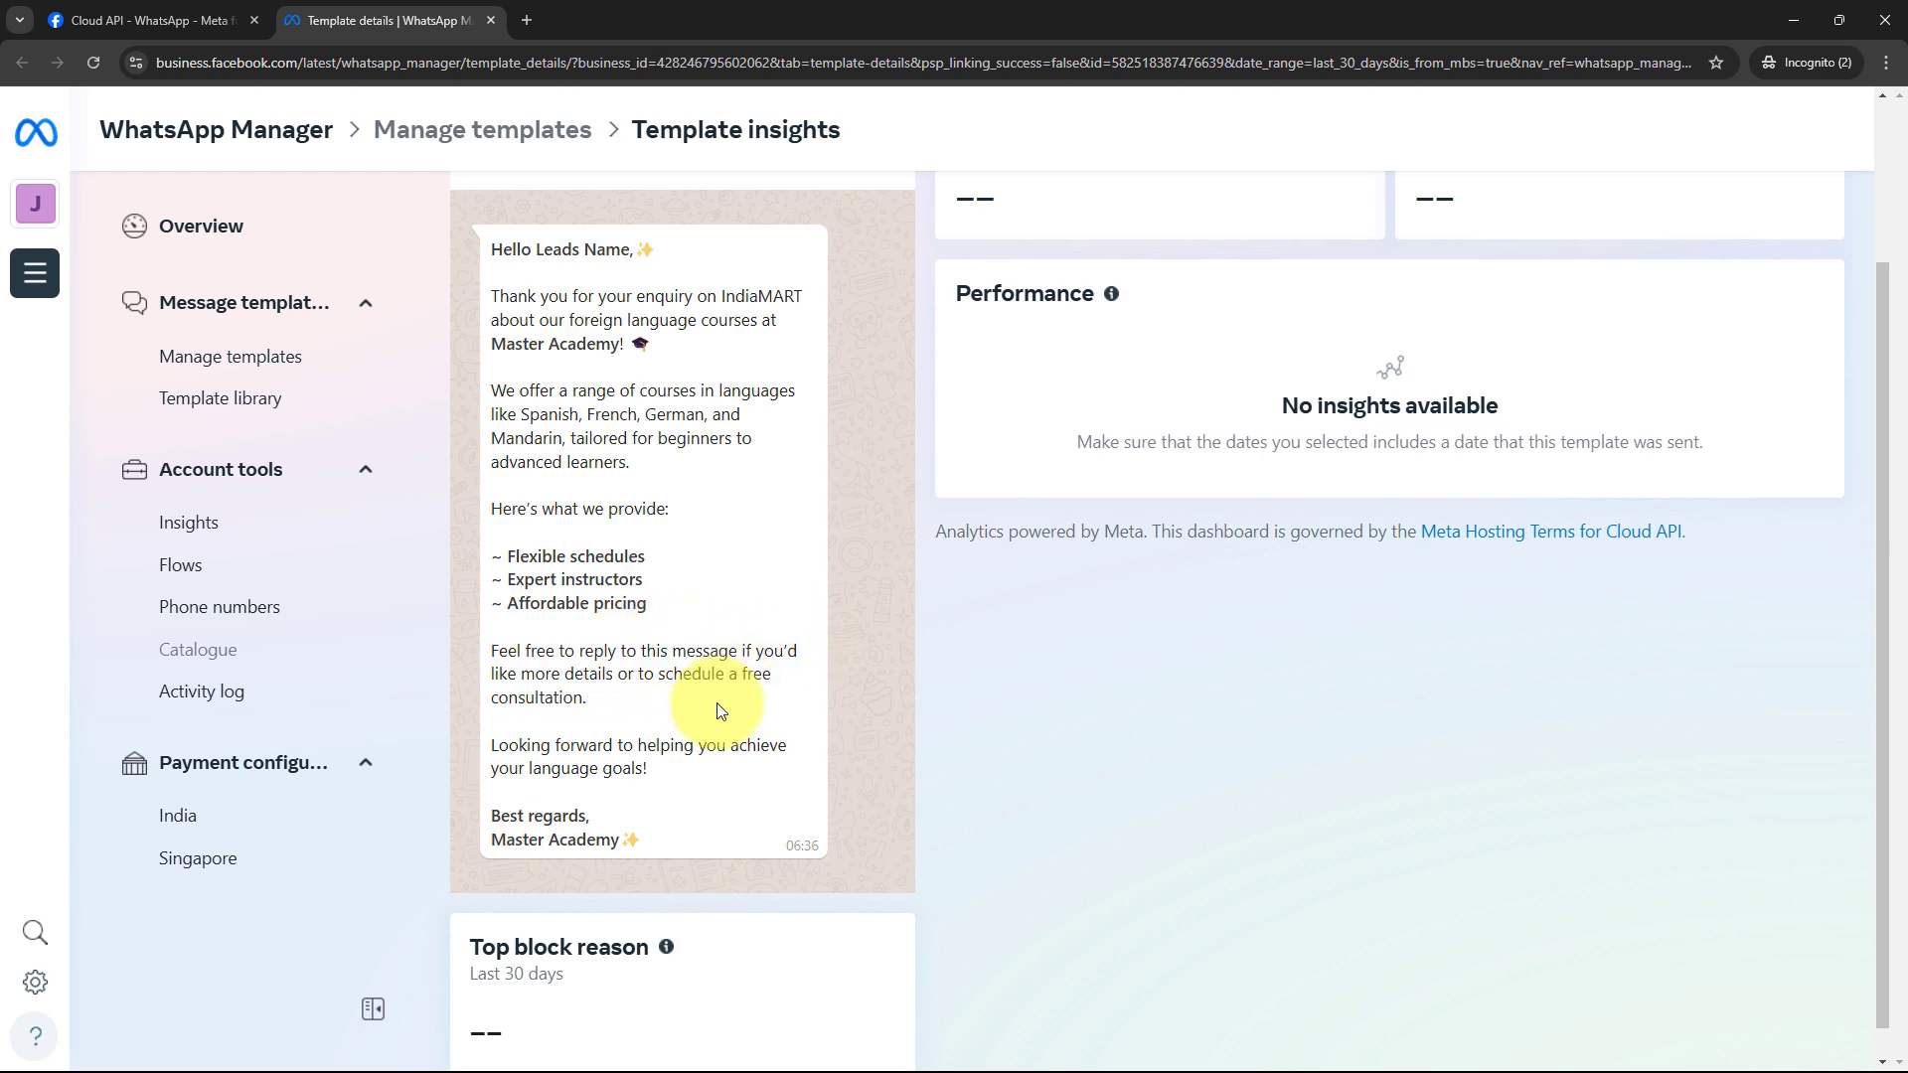
{"action": "left_click_drag", "start_coordinate": [498, 747], "coordinate": [683, 830]}
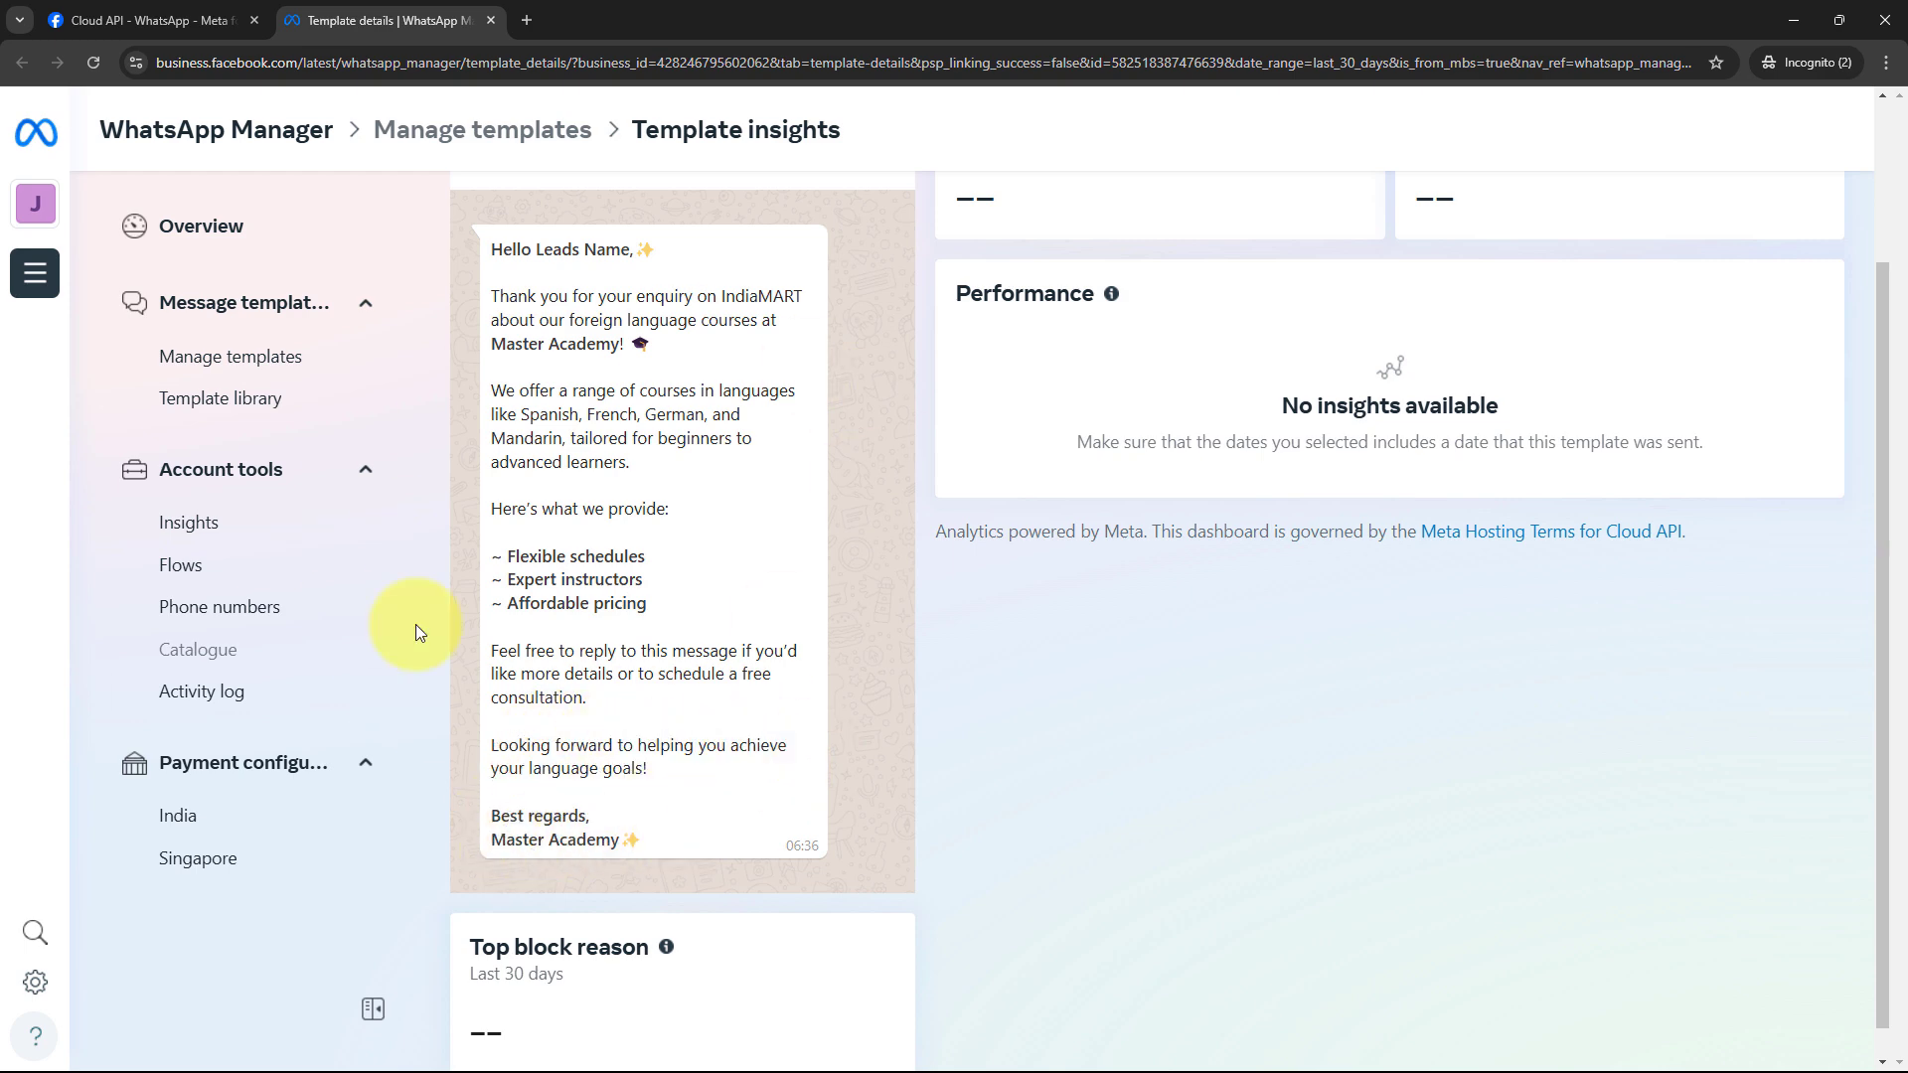
{"action": "scroll", "coordinate": [1105, 693], "scroll_direction": "up", "scroll_amount": 2}
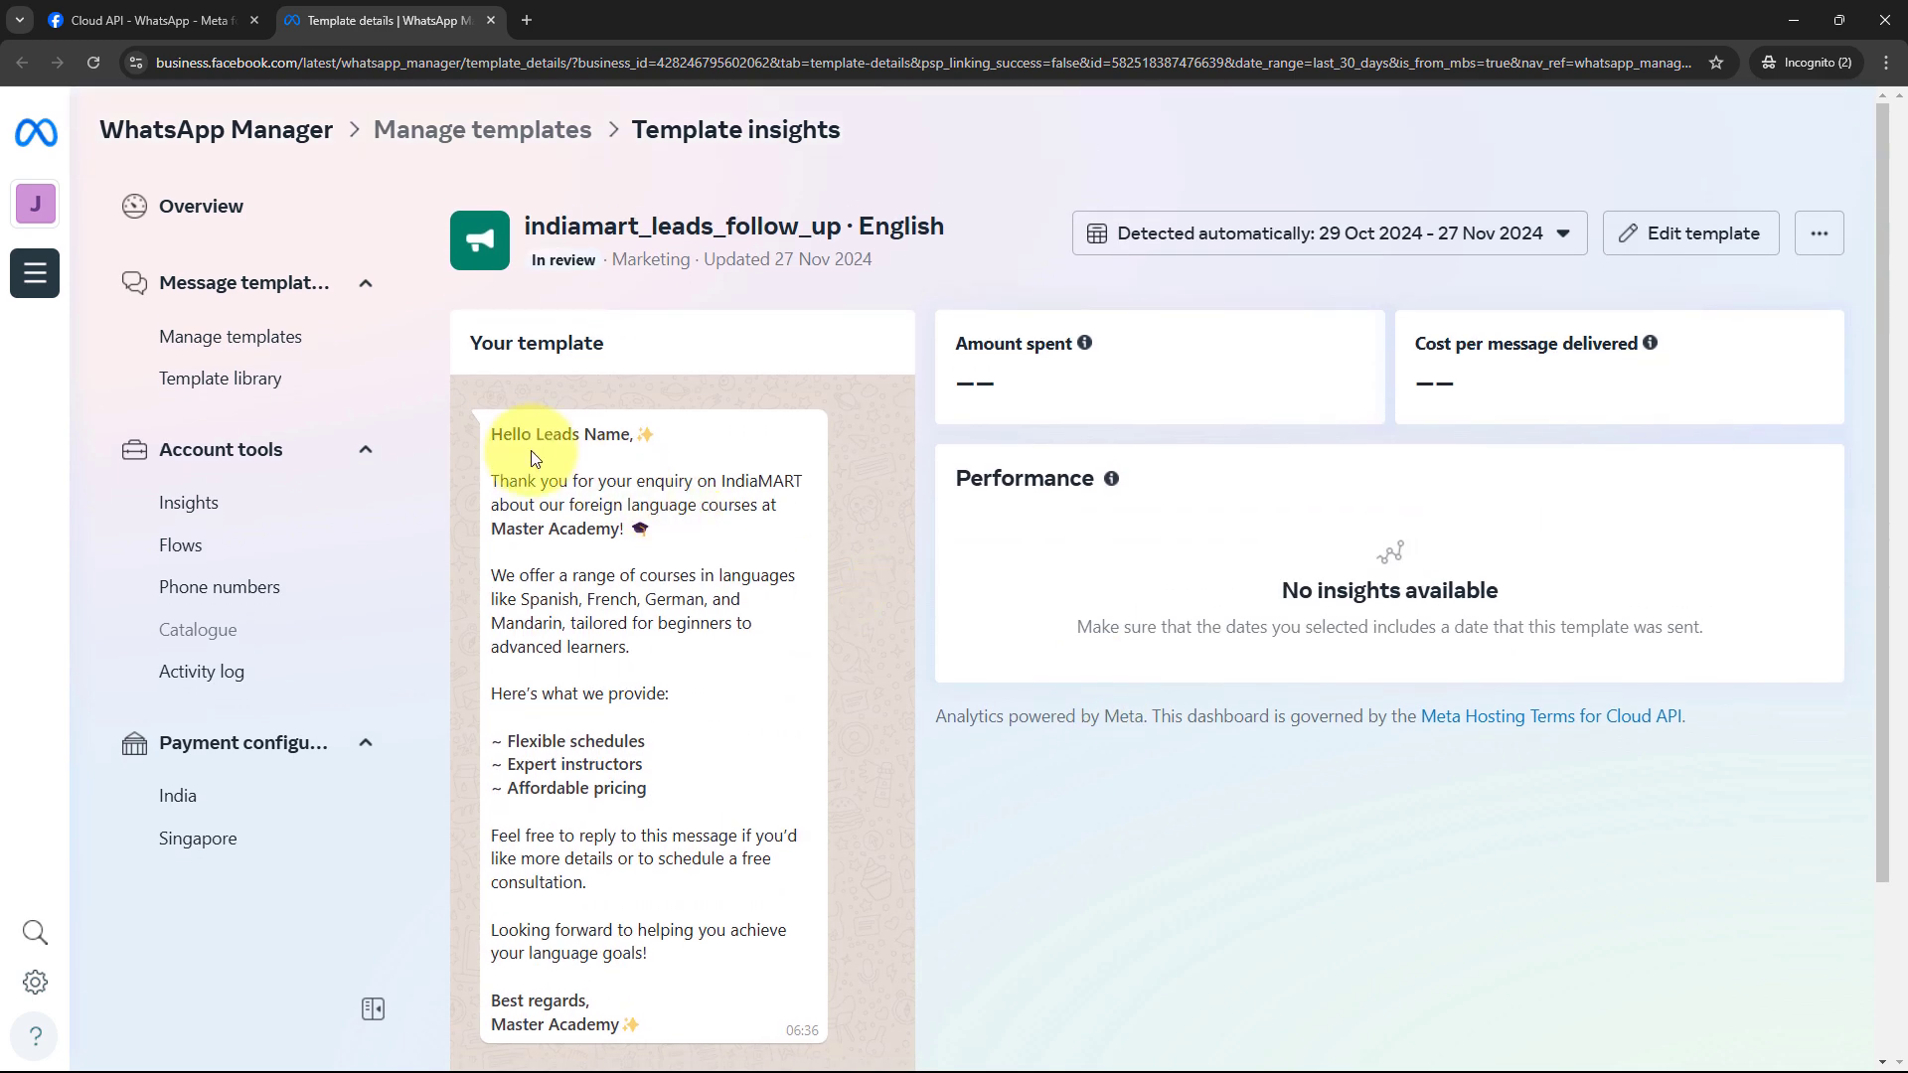
{"action": "left_click_drag", "start_coordinate": [489, 434], "coordinate": [788, 1041]}
{"action": "left_click", "coordinate": [831, 855]}
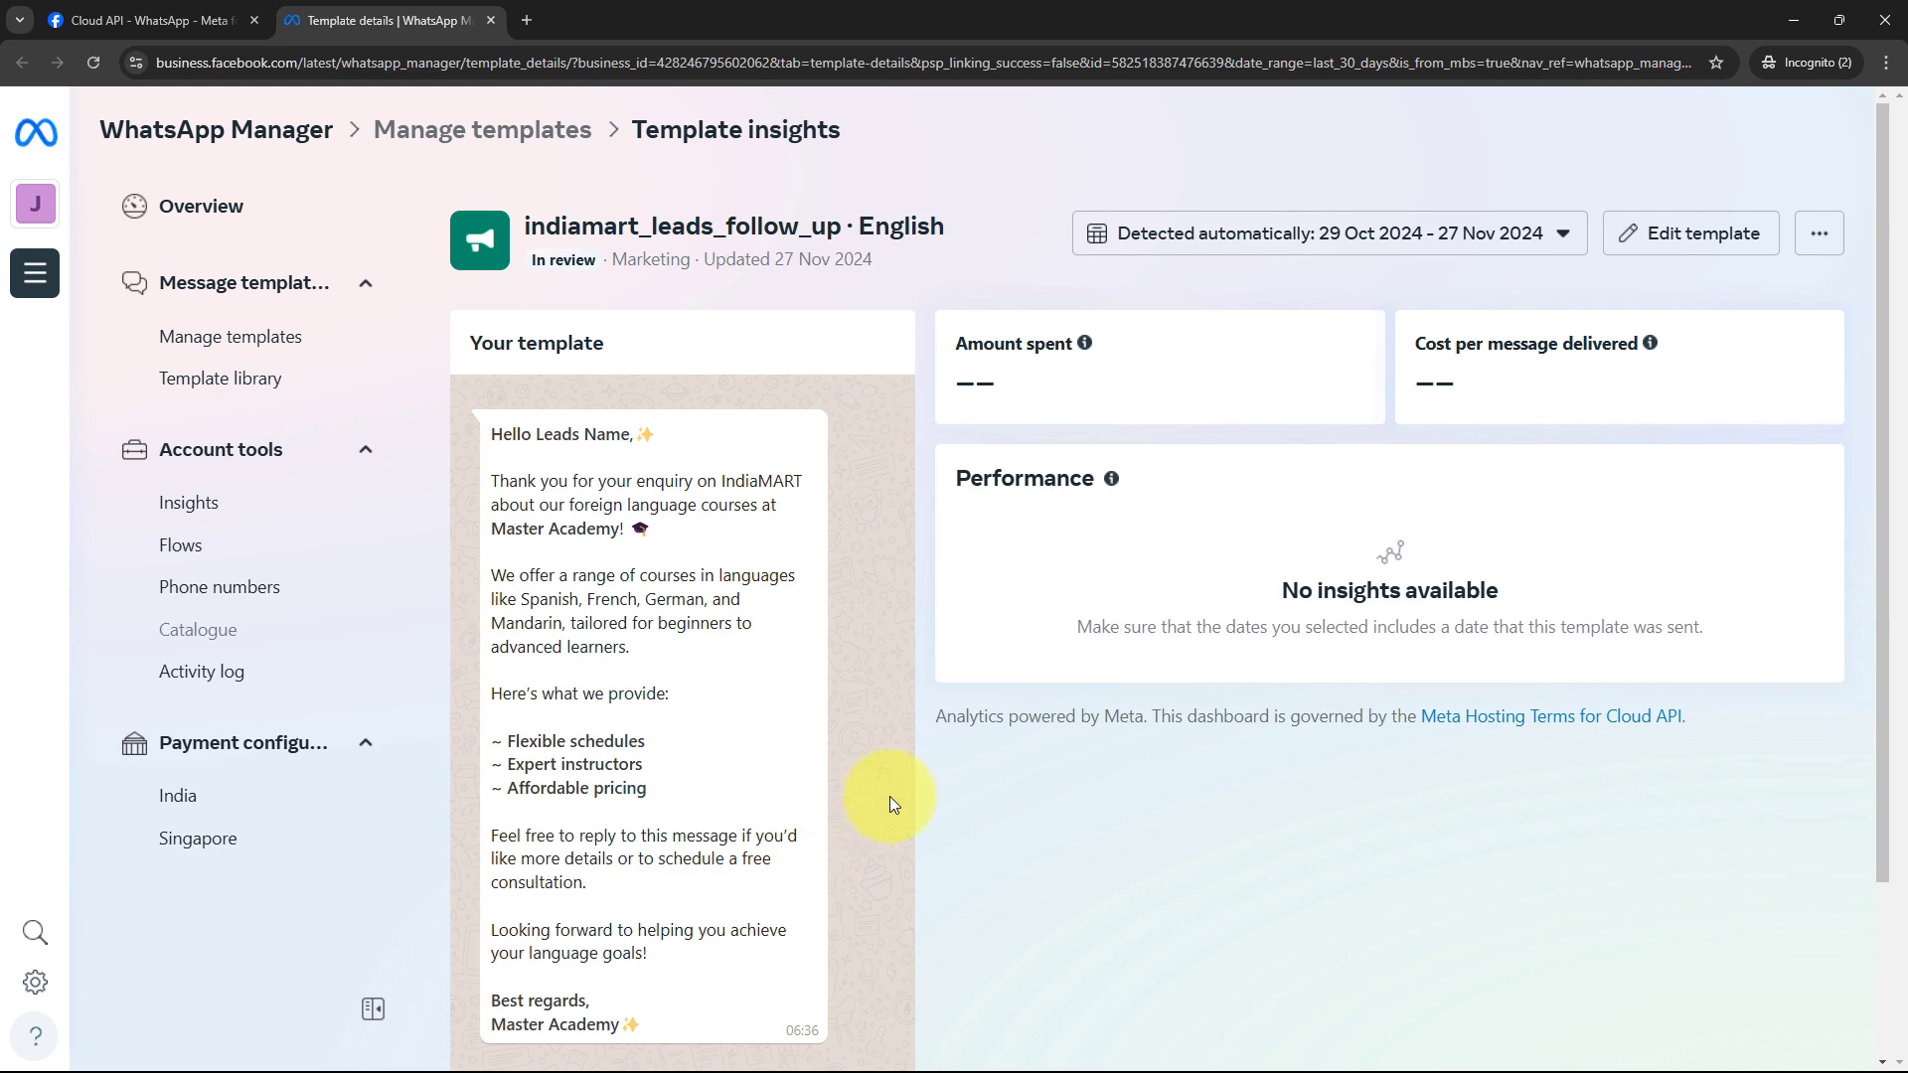
{"action": "left_click", "coordinate": [1793, 21]}
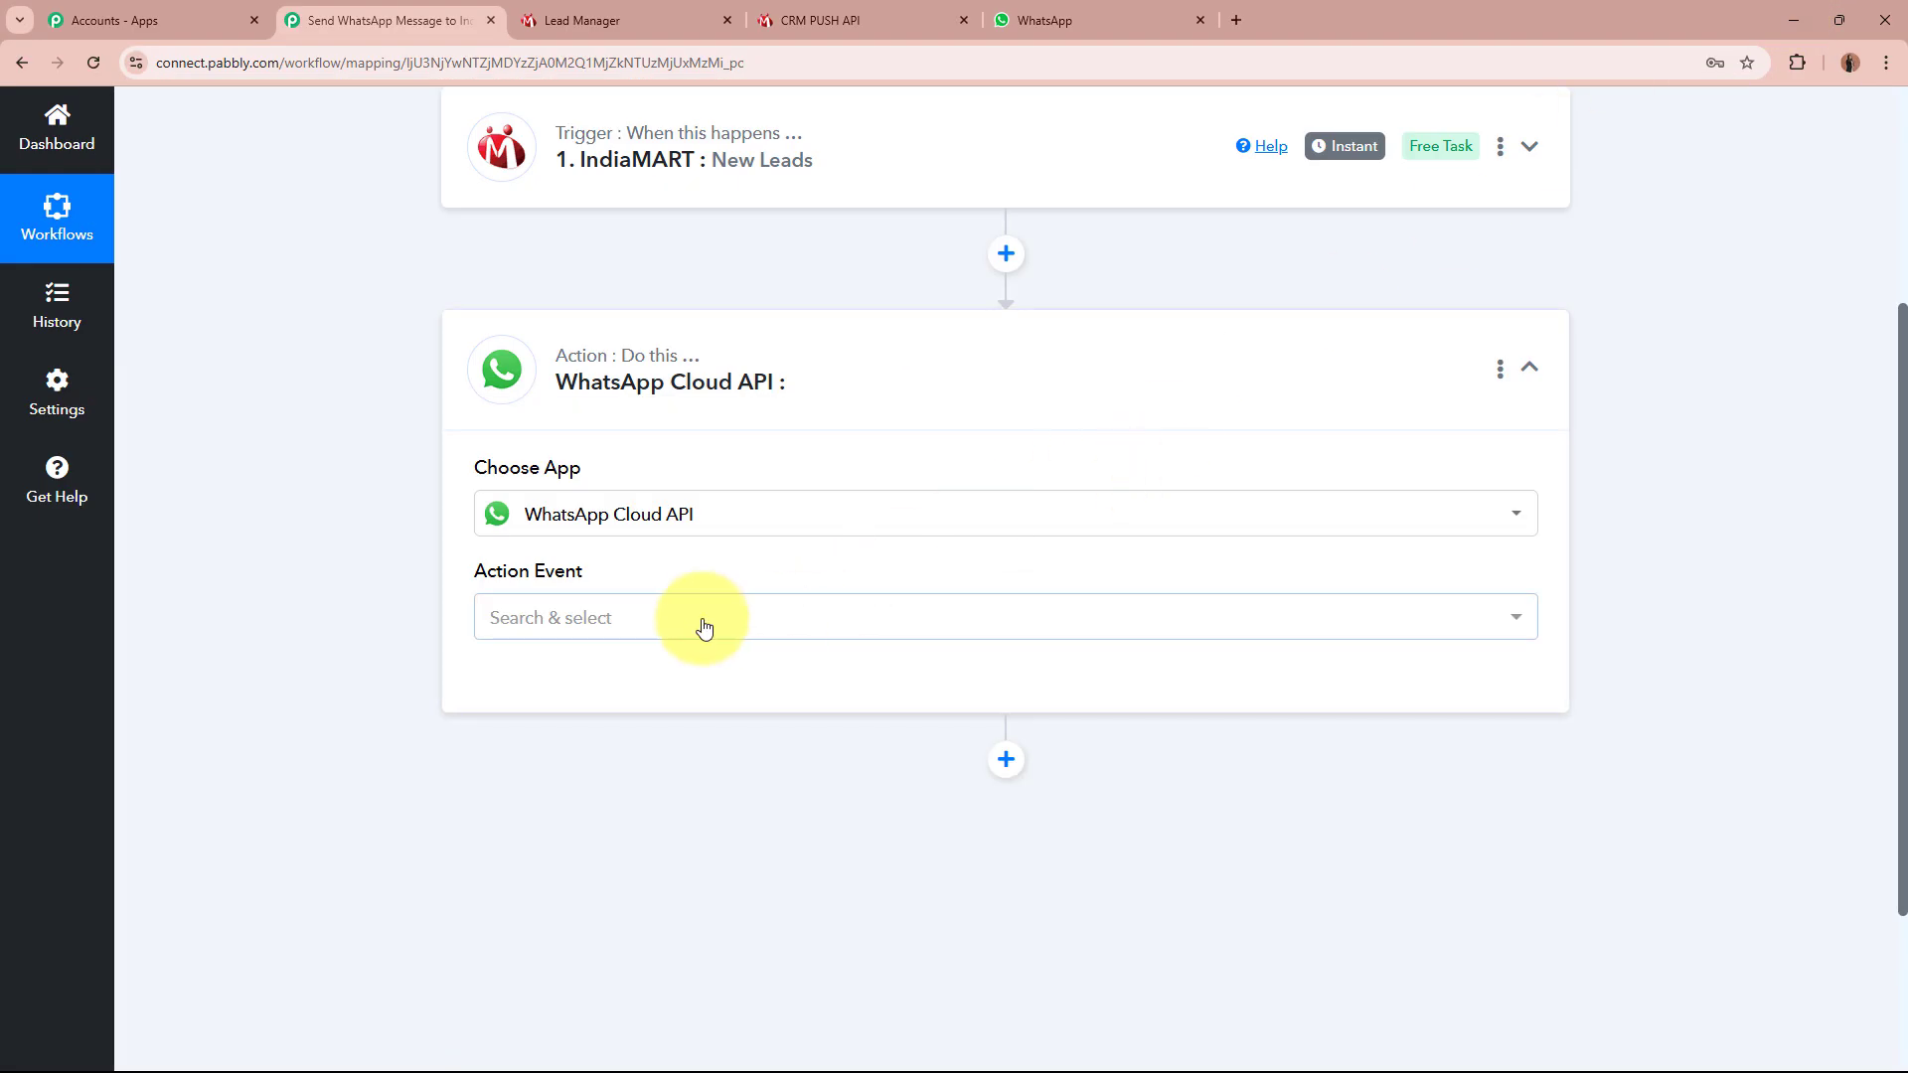
Set the action event to Send Template Message and start adding a new WhatsApp Cloud API connection
{"action": "left_click", "coordinate": [762, 632]}
{"action": "left_click", "coordinate": [695, 721]}
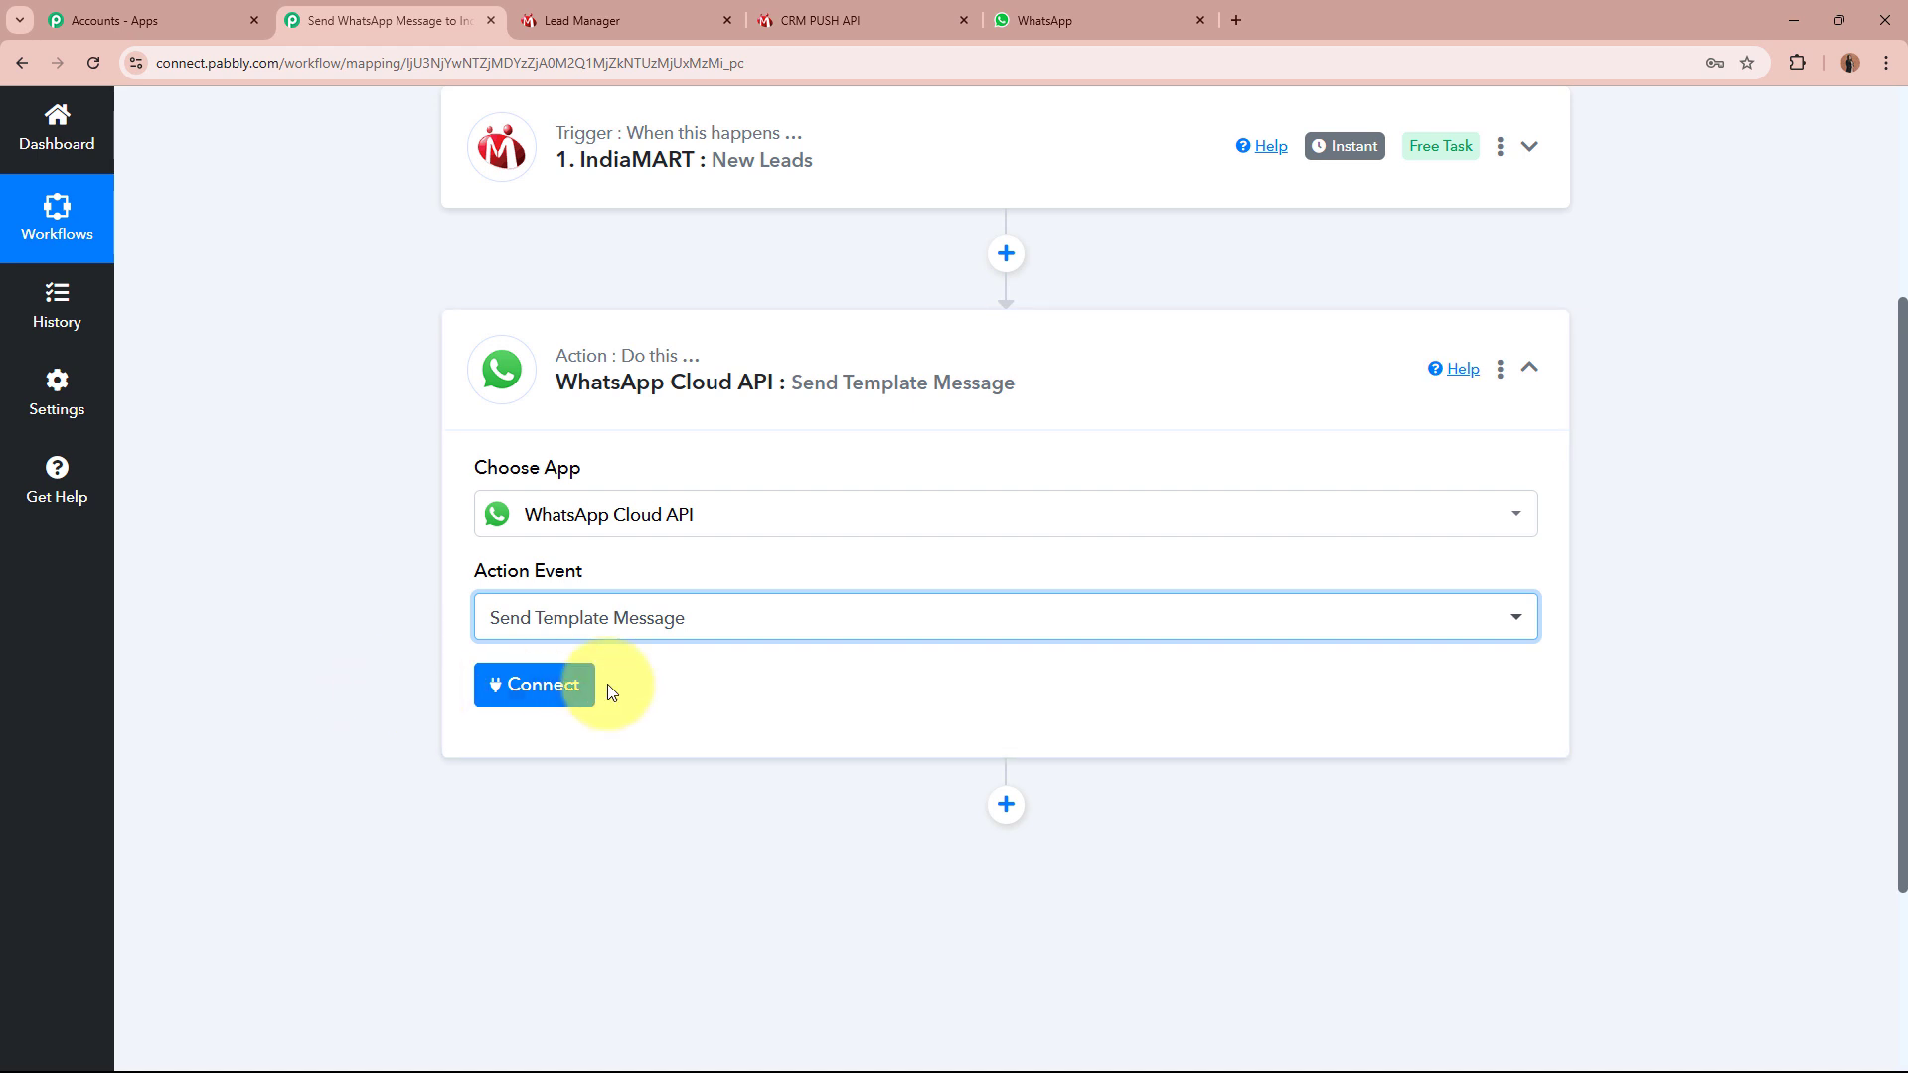
{"action": "left_click", "coordinate": [577, 688]}
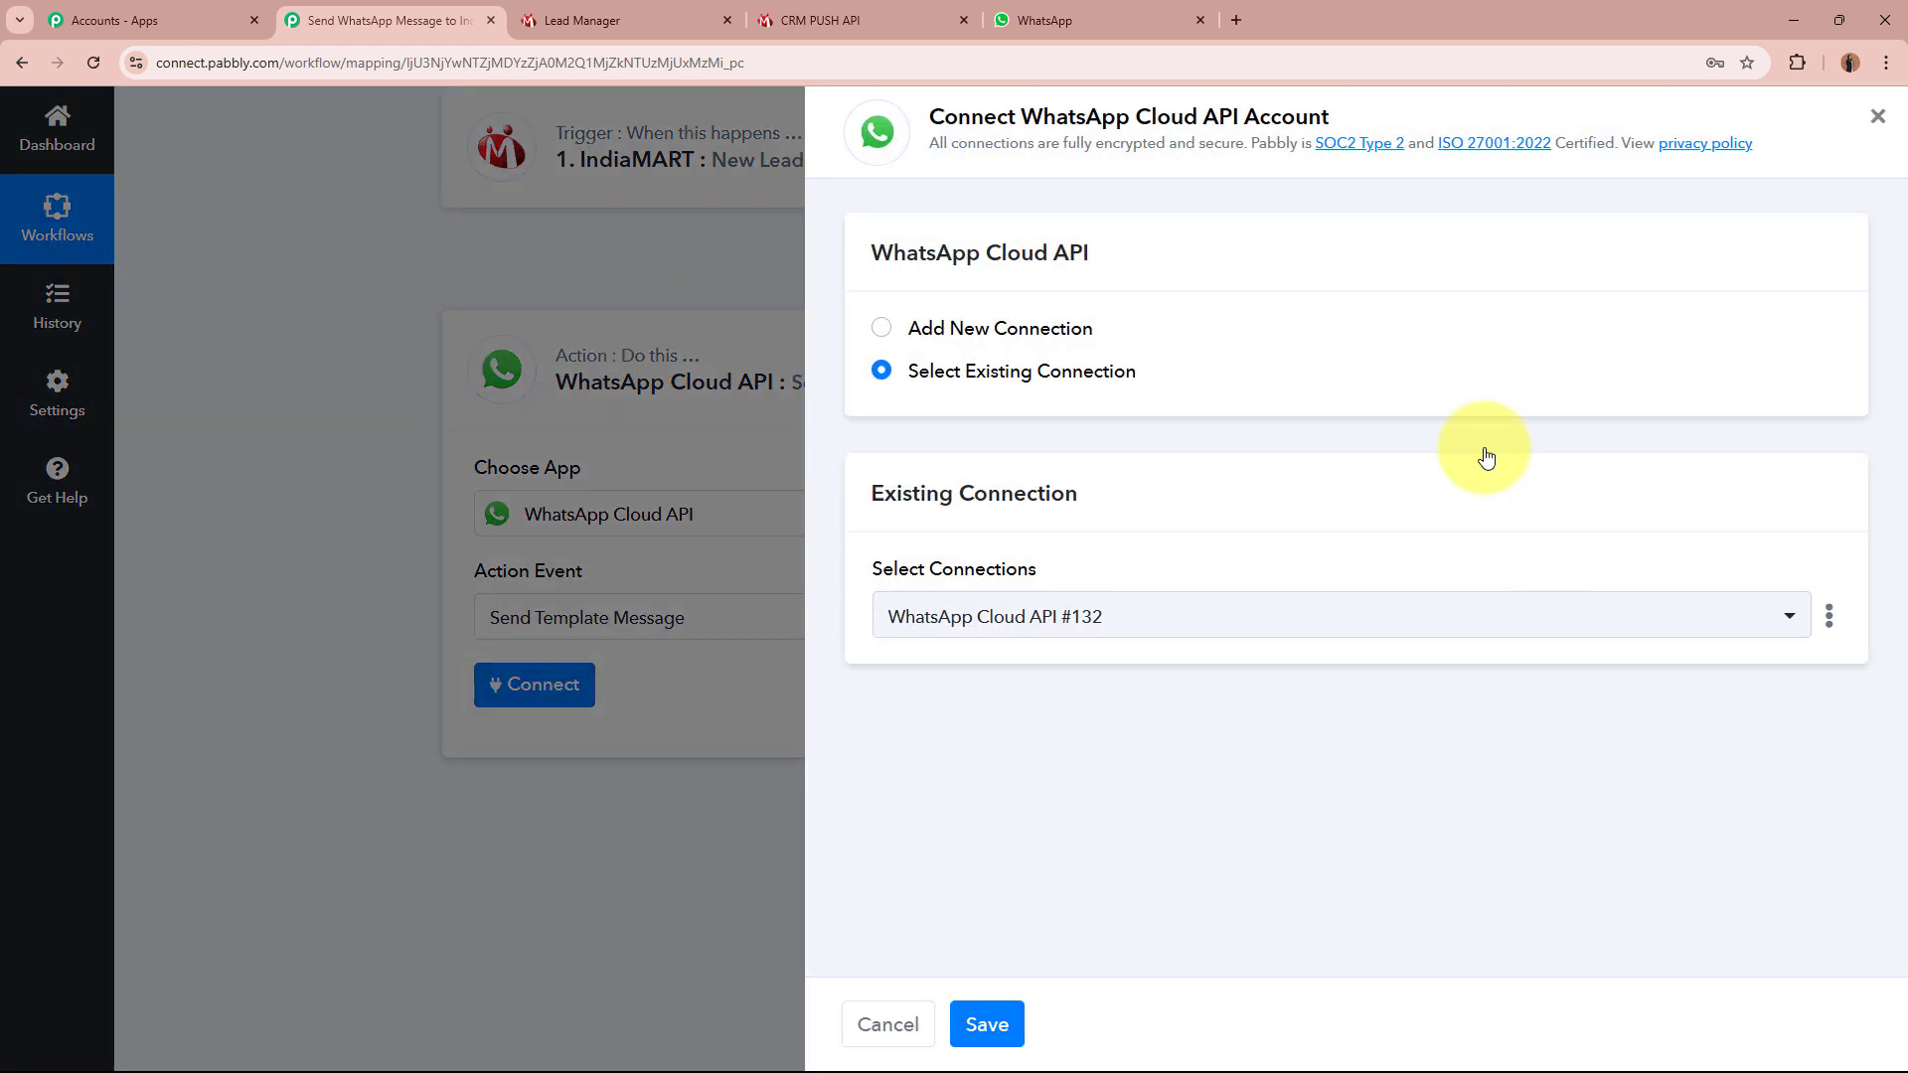
{"action": "left_click", "coordinate": [882, 330]}
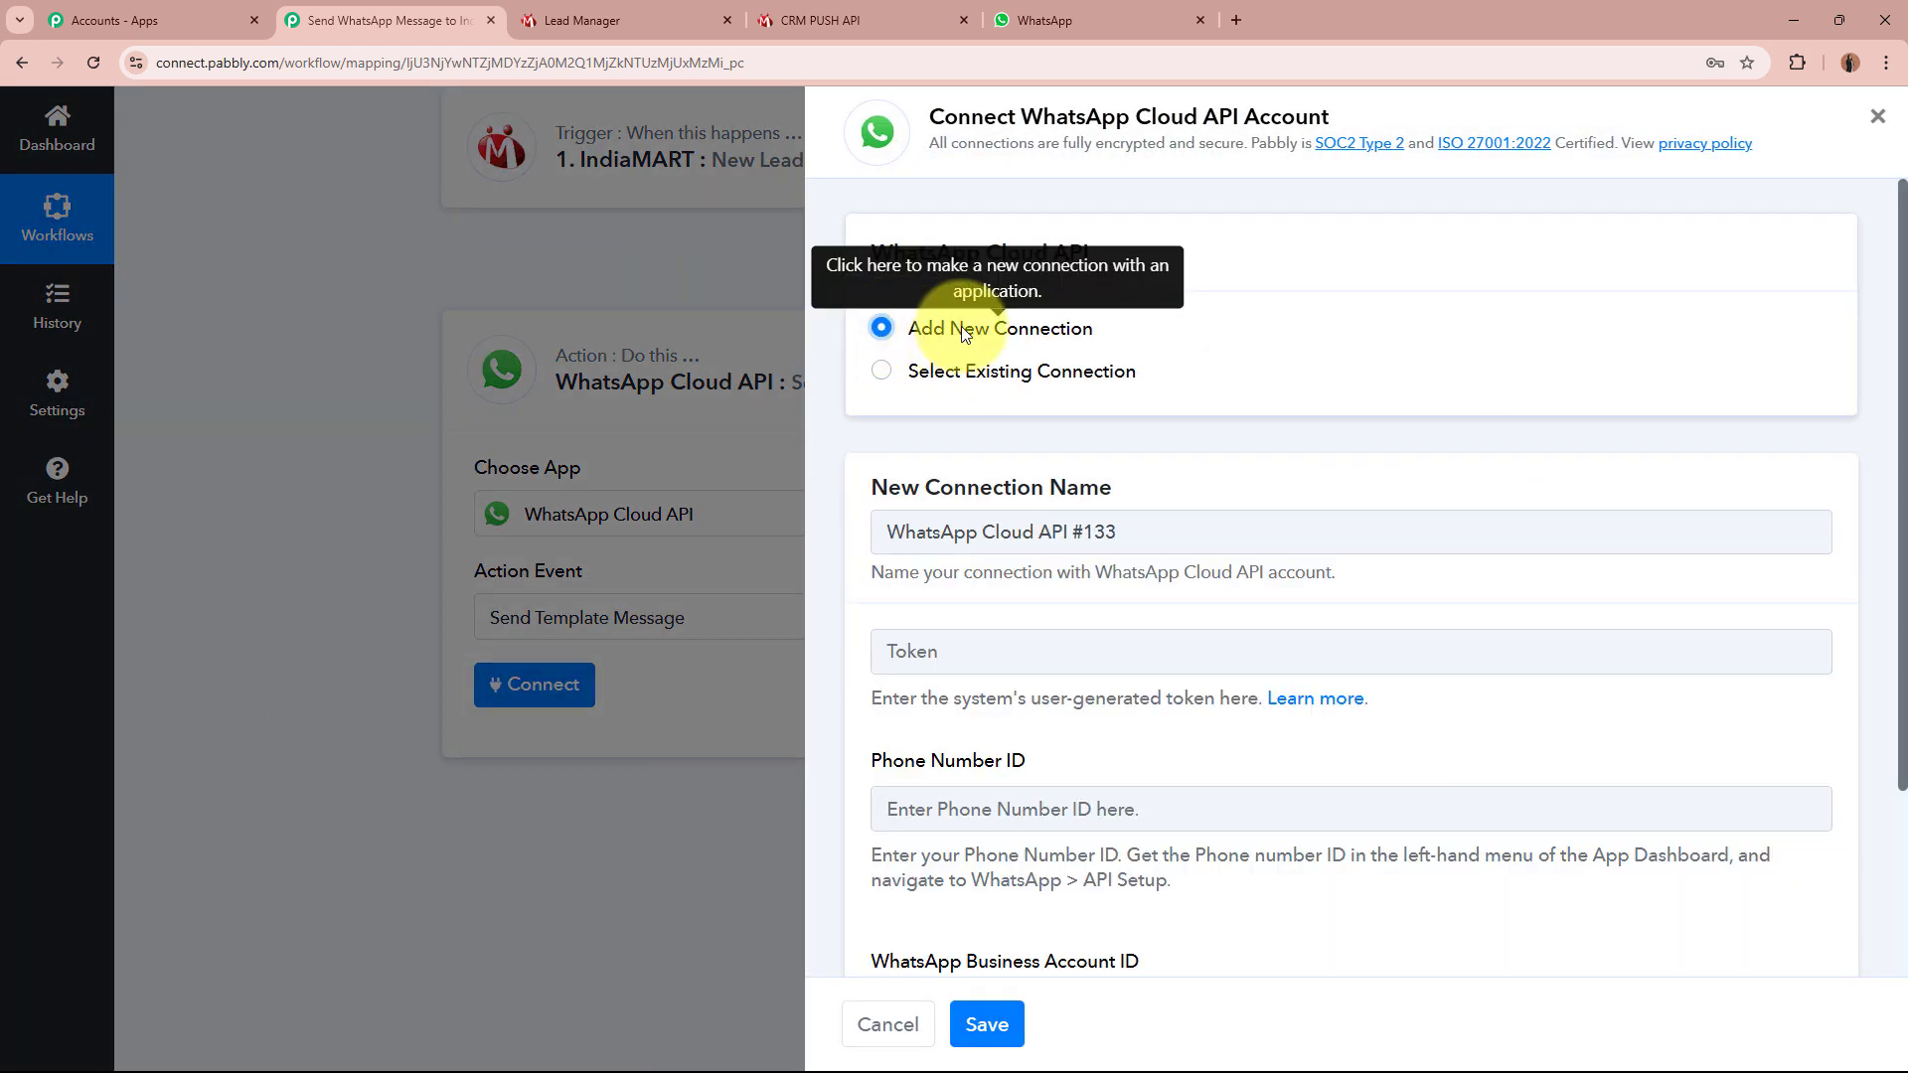
Review the new connection's required fields: Token, Phone Number ID and WhatsApp Business Account ID
{"action": "scroll", "coordinate": [1142, 384], "scroll_direction": "down", "scroll_amount": 3}
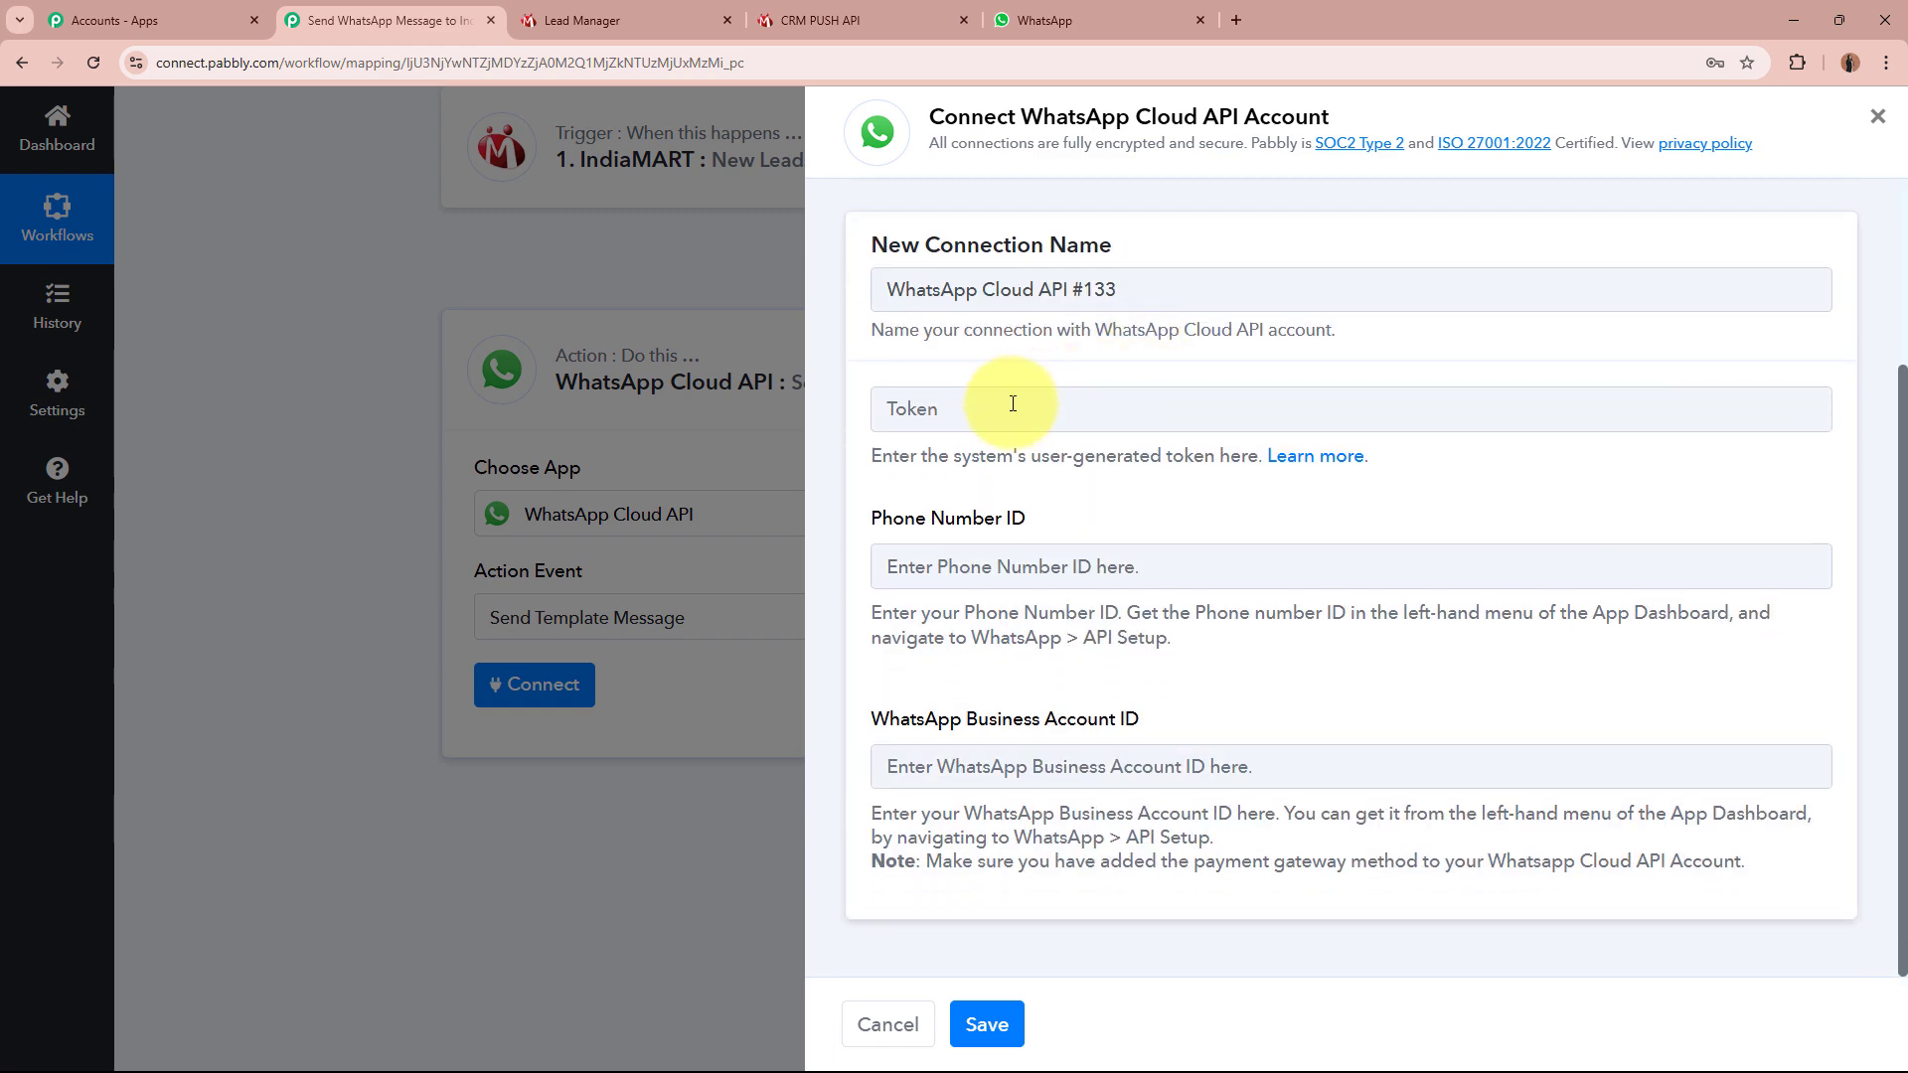
{"action": "left_click", "coordinate": [927, 410]}
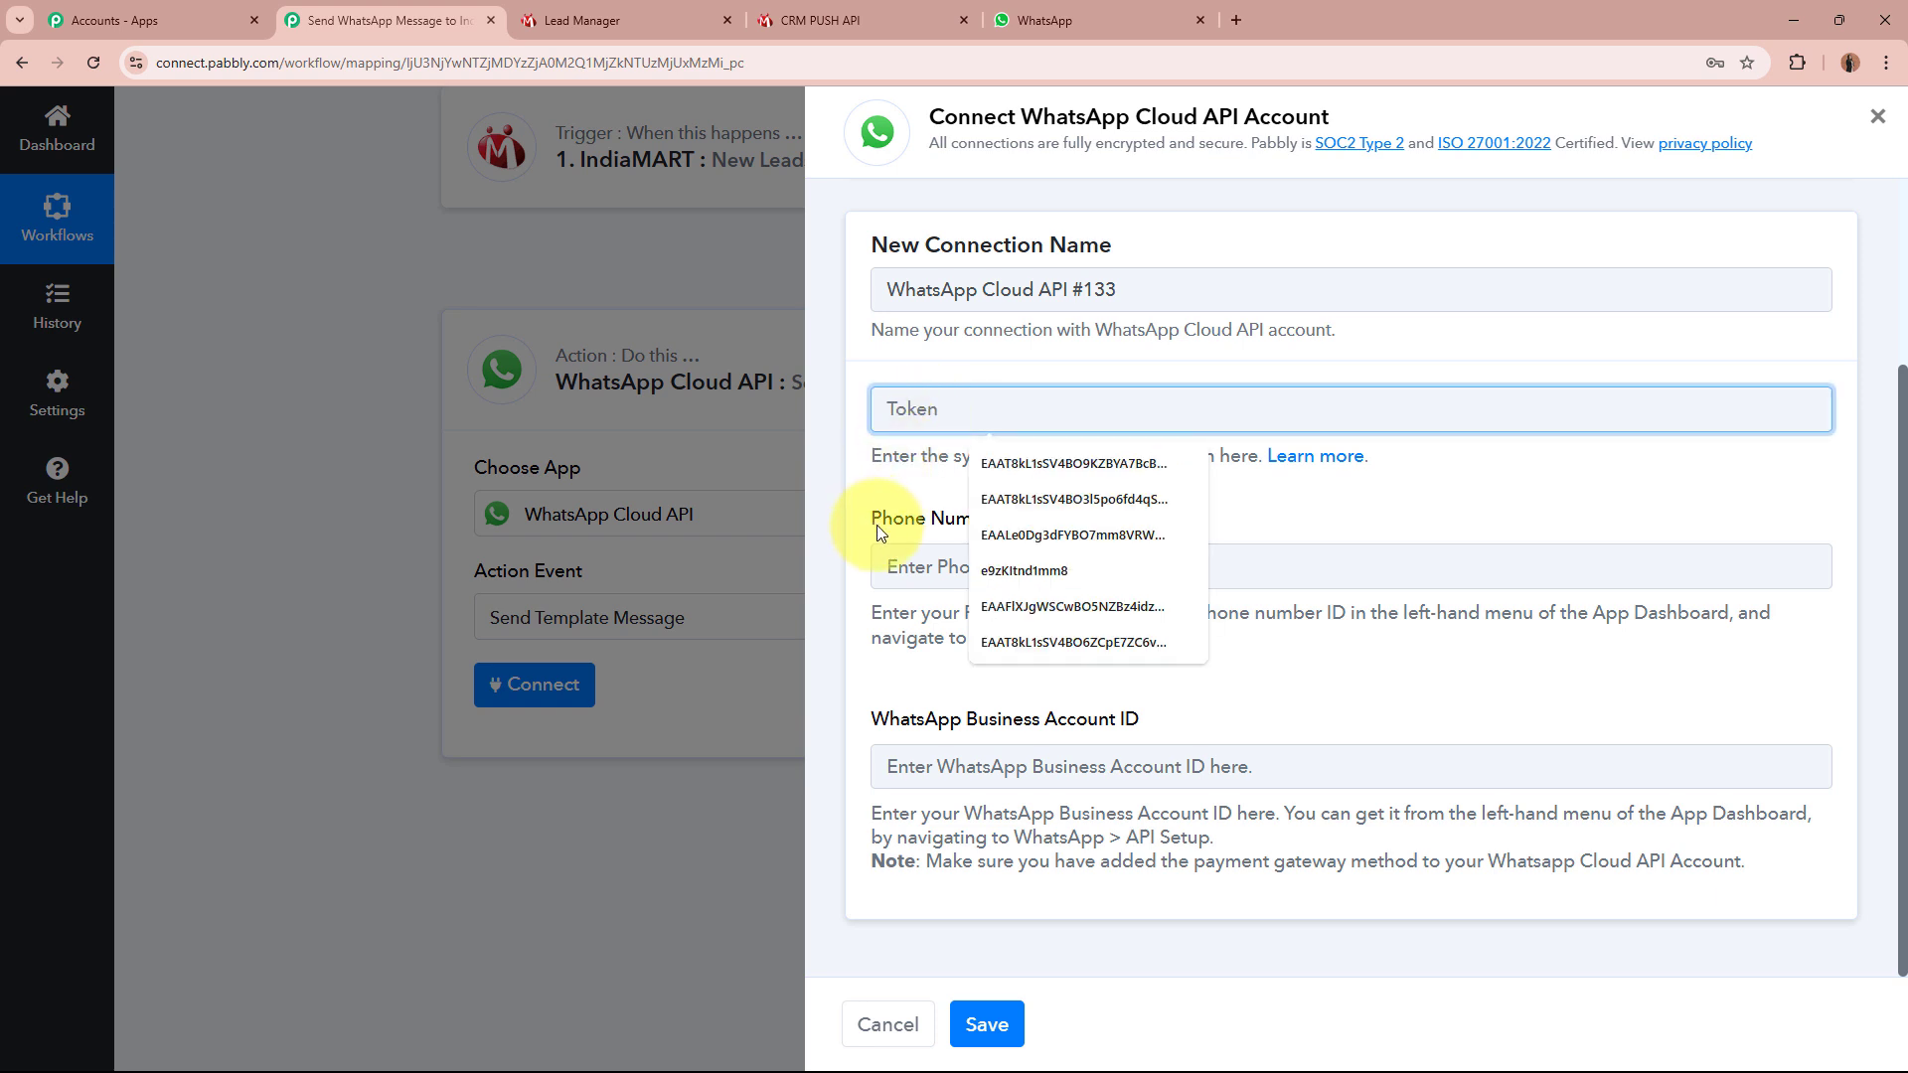
{"action": "left_click_drag", "start_coordinate": [872, 517], "coordinate": [1026, 518]}
{"action": "left_click_drag", "start_coordinate": [870, 719], "coordinate": [989, 718]}
{"action": "left_click", "coordinate": [1277, 717]}
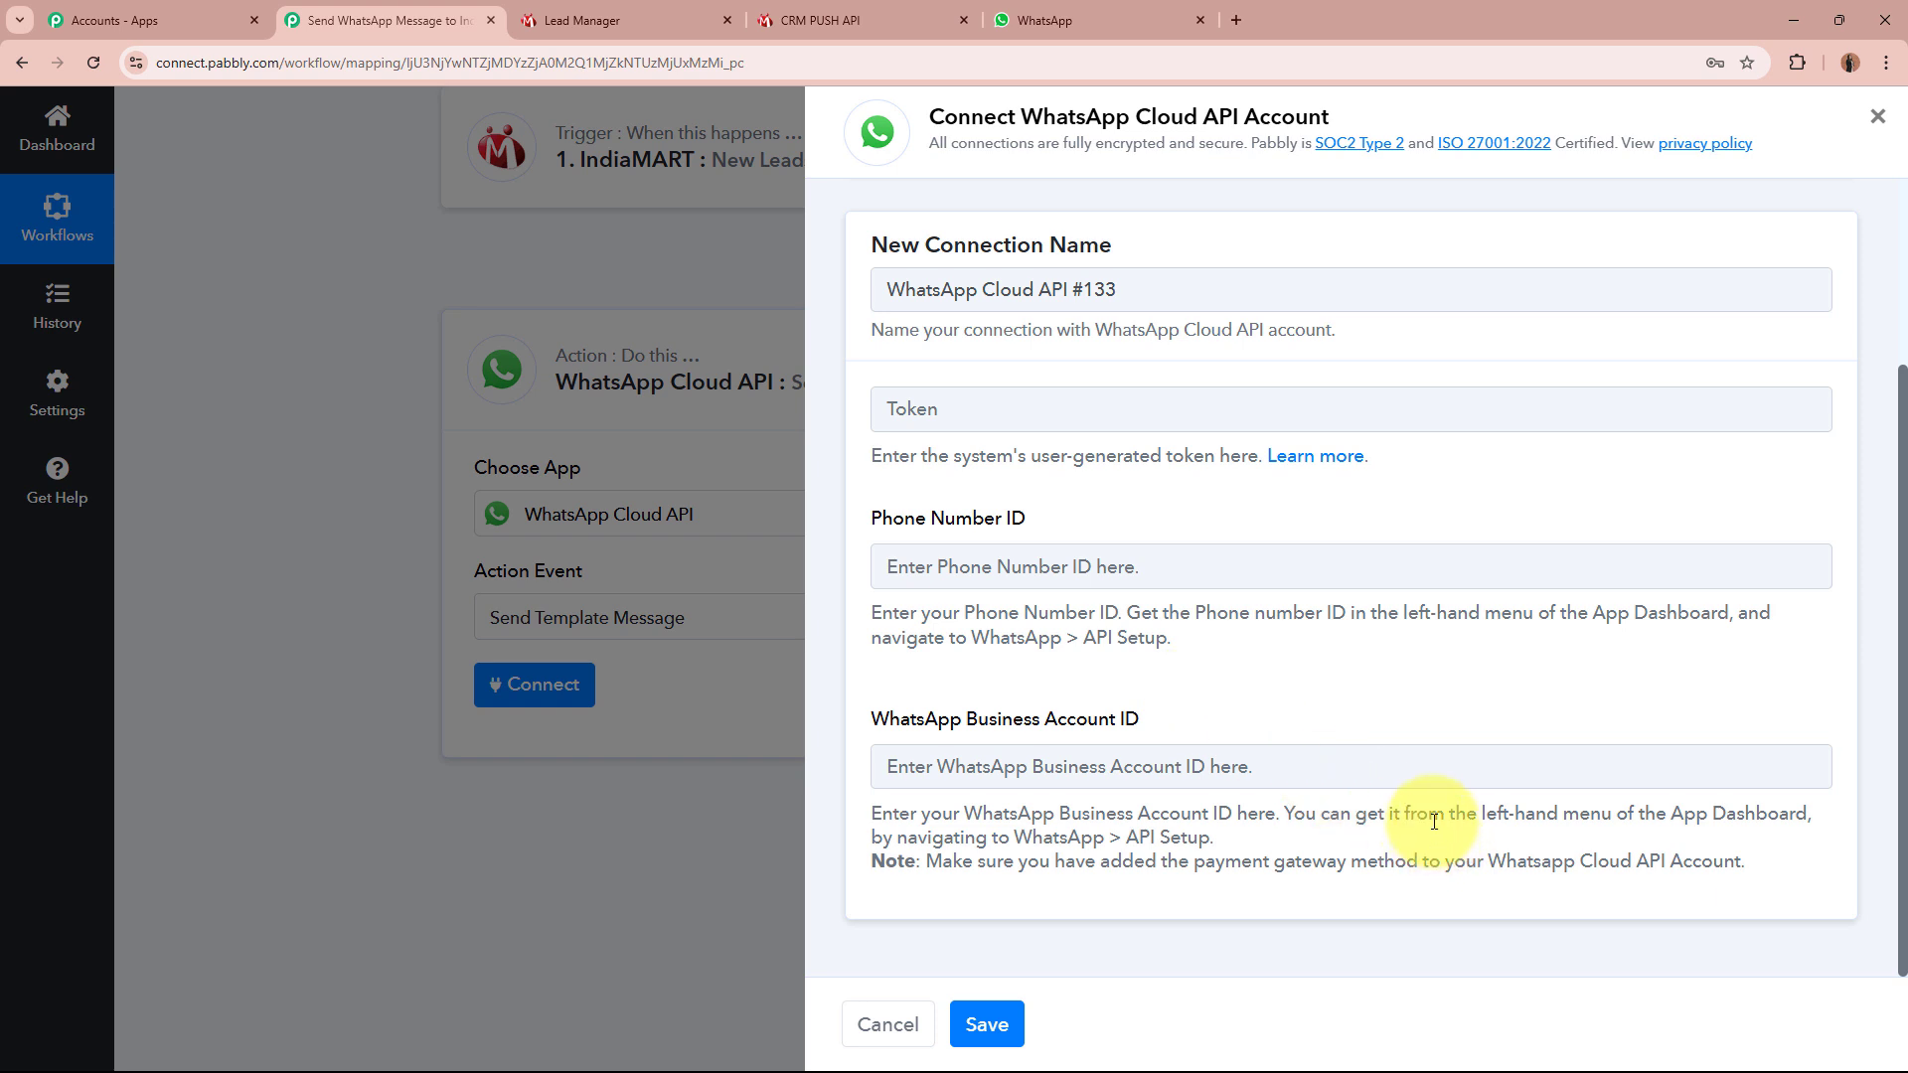
Open the token help thread, check its guide on setting up WhatsApp Cloud API inside Pabbly Connect, and return to the workflow
{"action": "left_click", "coordinate": [1313, 458]}
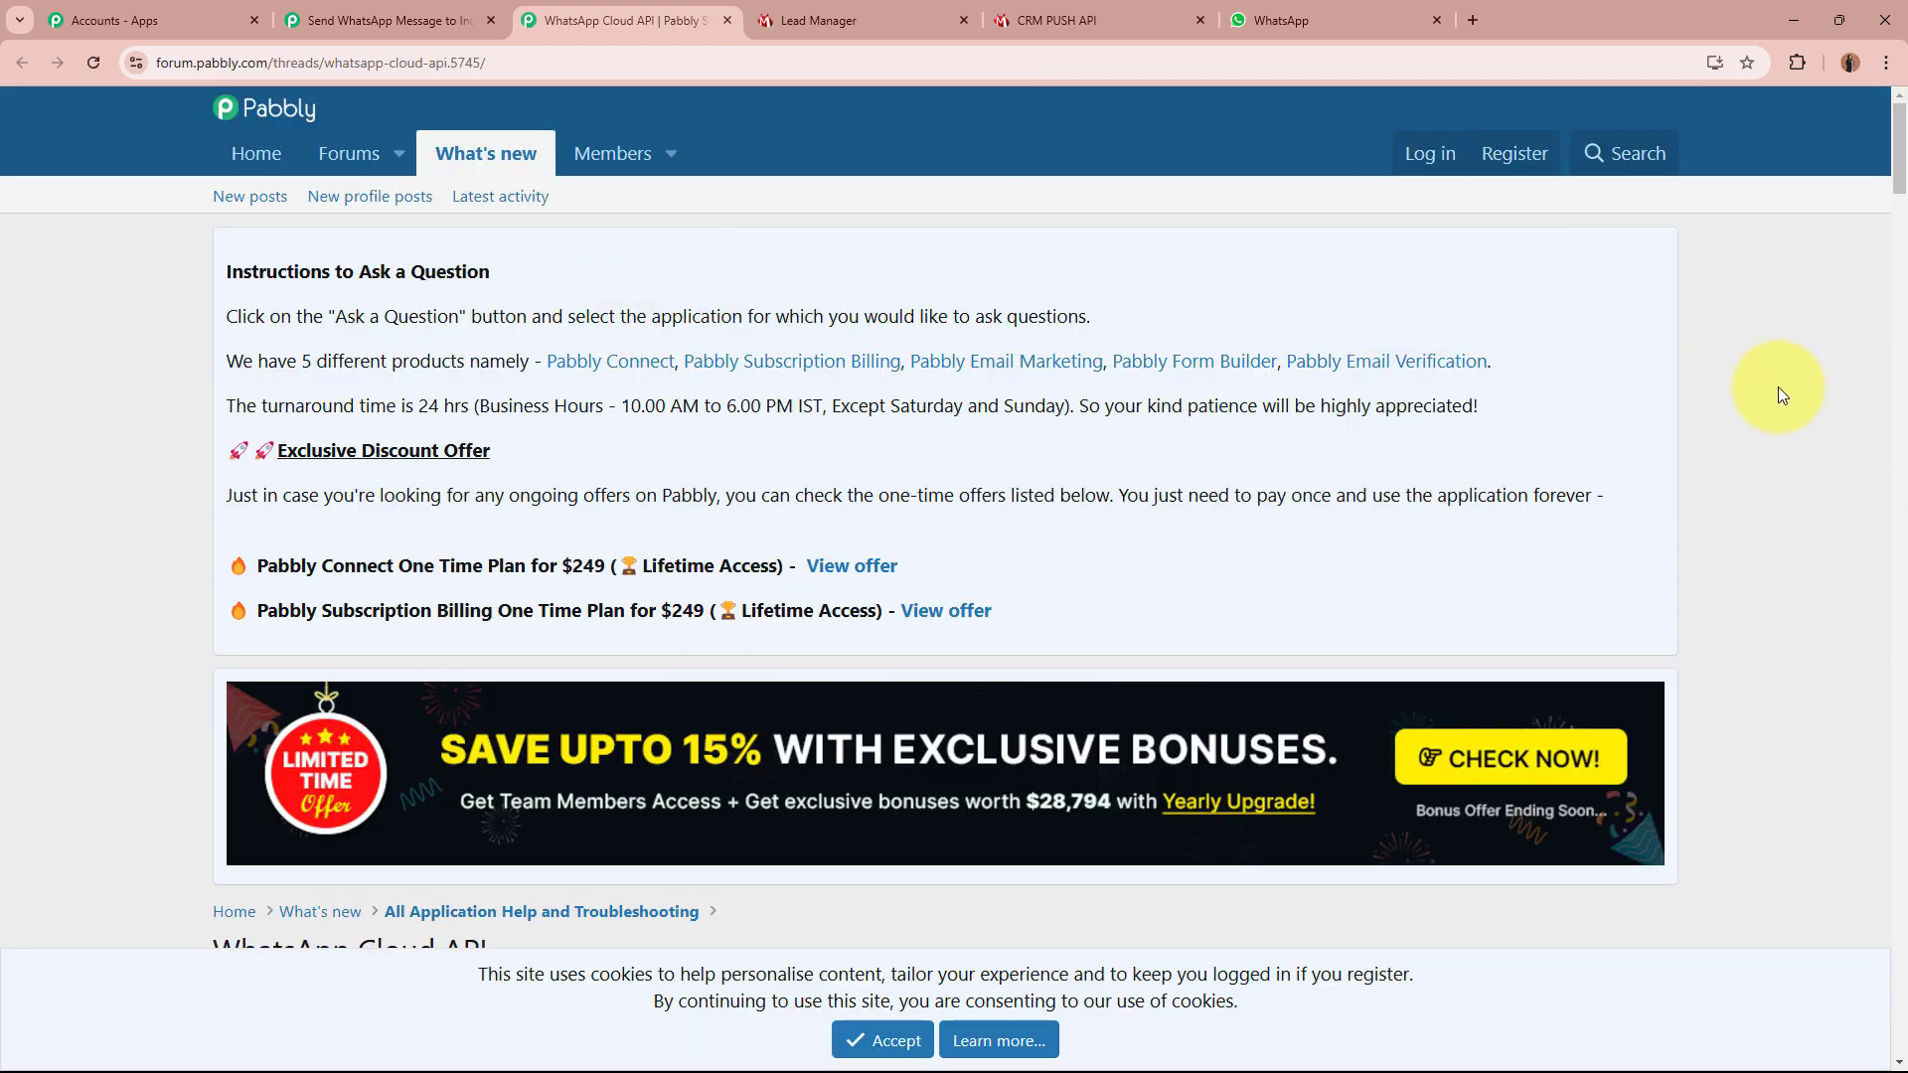
{"action": "scroll", "coordinate": [1779, 387], "scroll_direction": "down", "scroll_amount": 8}
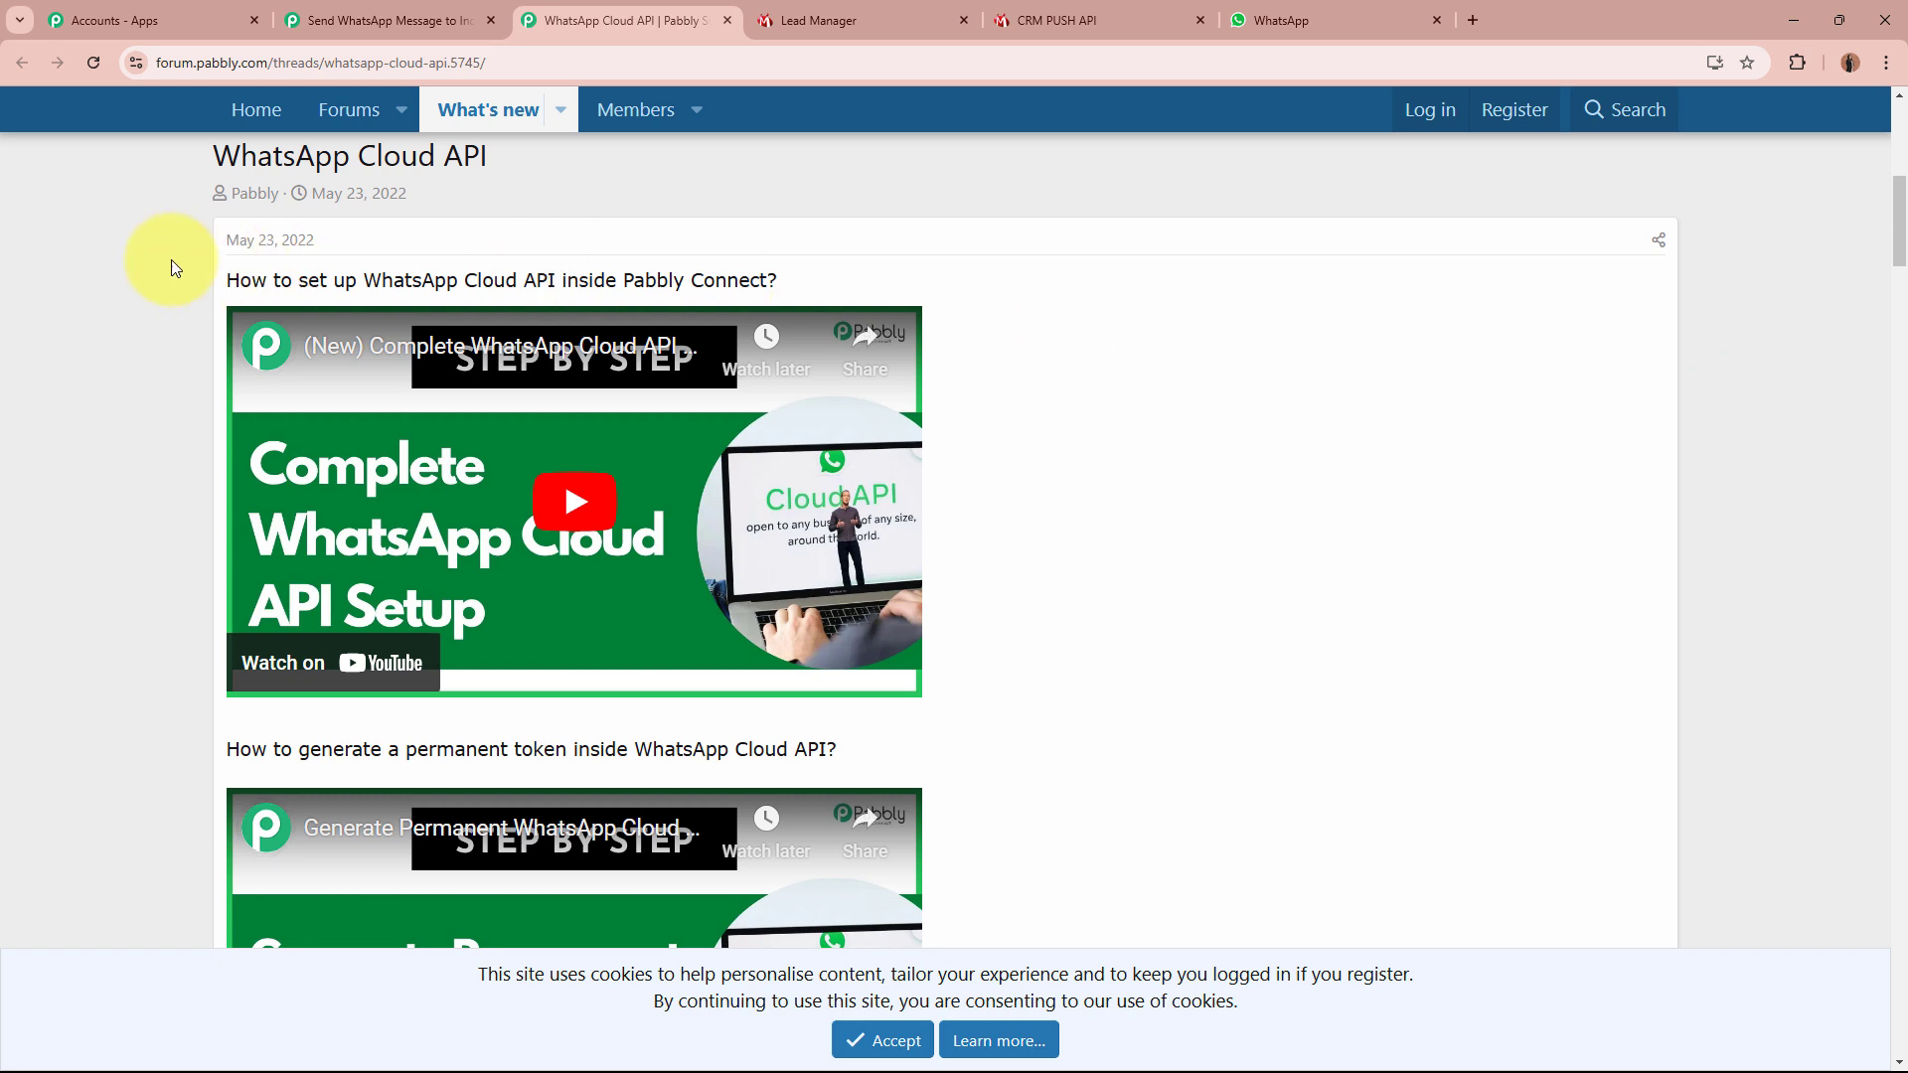
{"action": "left_click_drag", "start_coordinate": [232, 280], "coordinate": [807, 291]}
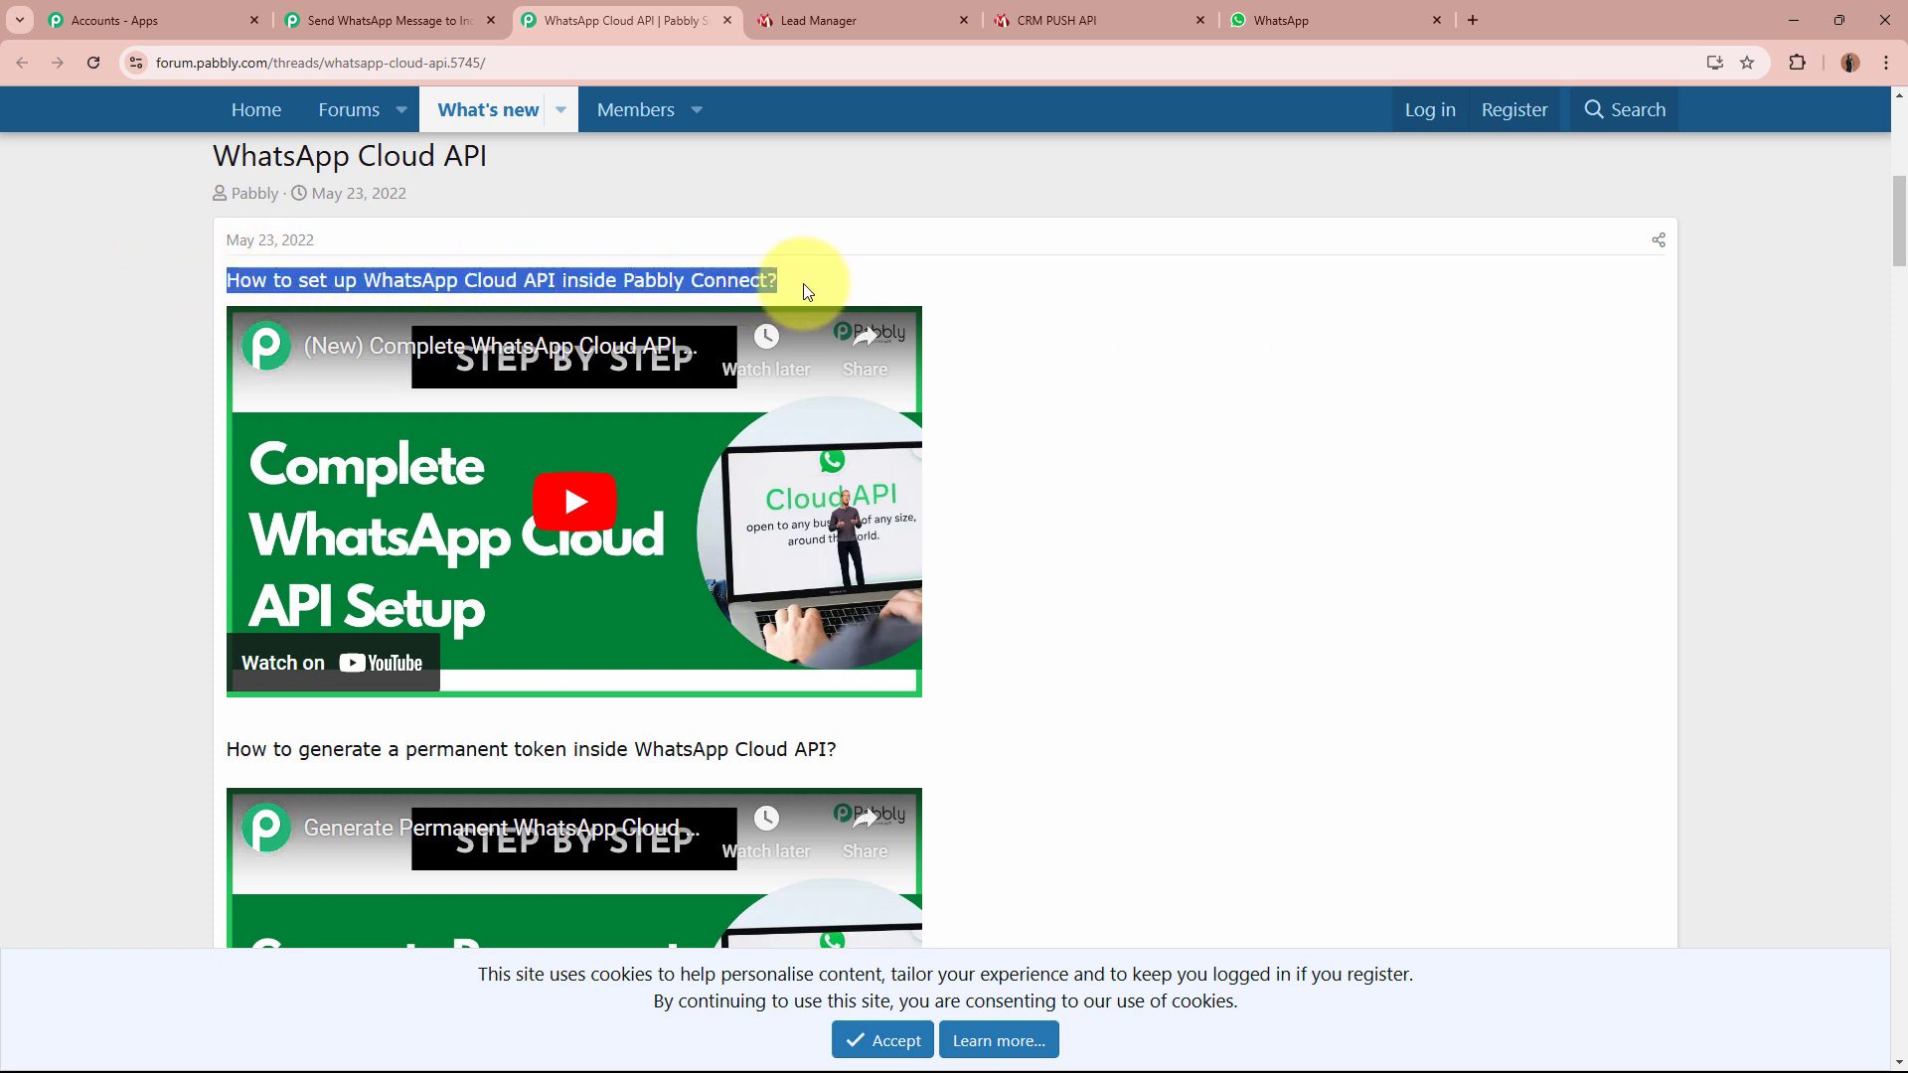
{"action": "left_click", "coordinate": [93, 379]}
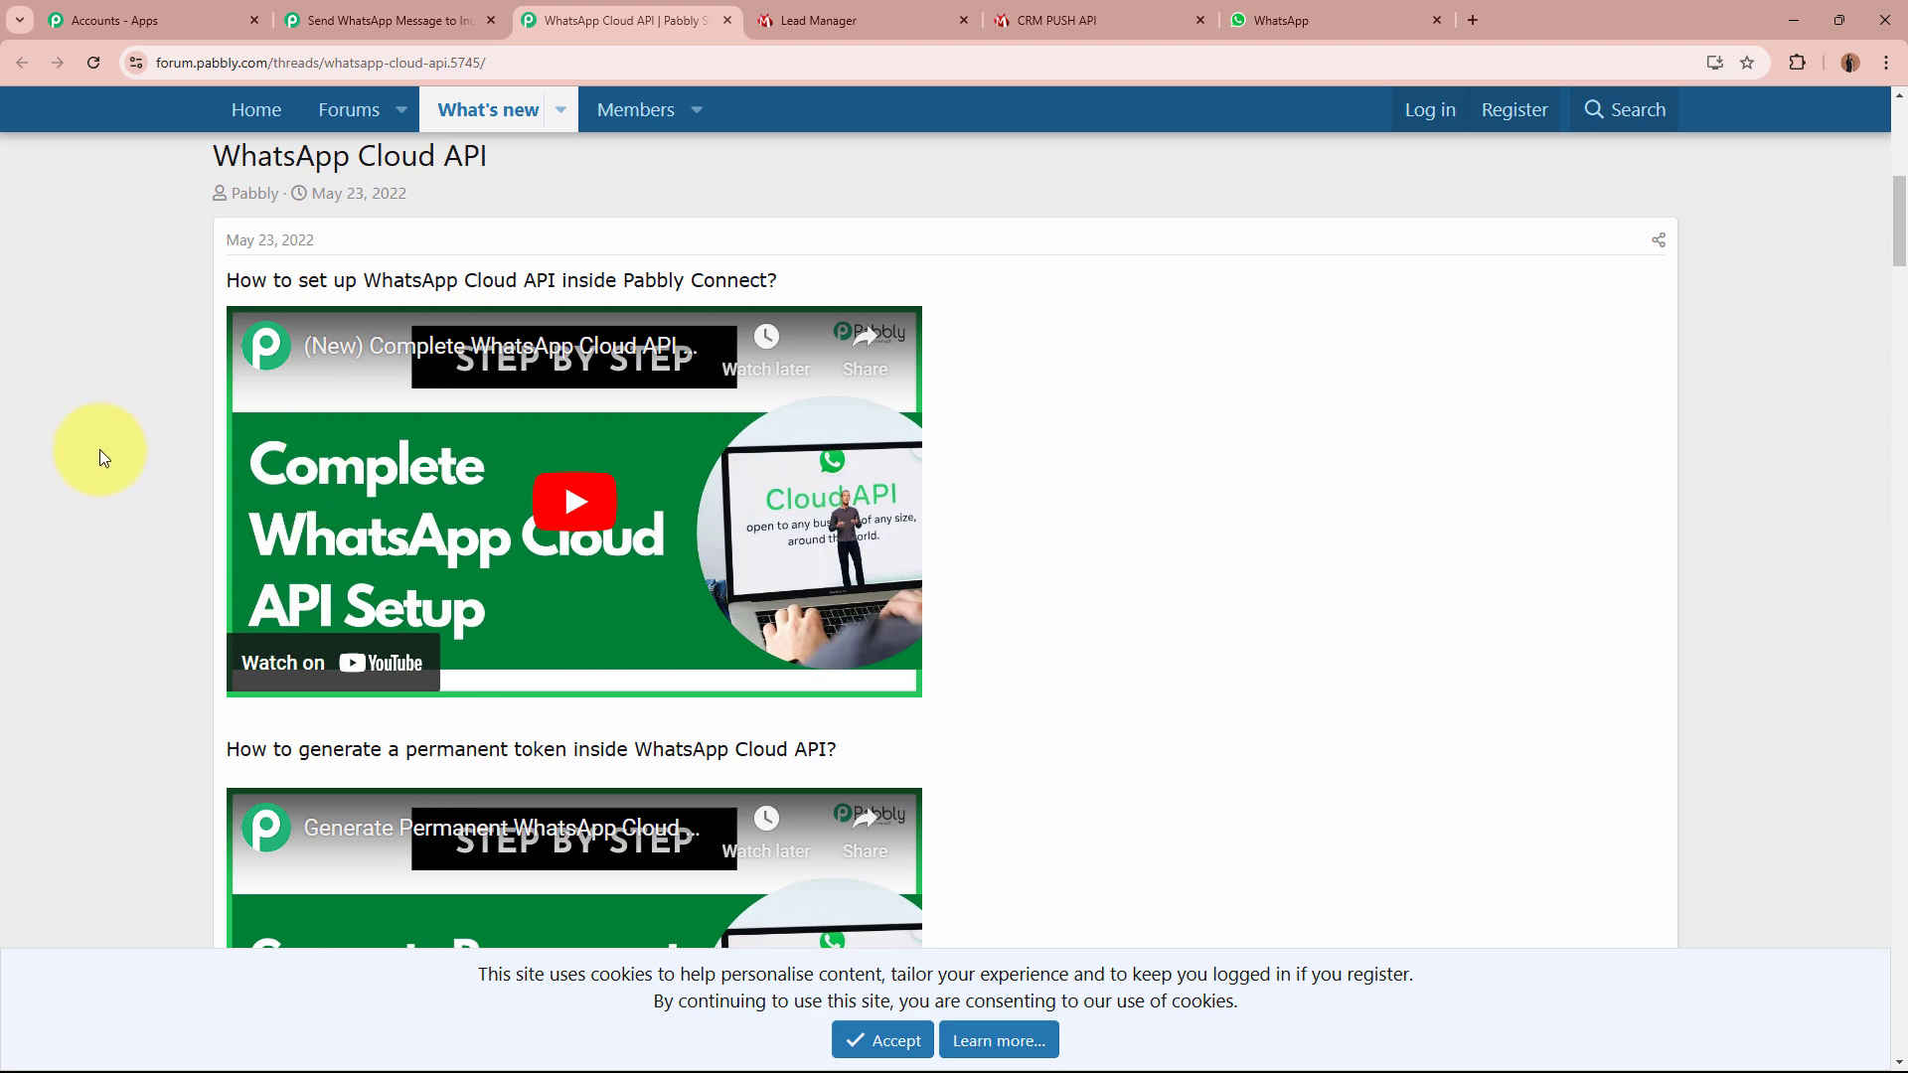
{"action": "left_click", "coordinate": [387, 19]}
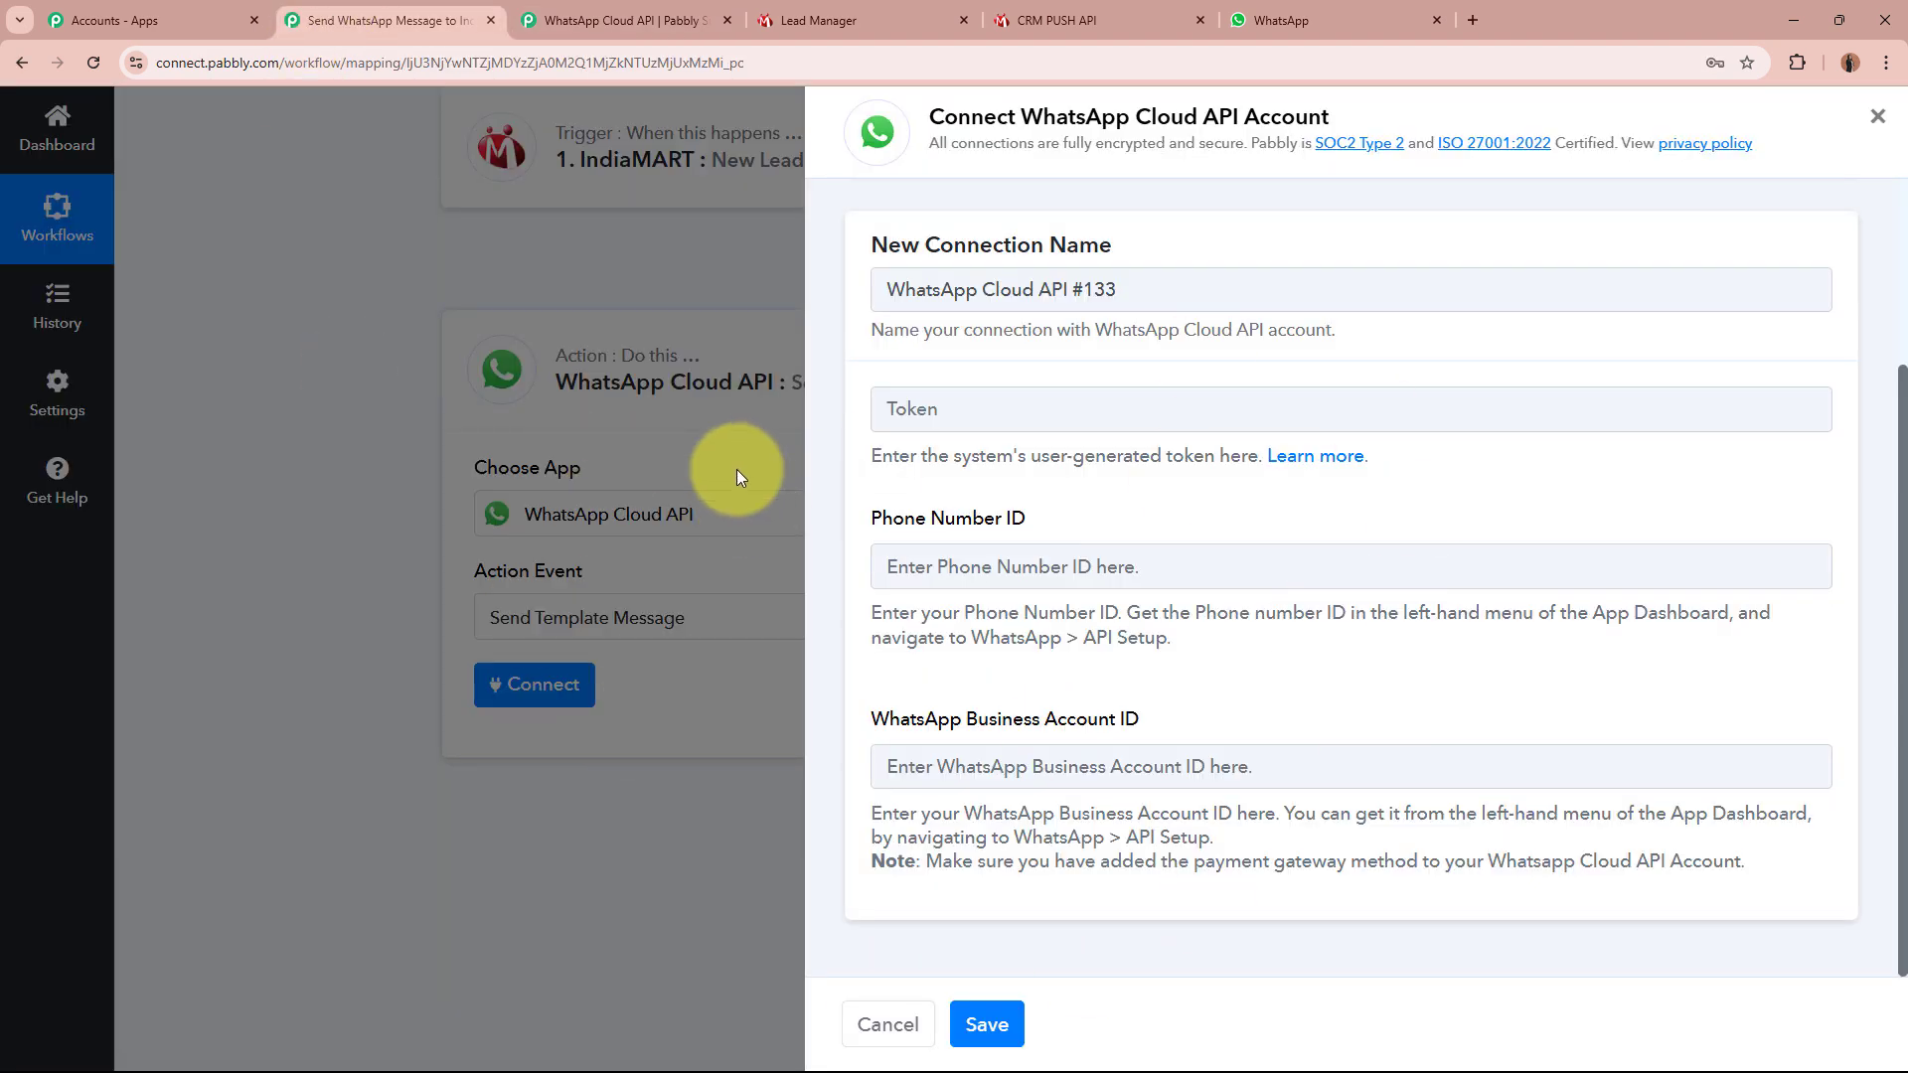
Check the help thread's guide on generating a permanent WhatsApp Cloud API token, and close the thread to return to the connection form
{"action": "left_click", "coordinate": [618, 20]}
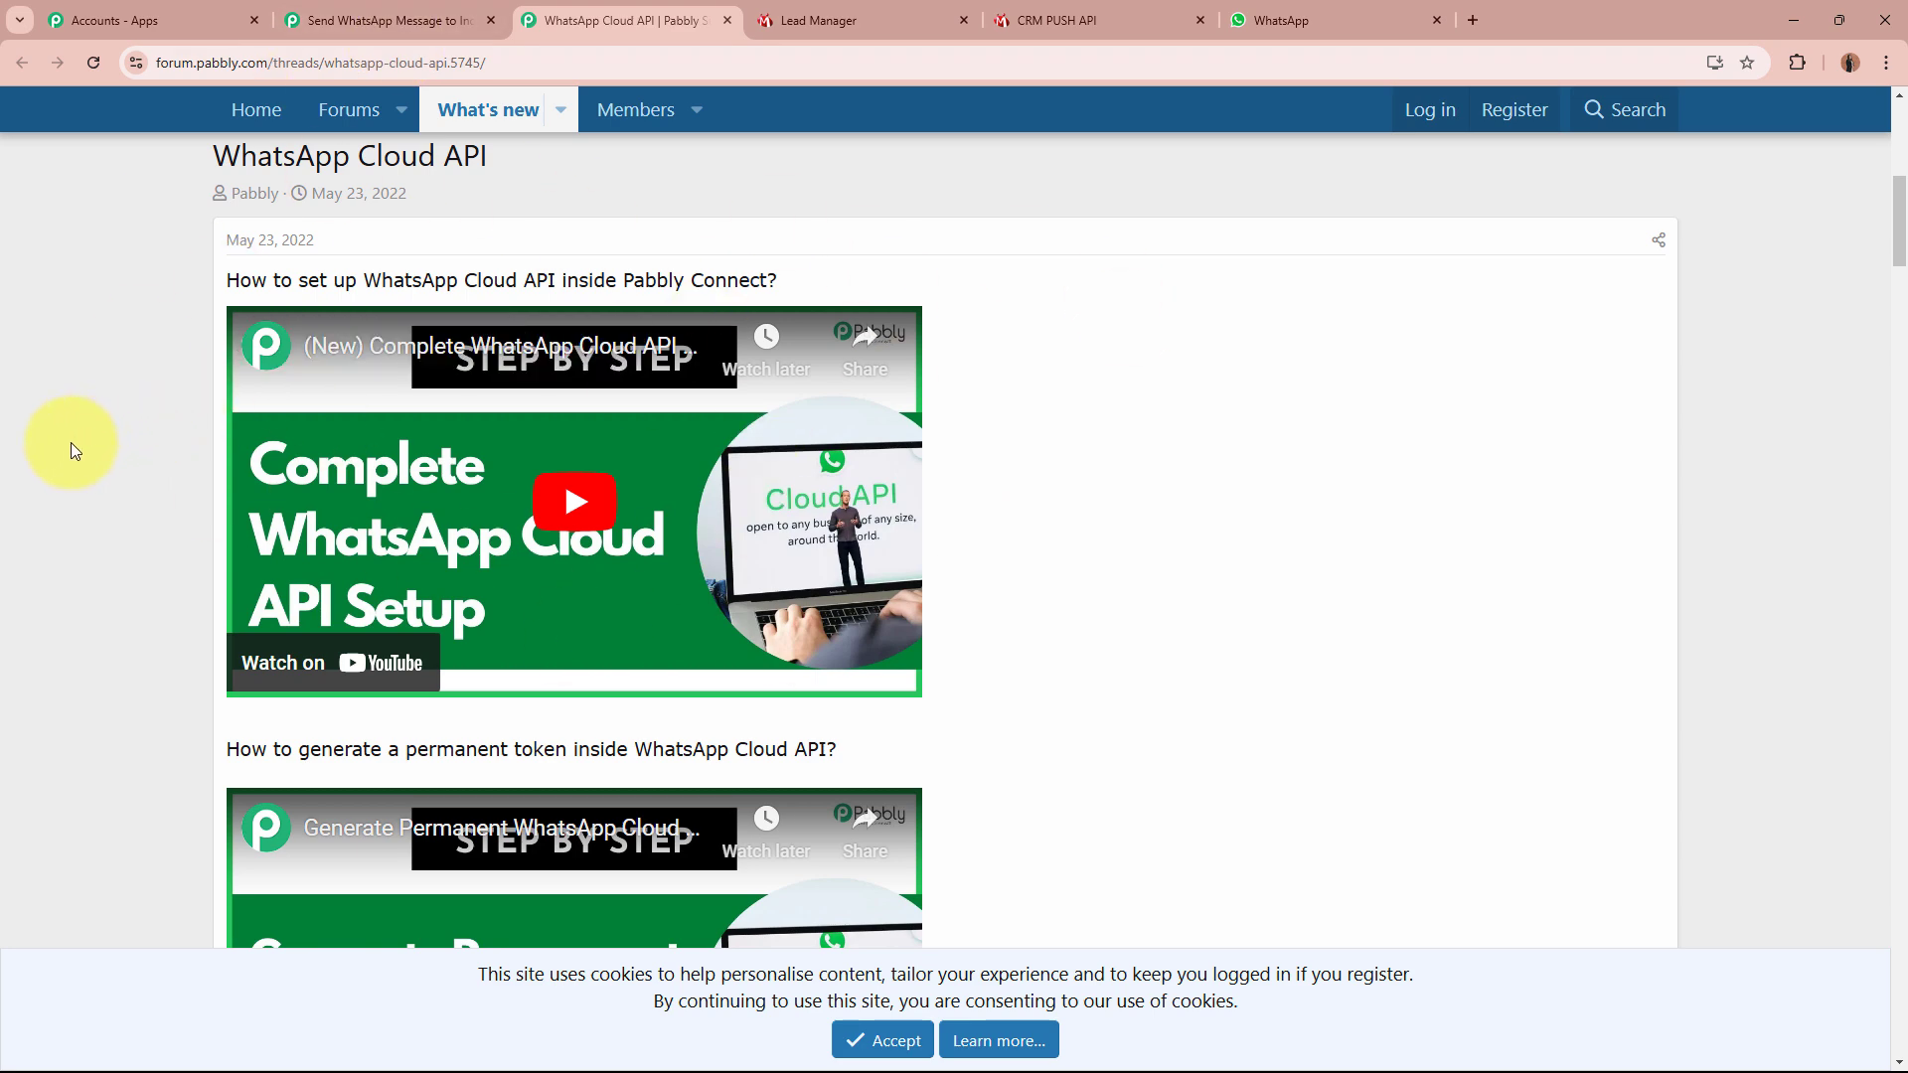
{"action": "scroll", "coordinate": [70, 443], "scroll_direction": "down", "scroll_amount": 4}
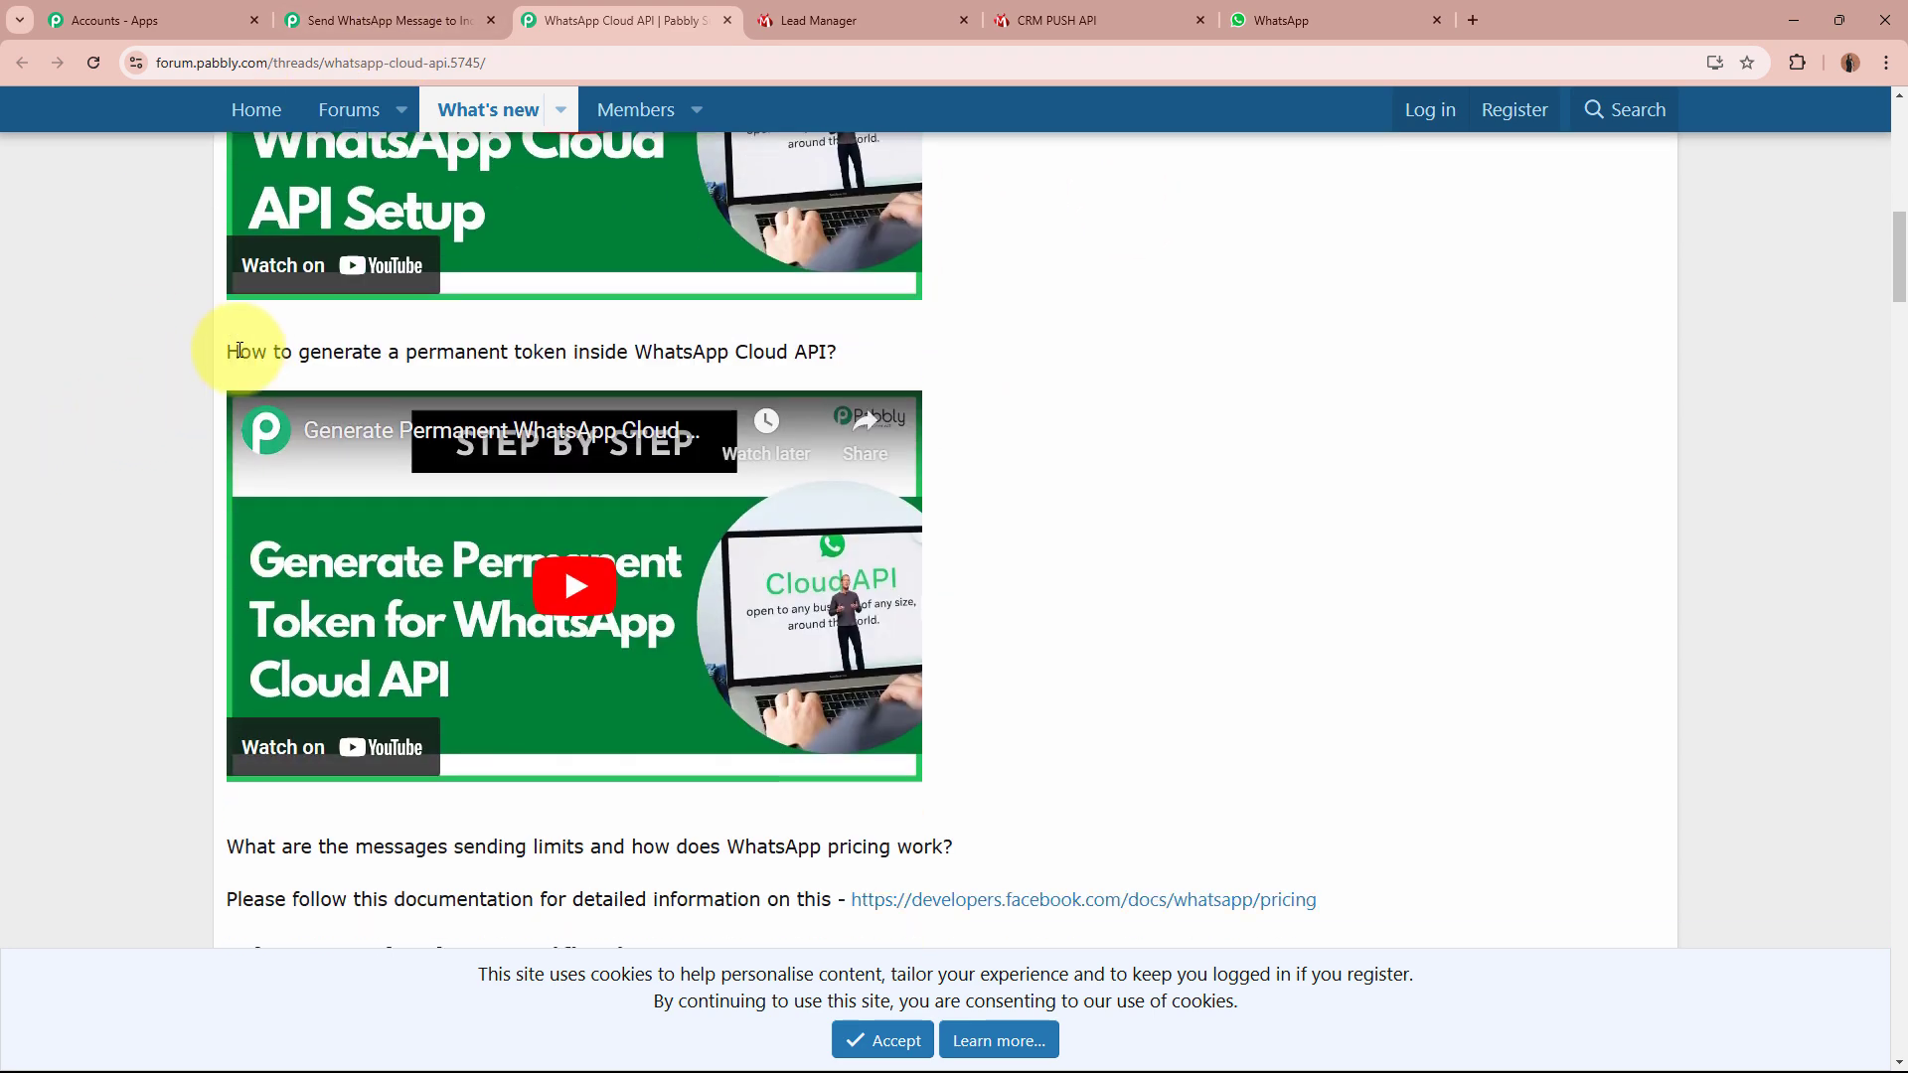
{"action": "left_click_drag", "start_coordinate": [236, 350], "coordinate": [871, 350]}
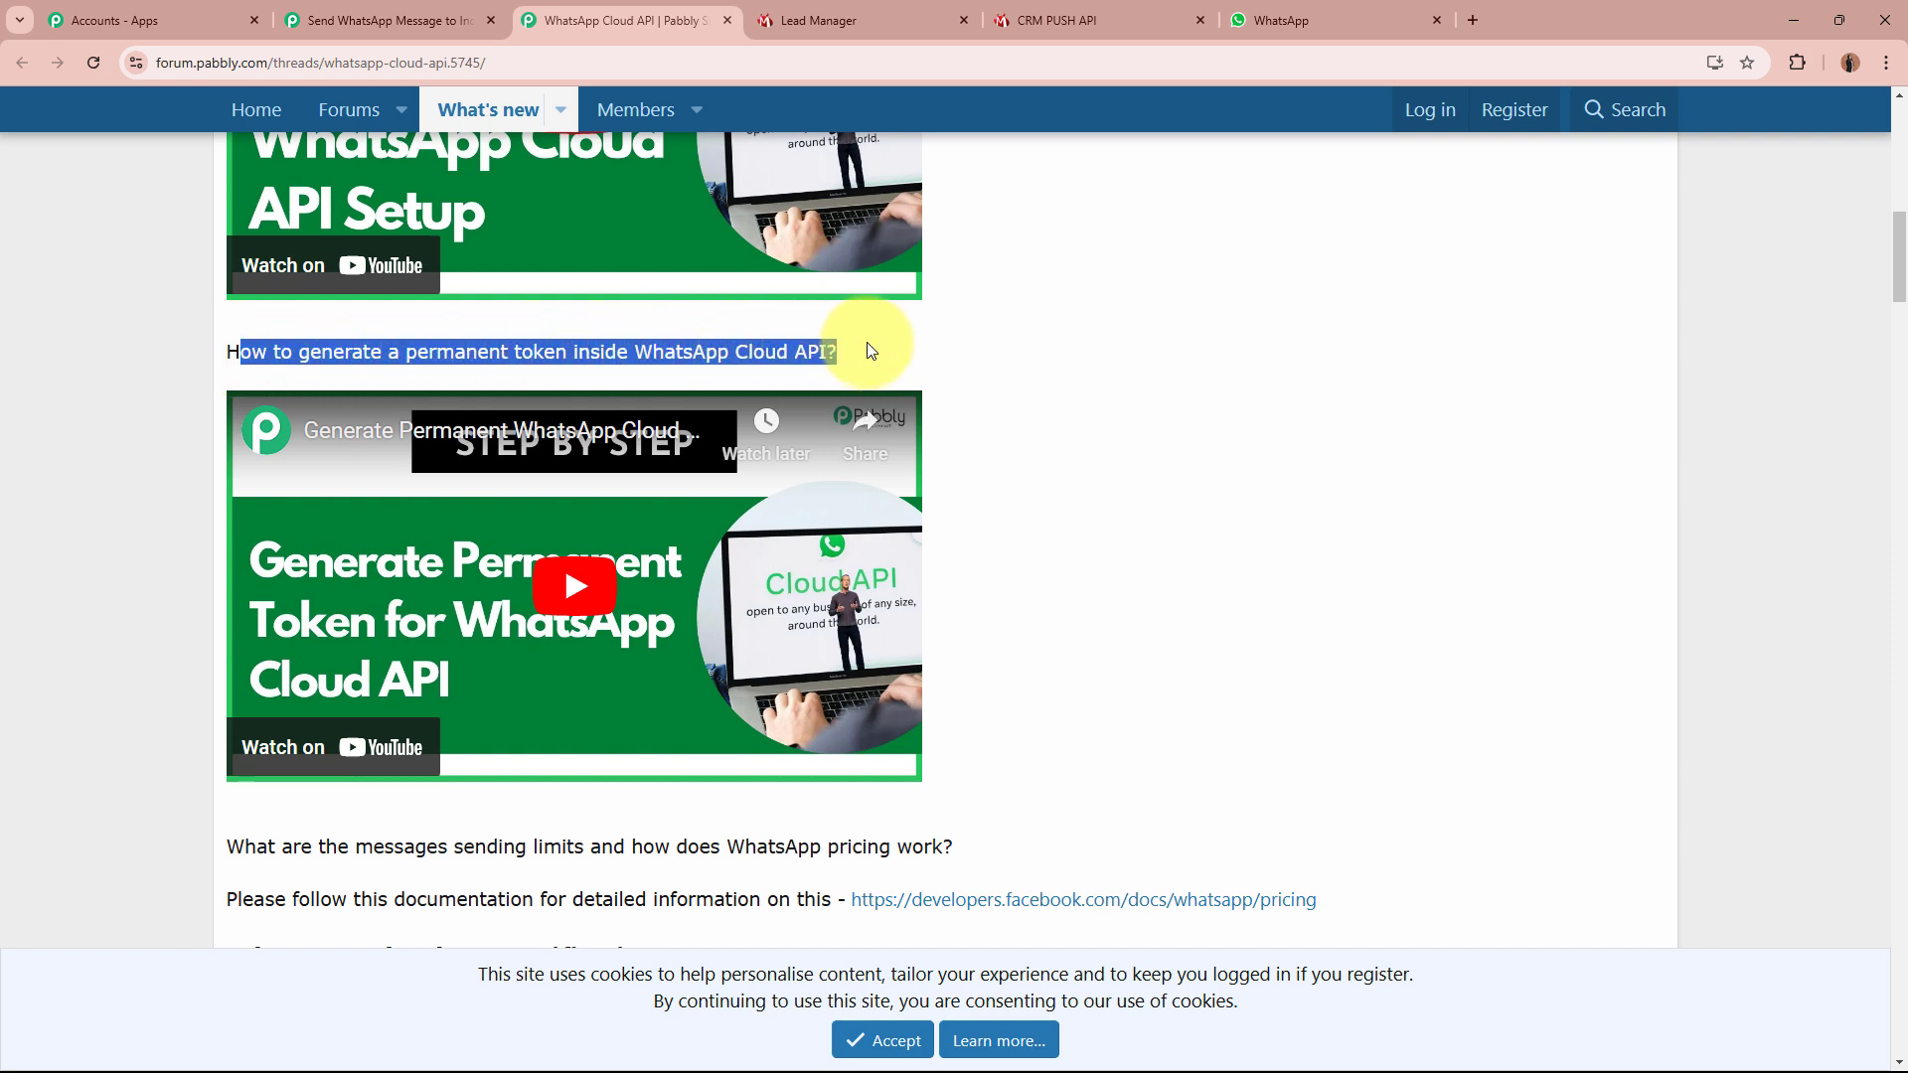
{"action": "left_click", "coordinate": [1225, 337]}
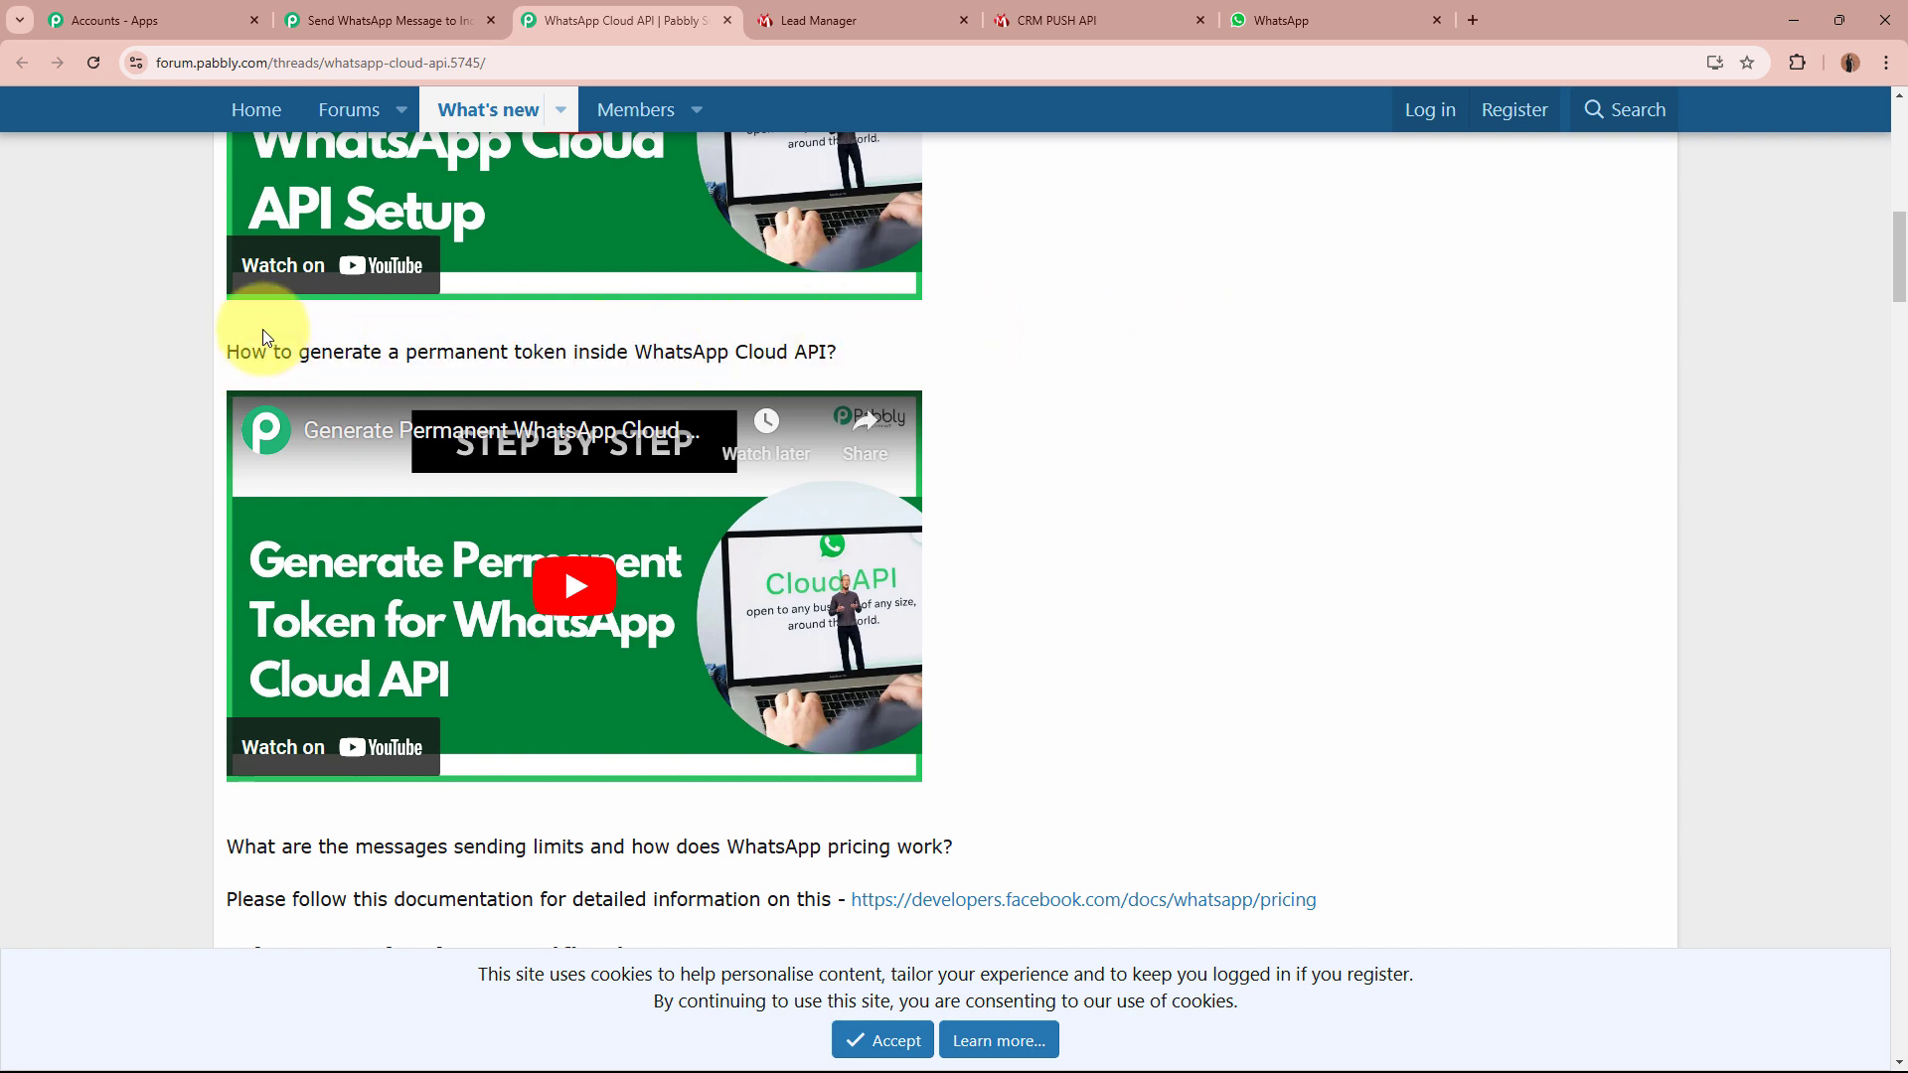
{"action": "left_click", "coordinate": [382, 20]}
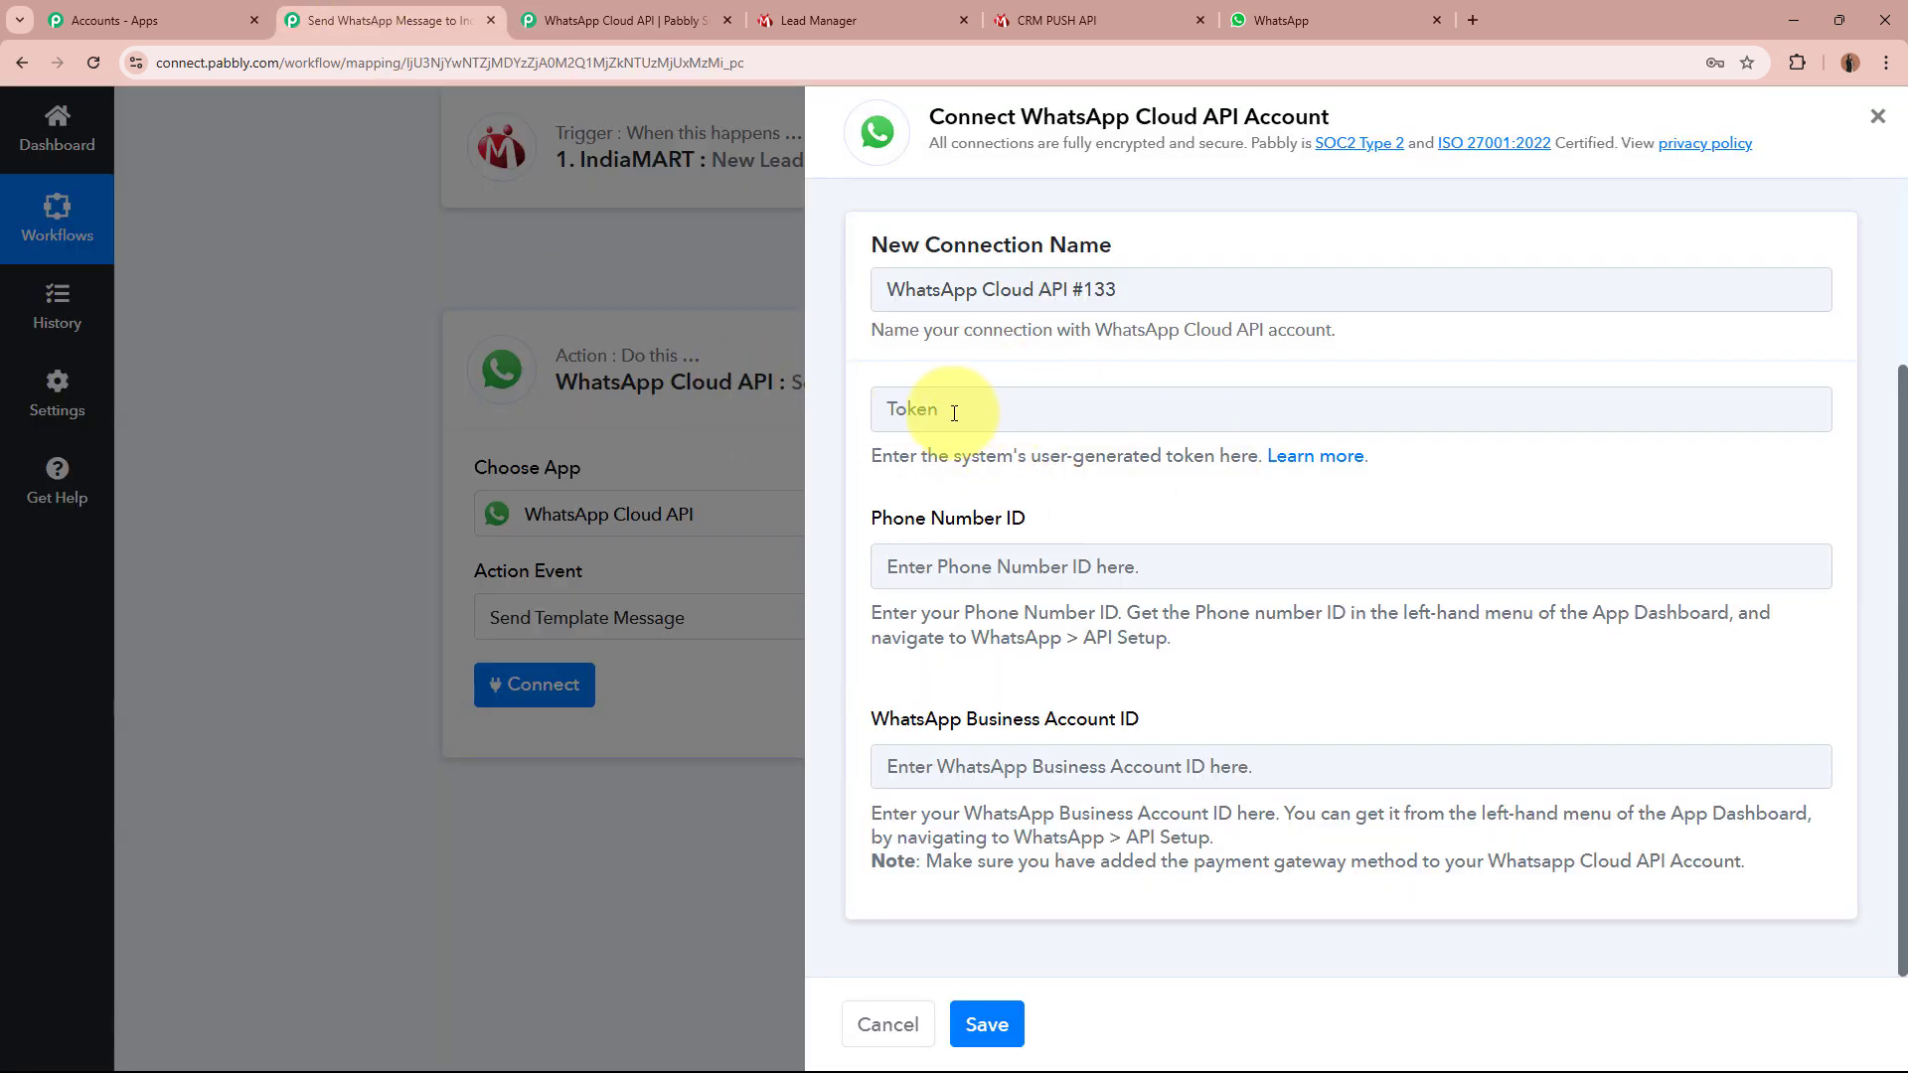
{"action": "left_click", "coordinate": [616, 20]}
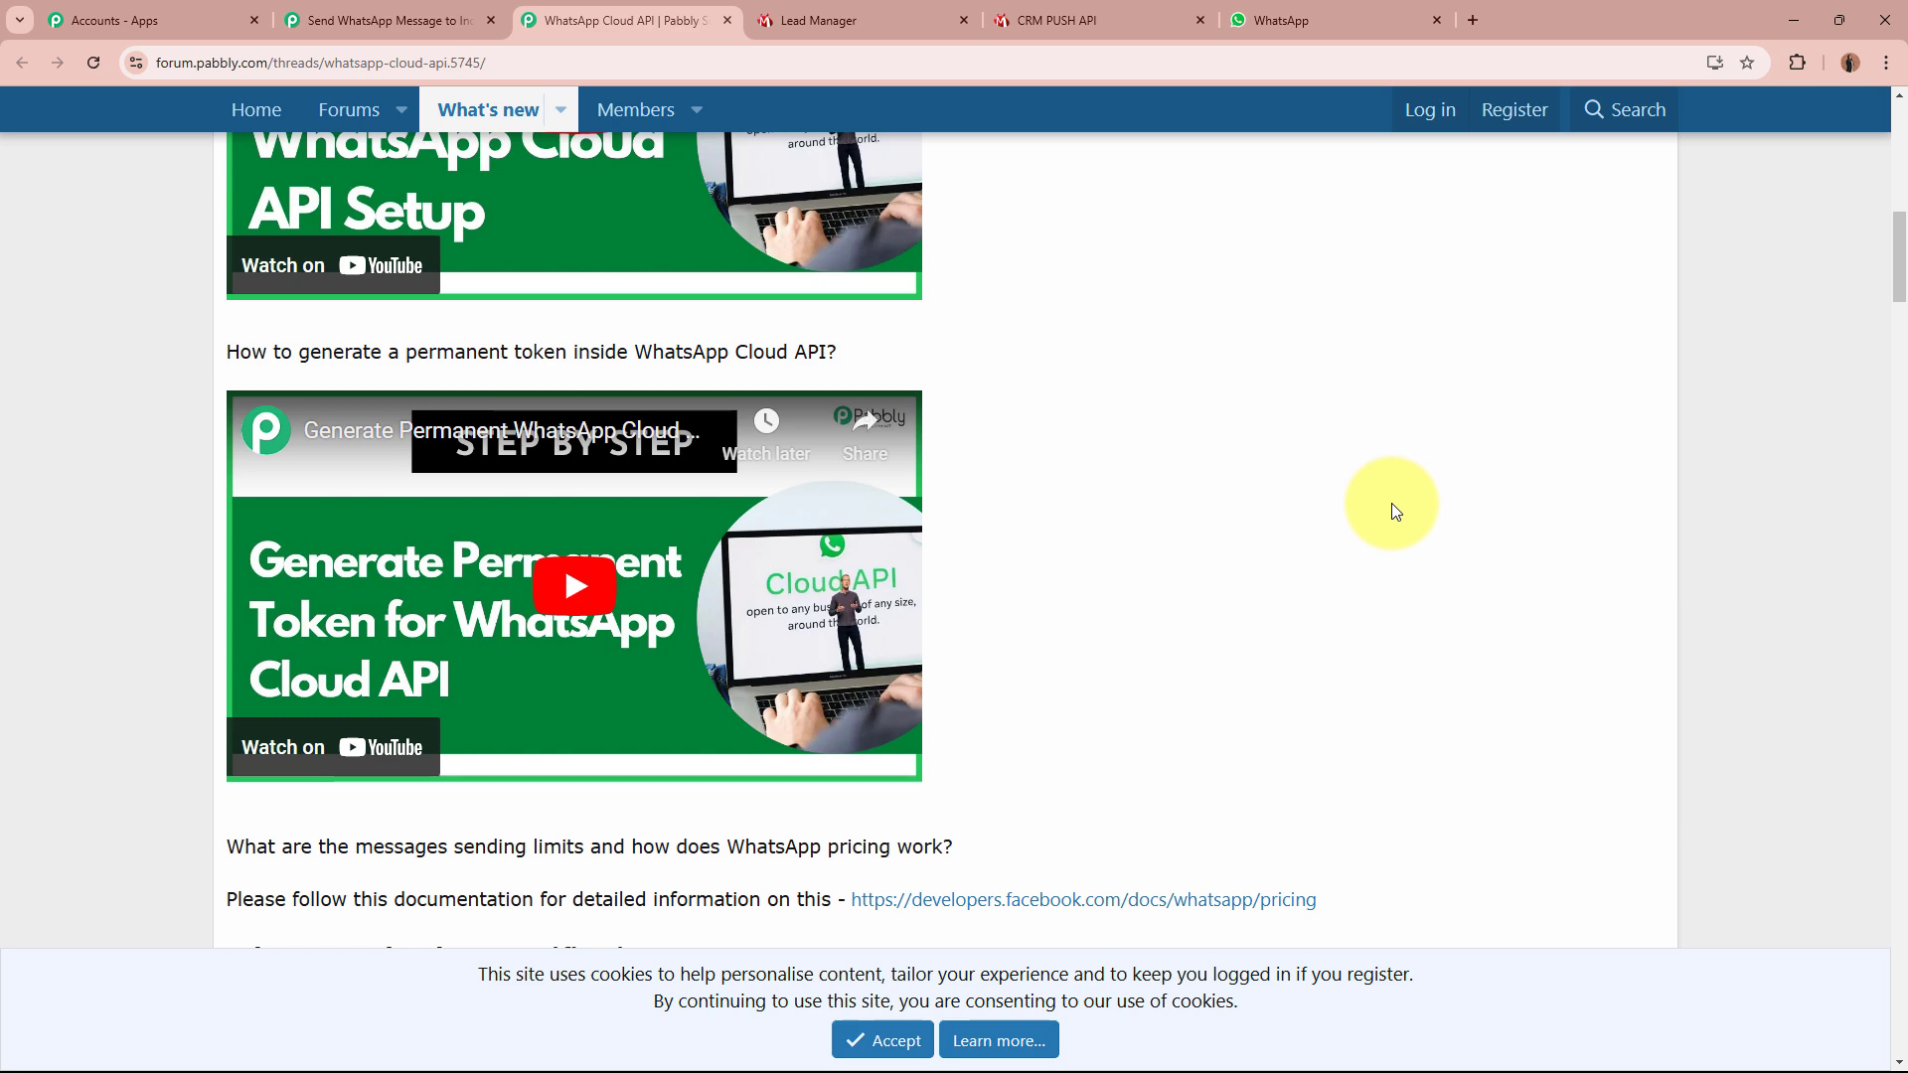
{"action": "scroll", "coordinate": [1390, 502], "scroll_direction": "up", "scroll_amount": 10}
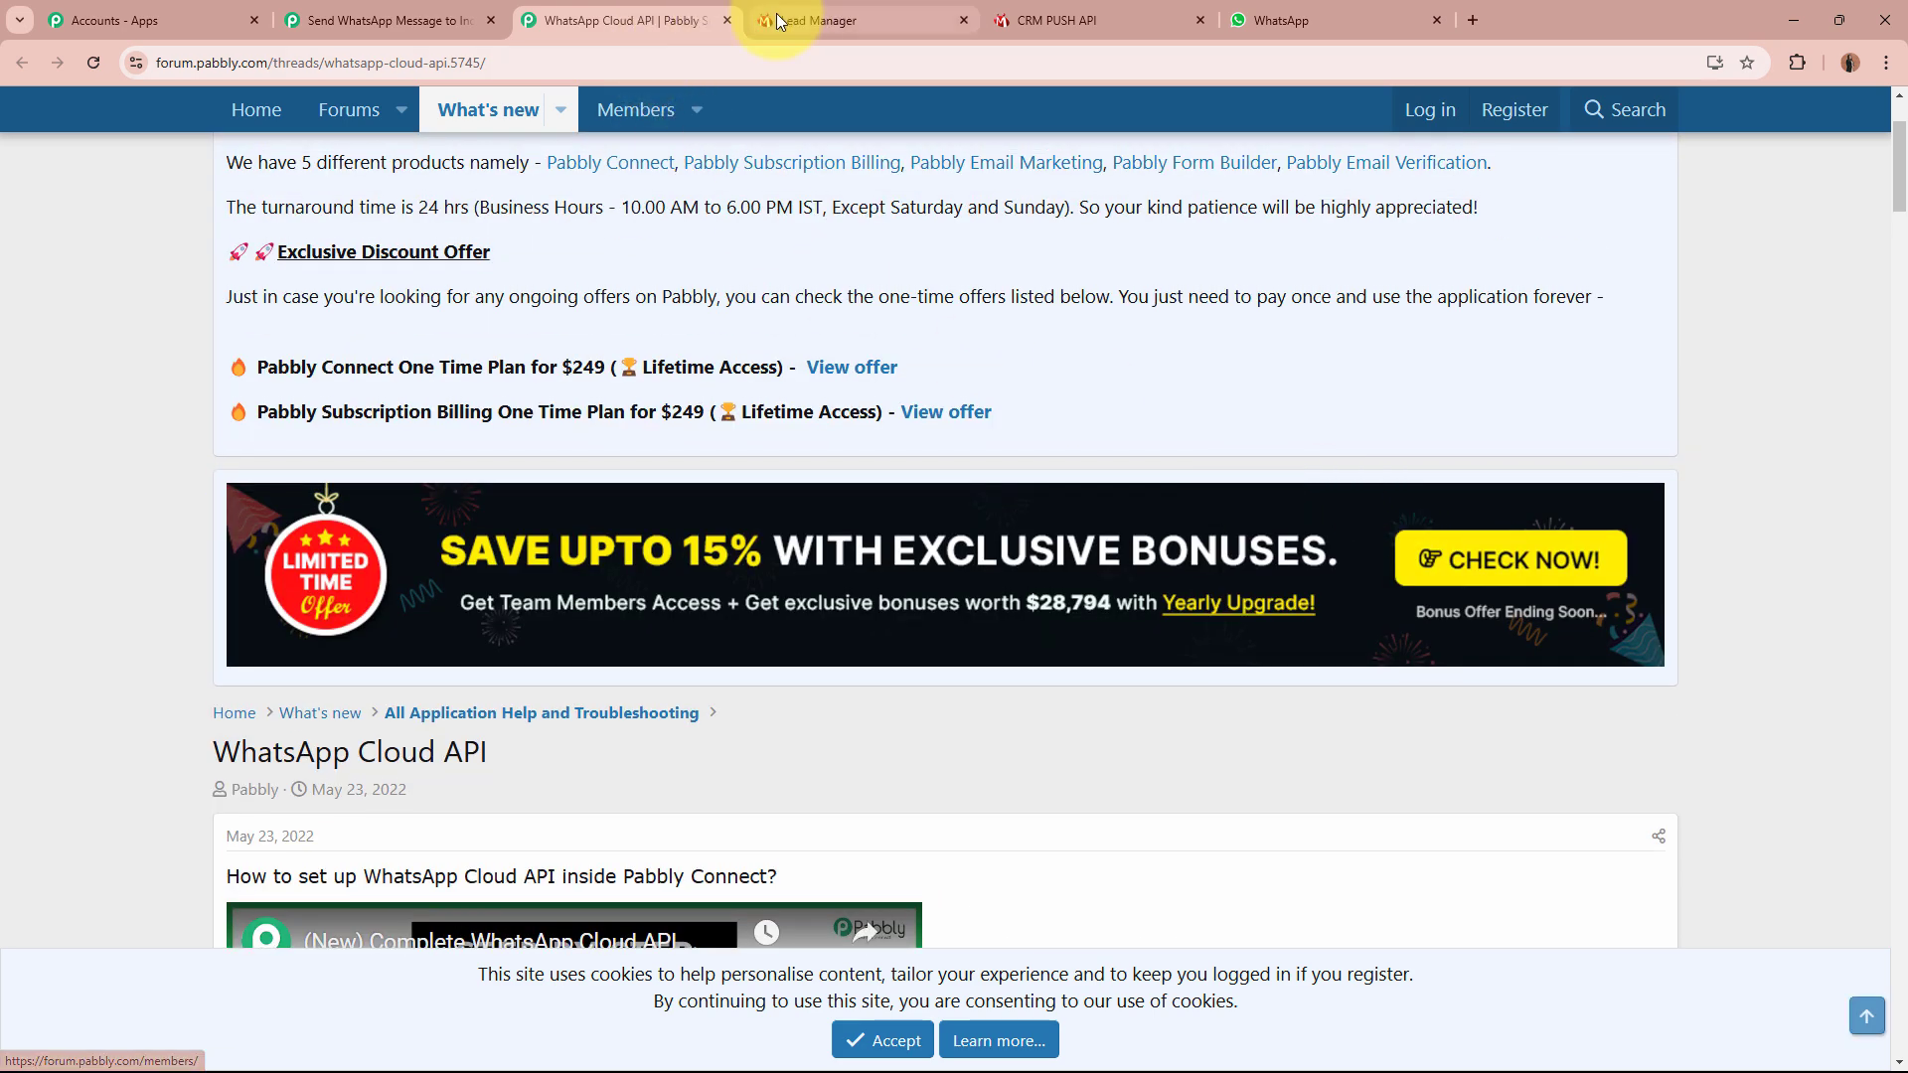
{"action": "left_click", "coordinate": [728, 21]}
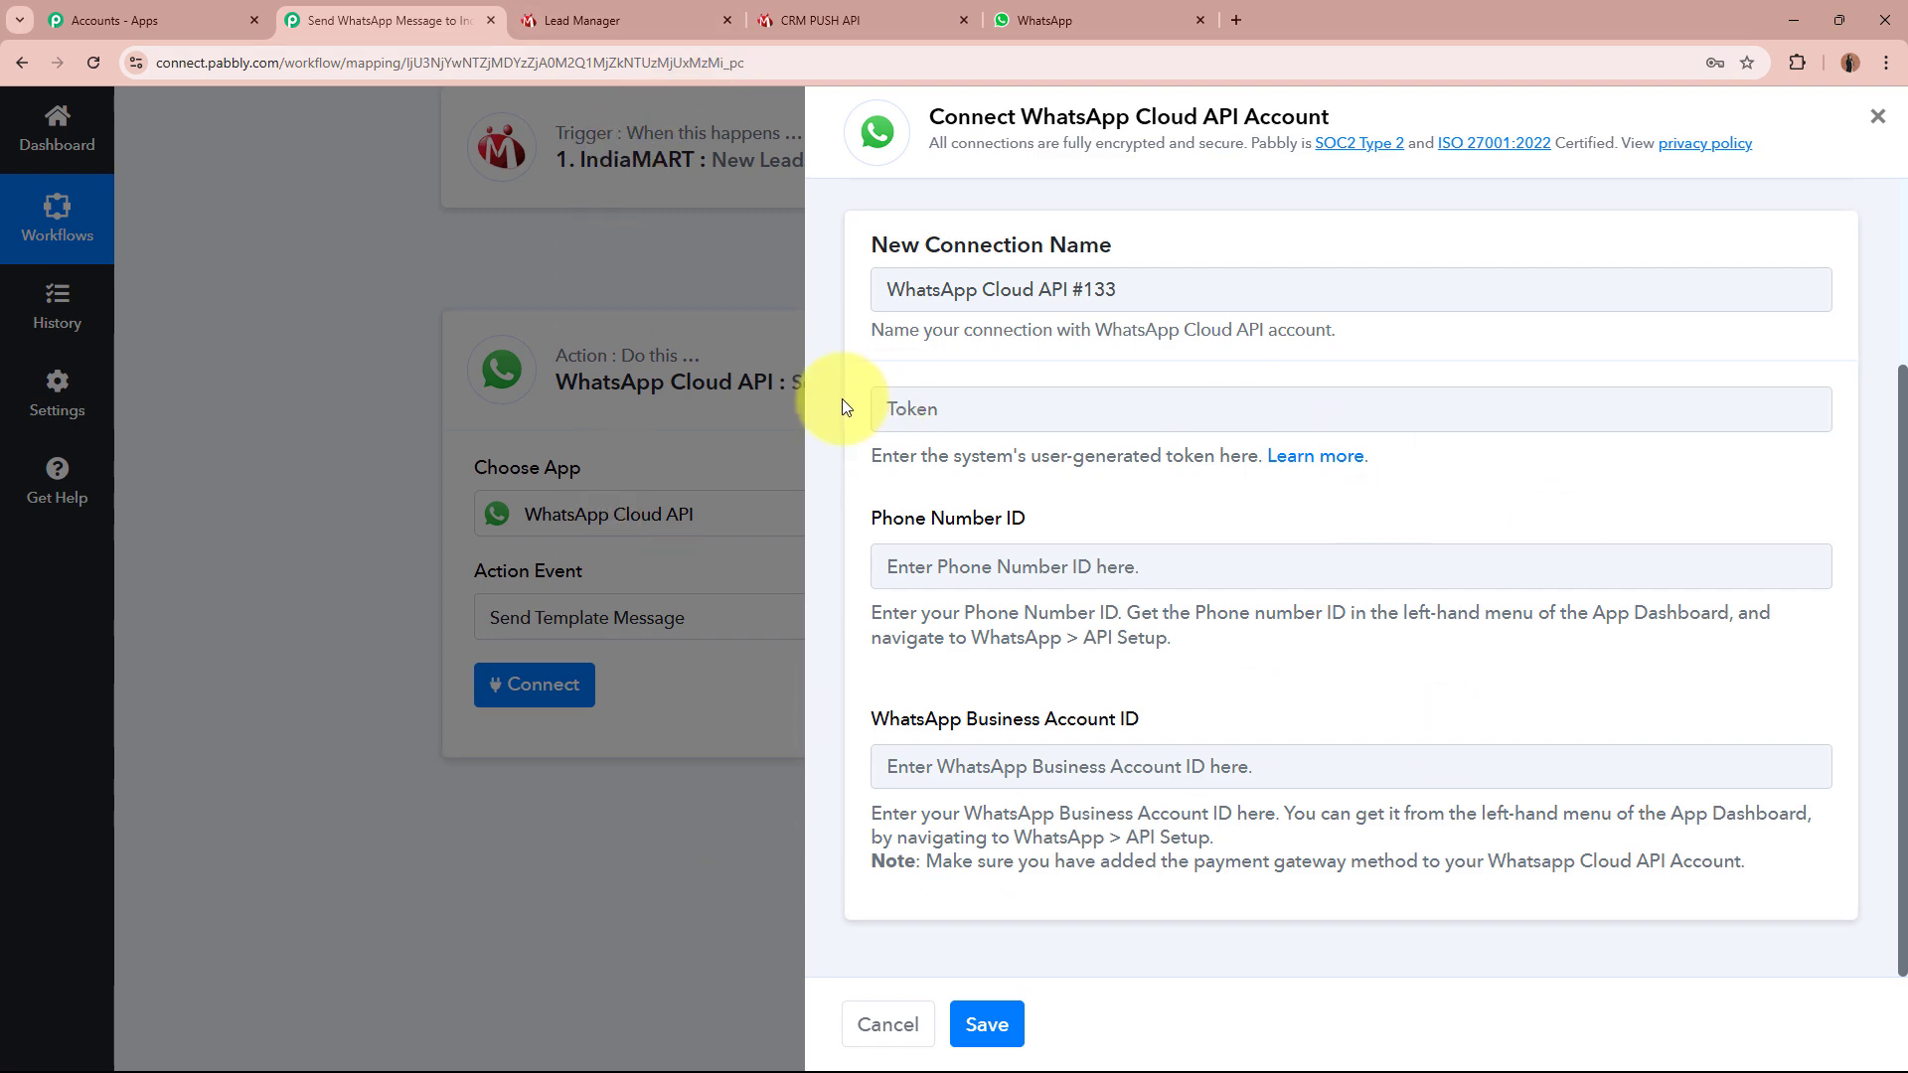
Switch to the Meta App Dashboard's API Setup page and locate the access token, phone number ID and WhatsApp Business Account ID
{"action": "key", "text": "alt+Tab"}
{"action": "left_click_drag", "start_coordinate": [699, 295], "coordinate": [863, 280]}
{"action": "left_click", "coordinate": [863, 280]}
{"action": "left_click_drag", "start_coordinate": [628, 368], "coordinate": [745, 375]}
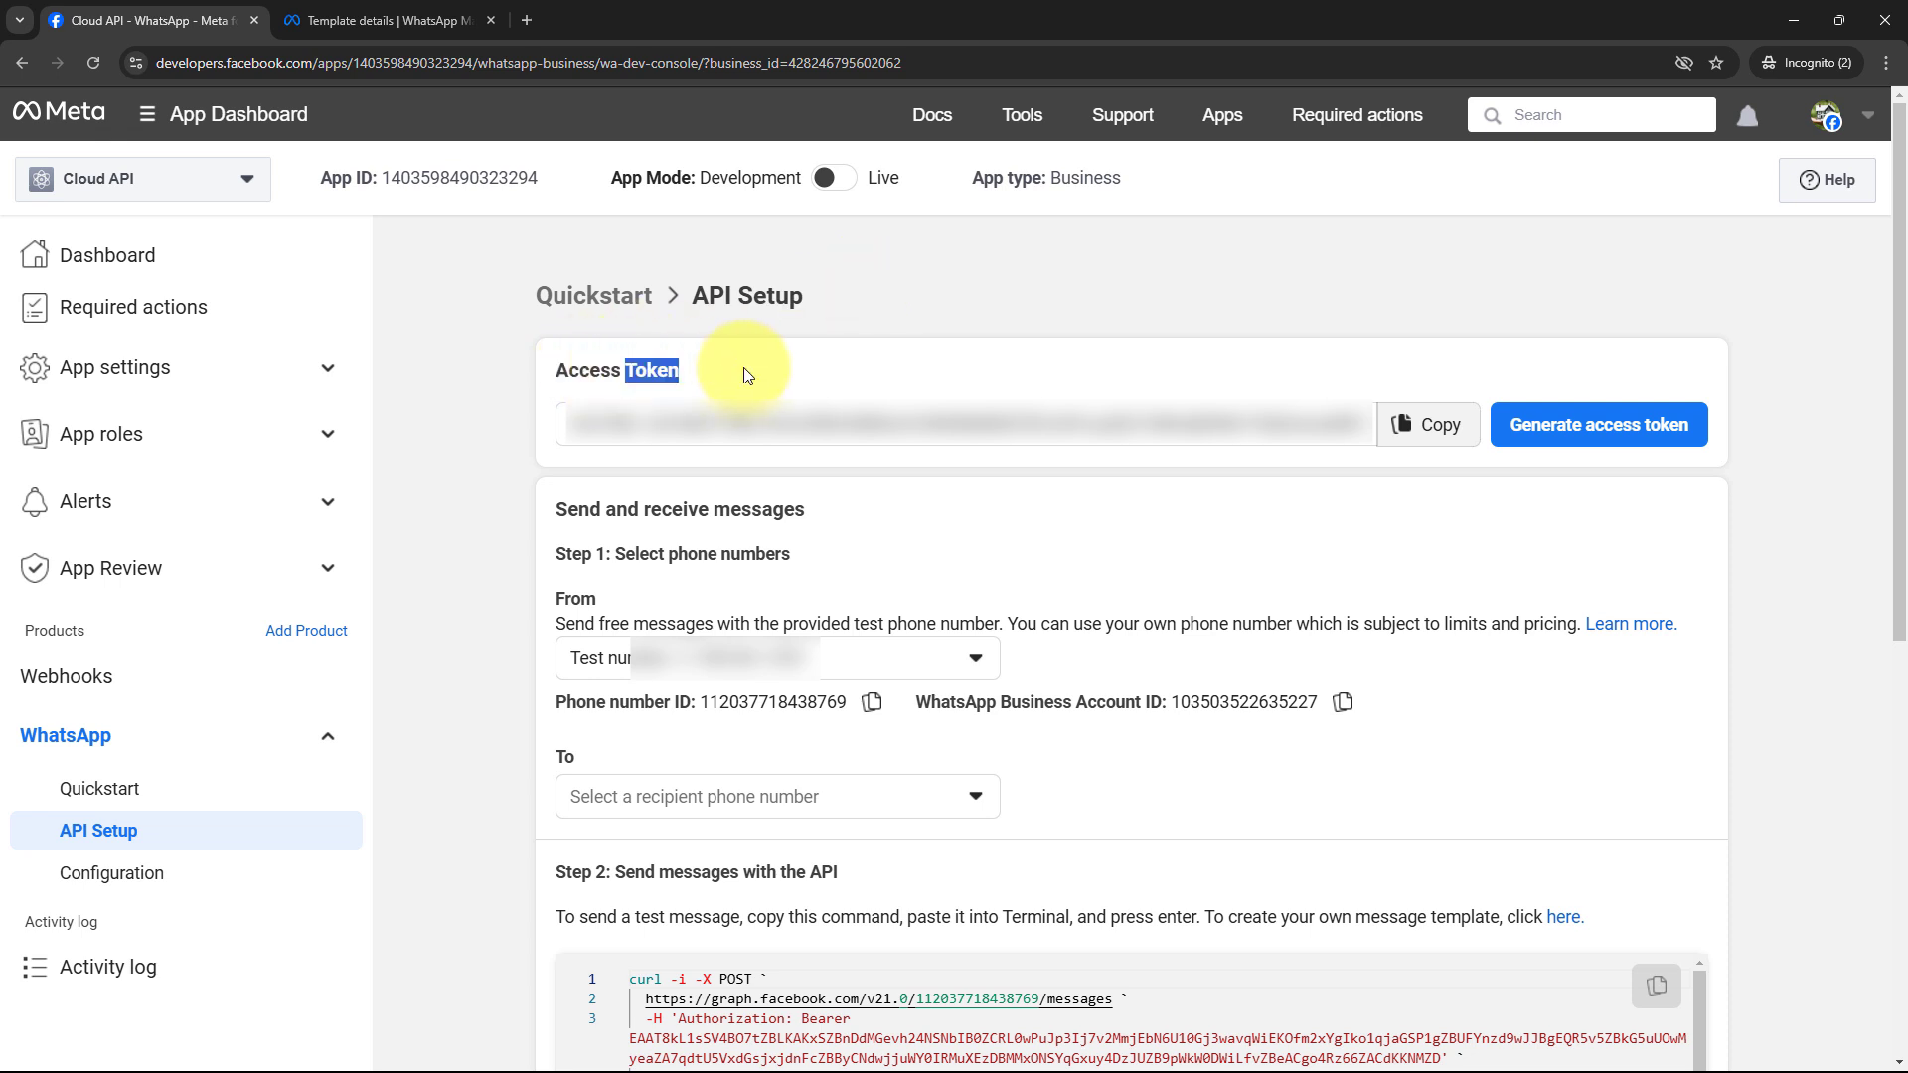
{"action": "left_click_drag", "start_coordinate": [554, 700], "coordinate": [680, 701]}
{"action": "left_click_drag", "start_coordinate": [916, 702], "coordinate": [1187, 711]}
{"action": "left_click", "coordinate": [1661, 711]}
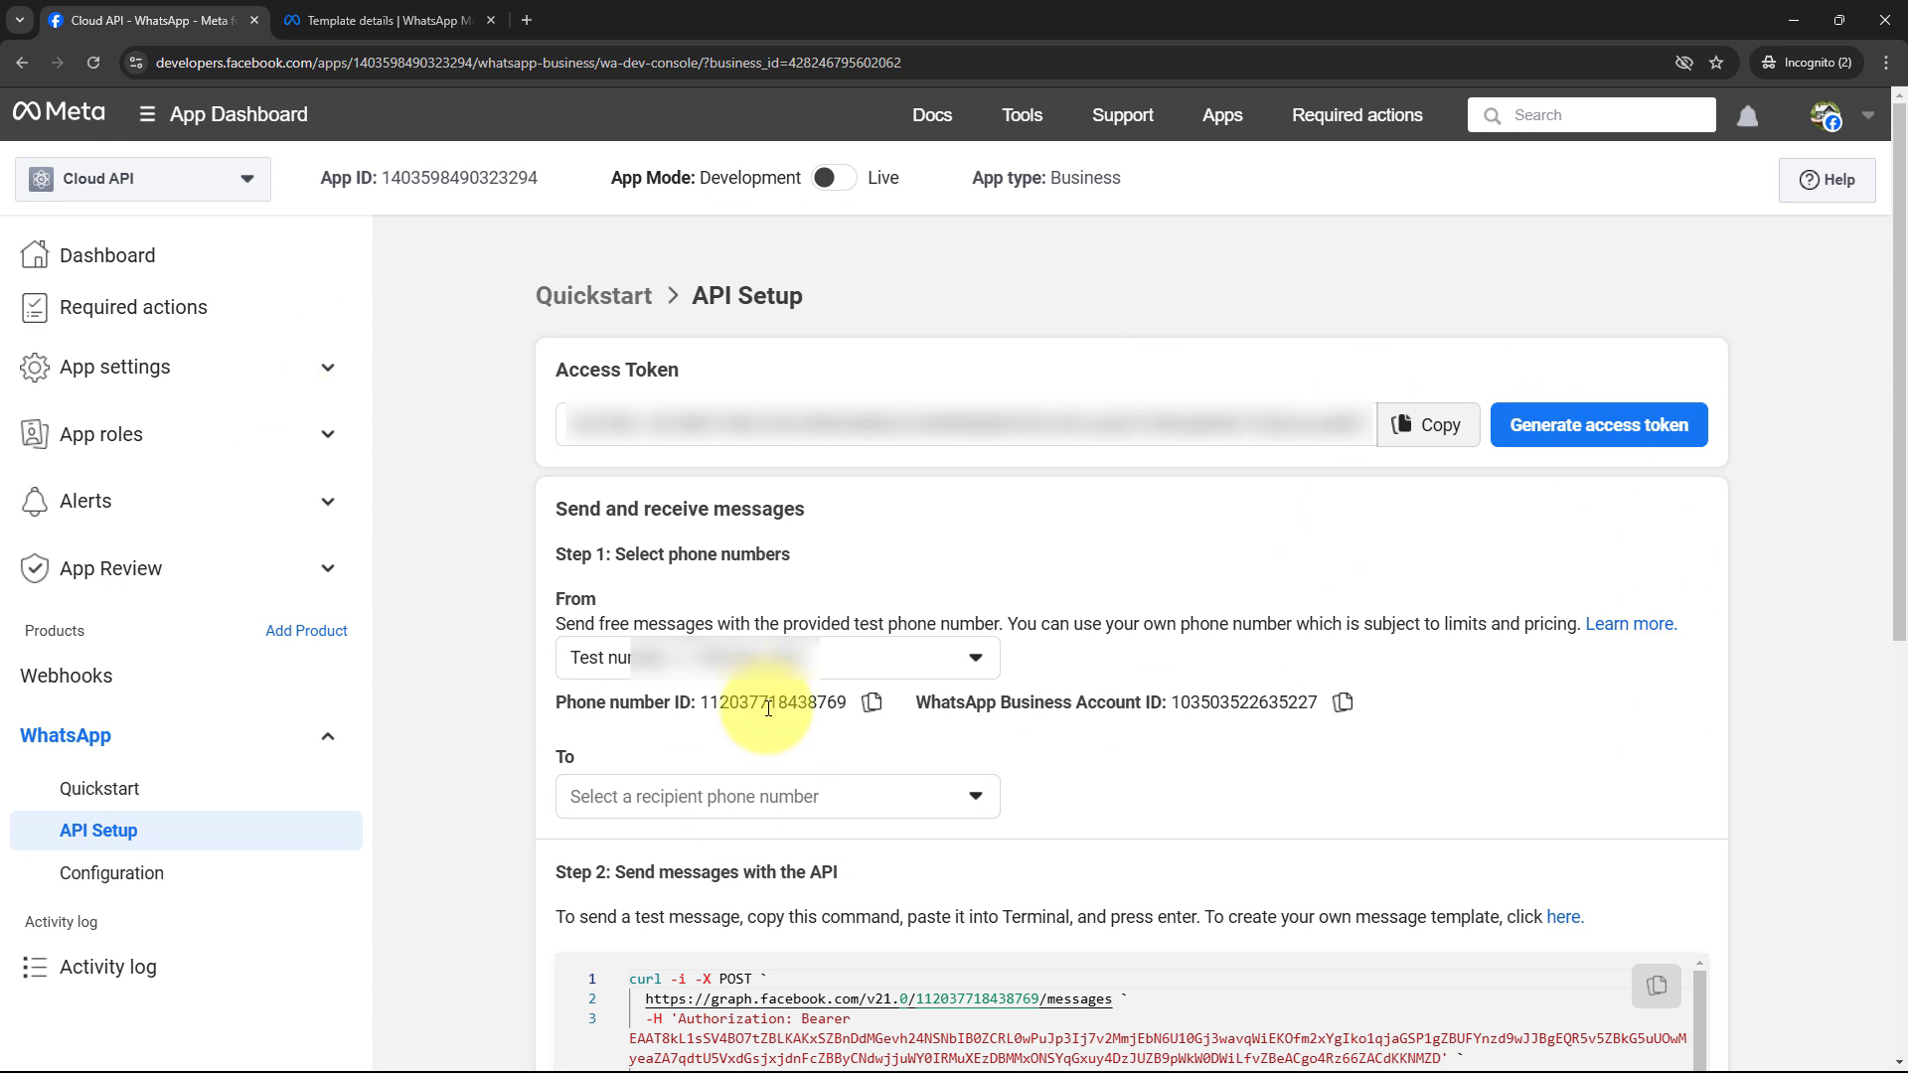
Copy the access token from Meta's API Setup page and paste it into the Pabbly connection's Token field
{"action": "left_click", "coordinate": [1412, 440]}
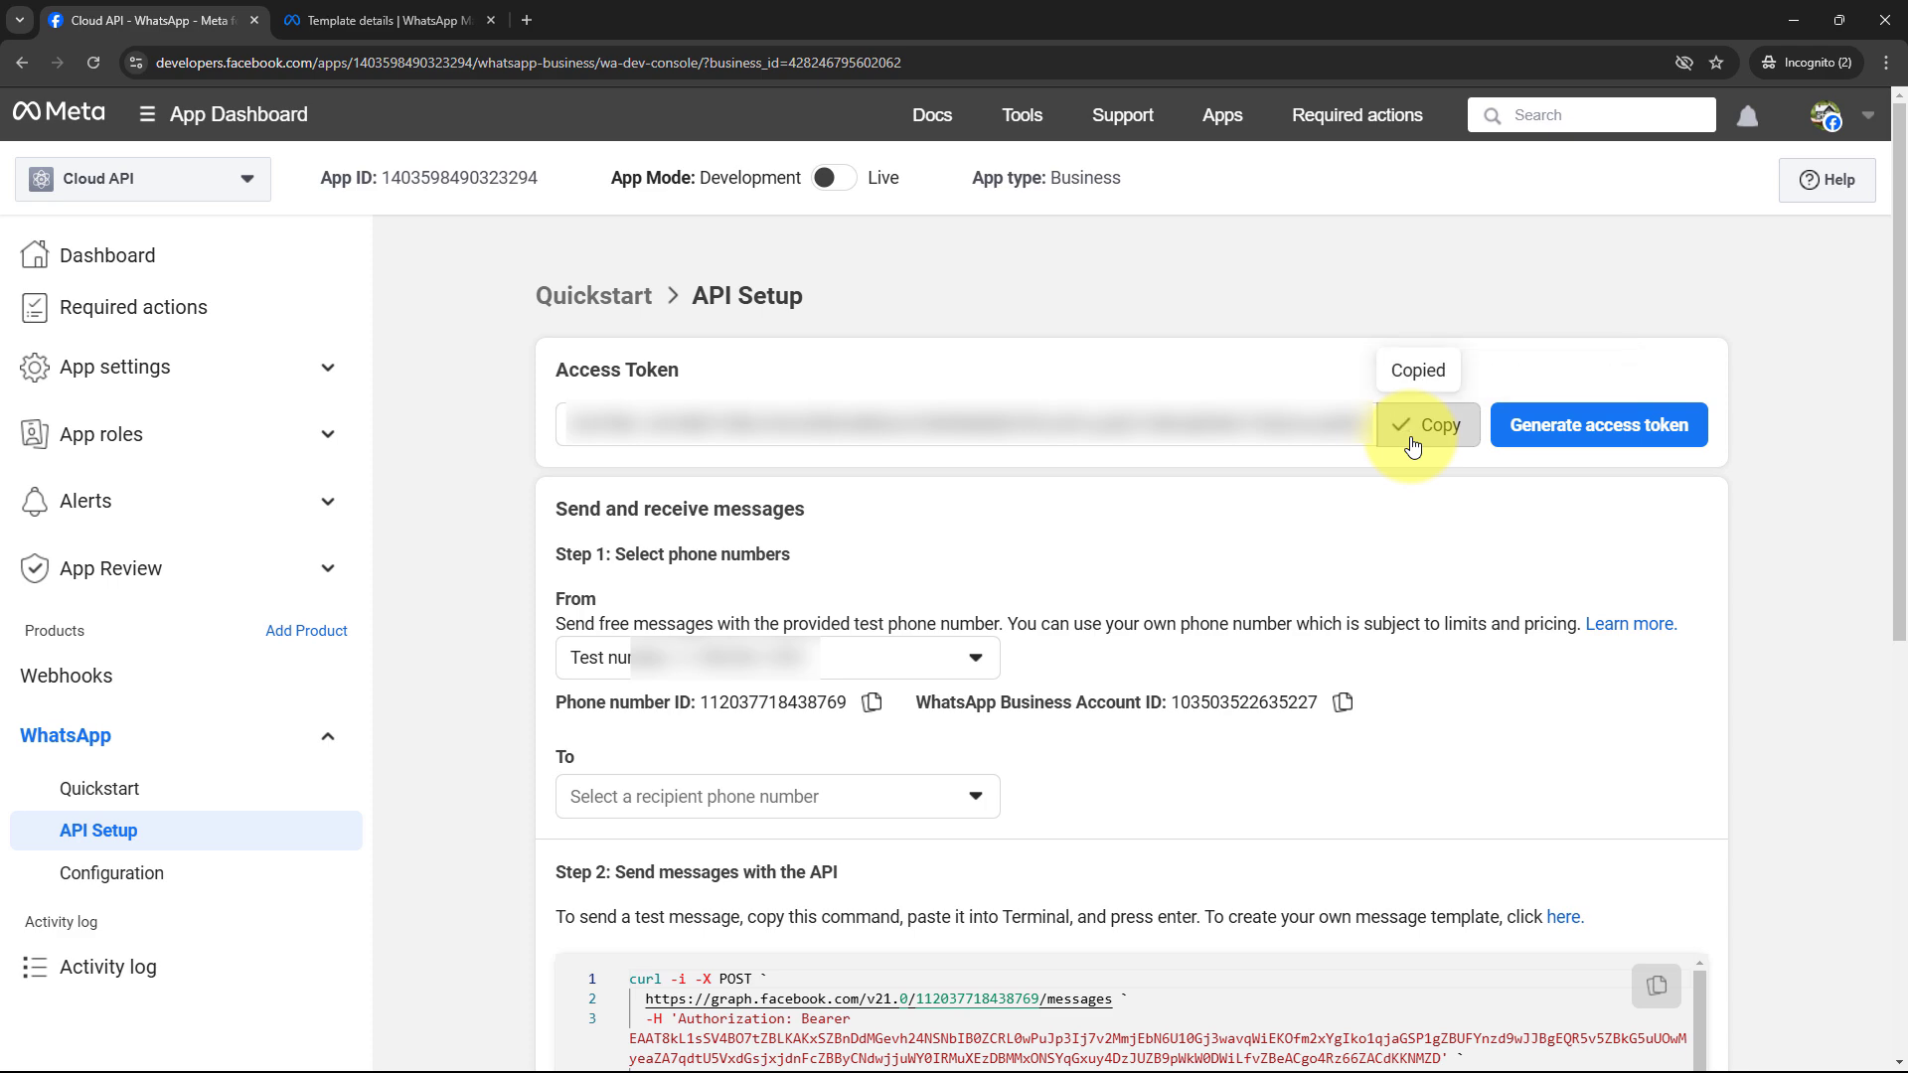
{"action": "left_click", "coordinate": [1793, 20]}
{"action": "left_click", "coordinate": [1109, 410]}
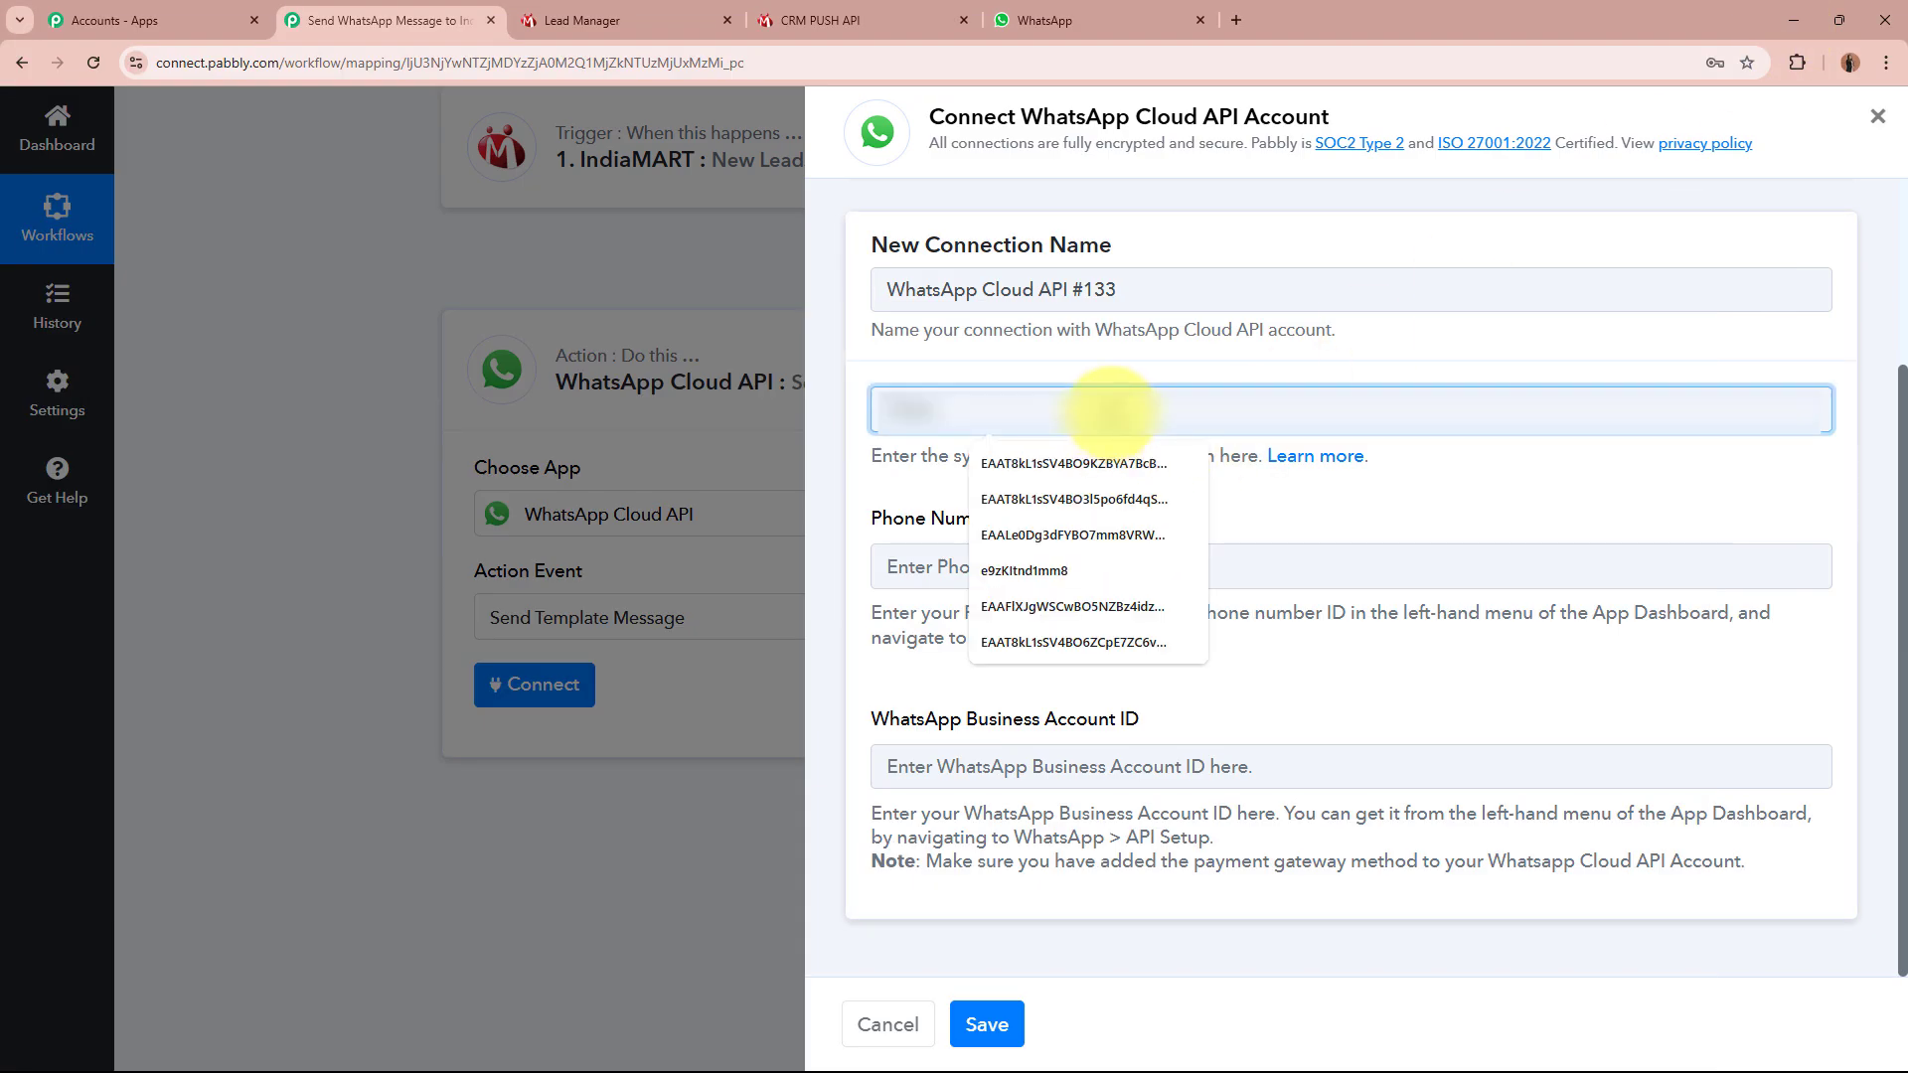
{"action": "key", "text": "ctrl+v"}
Copy the phone number ID from Meta's API Setup page into the connection's Phone Number ID field
{"action": "left_click", "coordinate": [909, 567]}
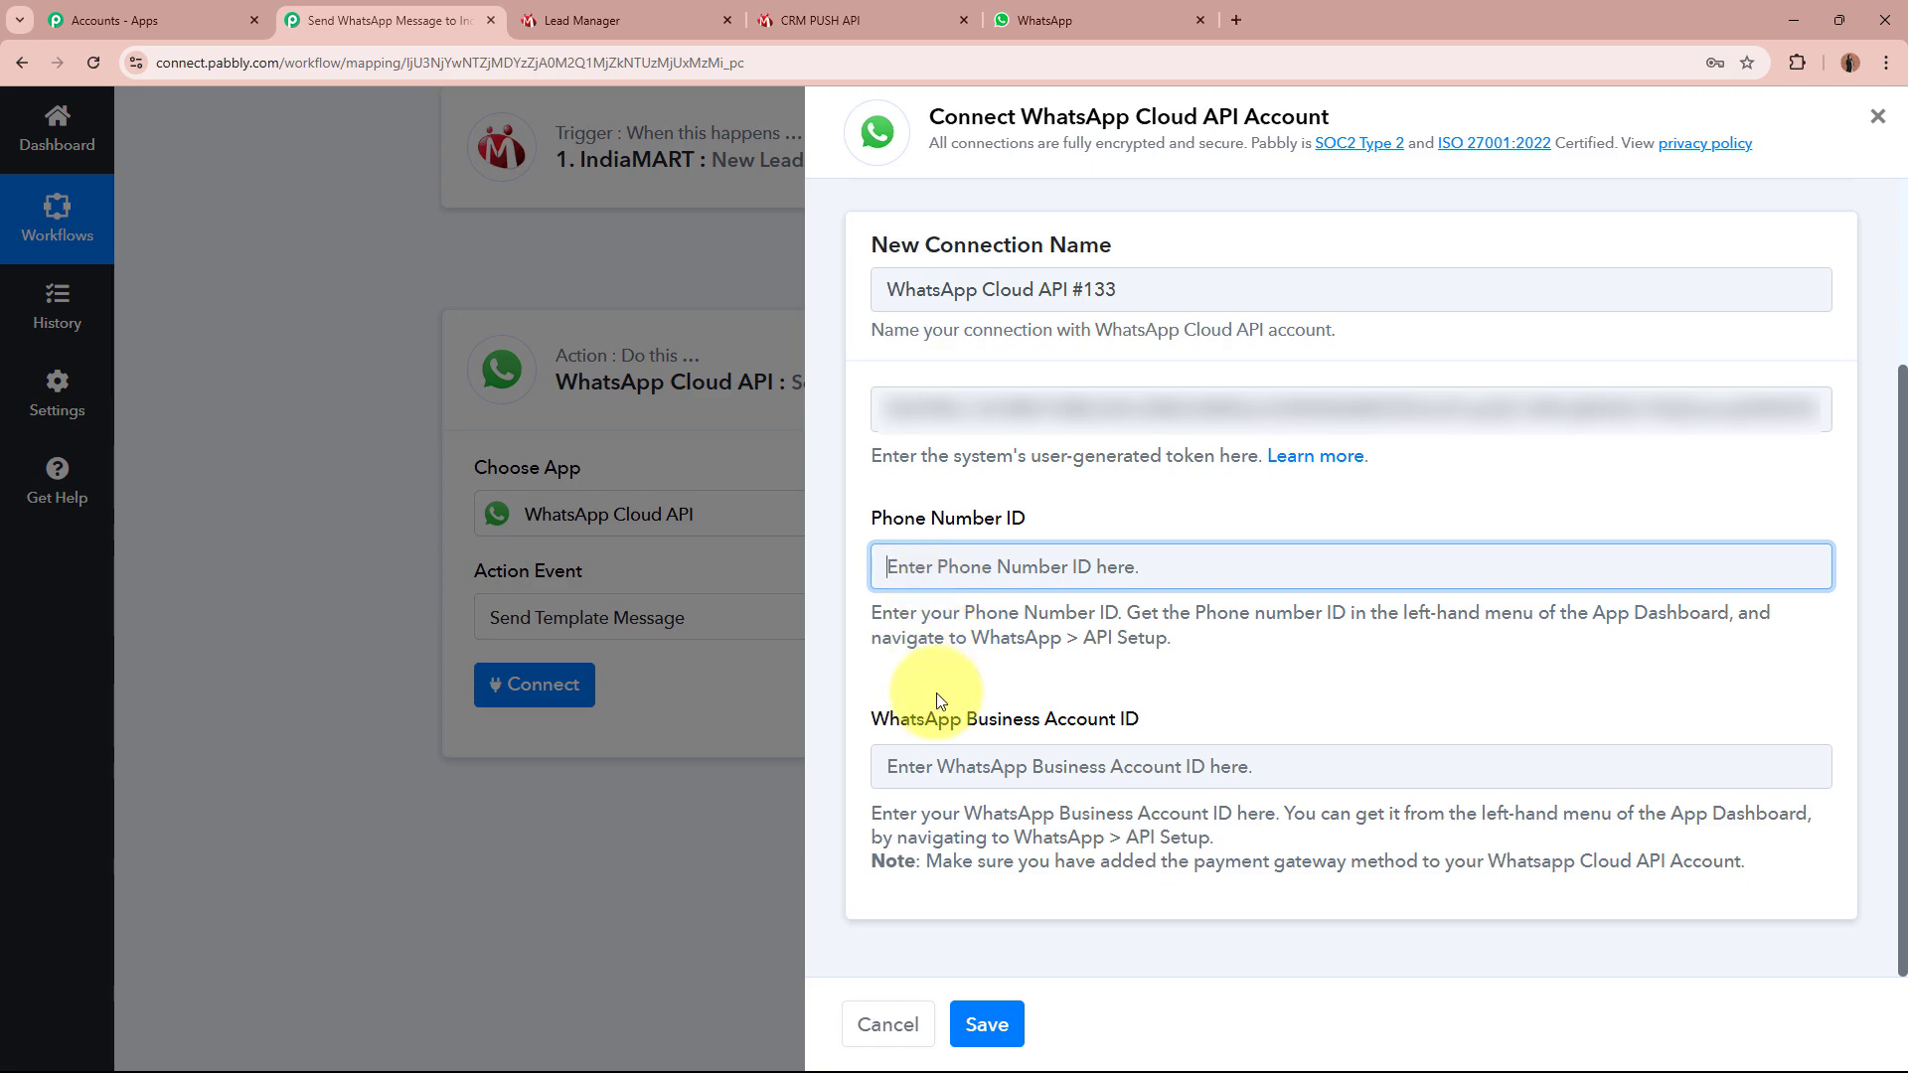
{"action": "key", "text": "alt+Tab"}
{"action": "left_click", "coordinate": [870, 711]}
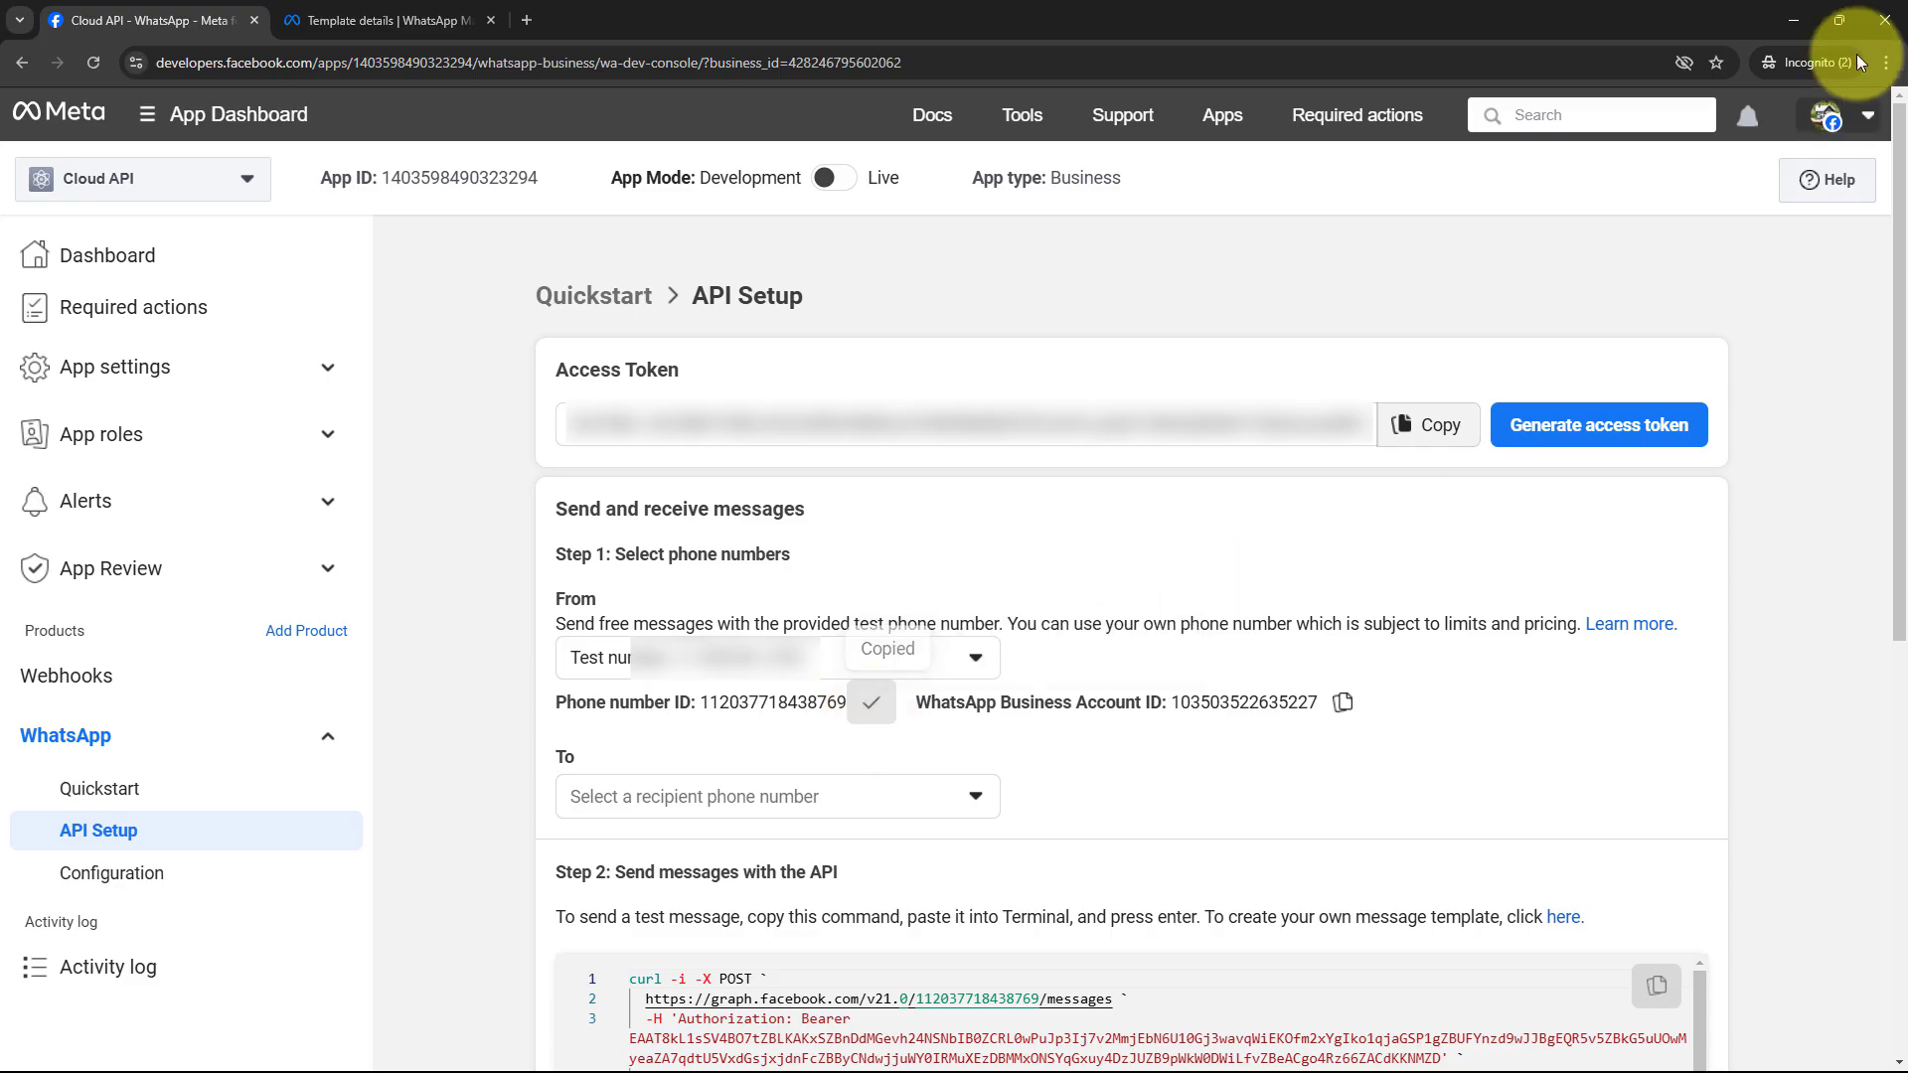
{"action": "left_click", "coordinate": [1806, 24]}
{"action": "key", "text": "ctrl+v"}
Copy the WhatsApp Business Account ID from Meta's API Setup page into its connection field and save the connection
{"action": "triple_click", "coordinate": [1208, 743]}
{"action": "key", "text": "alt+Tab"}
{"action": "left_click", "coordinate": [1344, 587]}
{"action": "left_click", "coordinate": [1755, 22]}
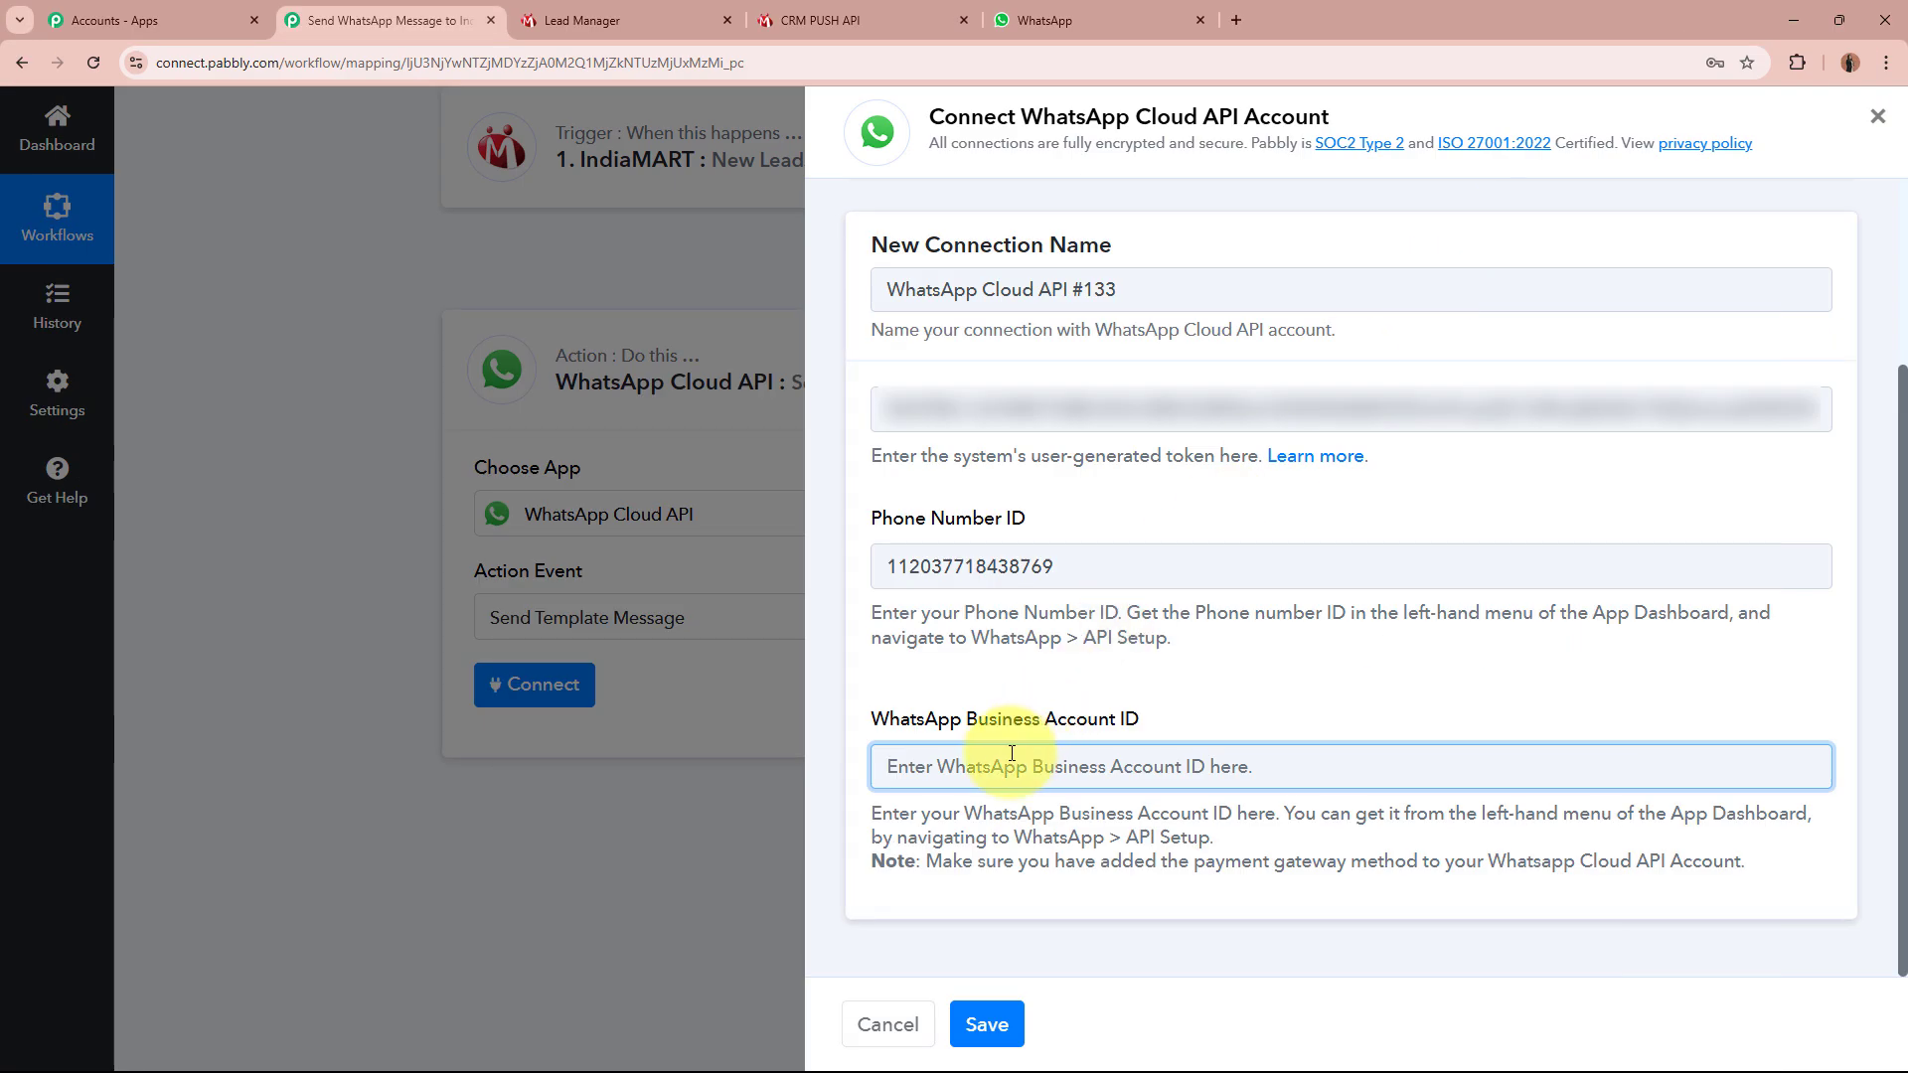
{"action": "key", "text": "ctrl+v"}
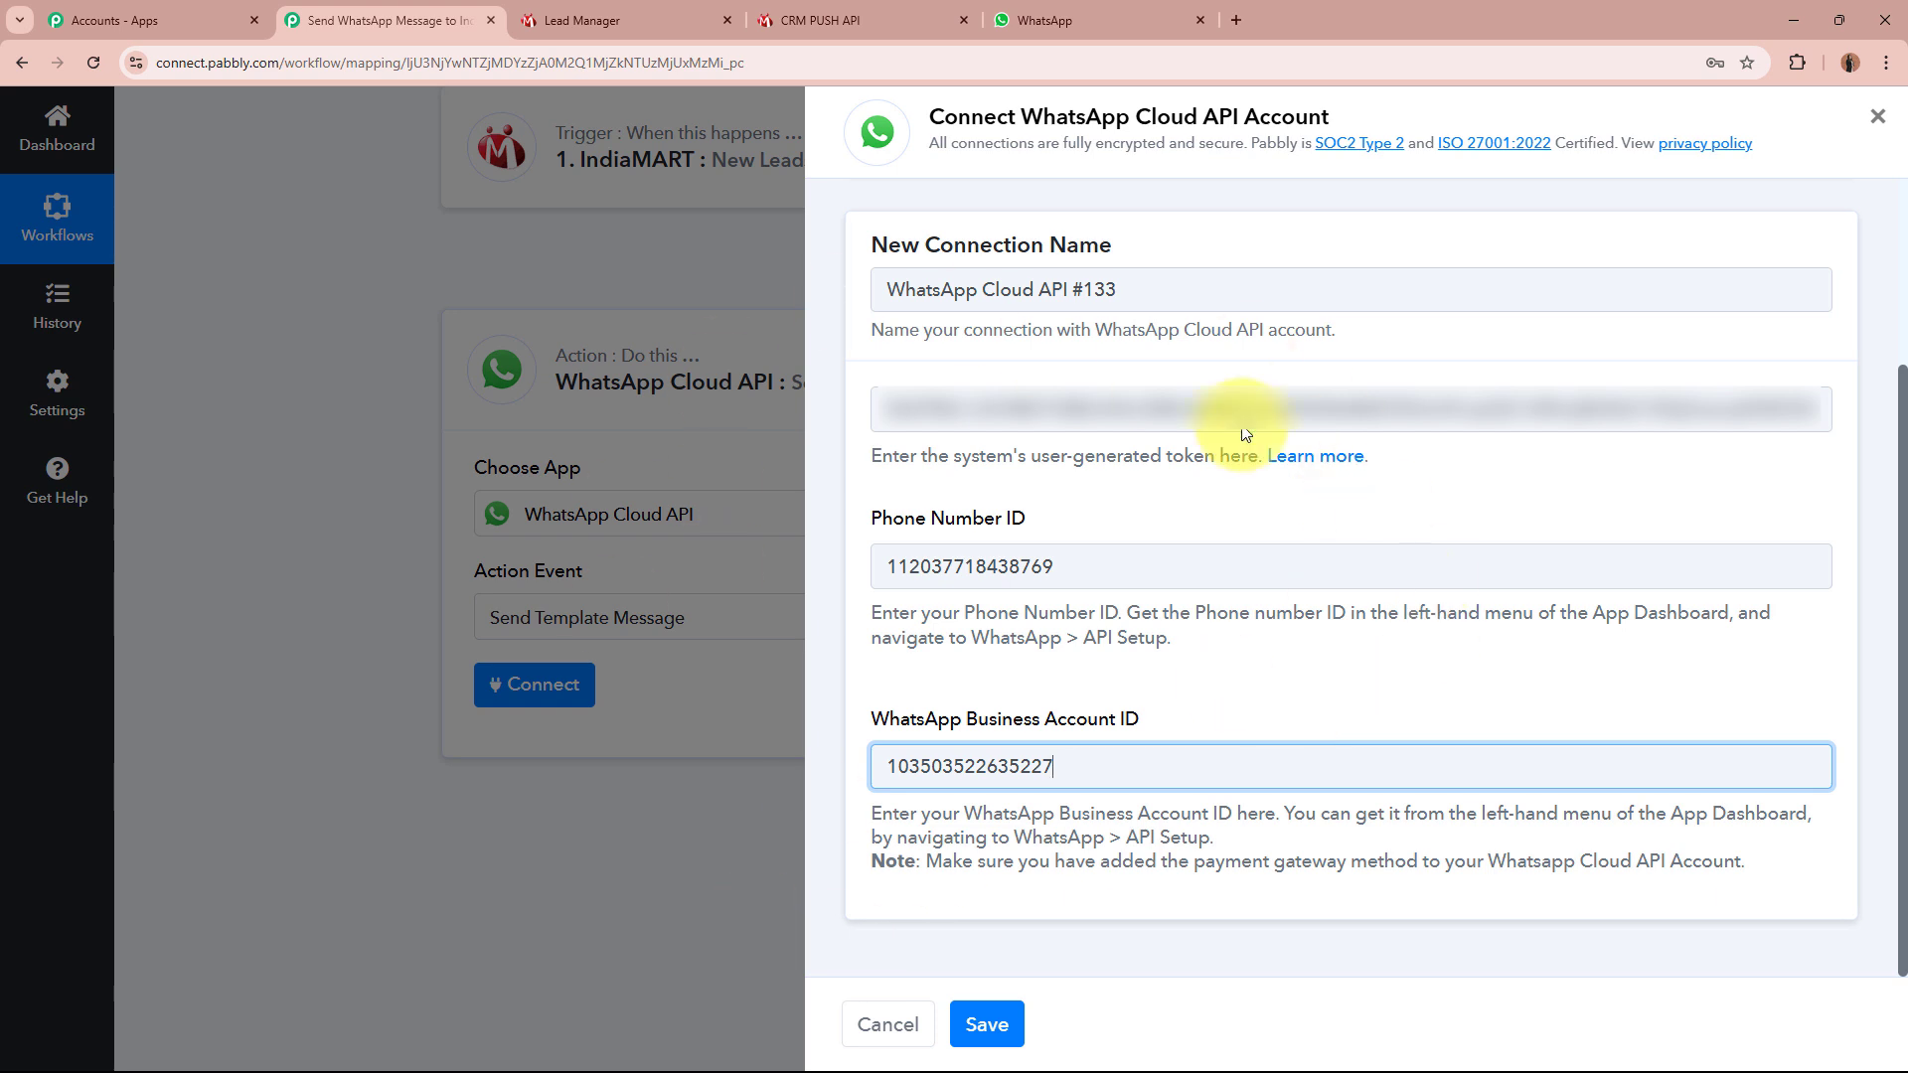
{"action": "left_click", "coordinate": [986, 1026]}
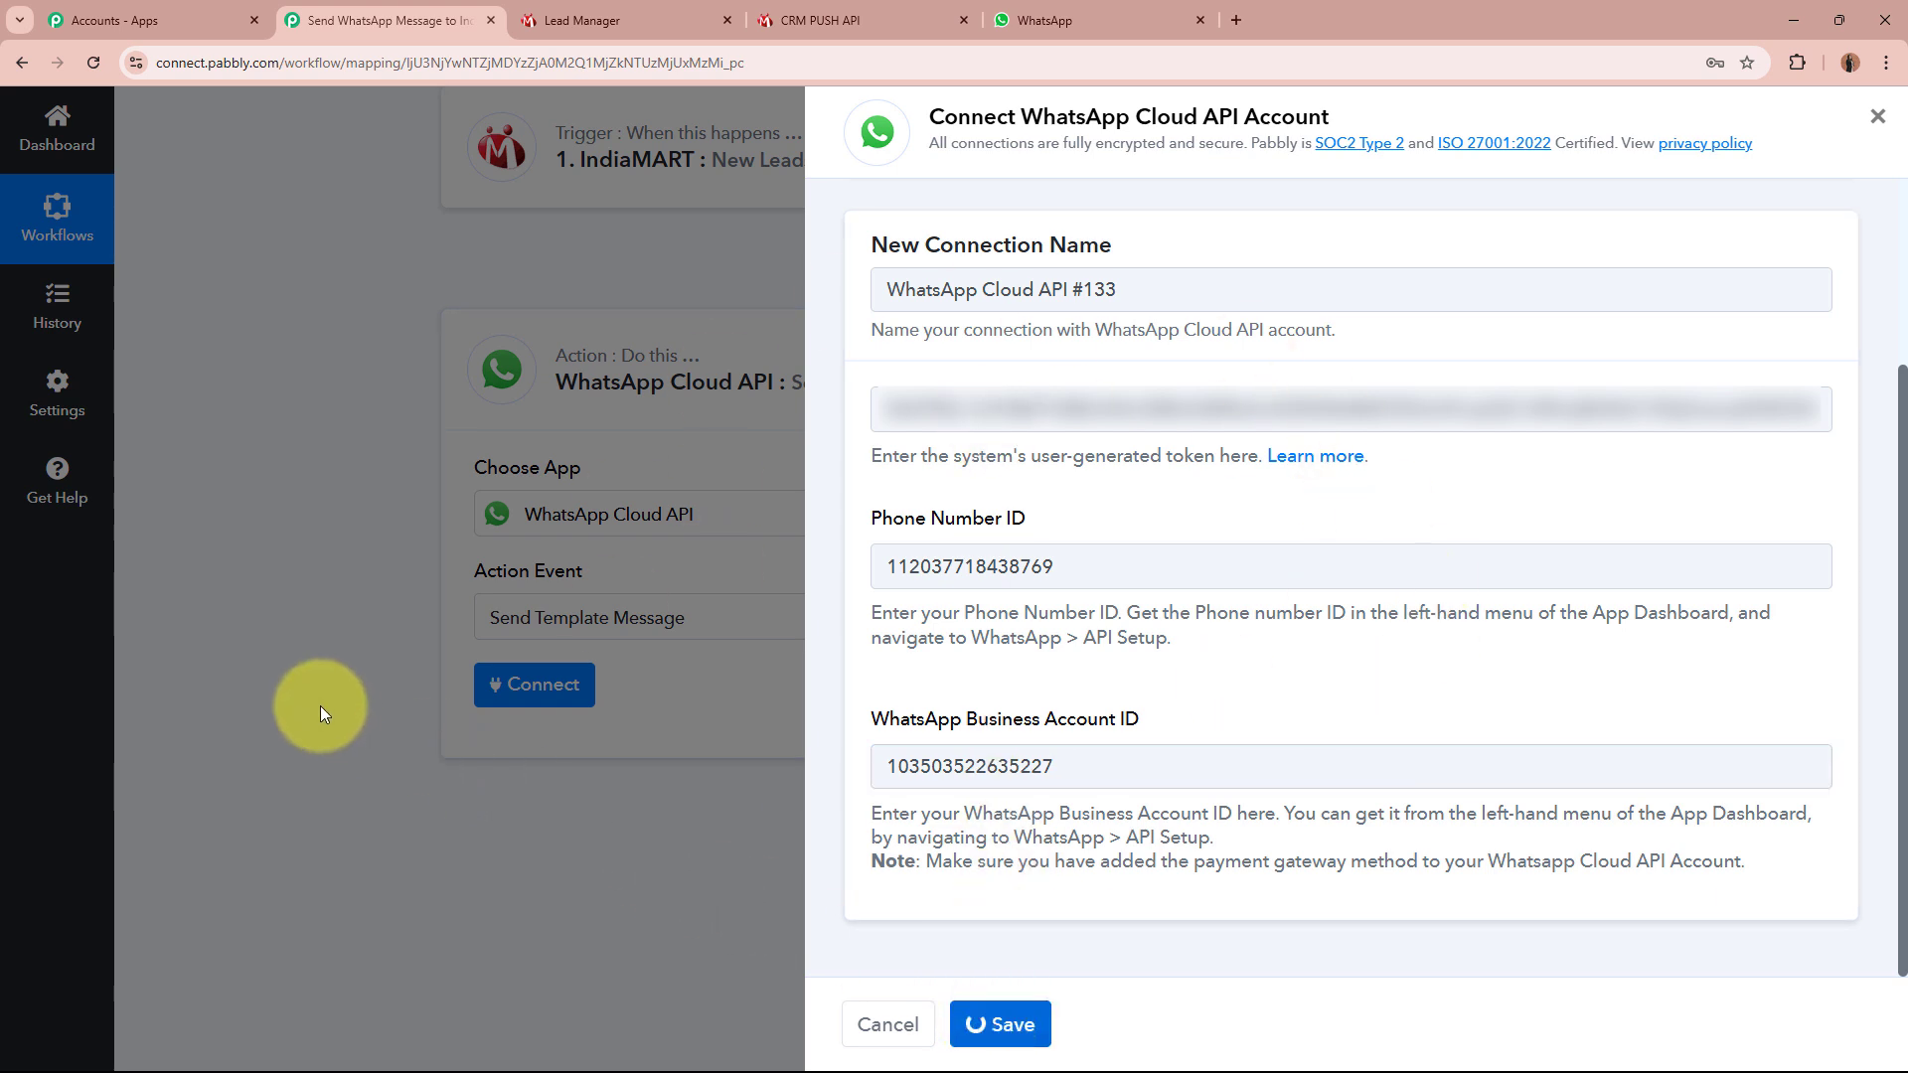
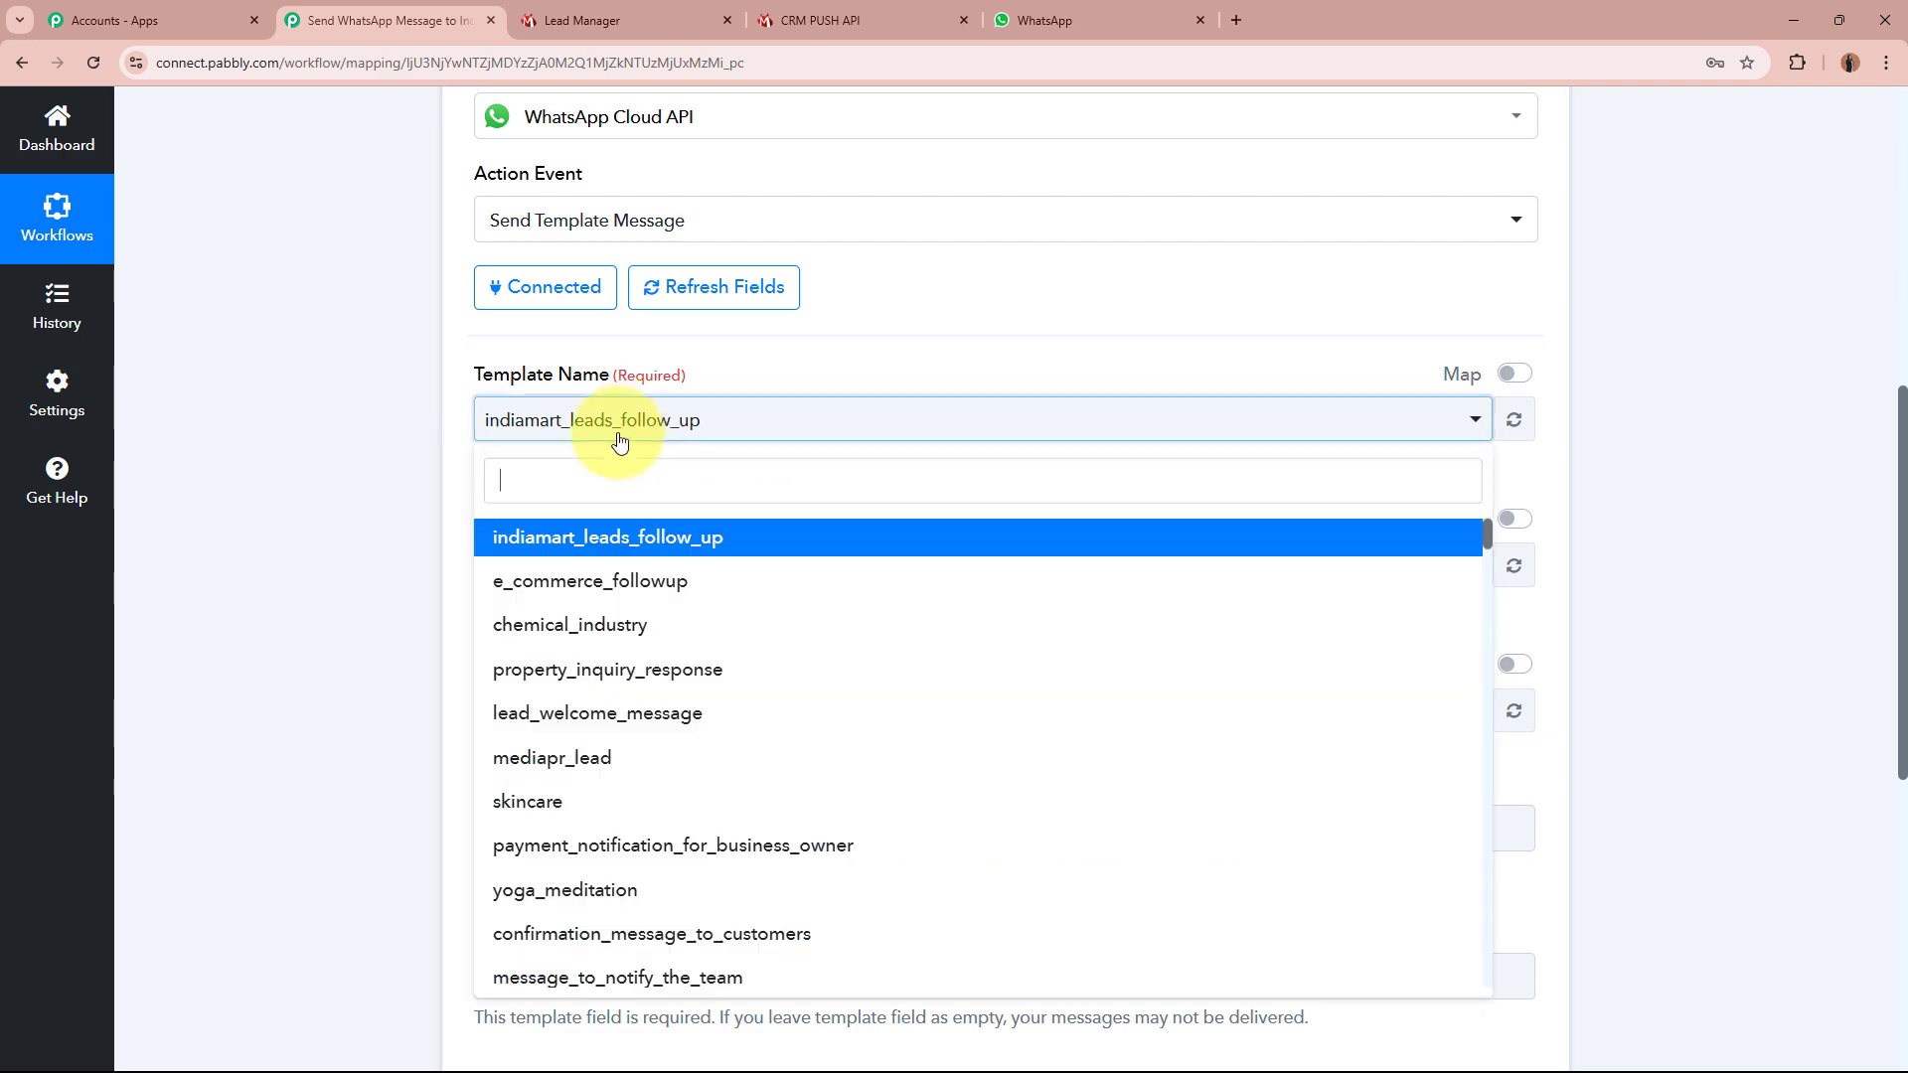
Choose indiamart_leads_follow_up as the message template and check the Recipient Mobile Number and remaining fields of the action step
{"action": "left_click", "coordinate": [596, 537]}
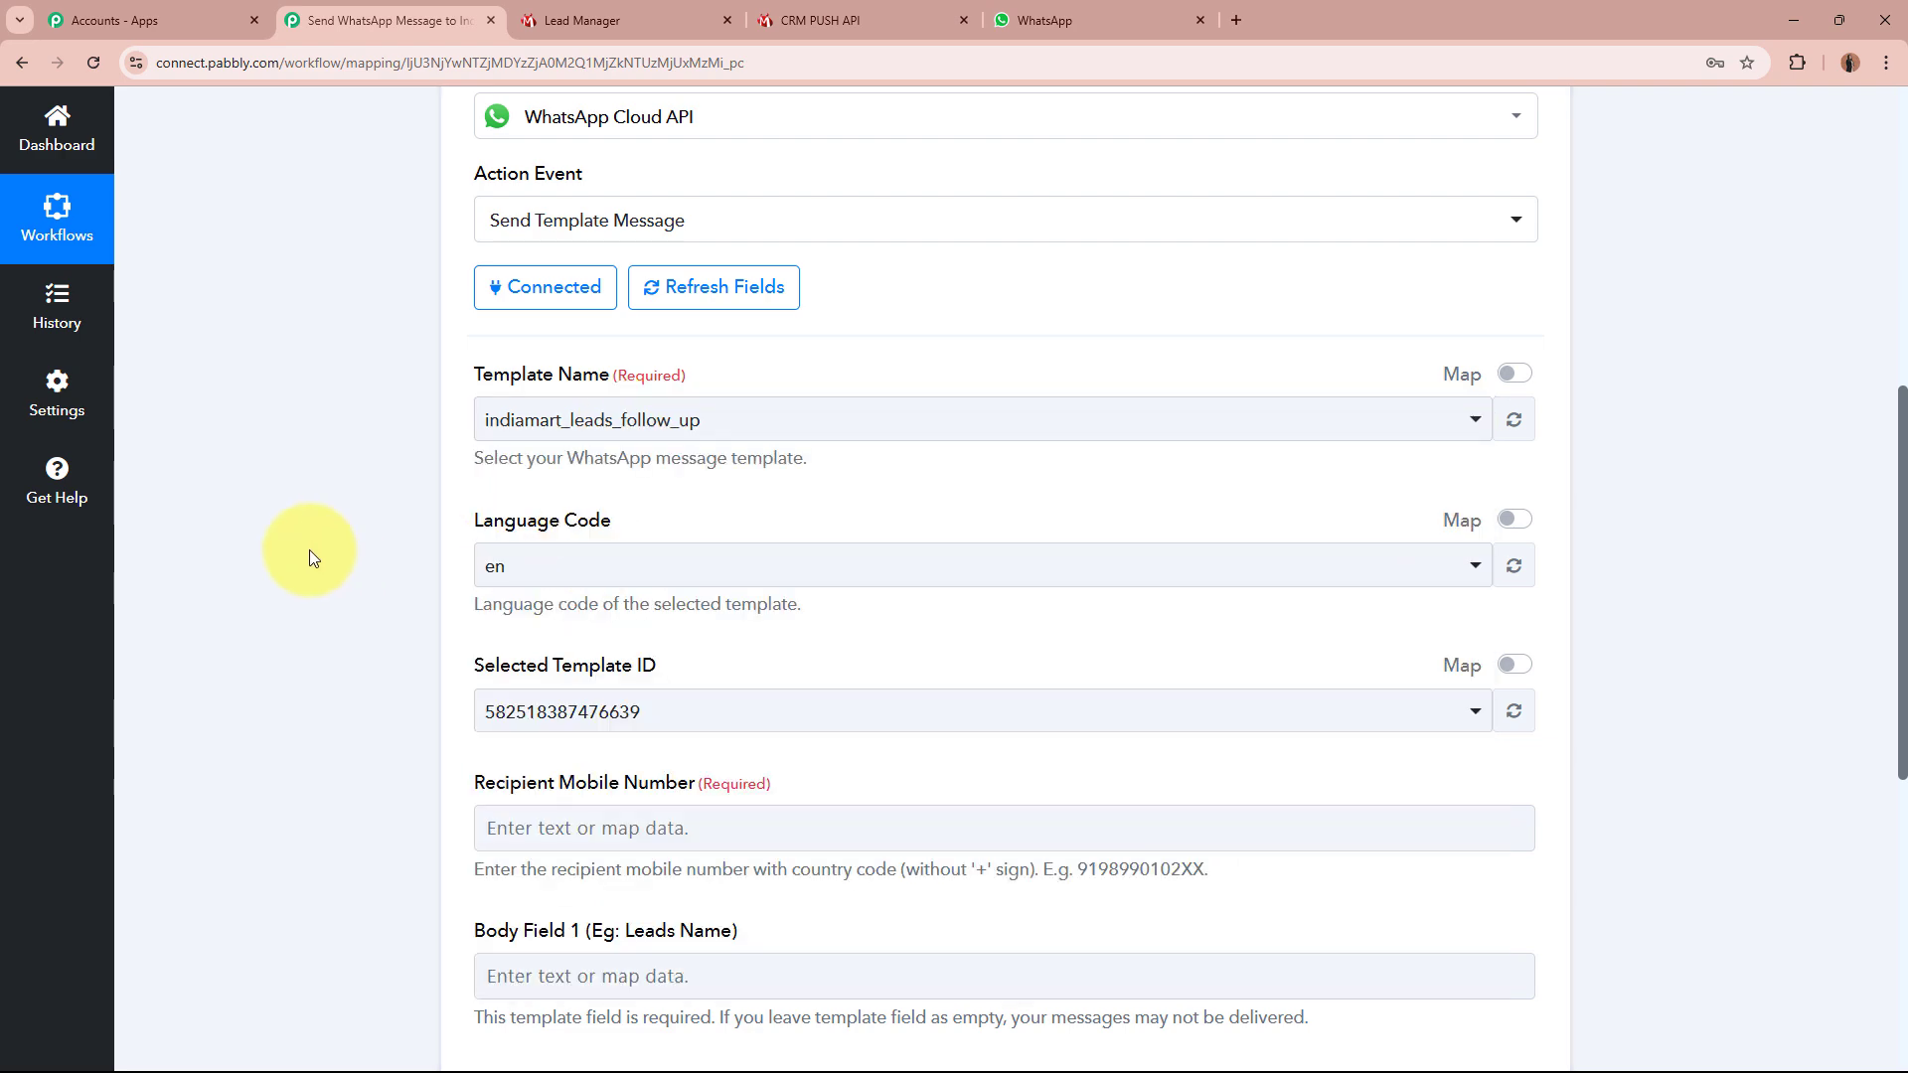
{"action": "scroll", "coordinate": [310, 556], "scroll_direction": "down", "scroll_amount": 2}
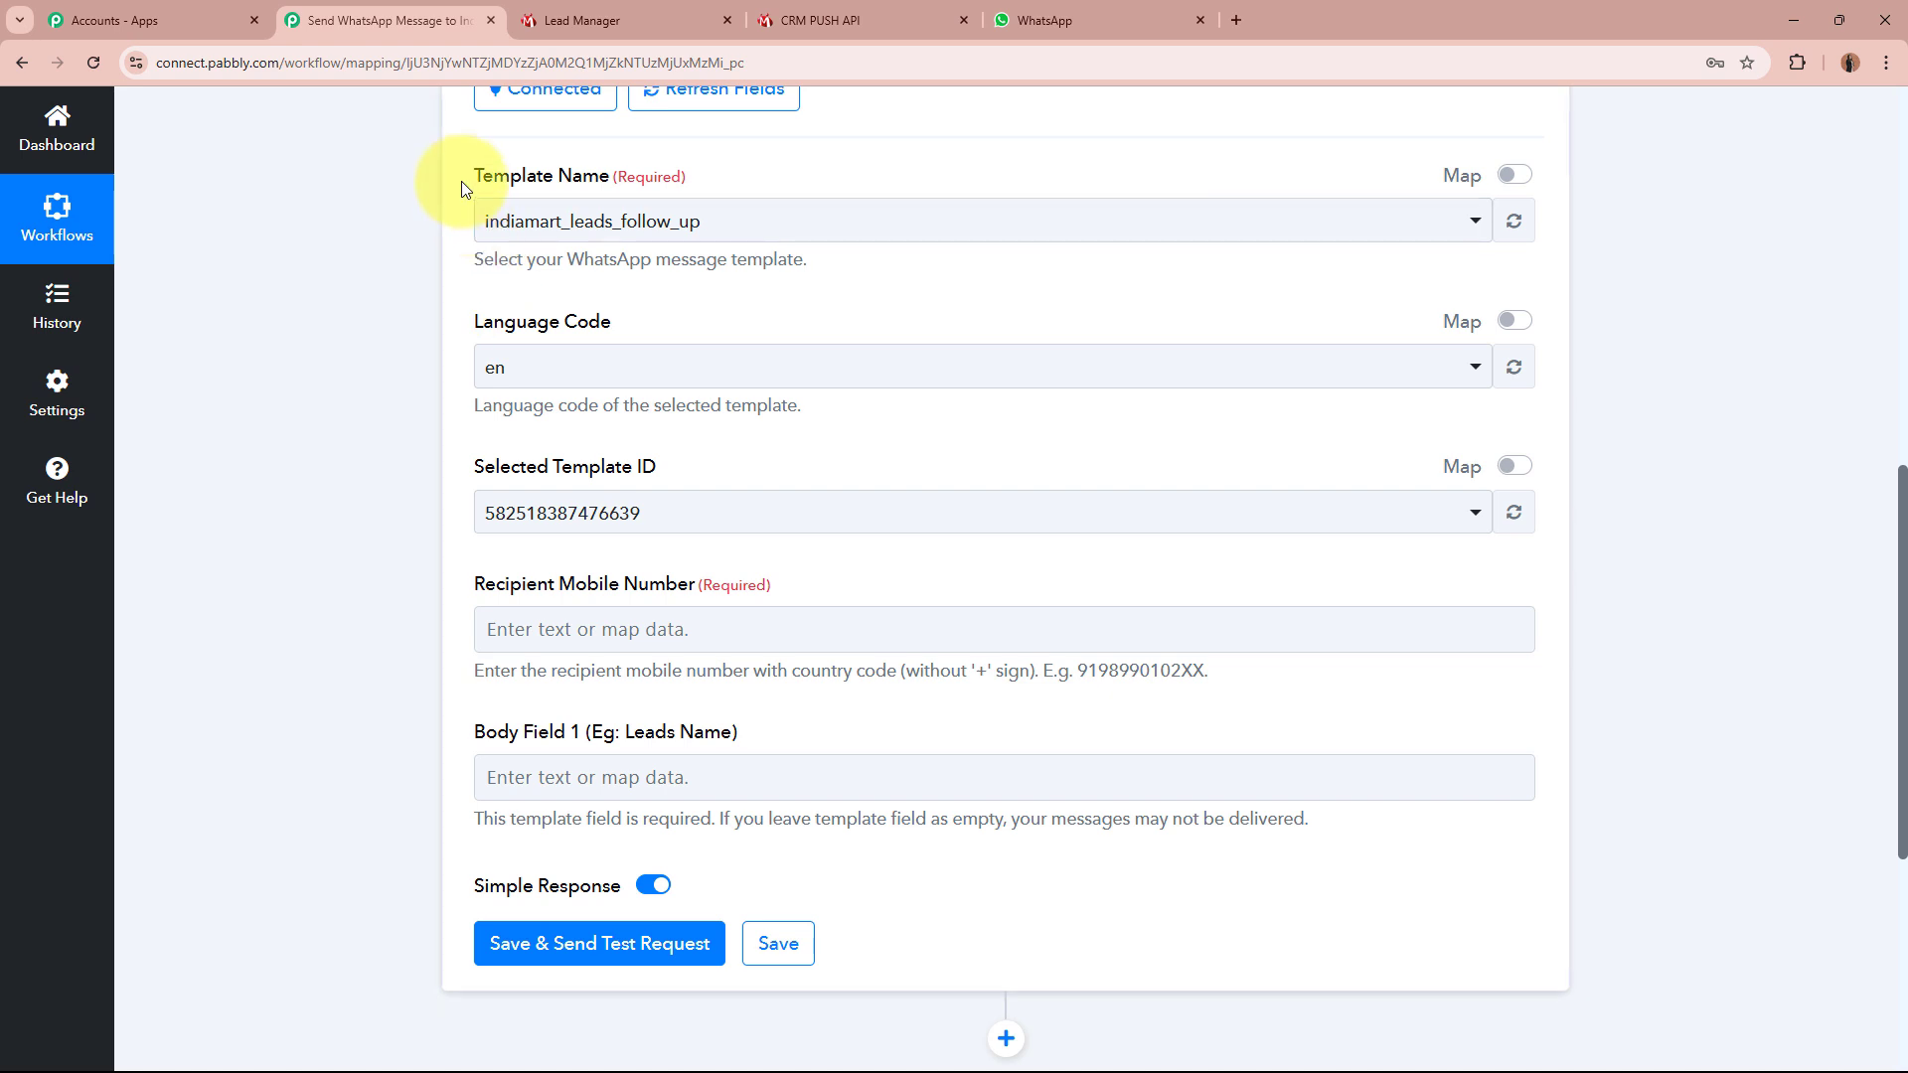
{"action": "scroll", "coordinate": [410, 519], "scroll_direction": "down", "scroll_amount": 1}
{"action": "scroll", "coordinate": [411, 525], "scroll_direction": "down", "scroll_amount": 2}
{"action": "left_click_drag", "start_coordinate": [473, 386], "coordinate": [920, 404]}
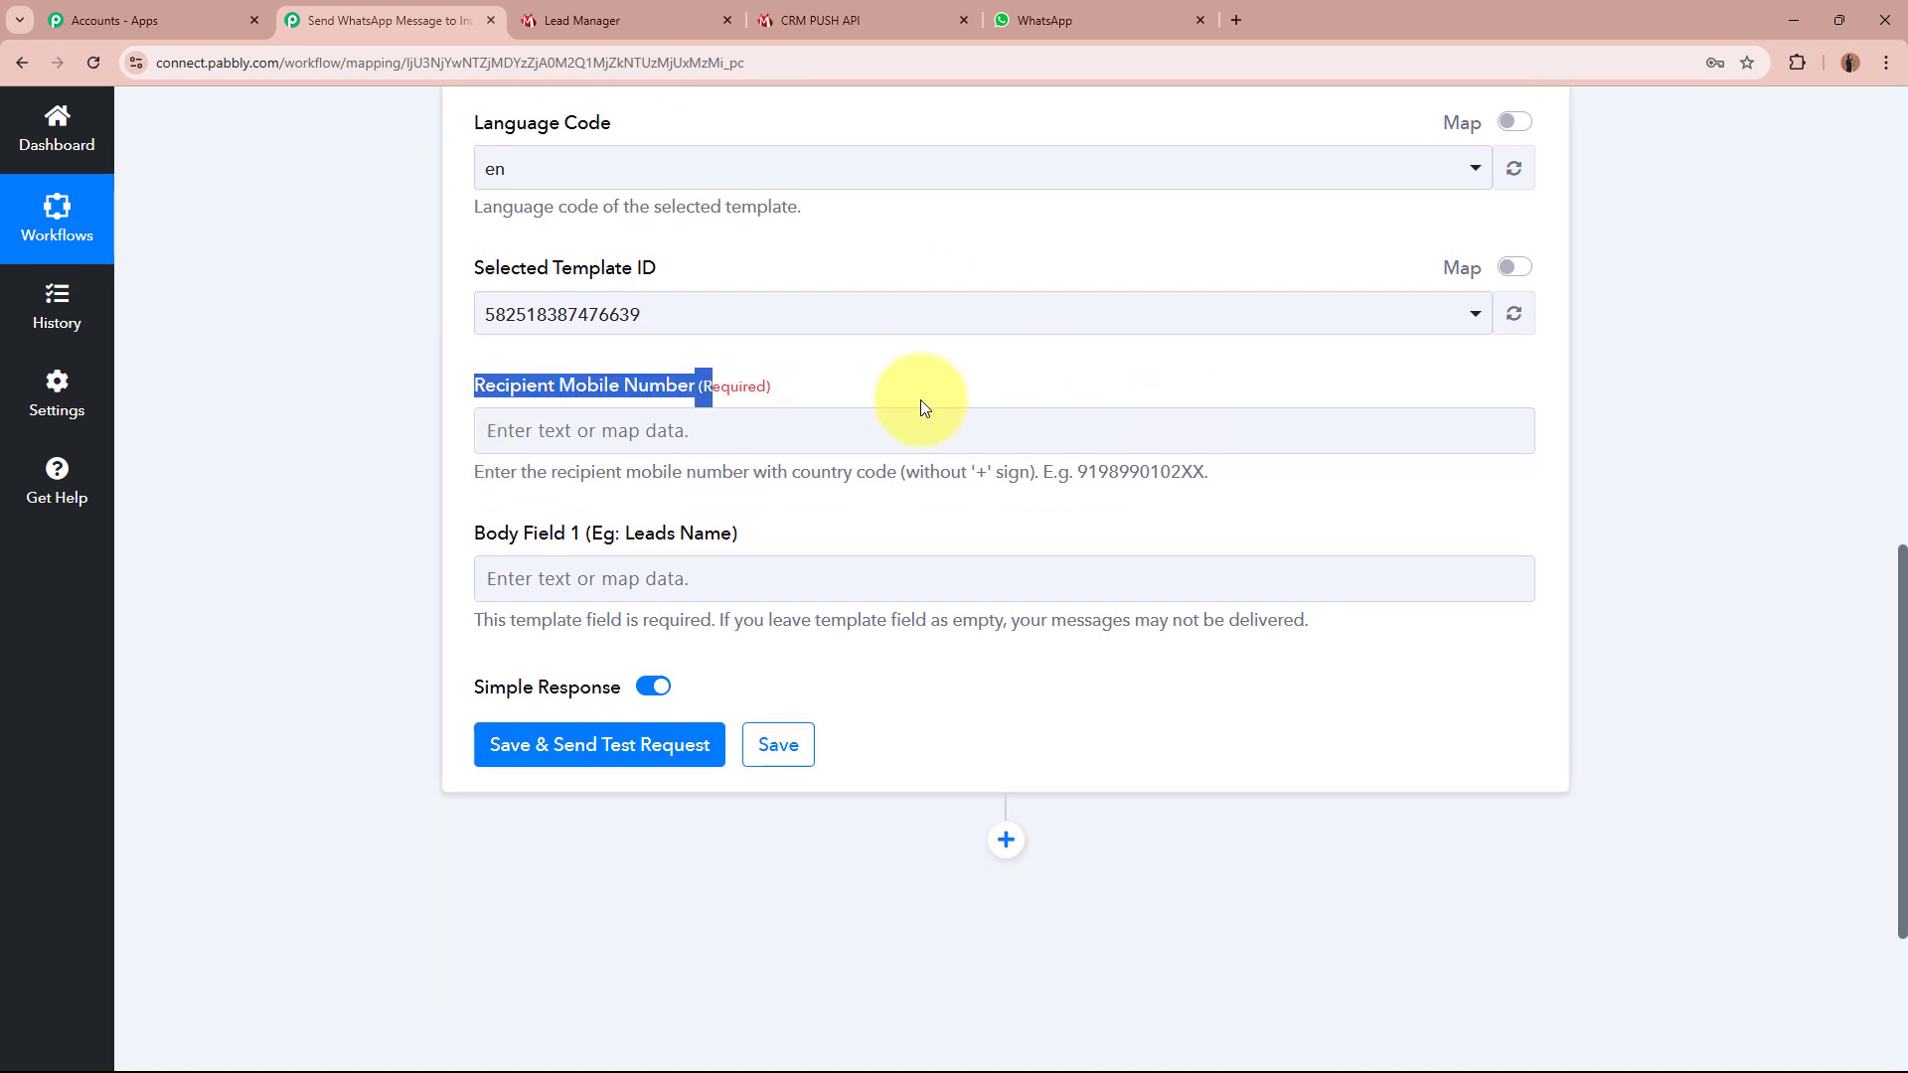
{"action": "left_click", "coordinate": [288, 497]}
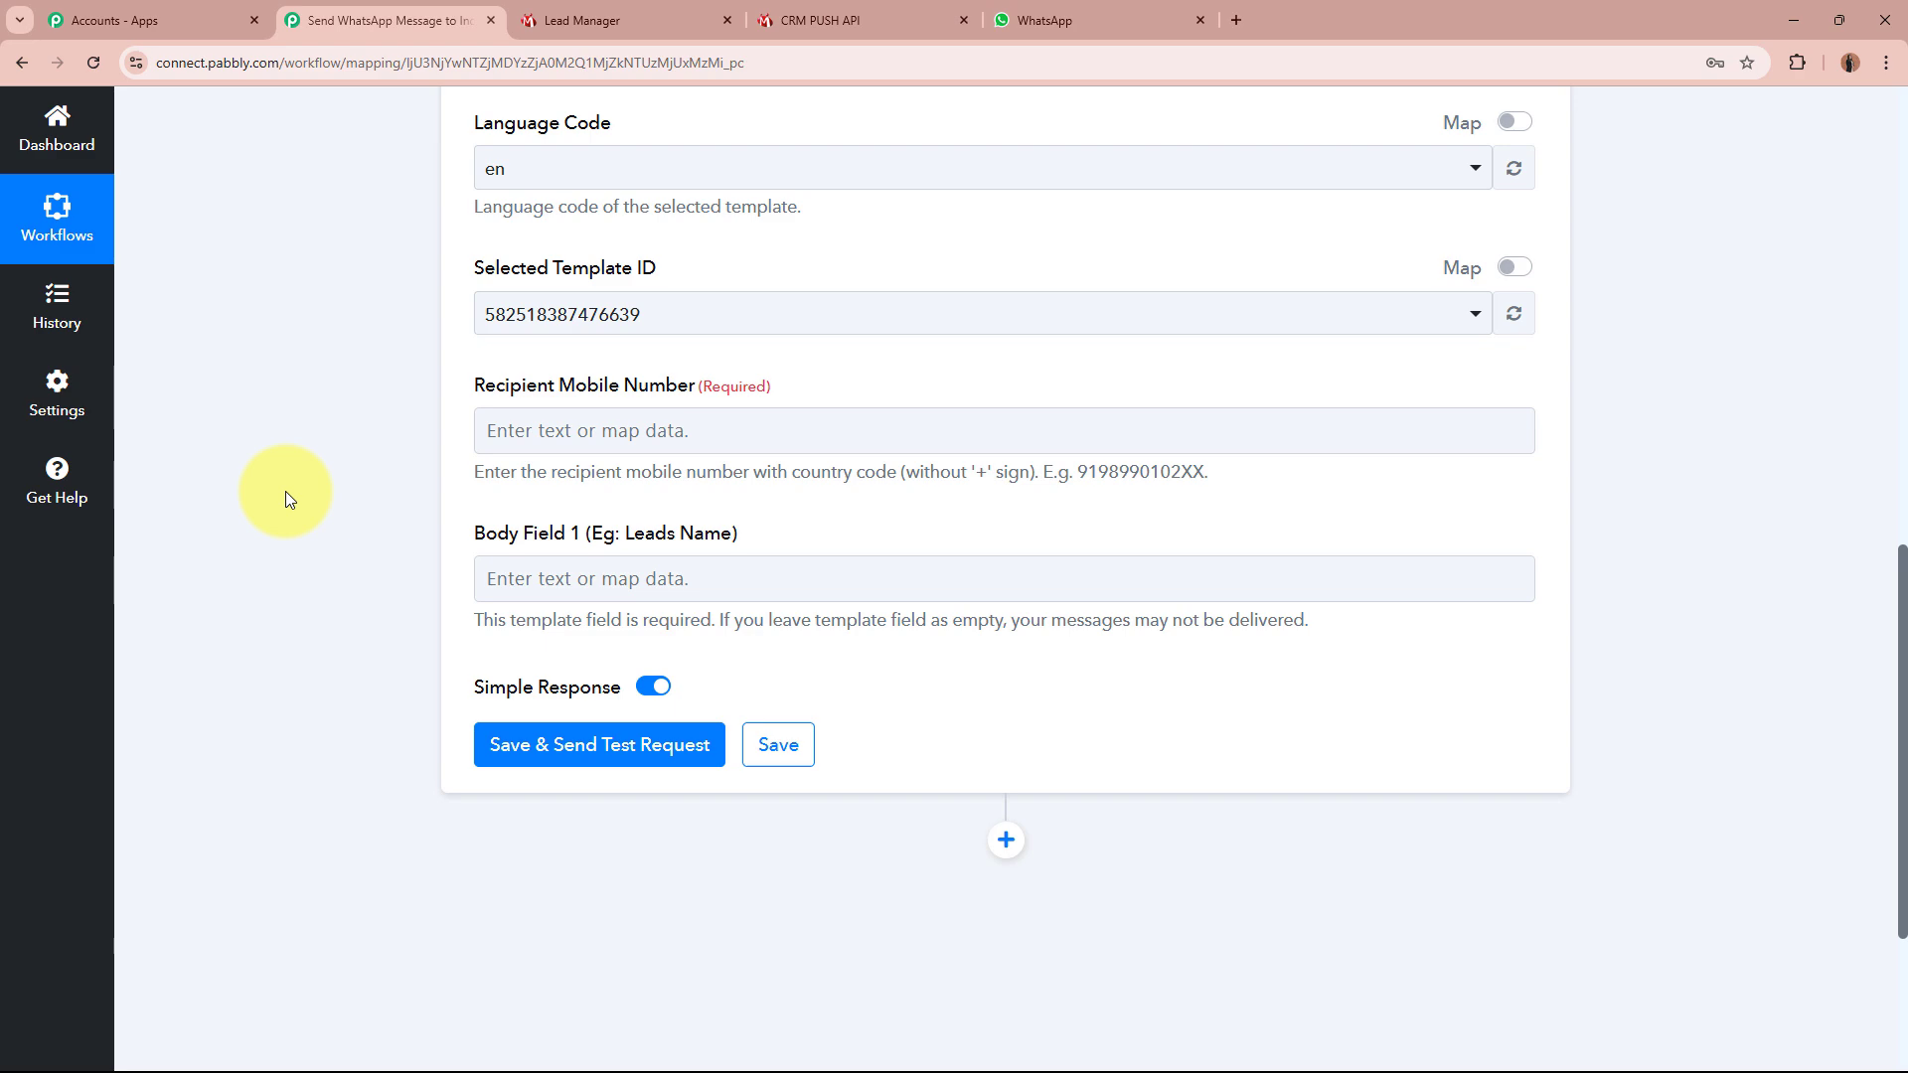
{"action": "scroll", "coordinate": [284, 491], "scroll_direction": "up", "scroll_amount": 10}
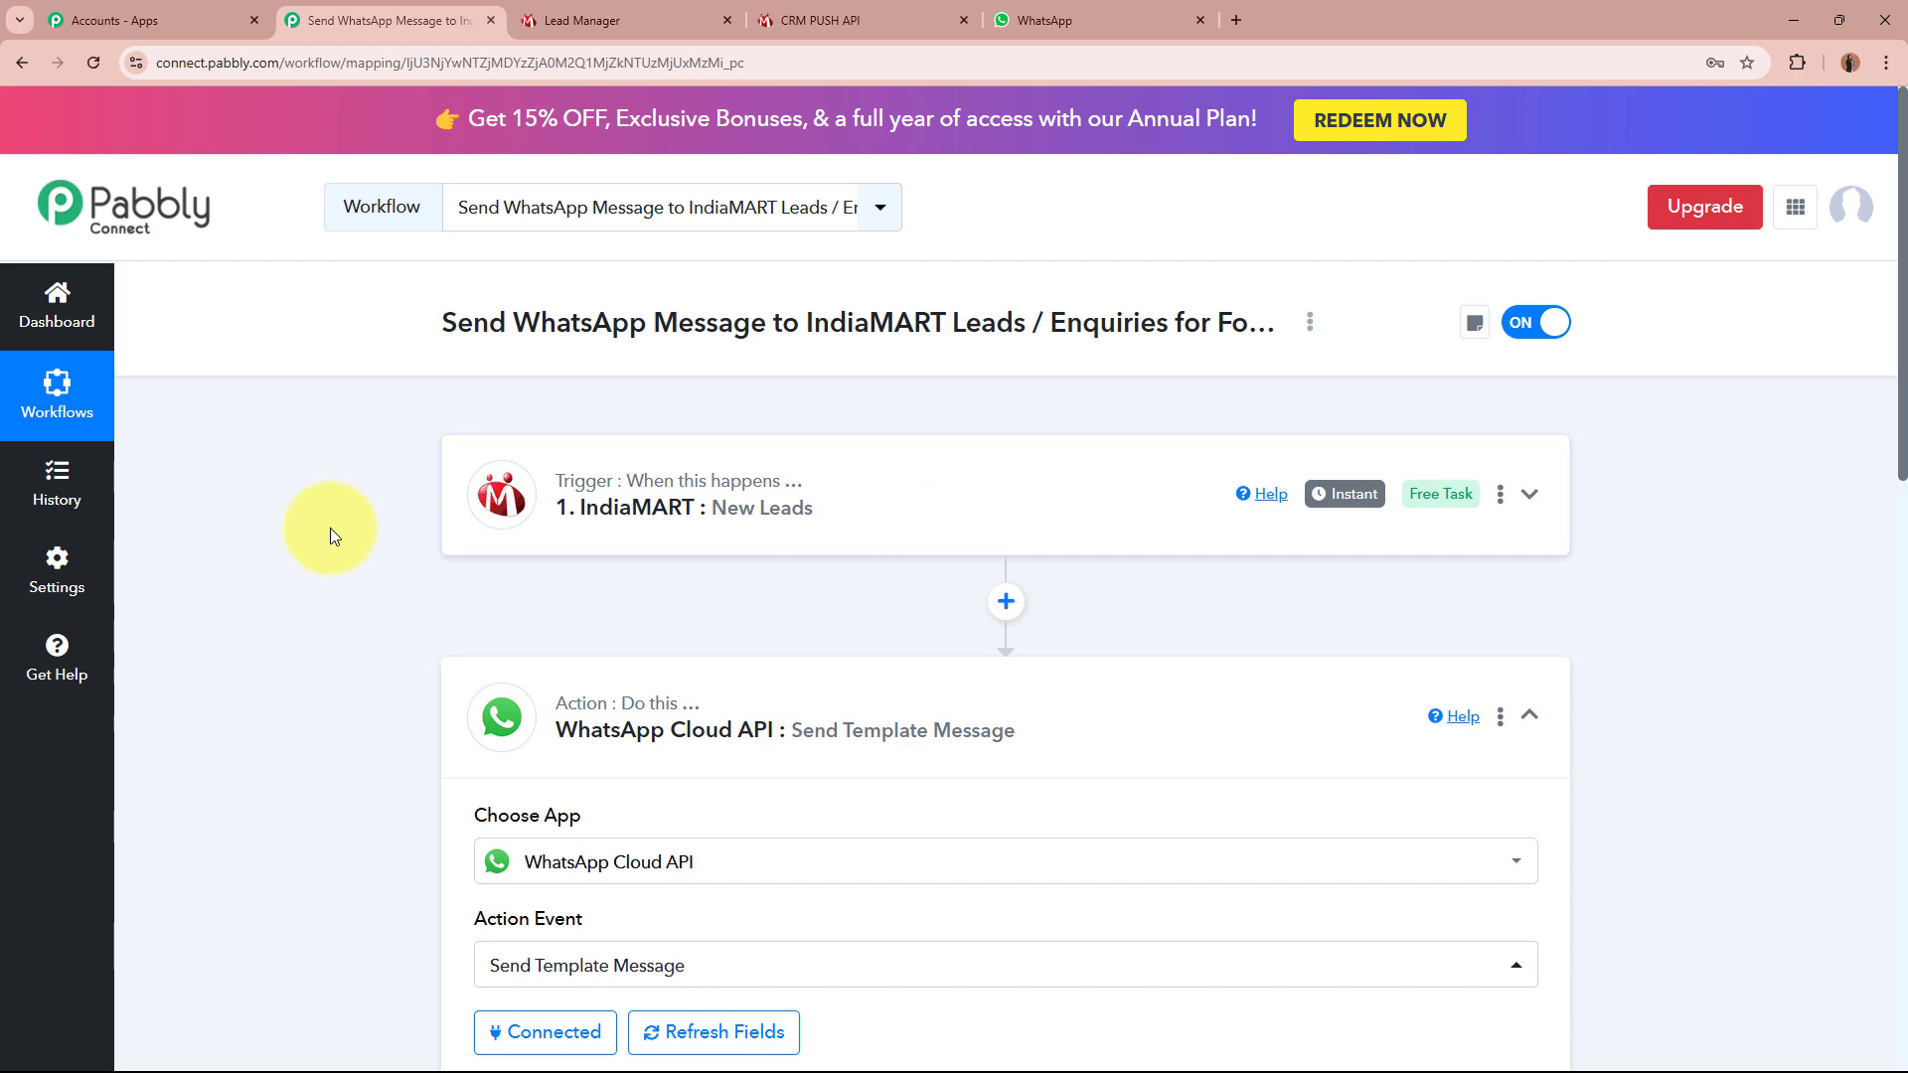
{"action": "scroll", "coordinate": [330, 528], "scroll_direction": "down", "scroll_amount": 10}
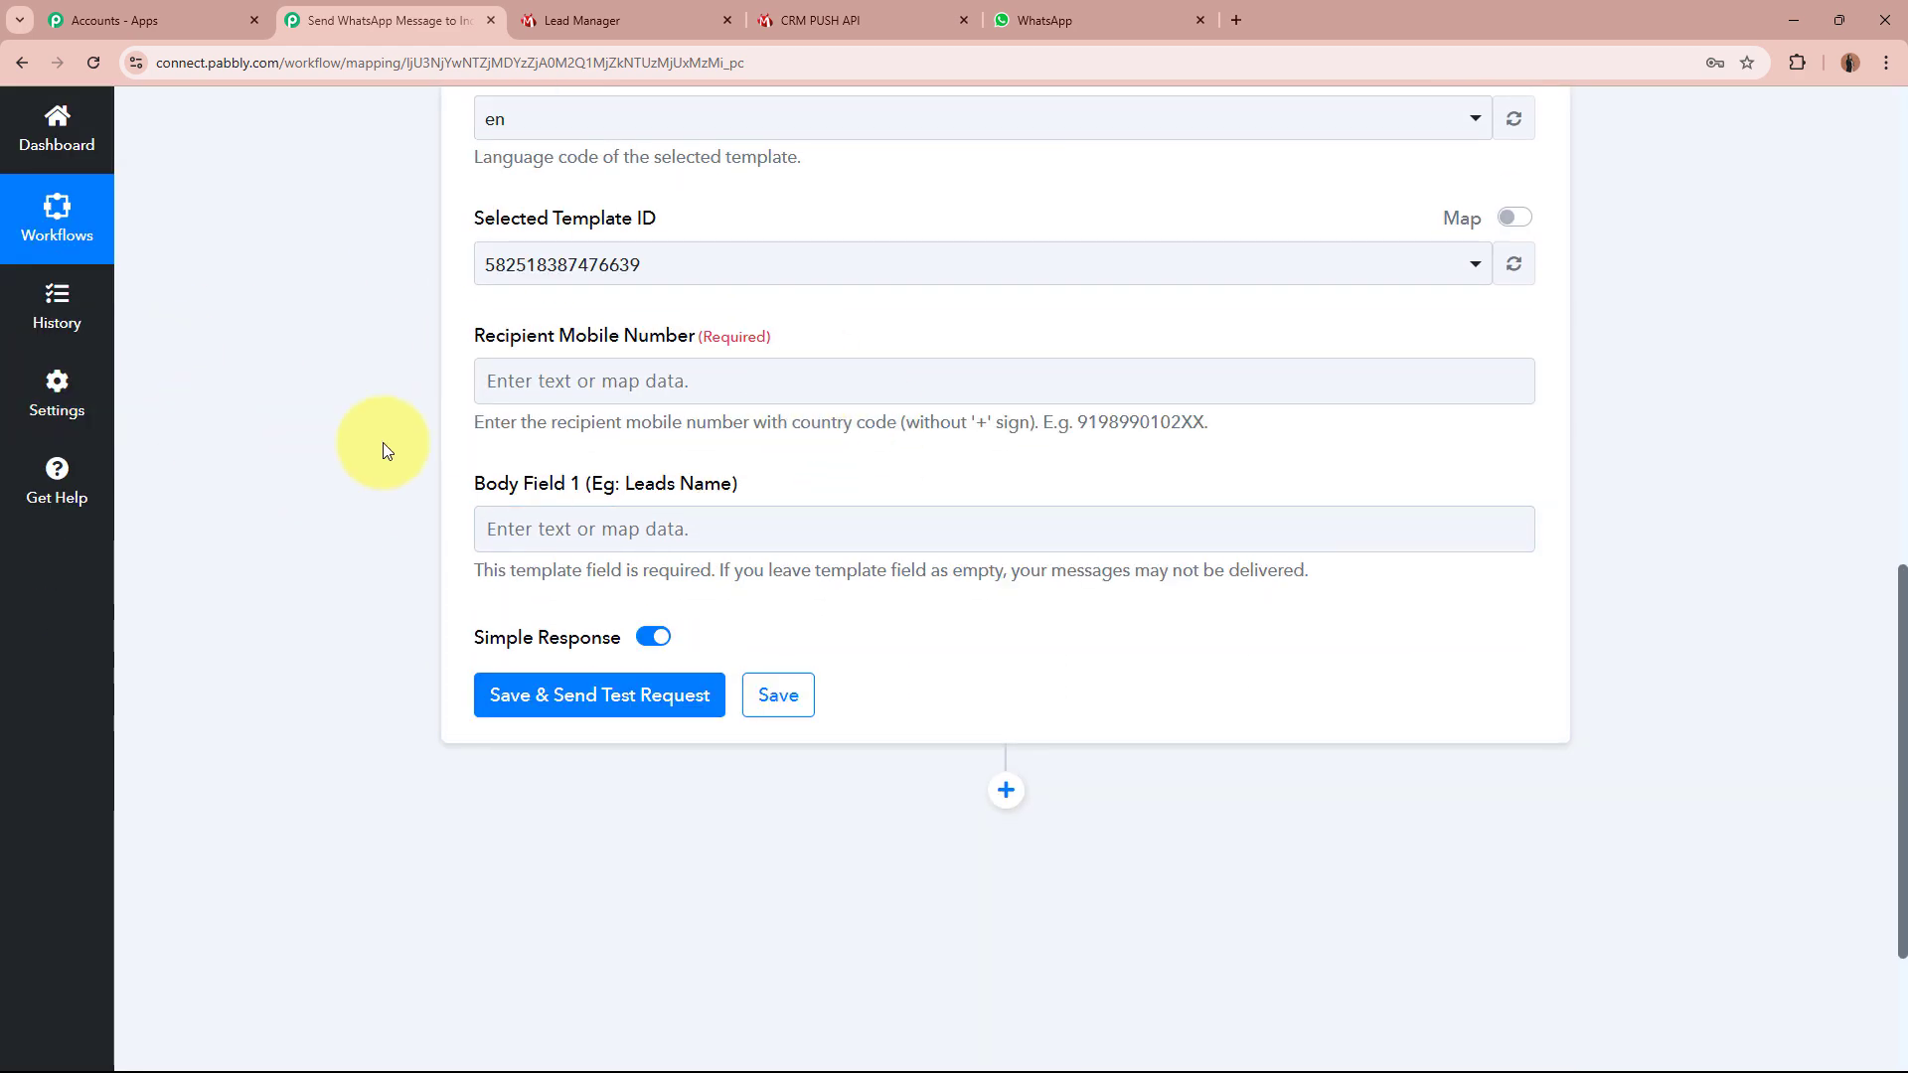
{"action": "left_click", "coordinate": [638, 388]}
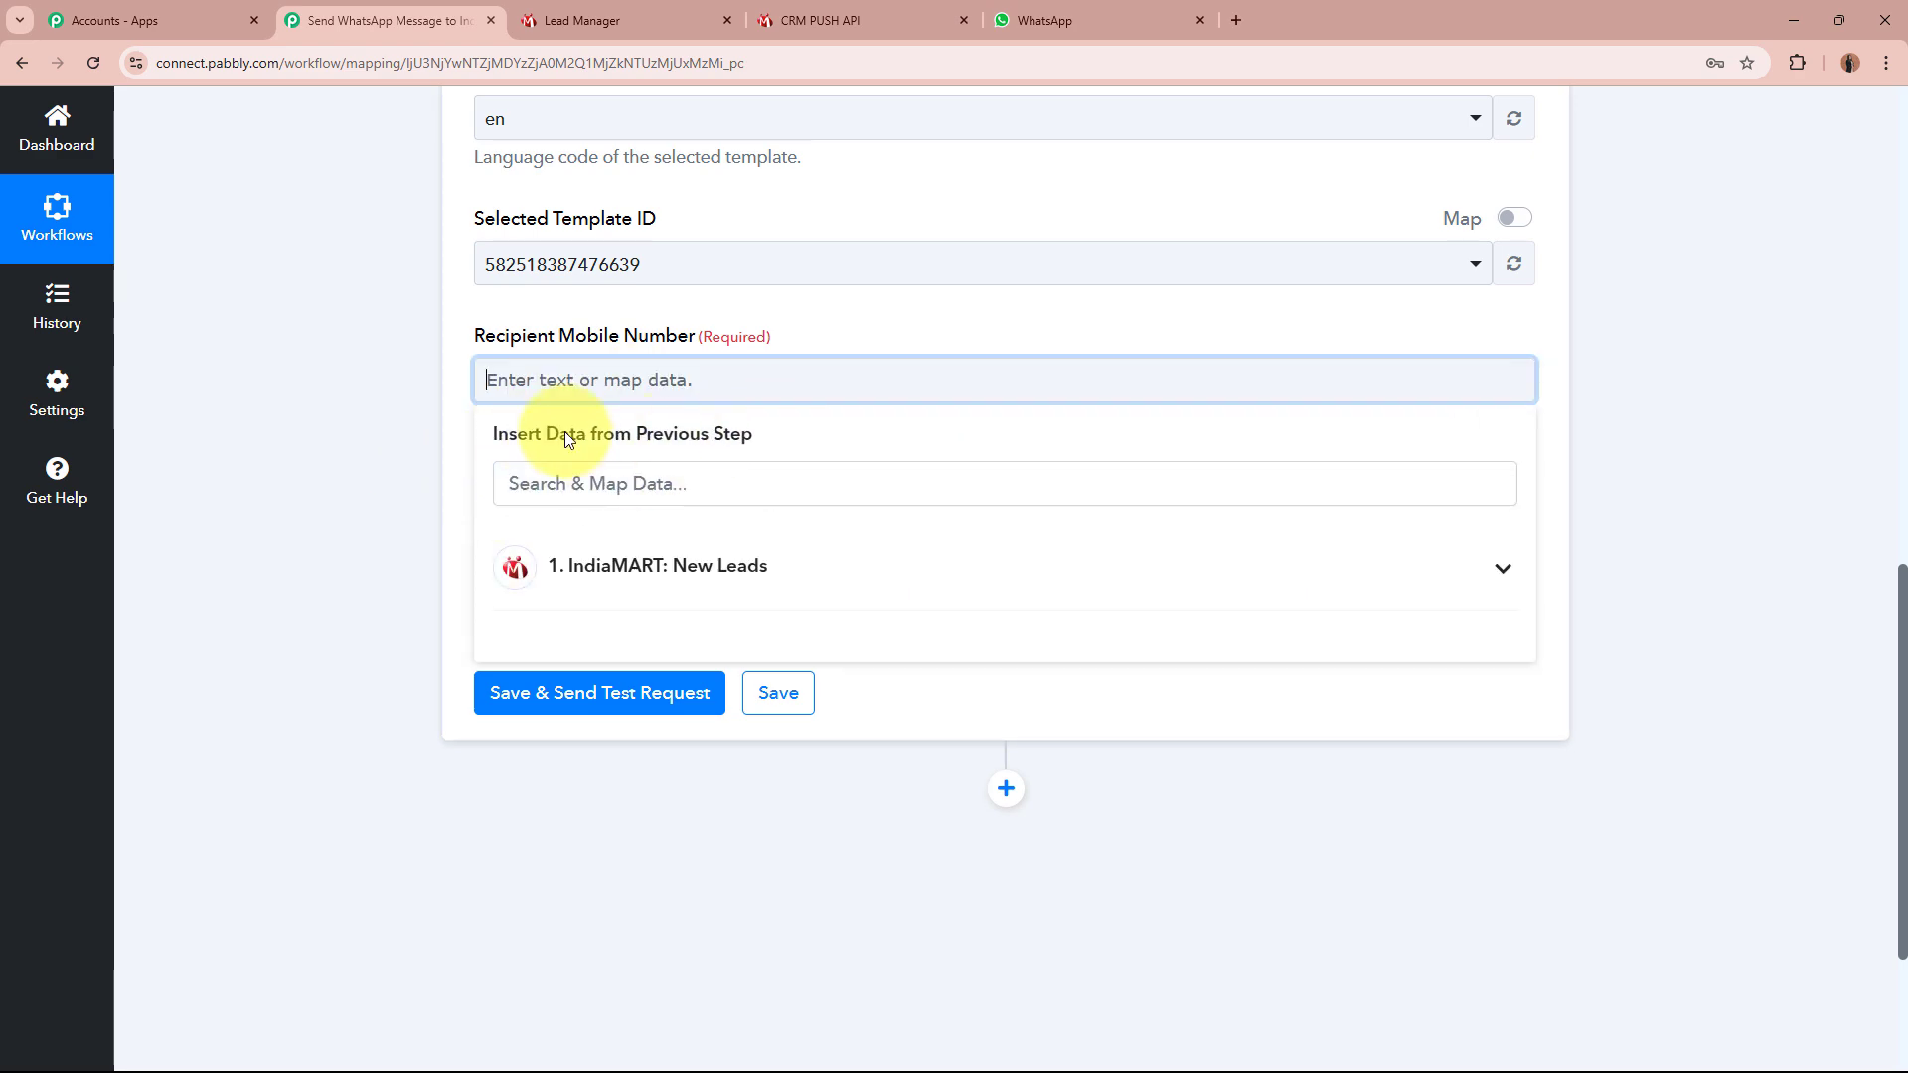
{"action": "left_click", "coordinate": [243, 443]}
{"action": "scroll", "coordinate": [243, 443], "scroll_direction": "up", "scroll_amount": 10}
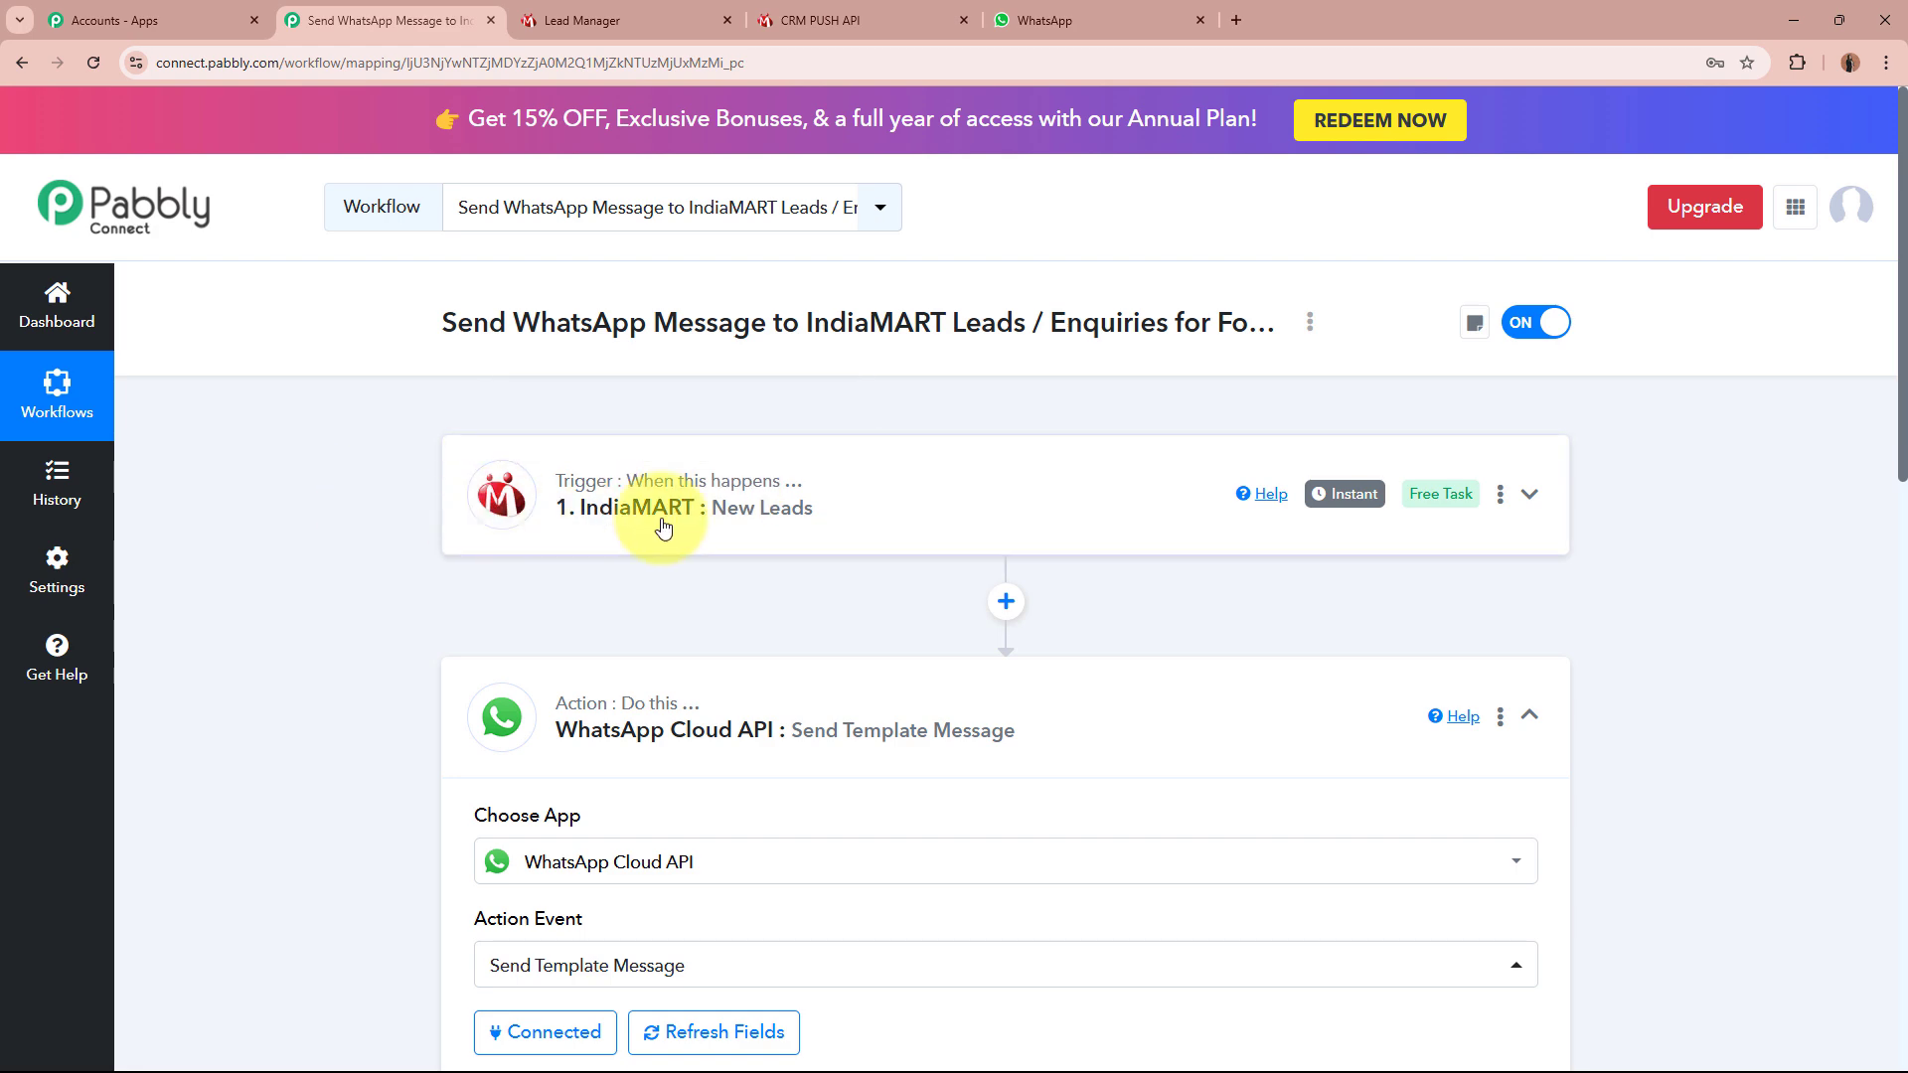
{"action": "scroll", "coordinate": [334, 572], "scroll_direction": "down", "scroll_amount": 12}
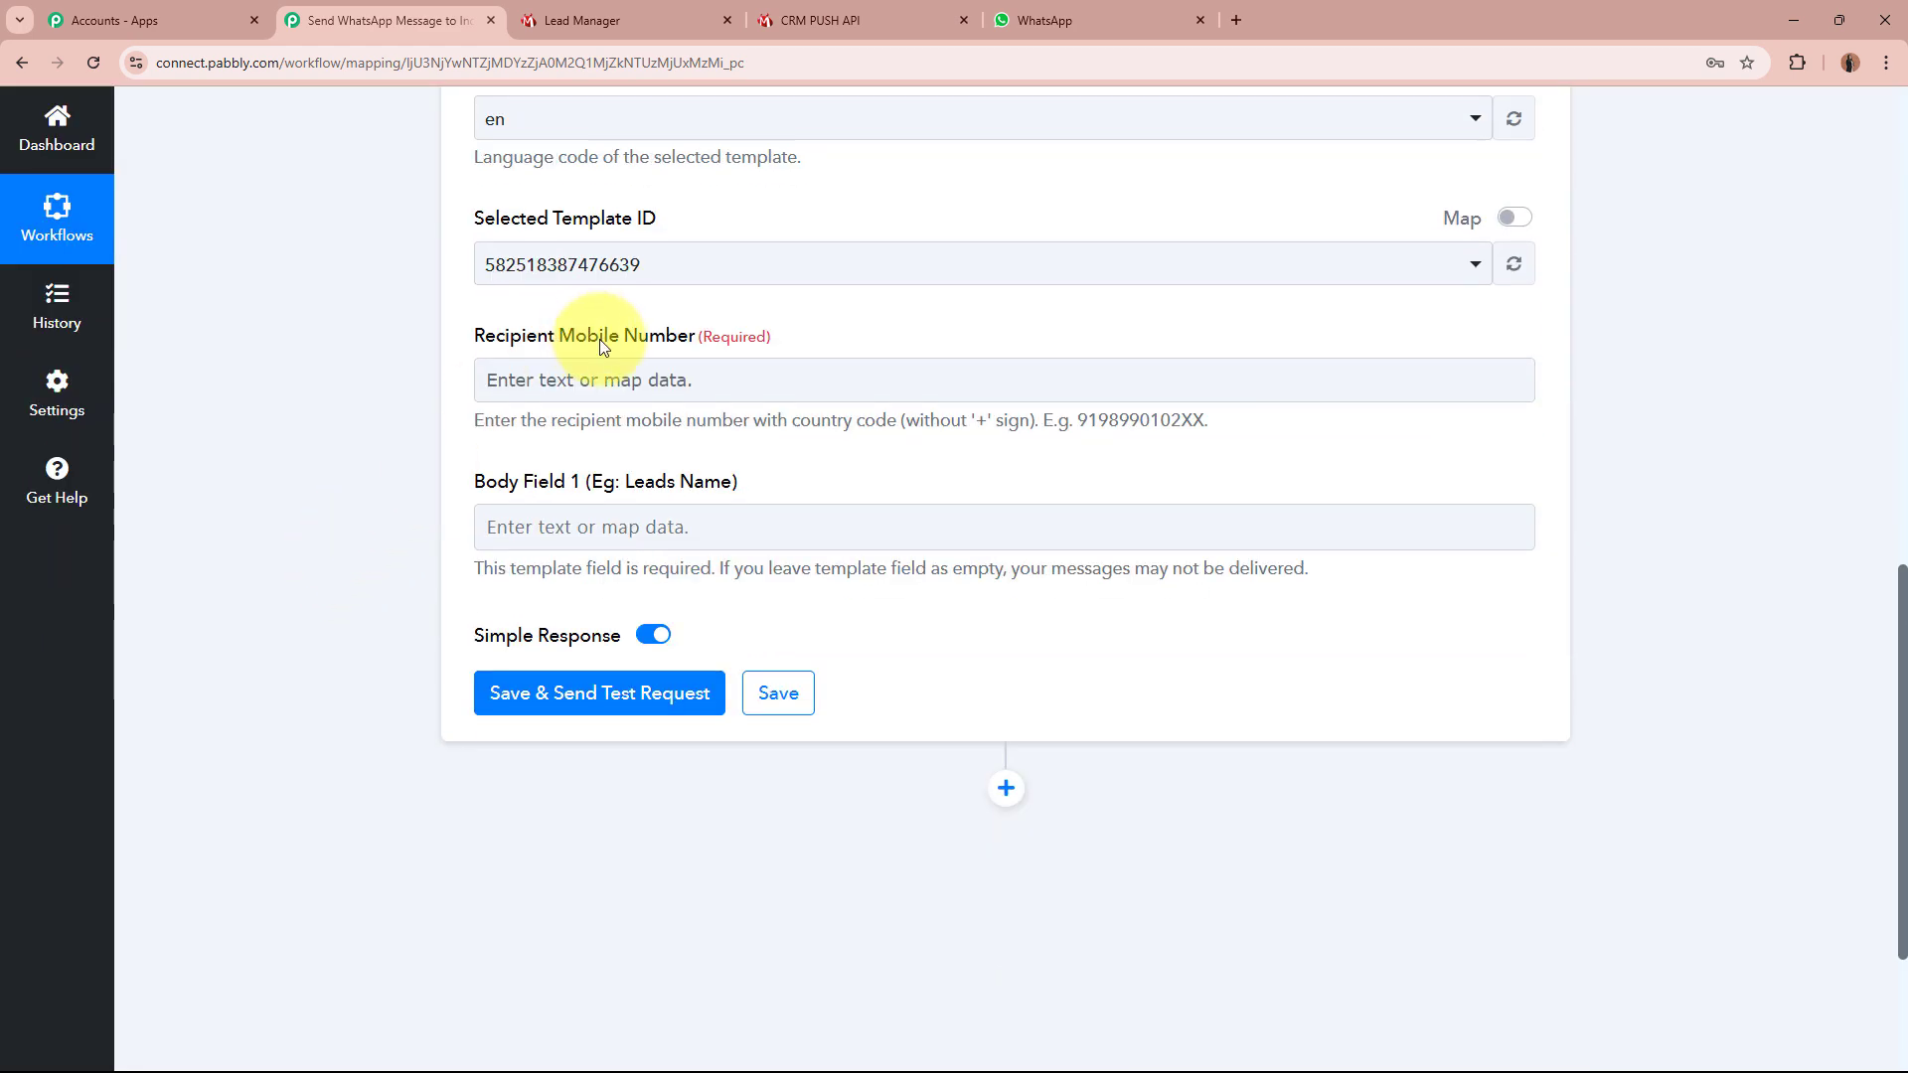
Map the Recipient Mobile Number to the RESPONSE SENDER MOBILE value from the IndiaMART: New Leads step
{"action": "left_click", "coordinate": [684, 378]}
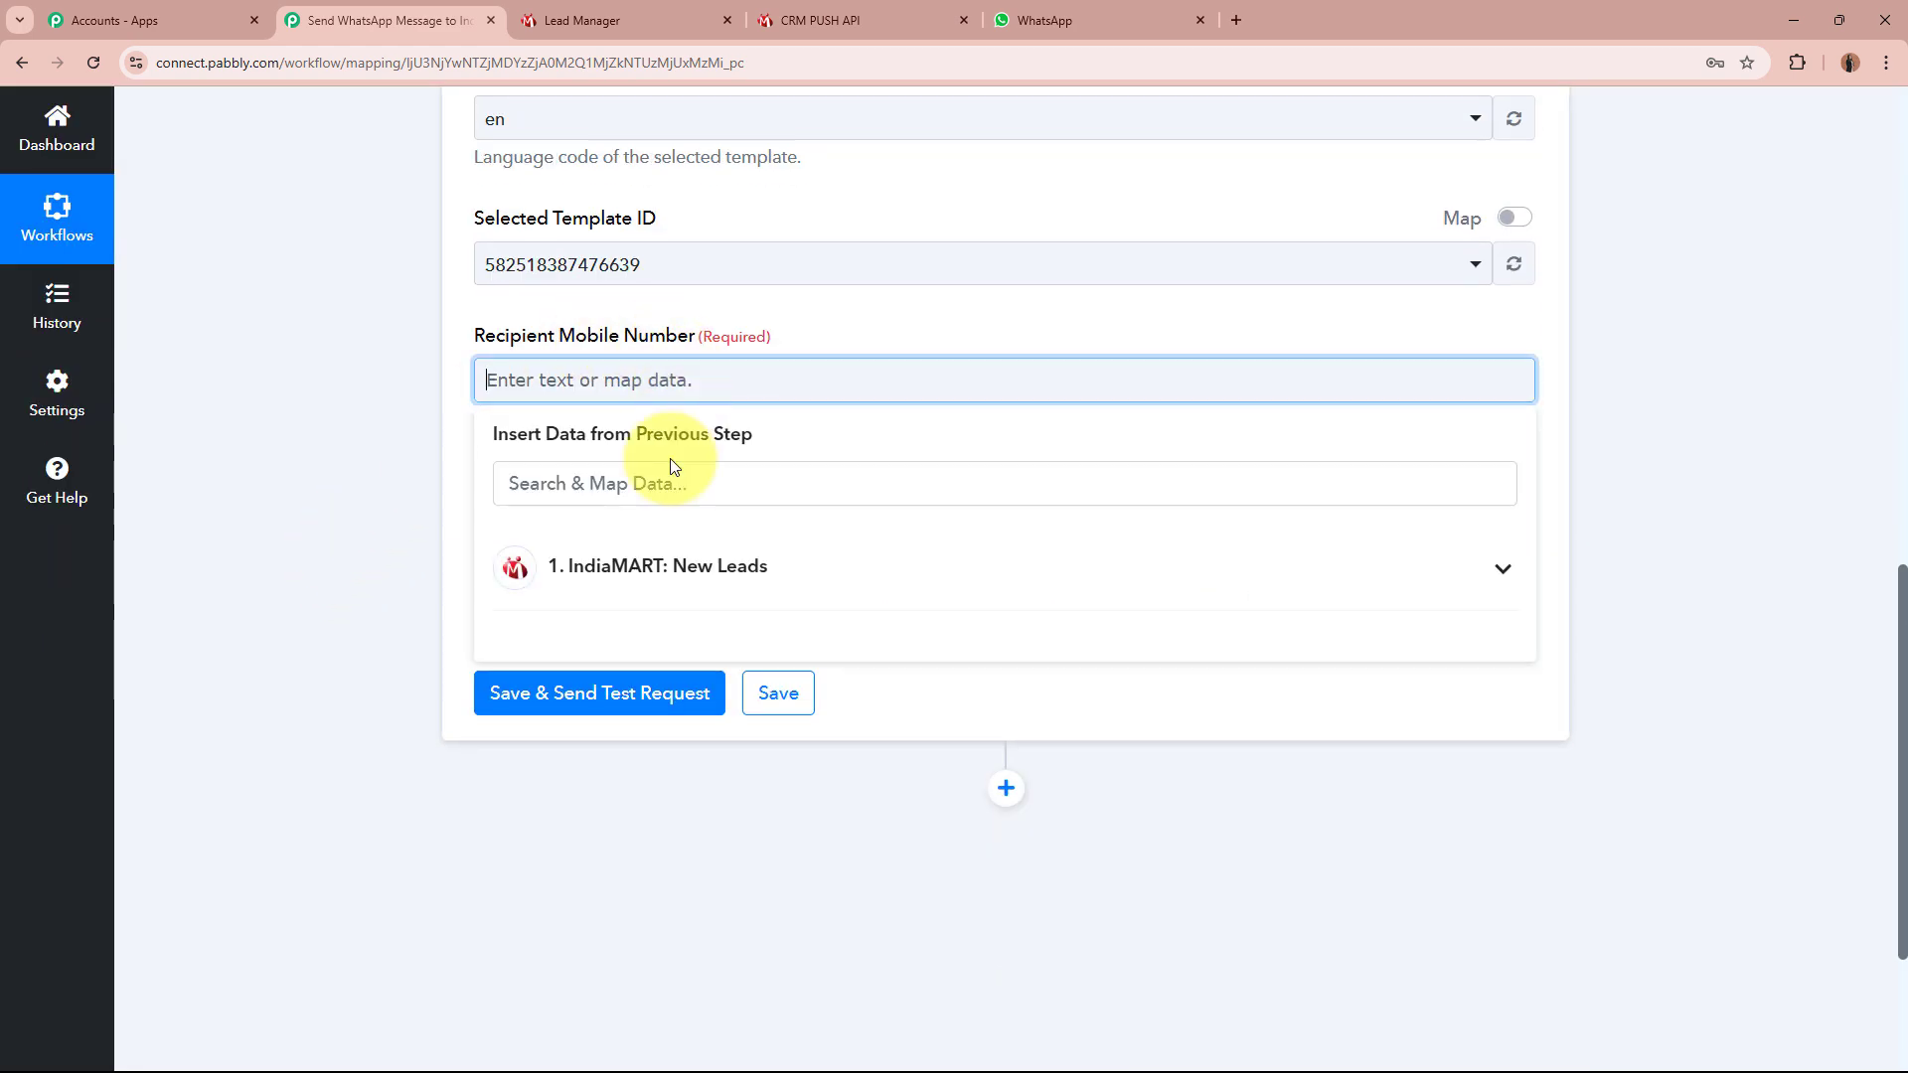
{"action": "left_click", "coordinate": [887, 579]}
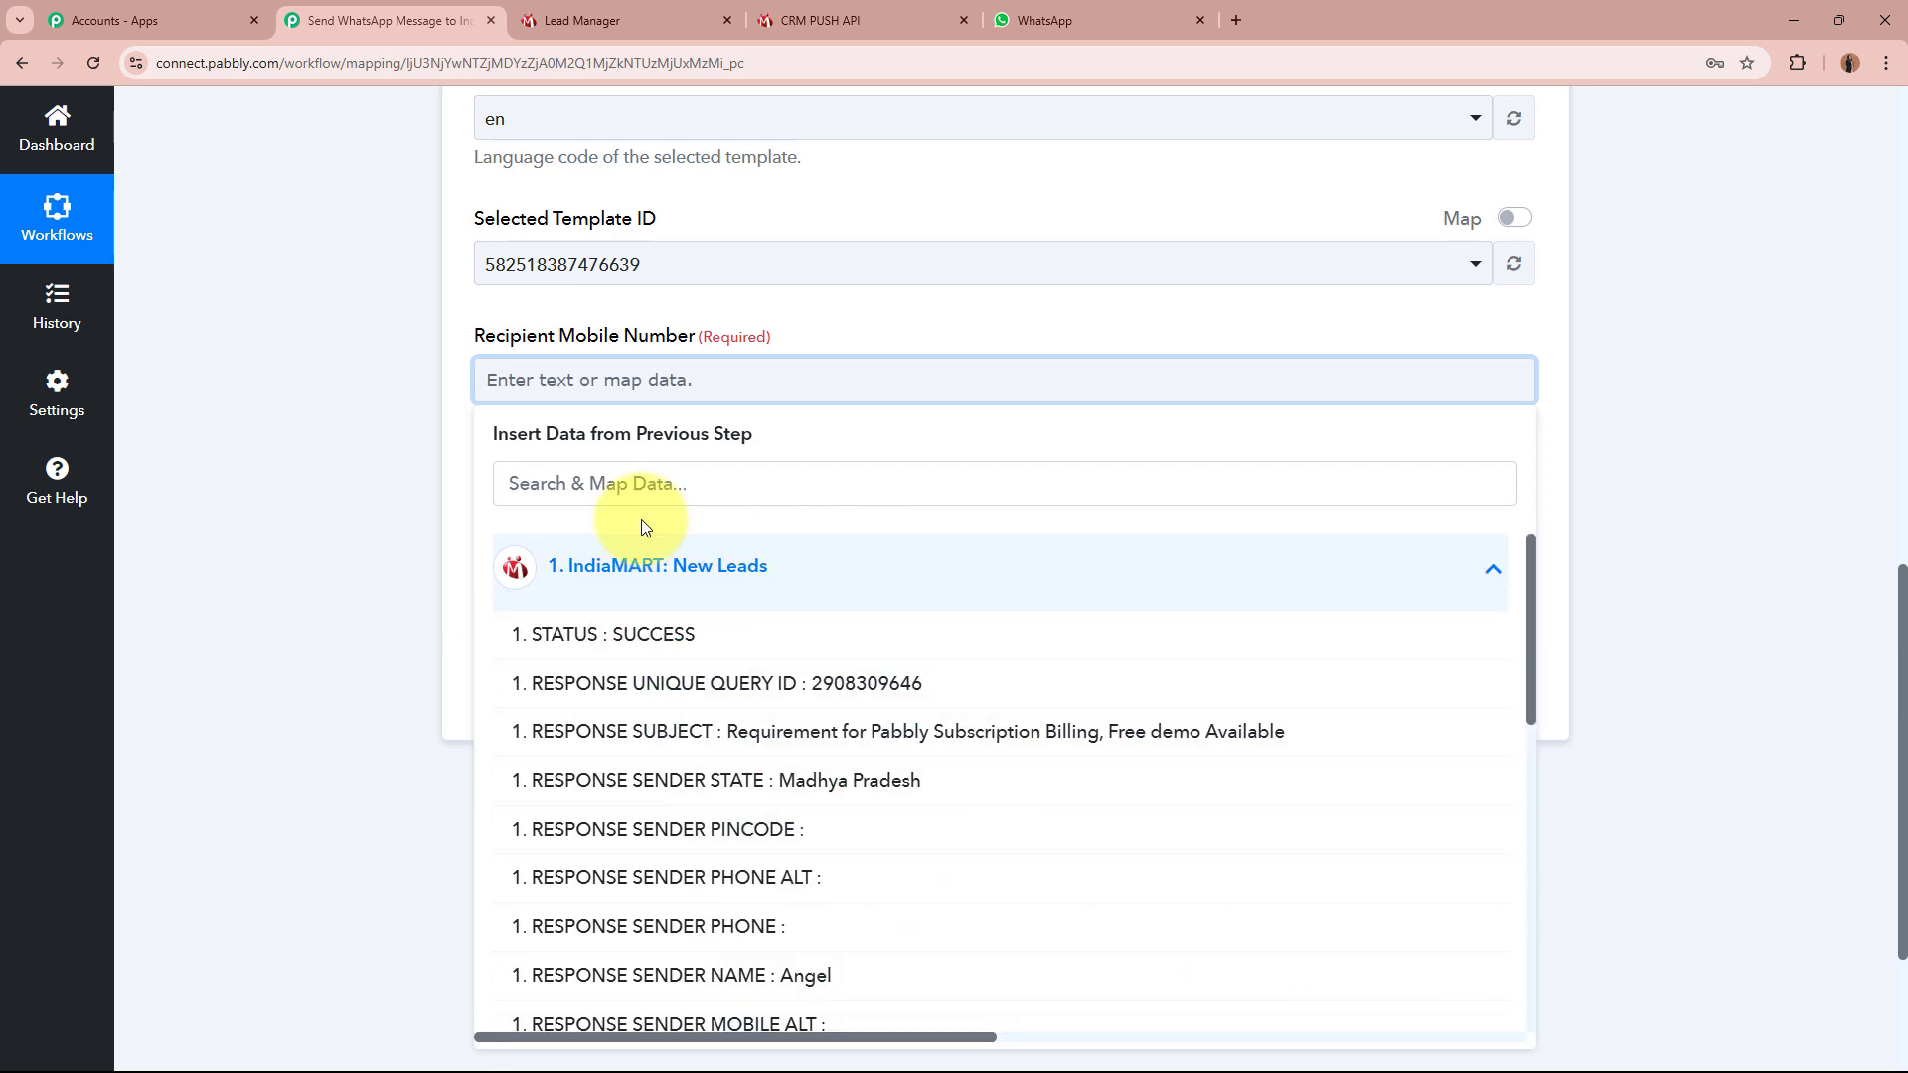
{"action": "left_click", "coordinate": [676, 483]}
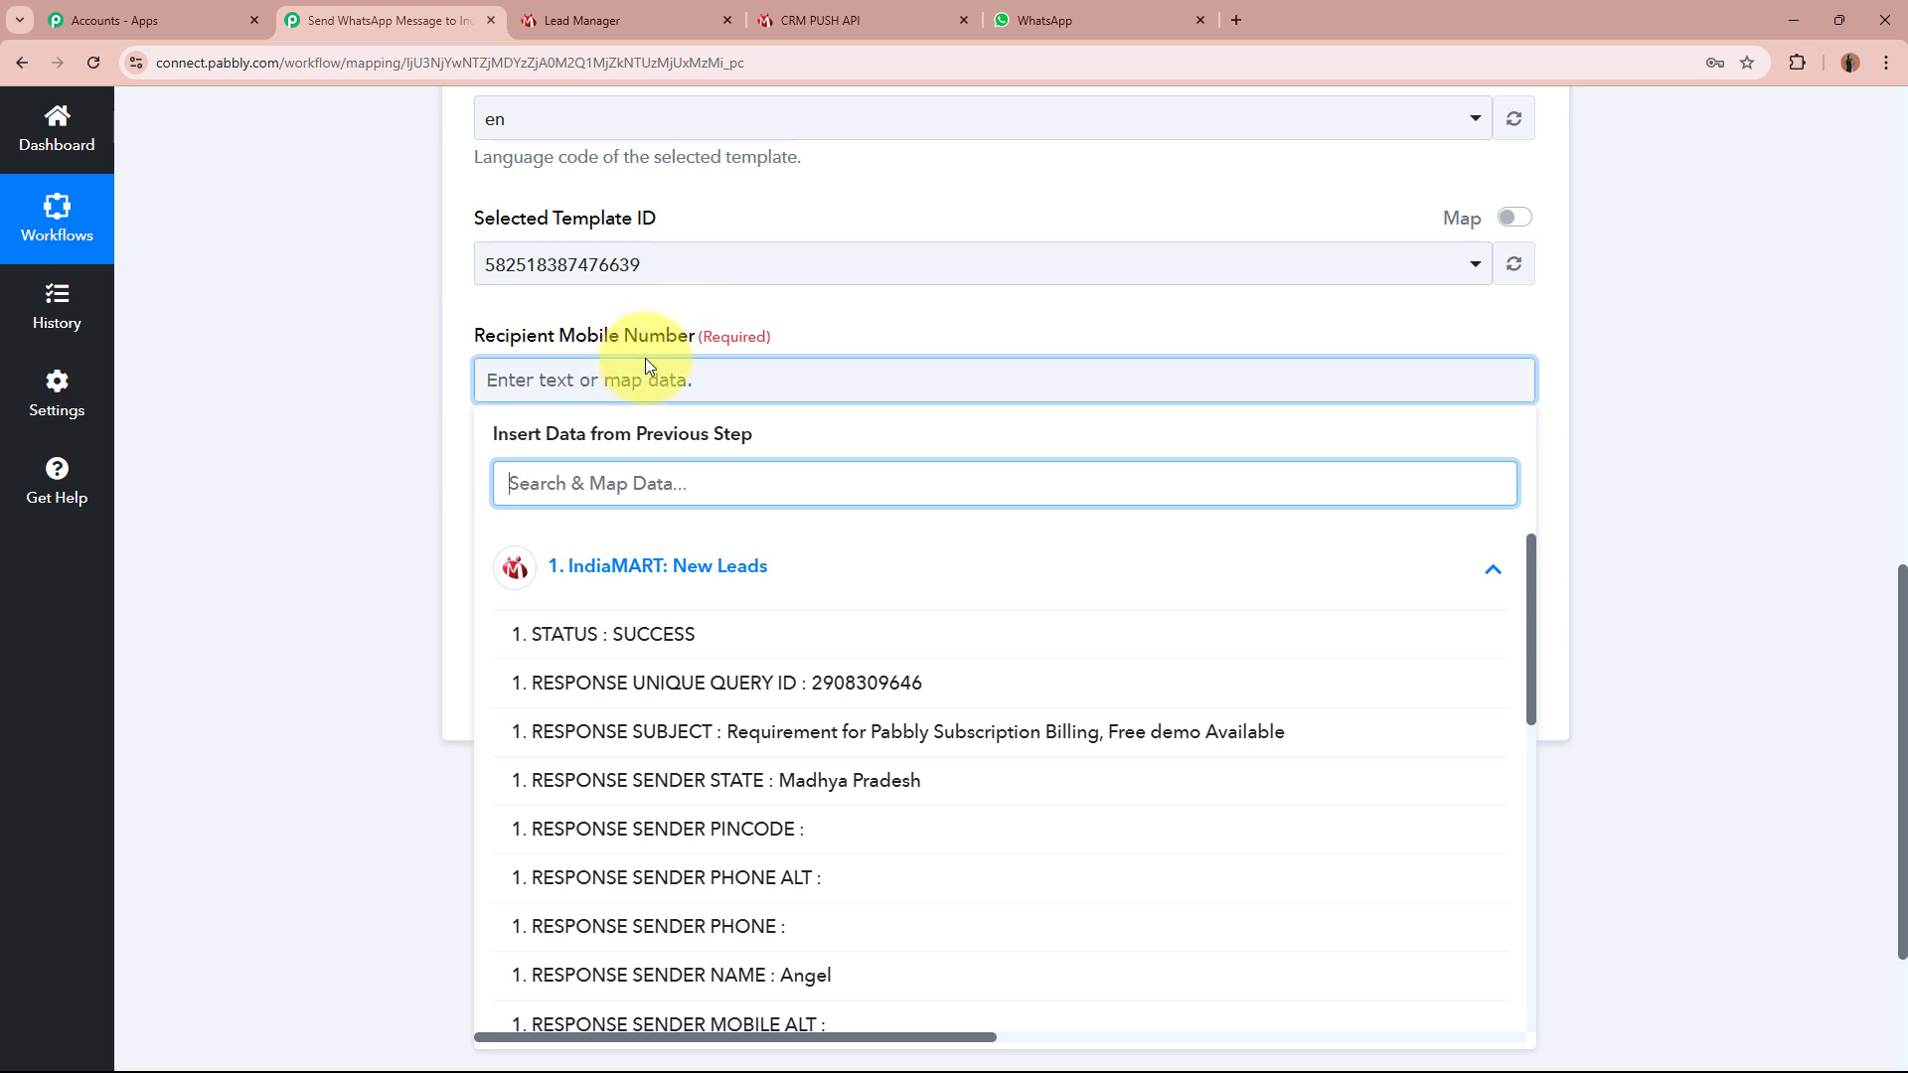
{"action": "type", "text": "moblie"}
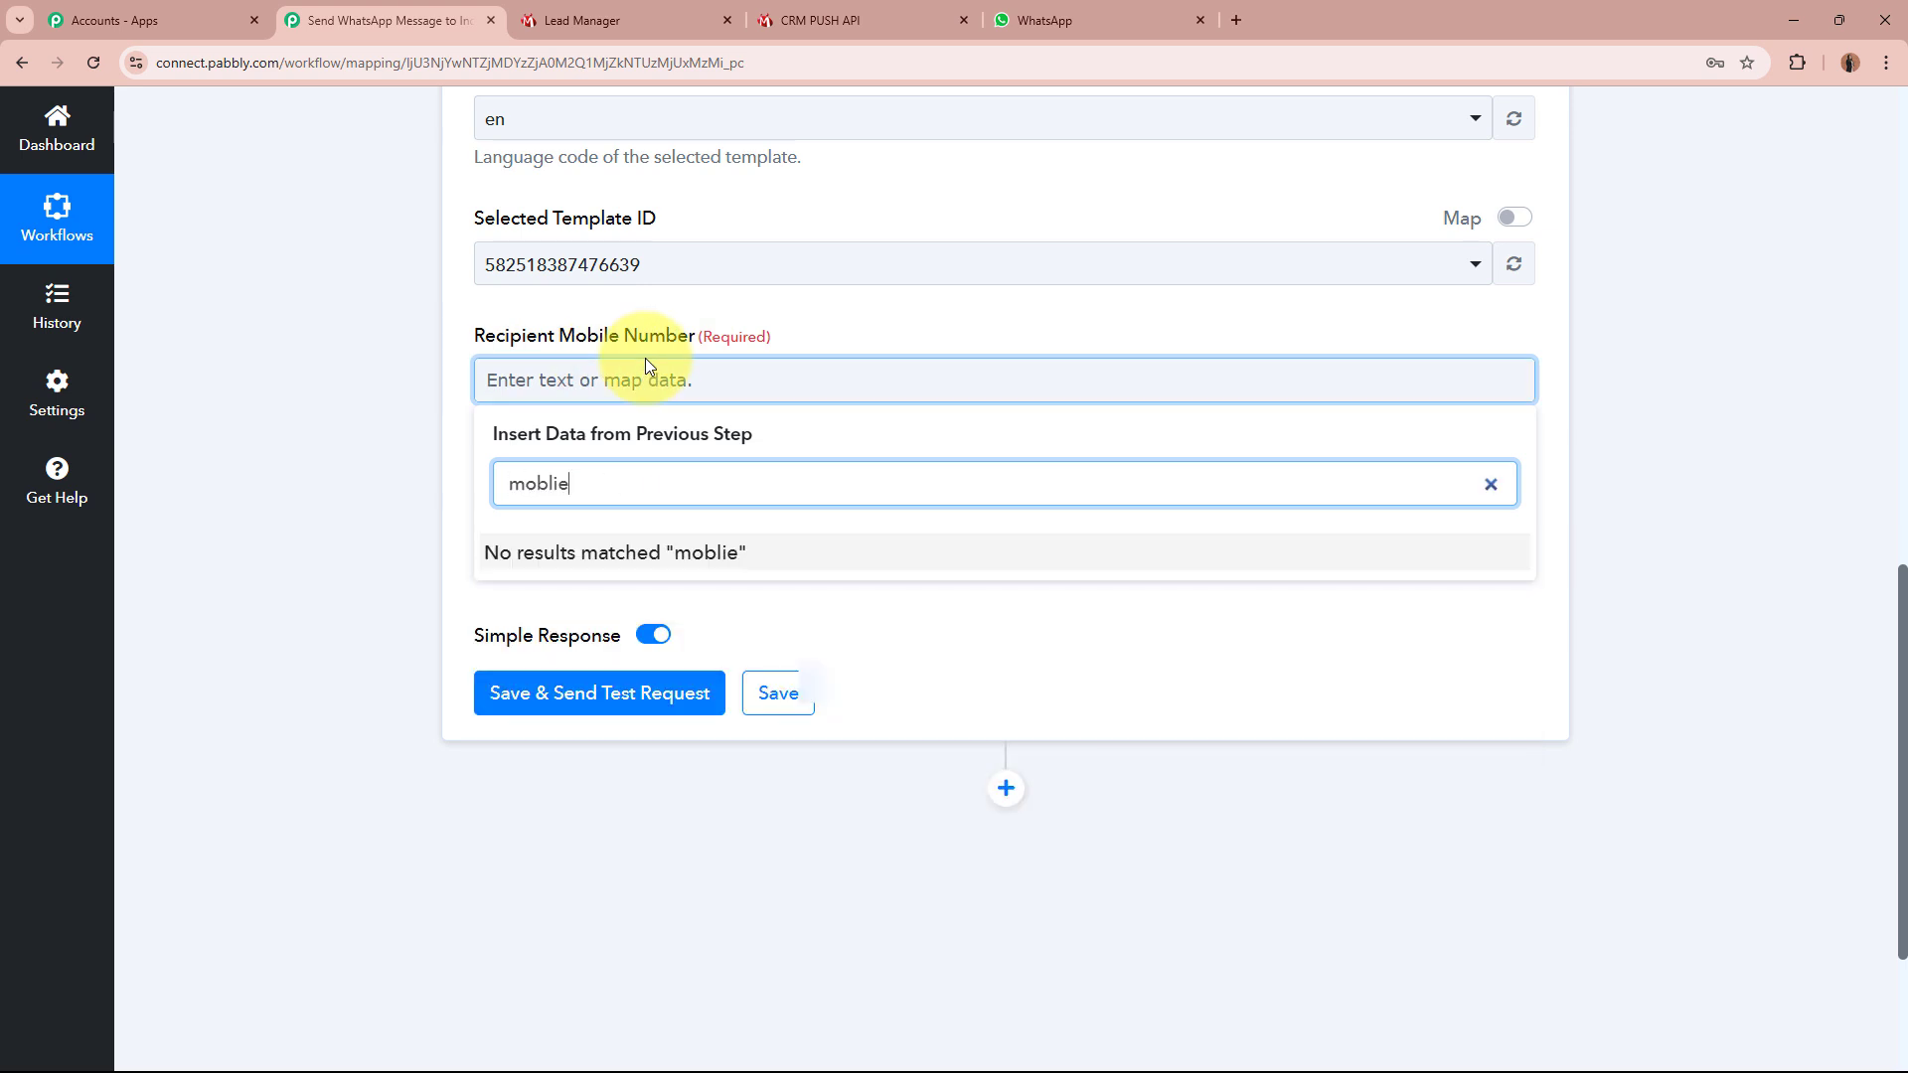
{"action": "key", "text": "BackSpace"}
{"action": "key", "text": "BackSpace"}
{"action": "key", "text": "BackSpace"}
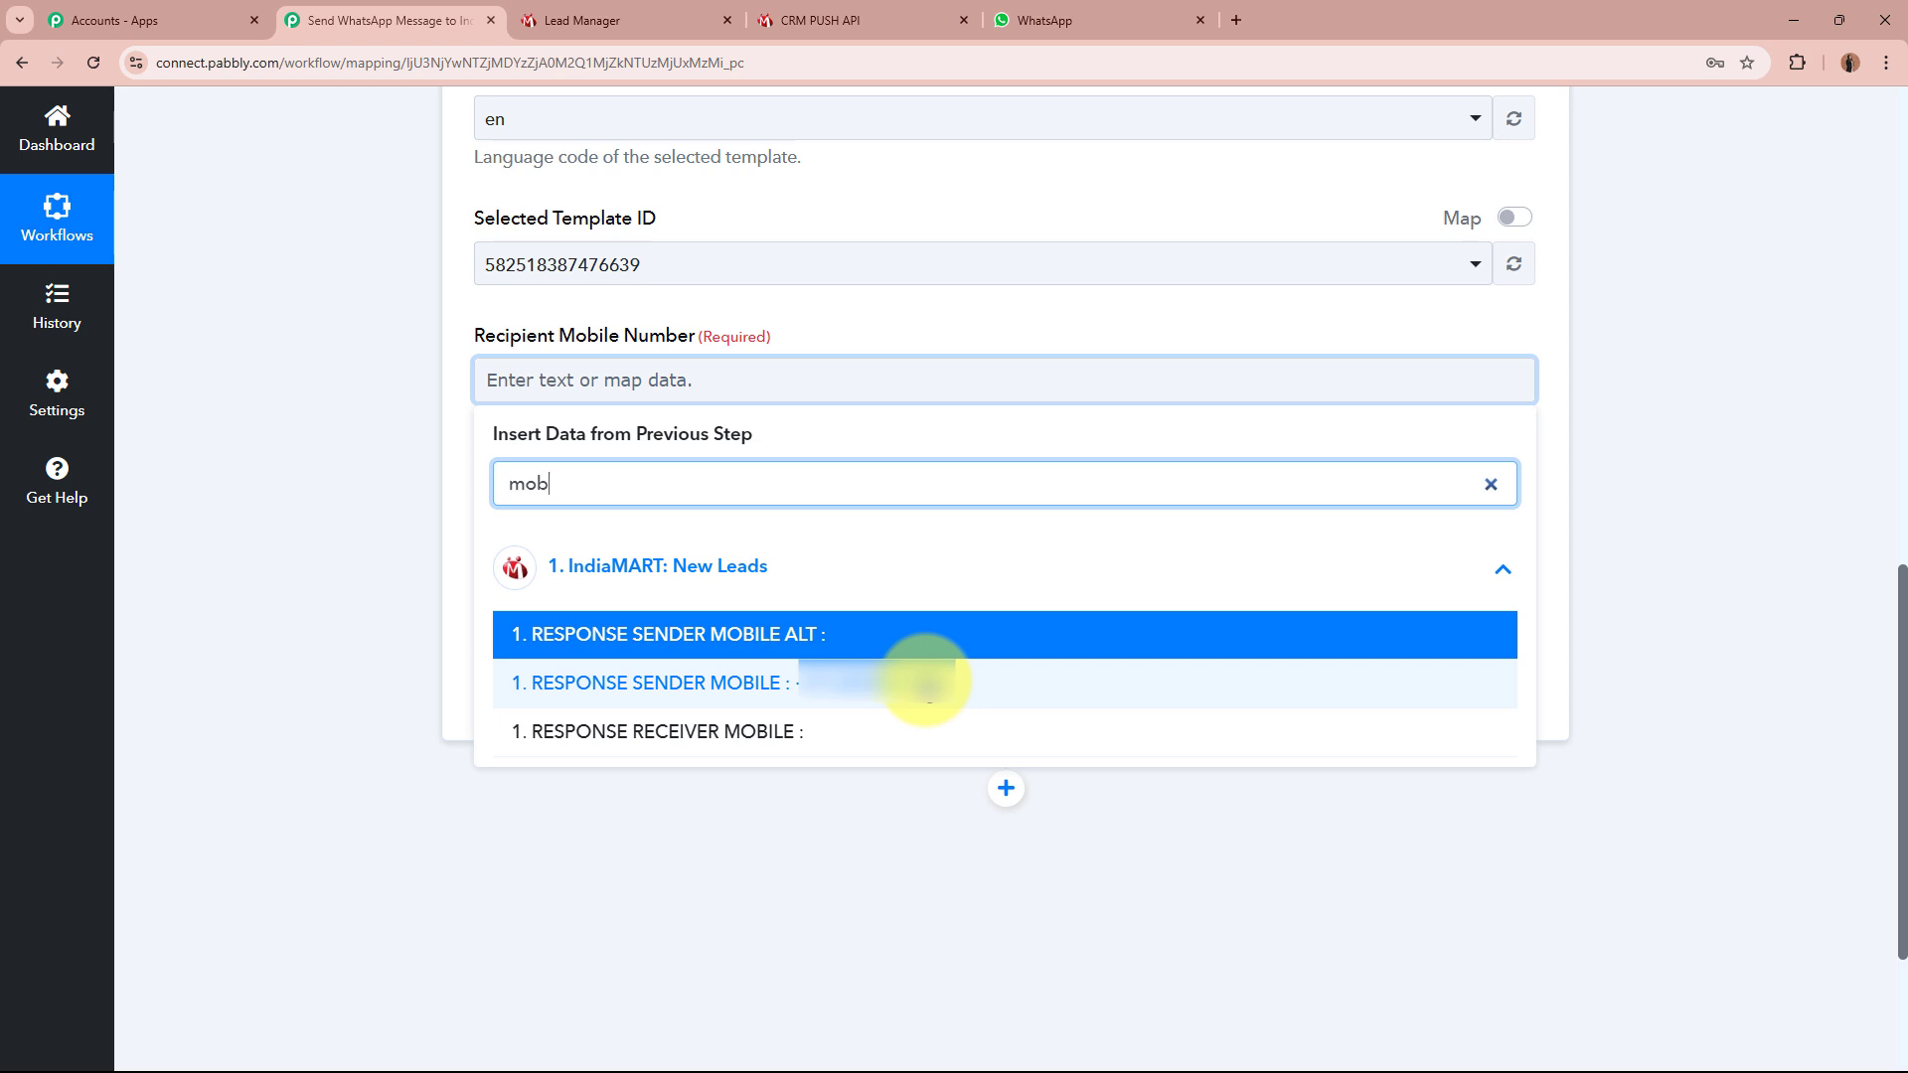
{"action": "left_click", "coordinate": [919, 683]}
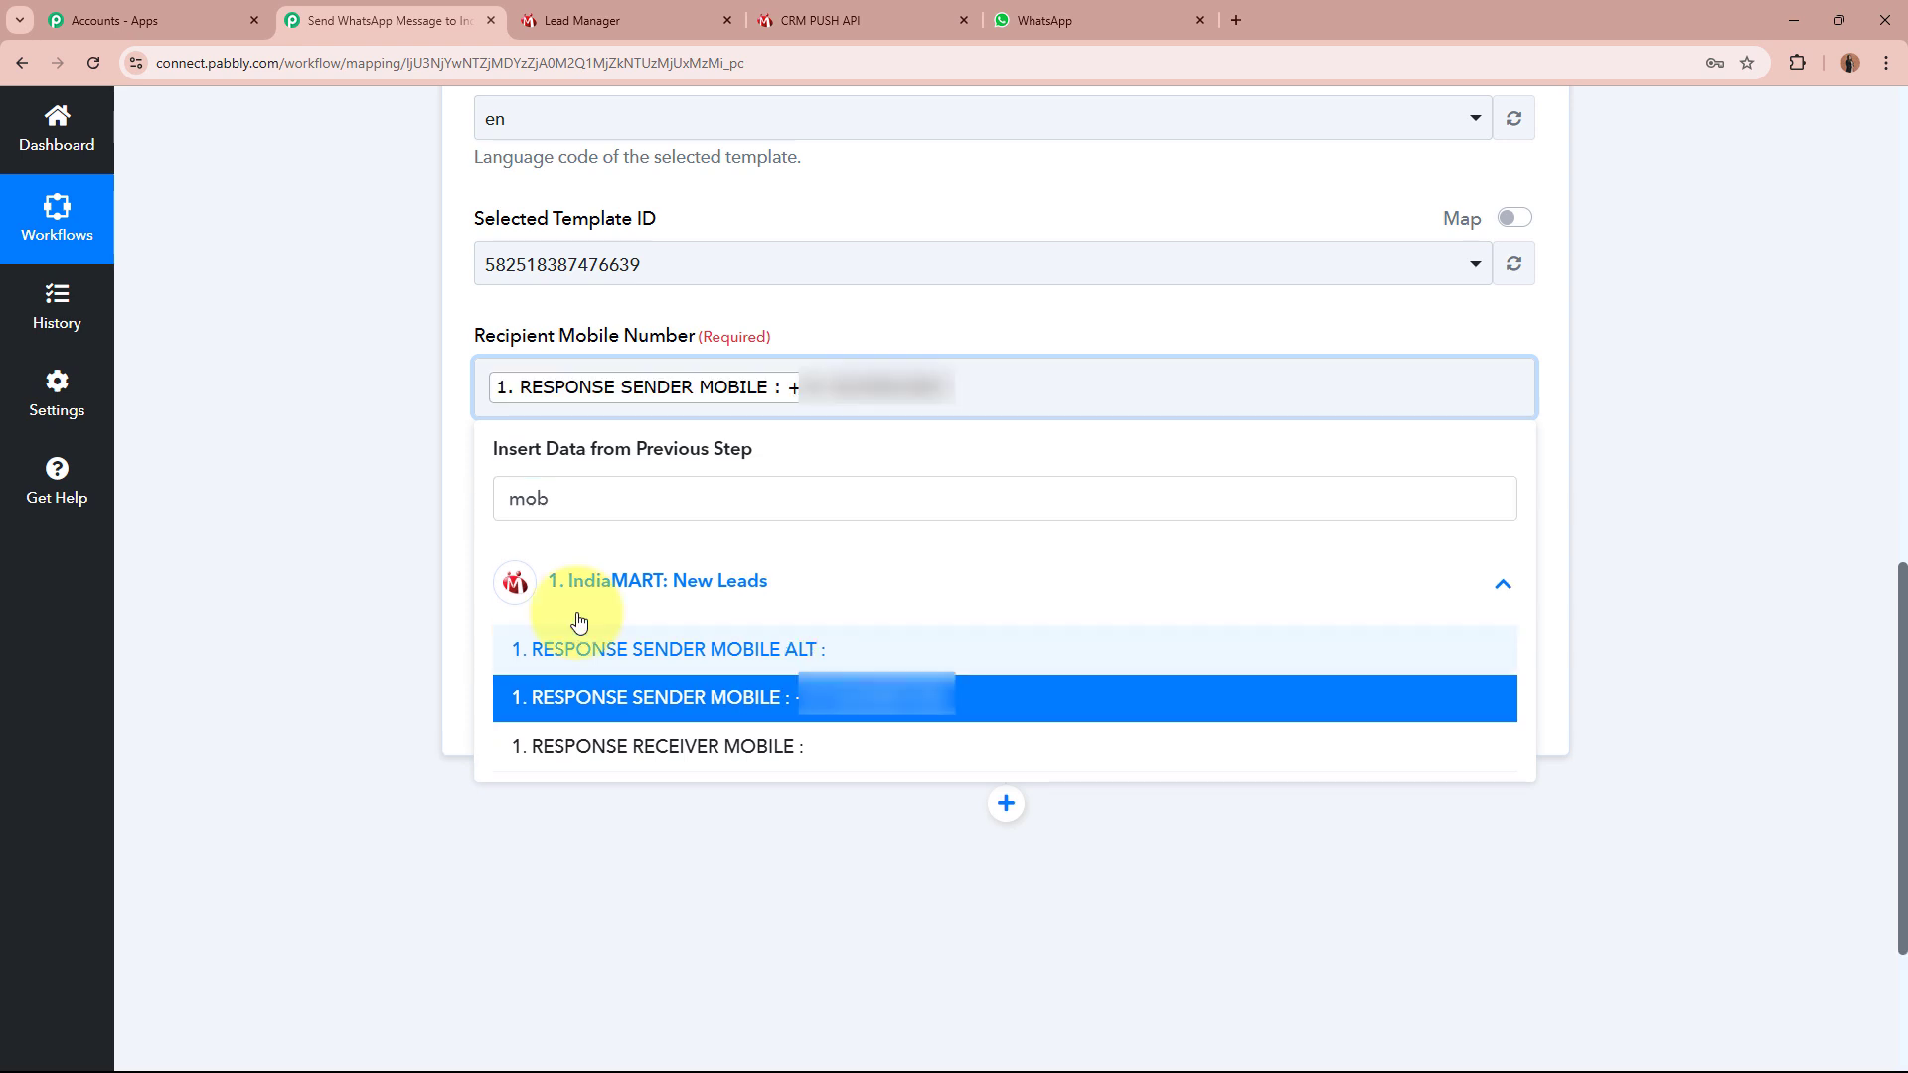
{"action": "left_click", "coordinate": [356, 430]}
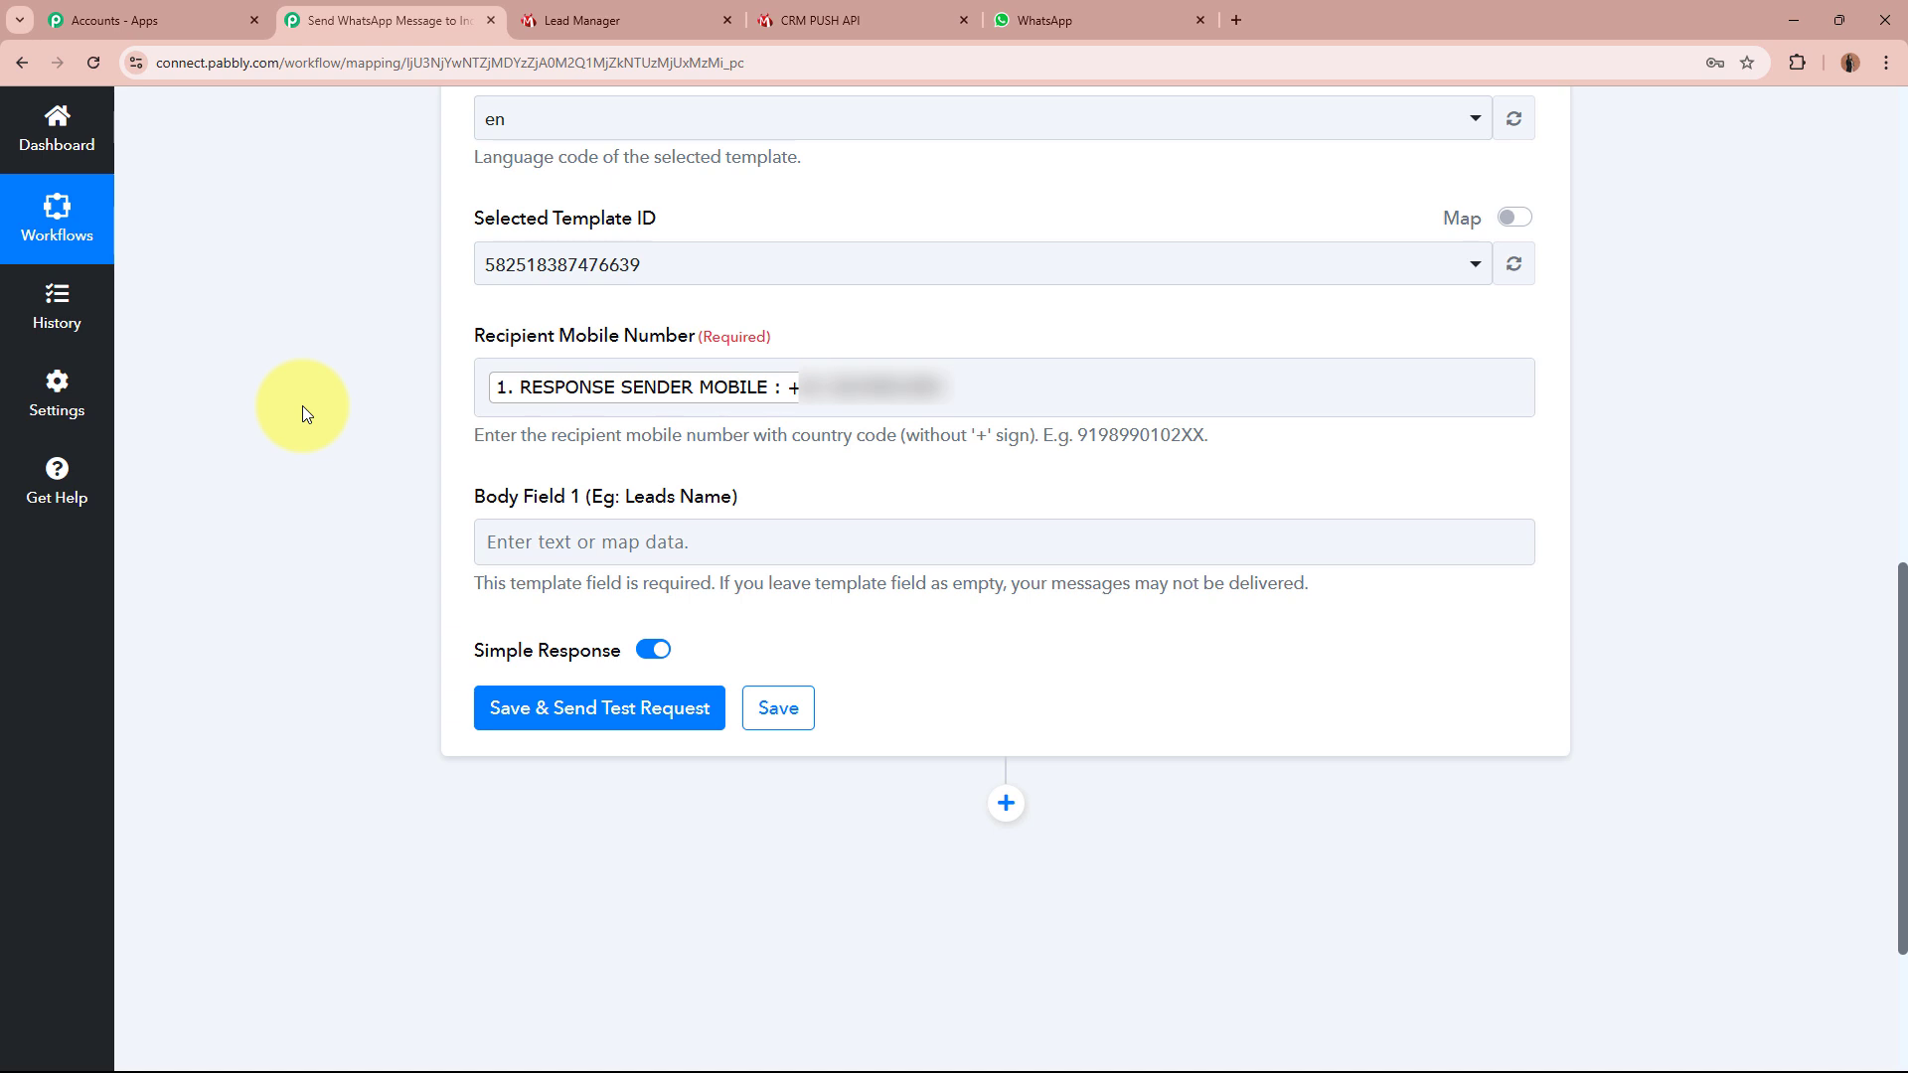
{"action": "left_click", "coordinate": [937, 381]}
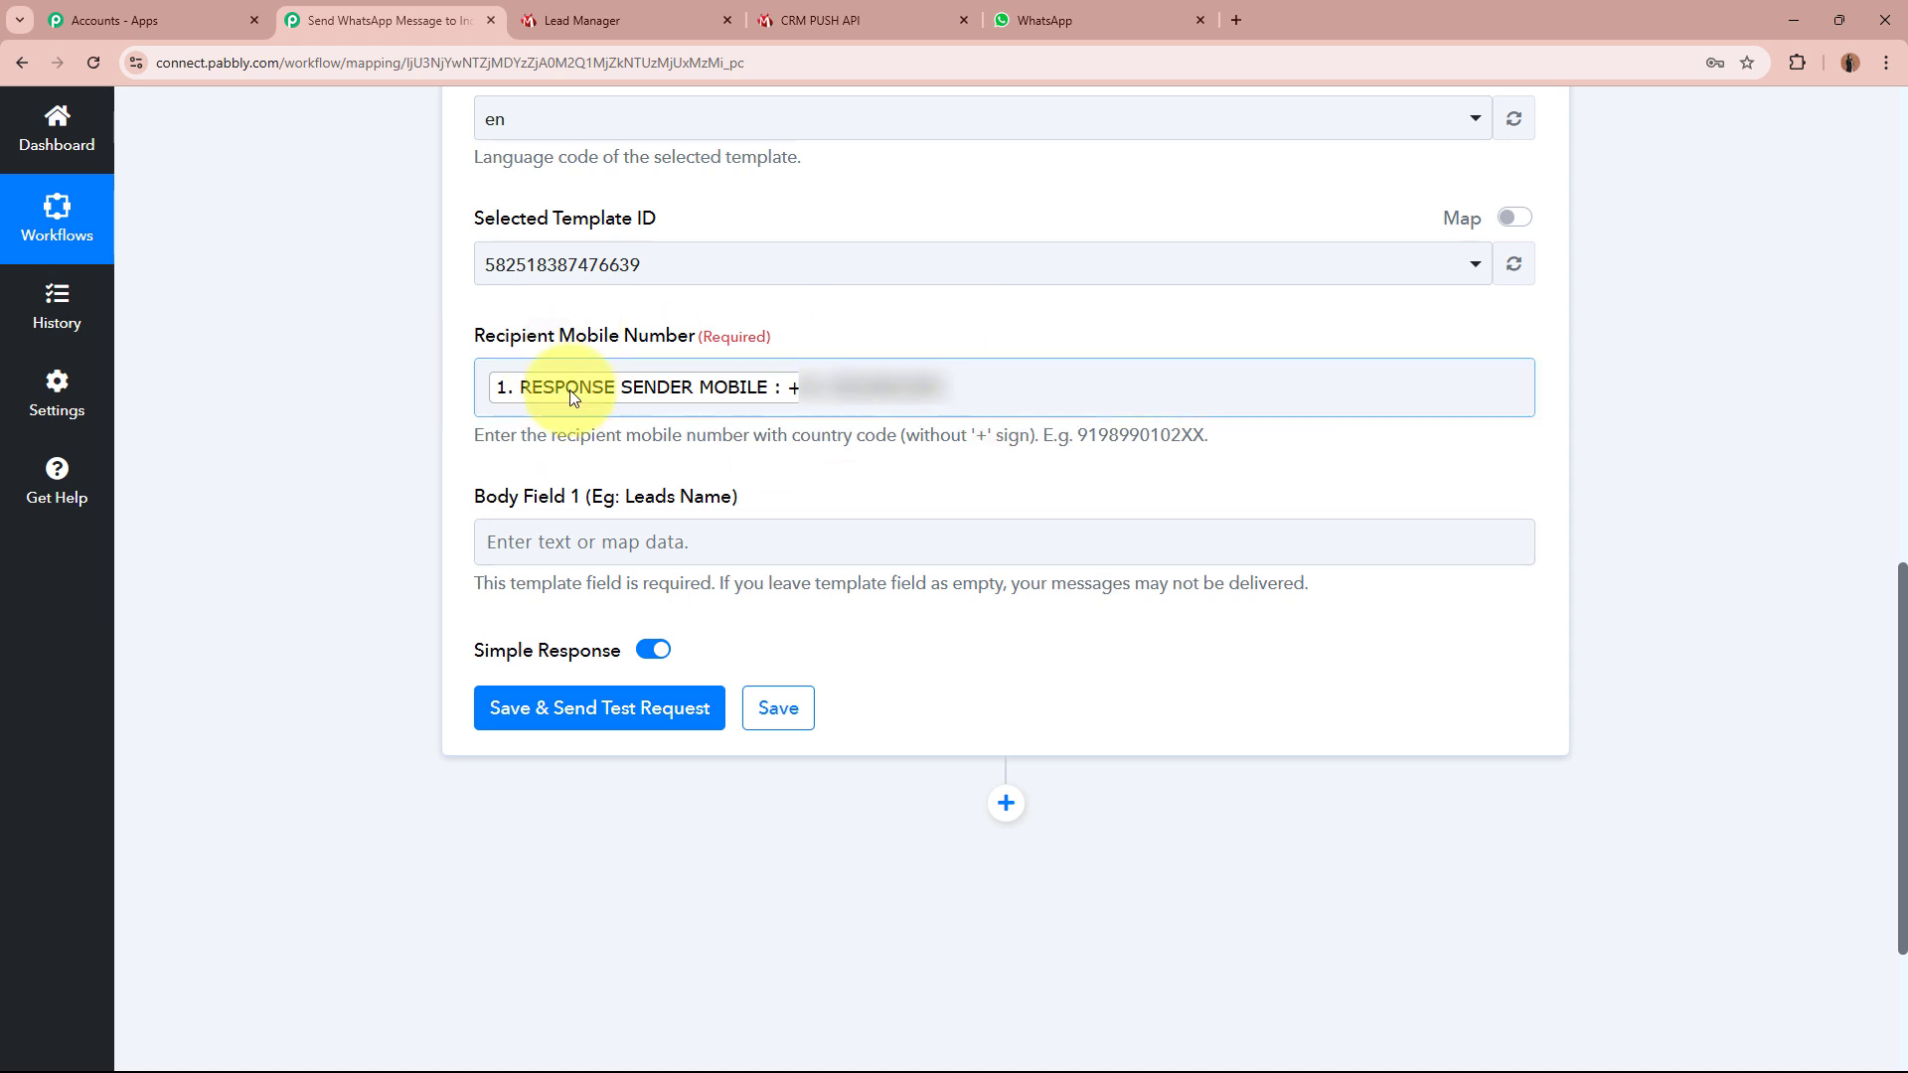
{"action": "left_click", "coordinate": [755, 439]}
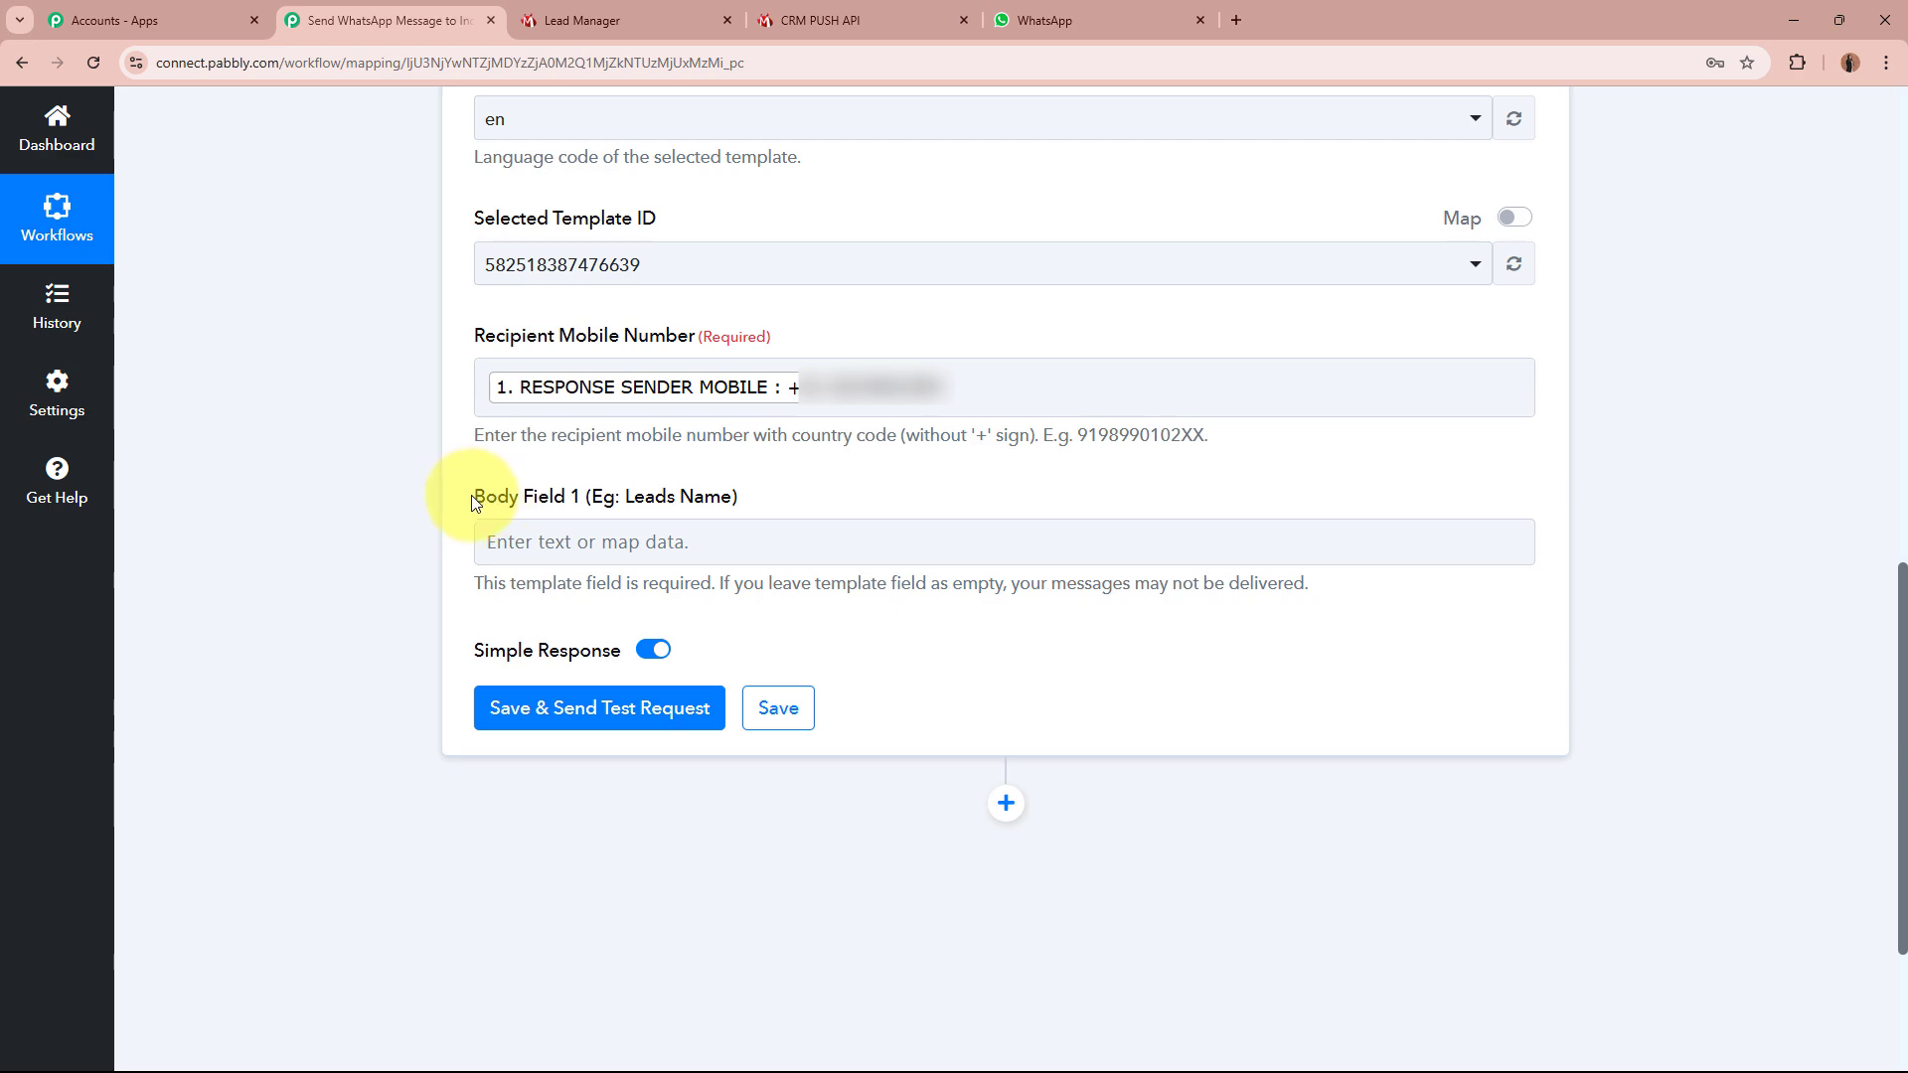
Check where Body Field 1's Leads Name placeholder appears in the indiamart_leads_follow_up template in WhatsApp Manager, and return to Pabbly Connect
{"action": "left_click_drag", "start_coordinate": [479, 497], "coordinate": [843, 505]}
{"action": "left_click", "coordinate": [843, 505]}
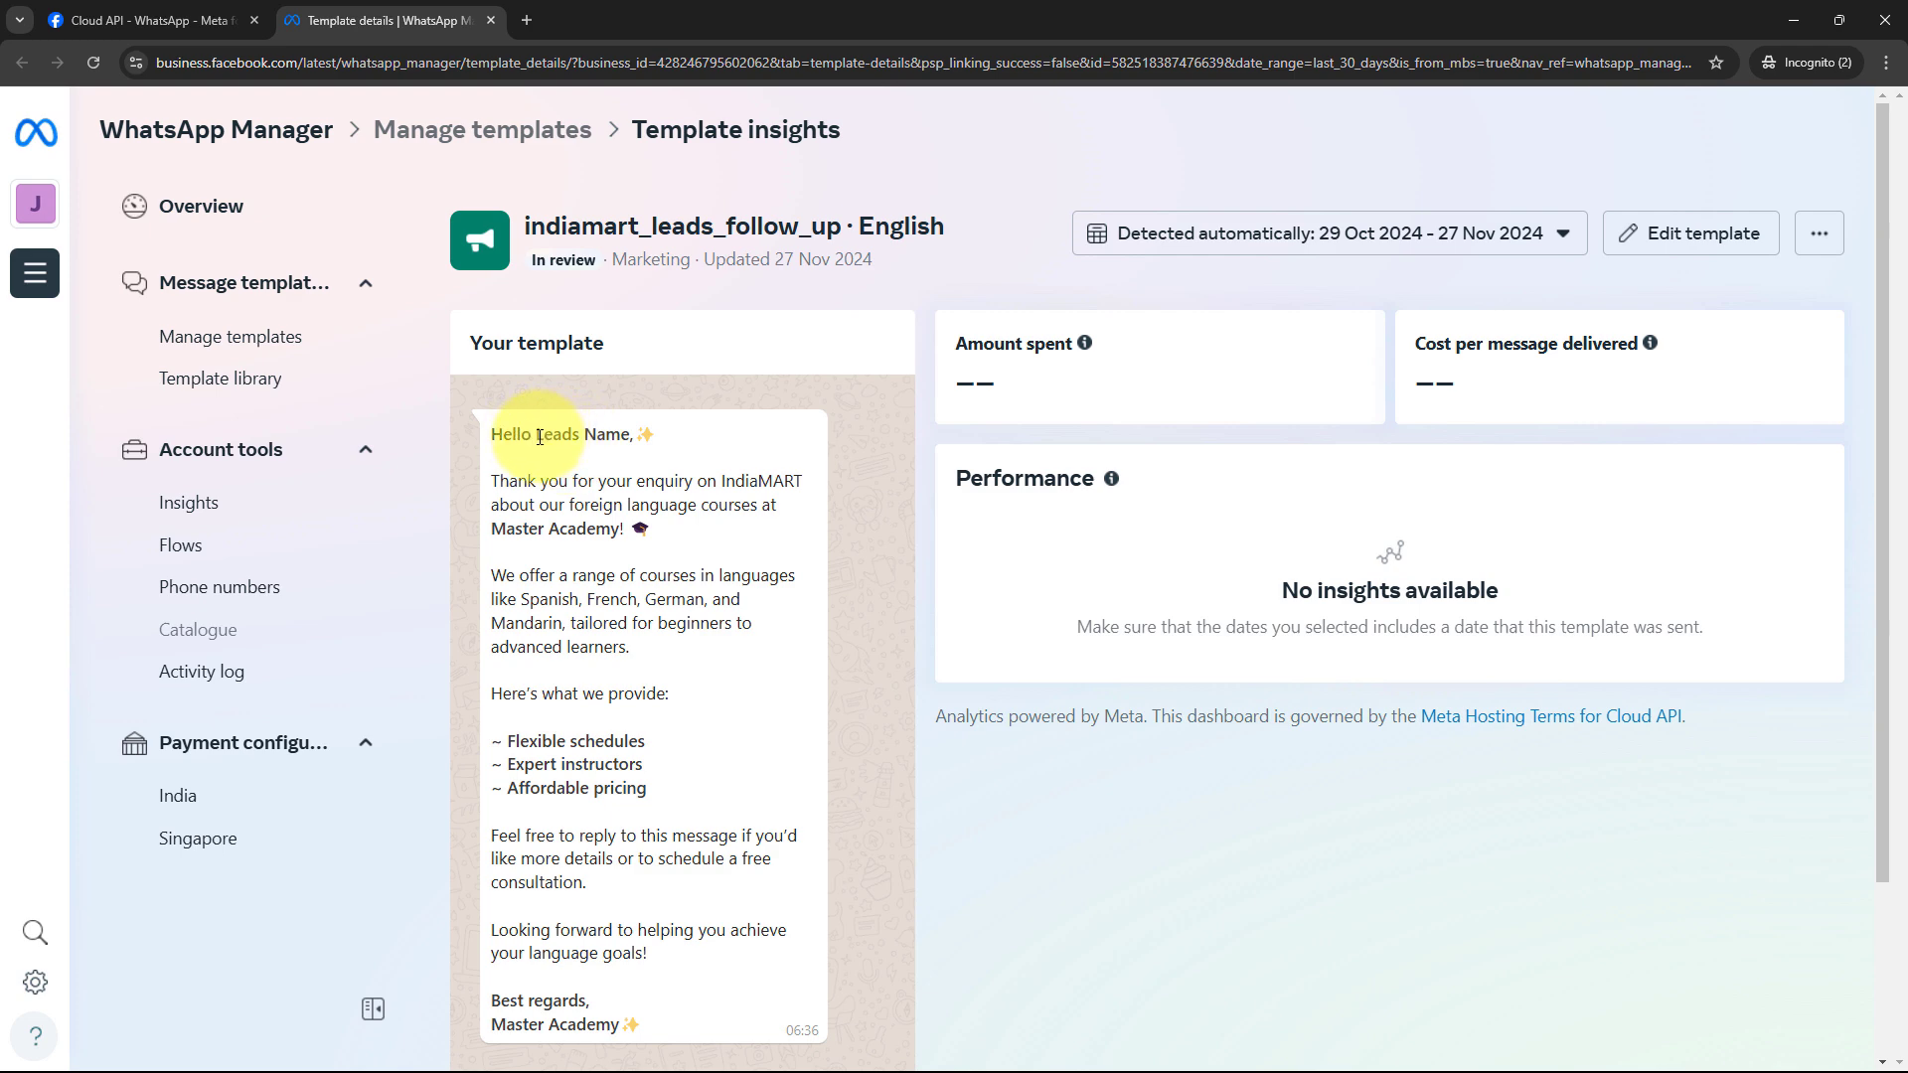
{"action": "left_click_drag", "start_coordinate": [540, 437], "coordinate": [627, 444]}
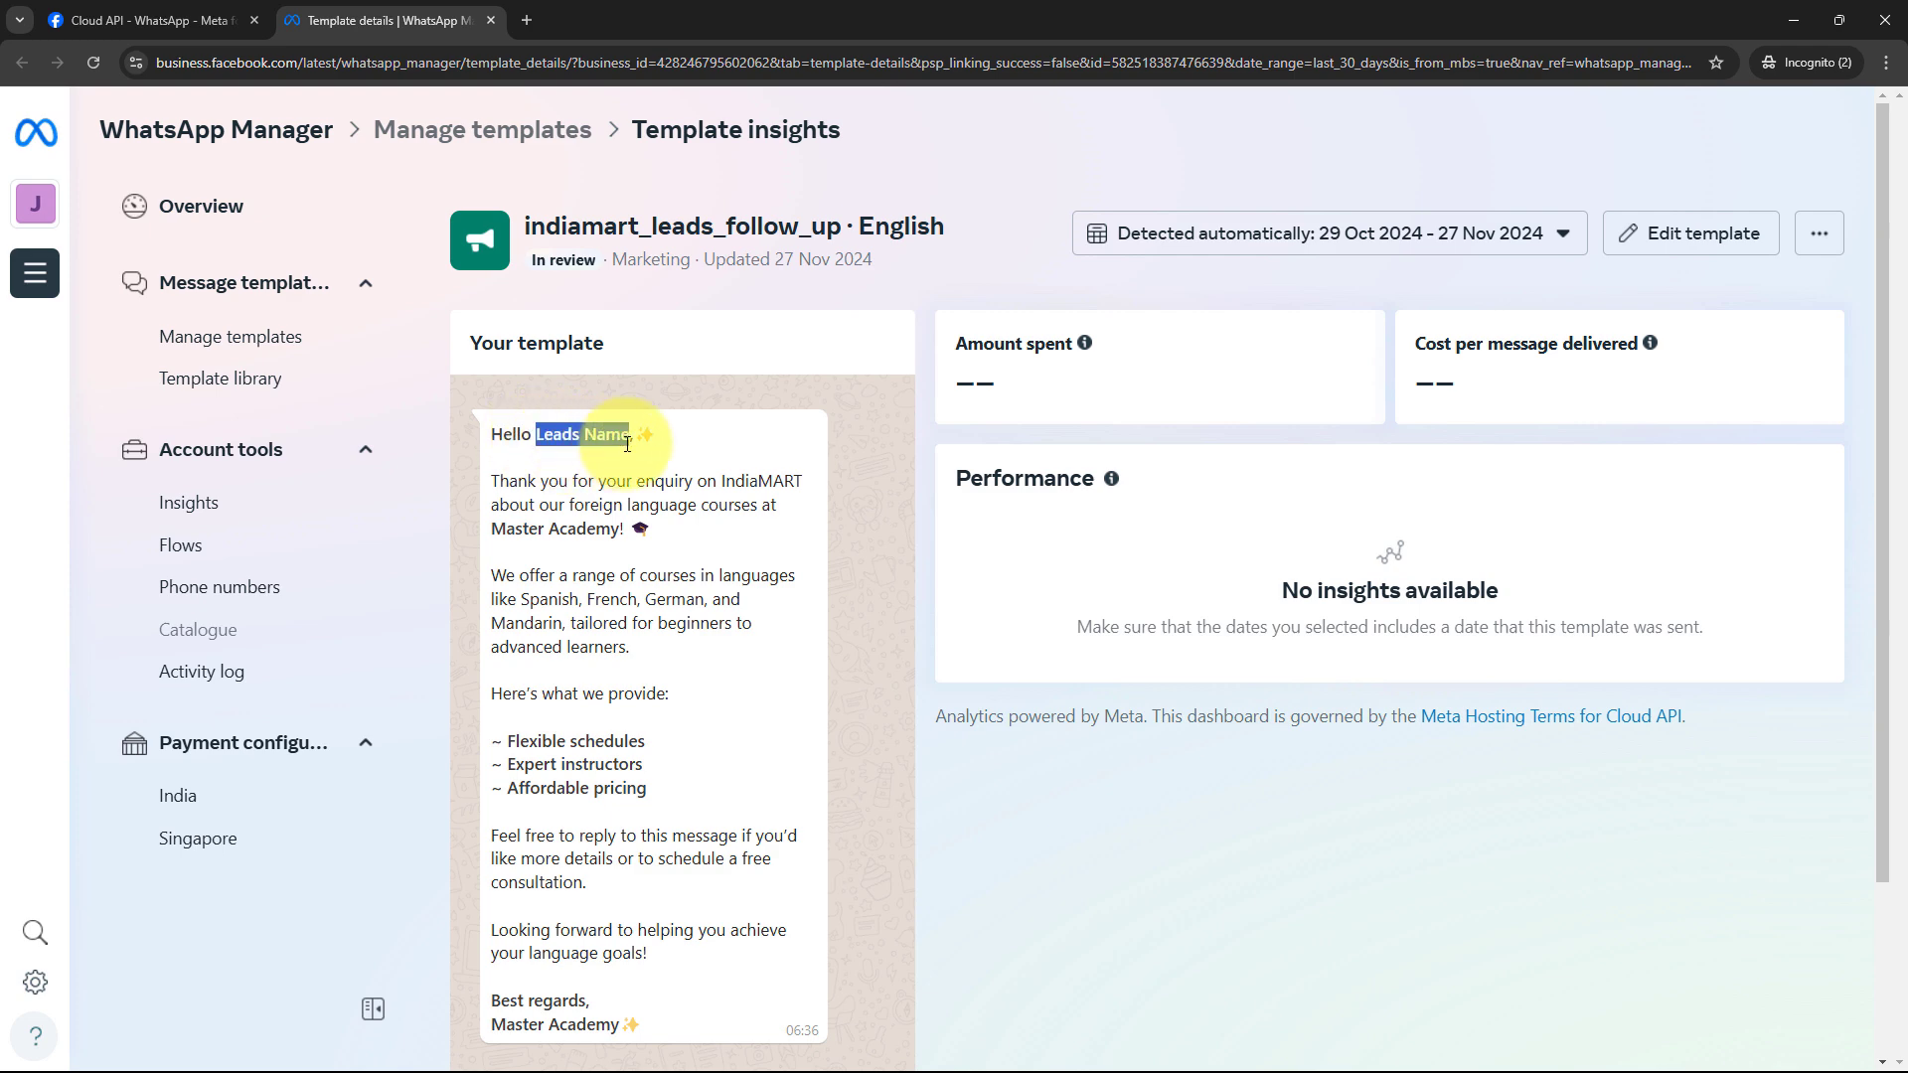
{"action": "left_click", "coordinate": [627, 444]}
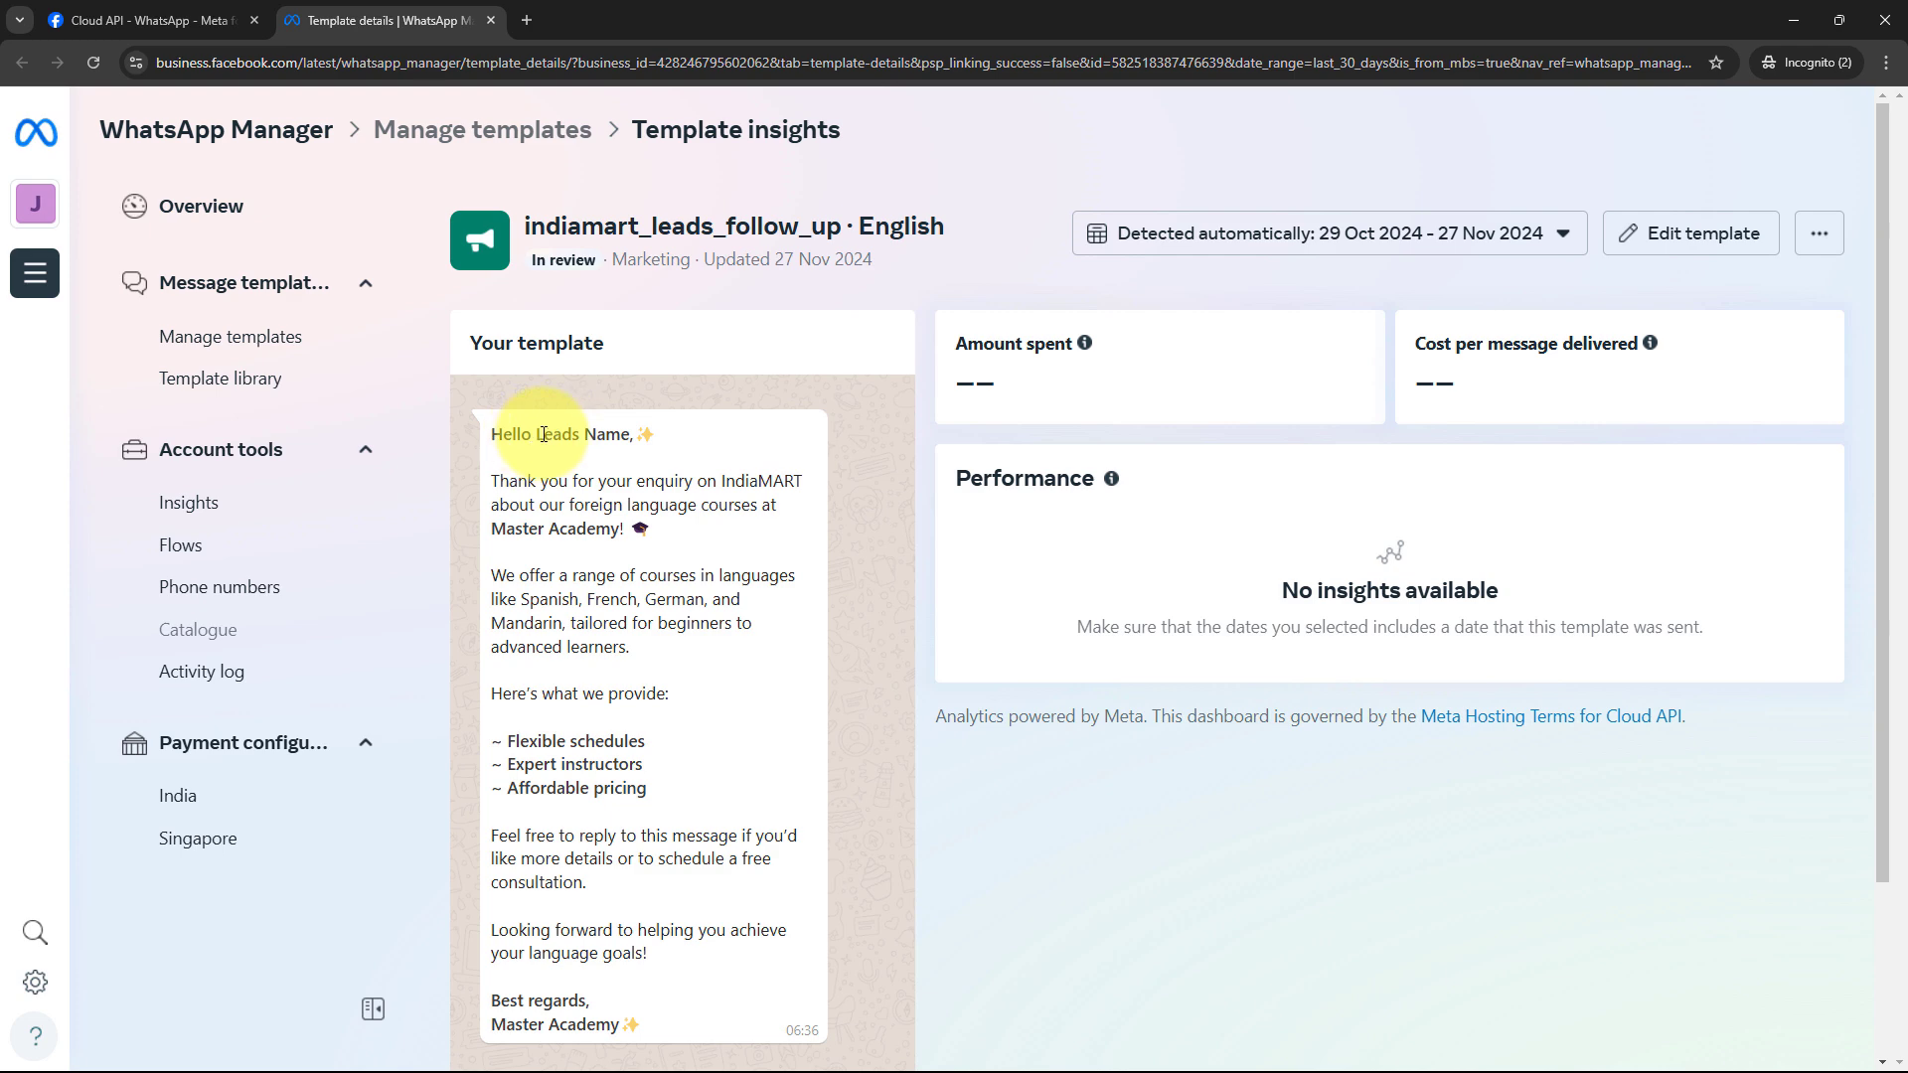
{"action": "left_click_drag", "start_coordinate": [544, 434], "coordinate": [627, 438]}
{"action": "left_click", "coordinate": [627, 437]}
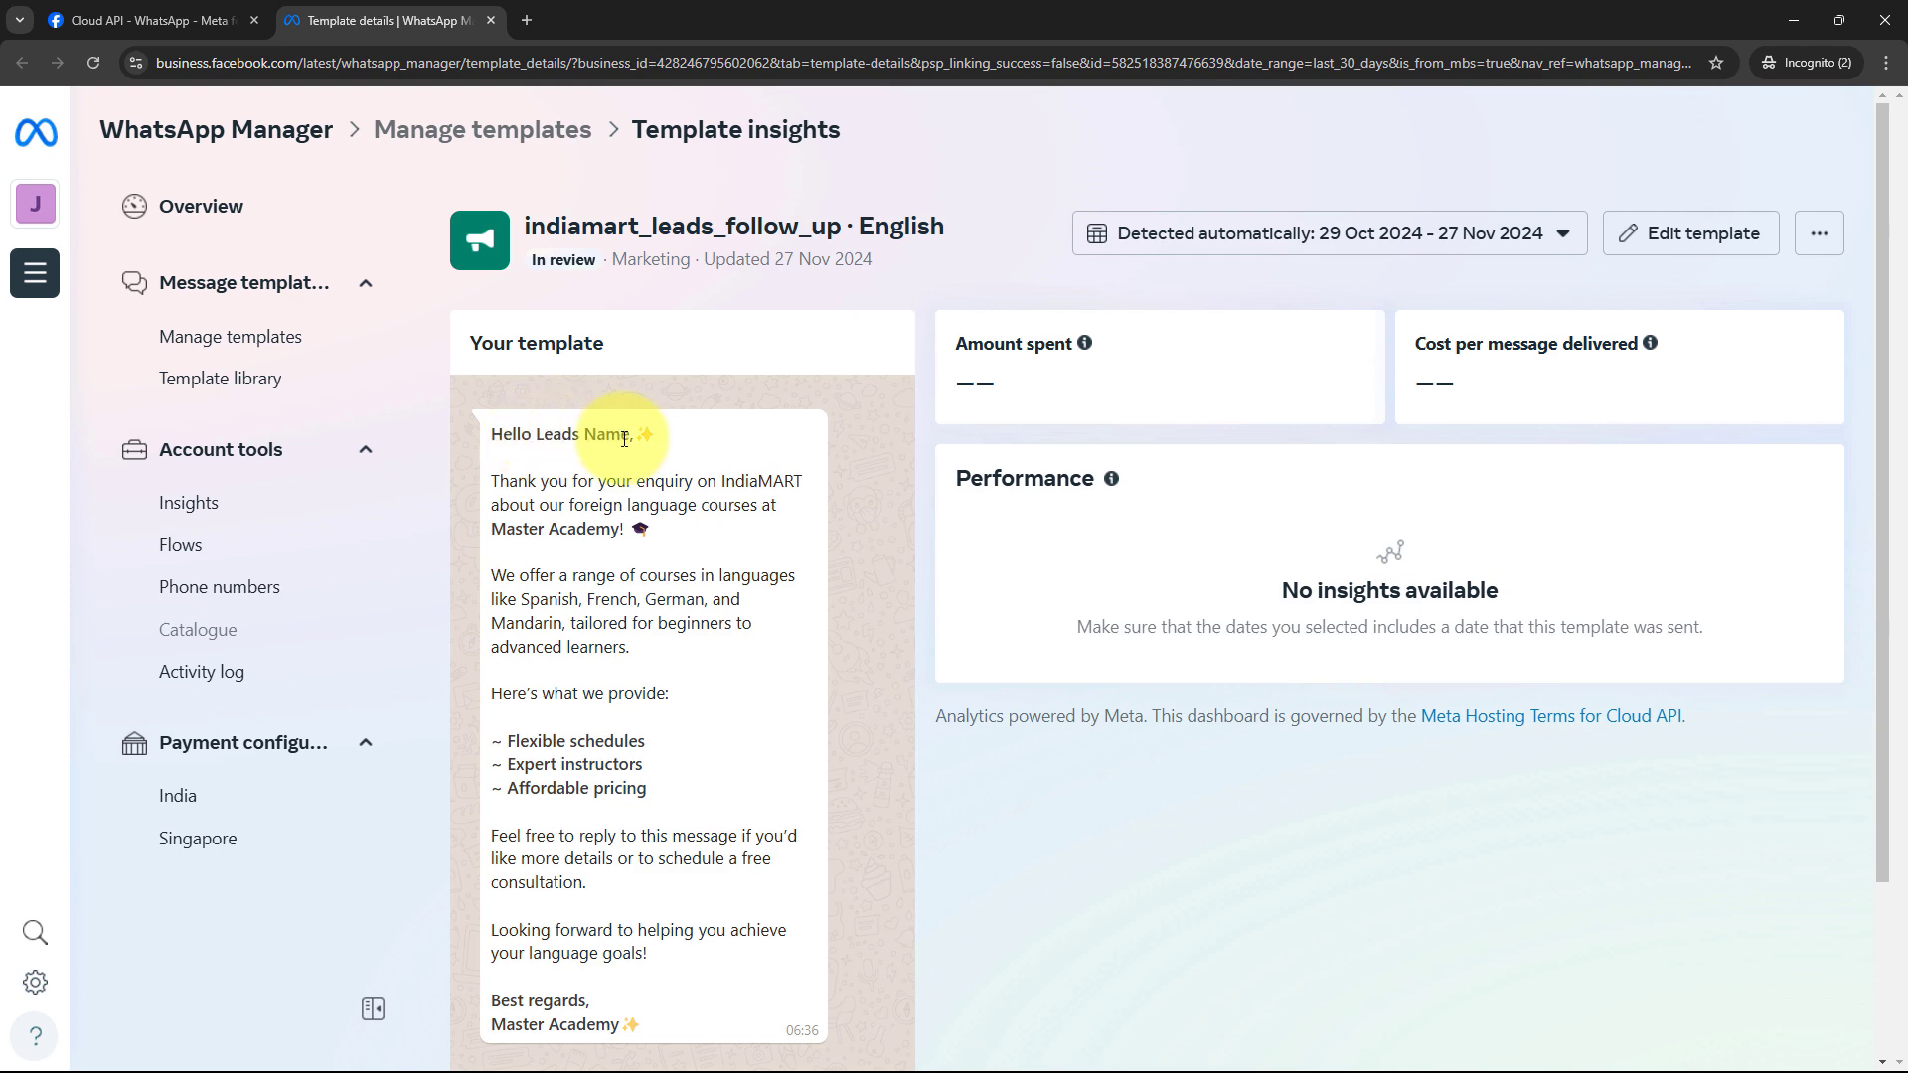
{"action": "left_click", "coordinate": [1791, 18]}
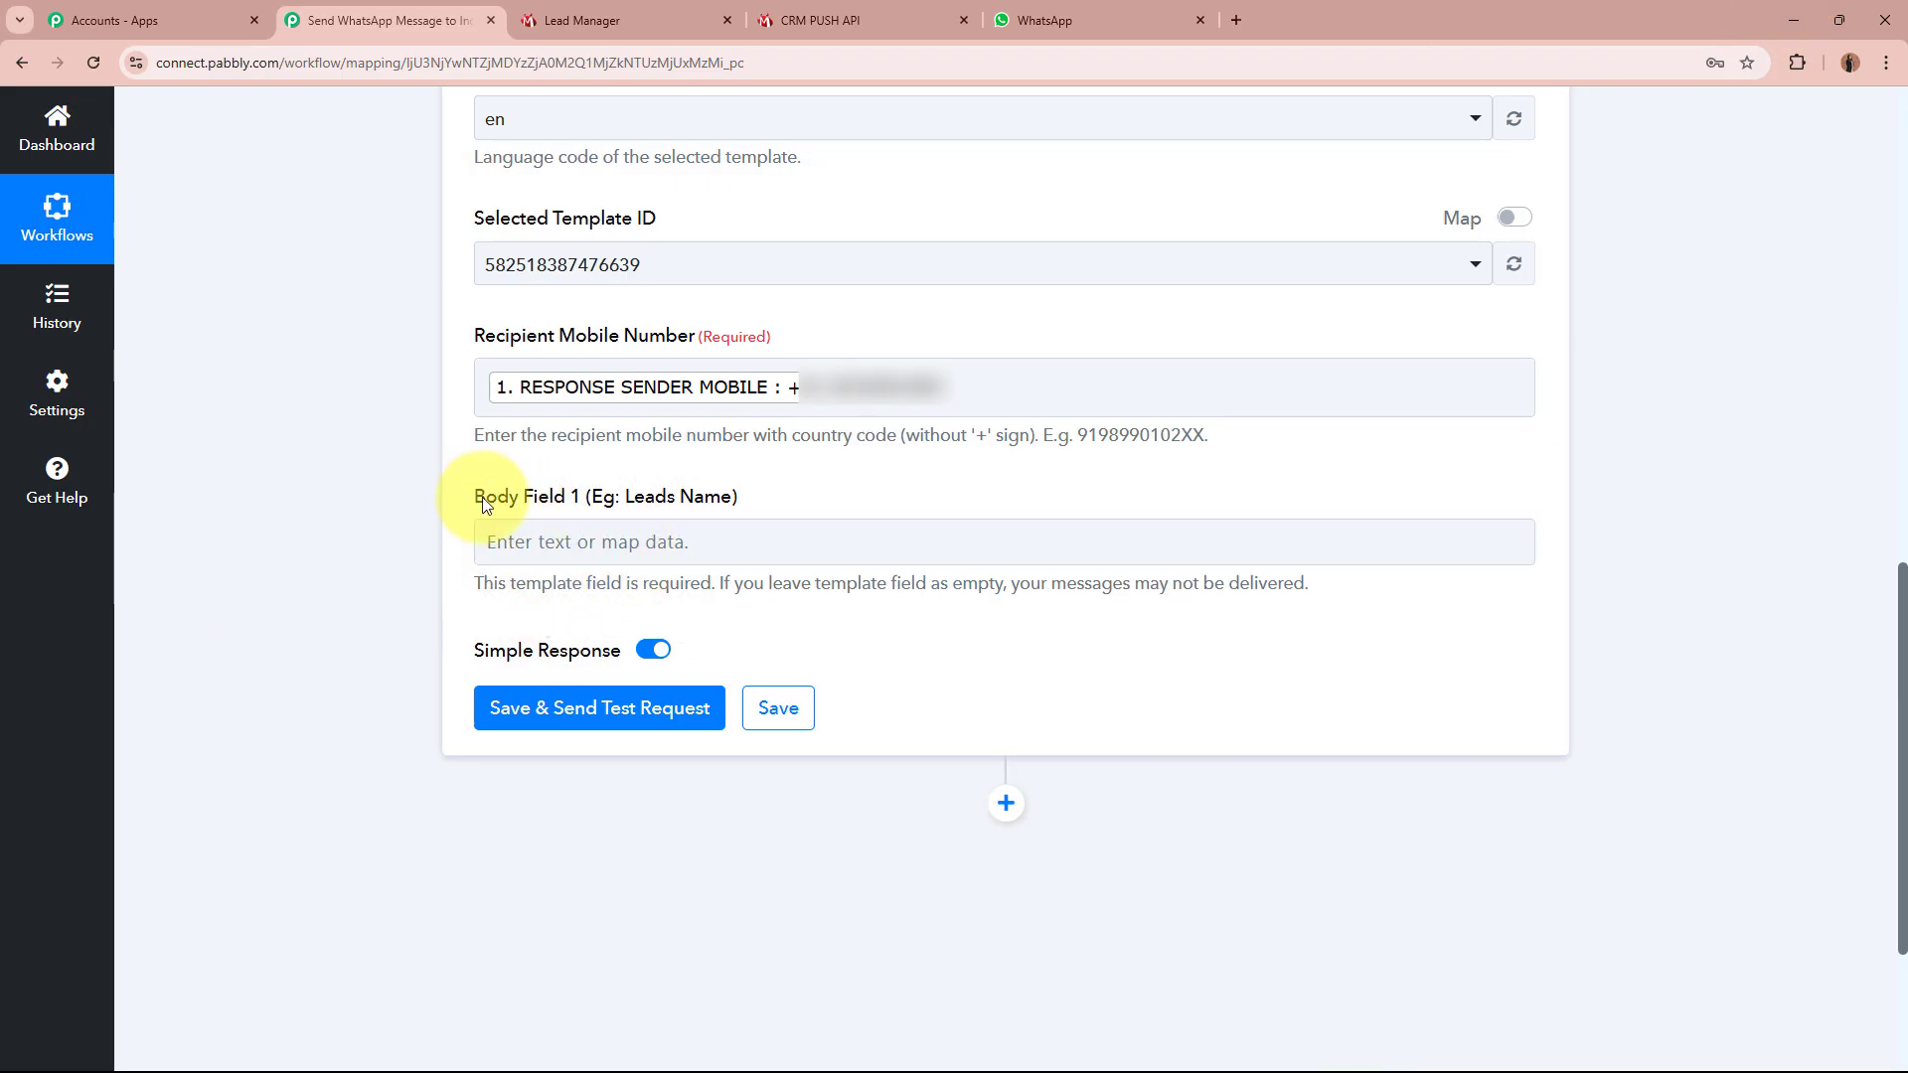
Map Body Field 1 to the RESPONSE SENDER NAME value from IndiaMART: New Leads, then save the action and send a test request
{"action": "left_click", "coordinate": [775, 542]}
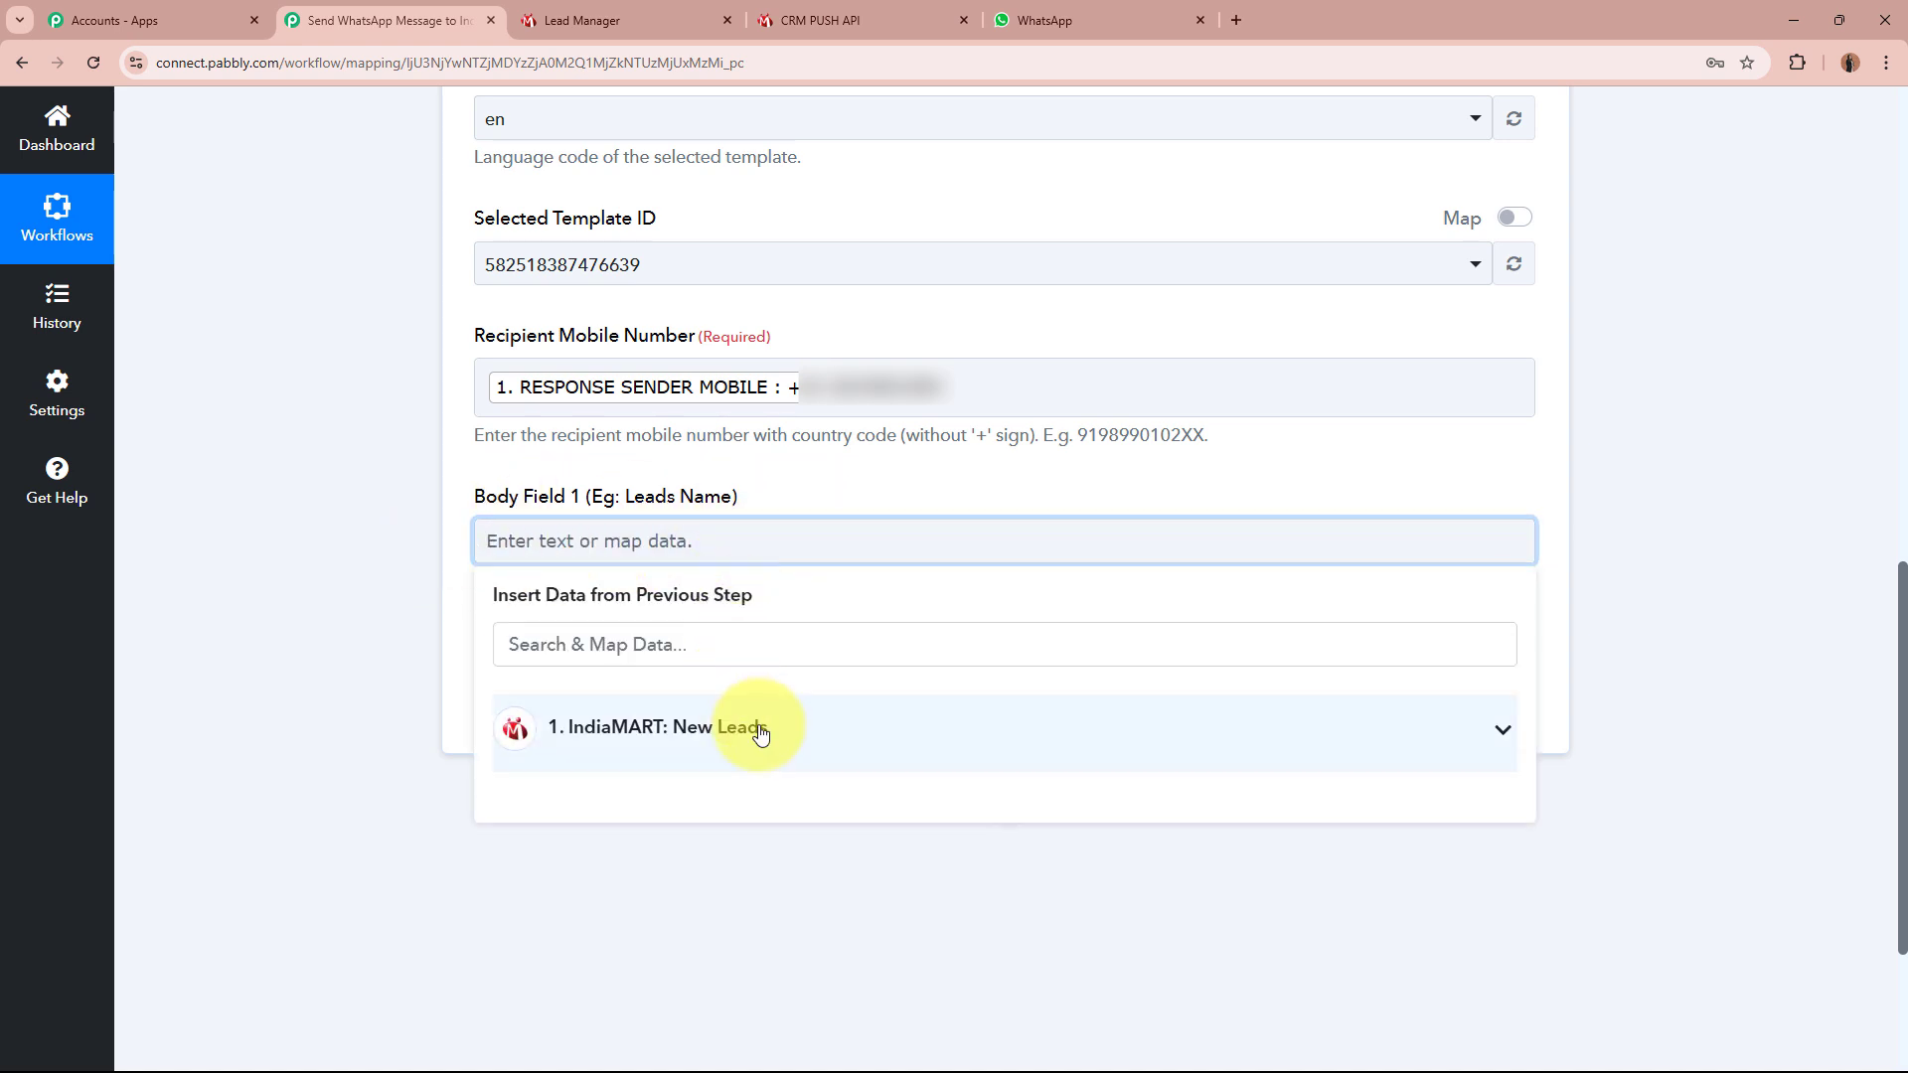
{"action": "left_click", "coordinate": [760, 732]}
{"action": "scroll", "coordinate": [791, 889], "scroll_direction": "down", "scroll_amount": 3}
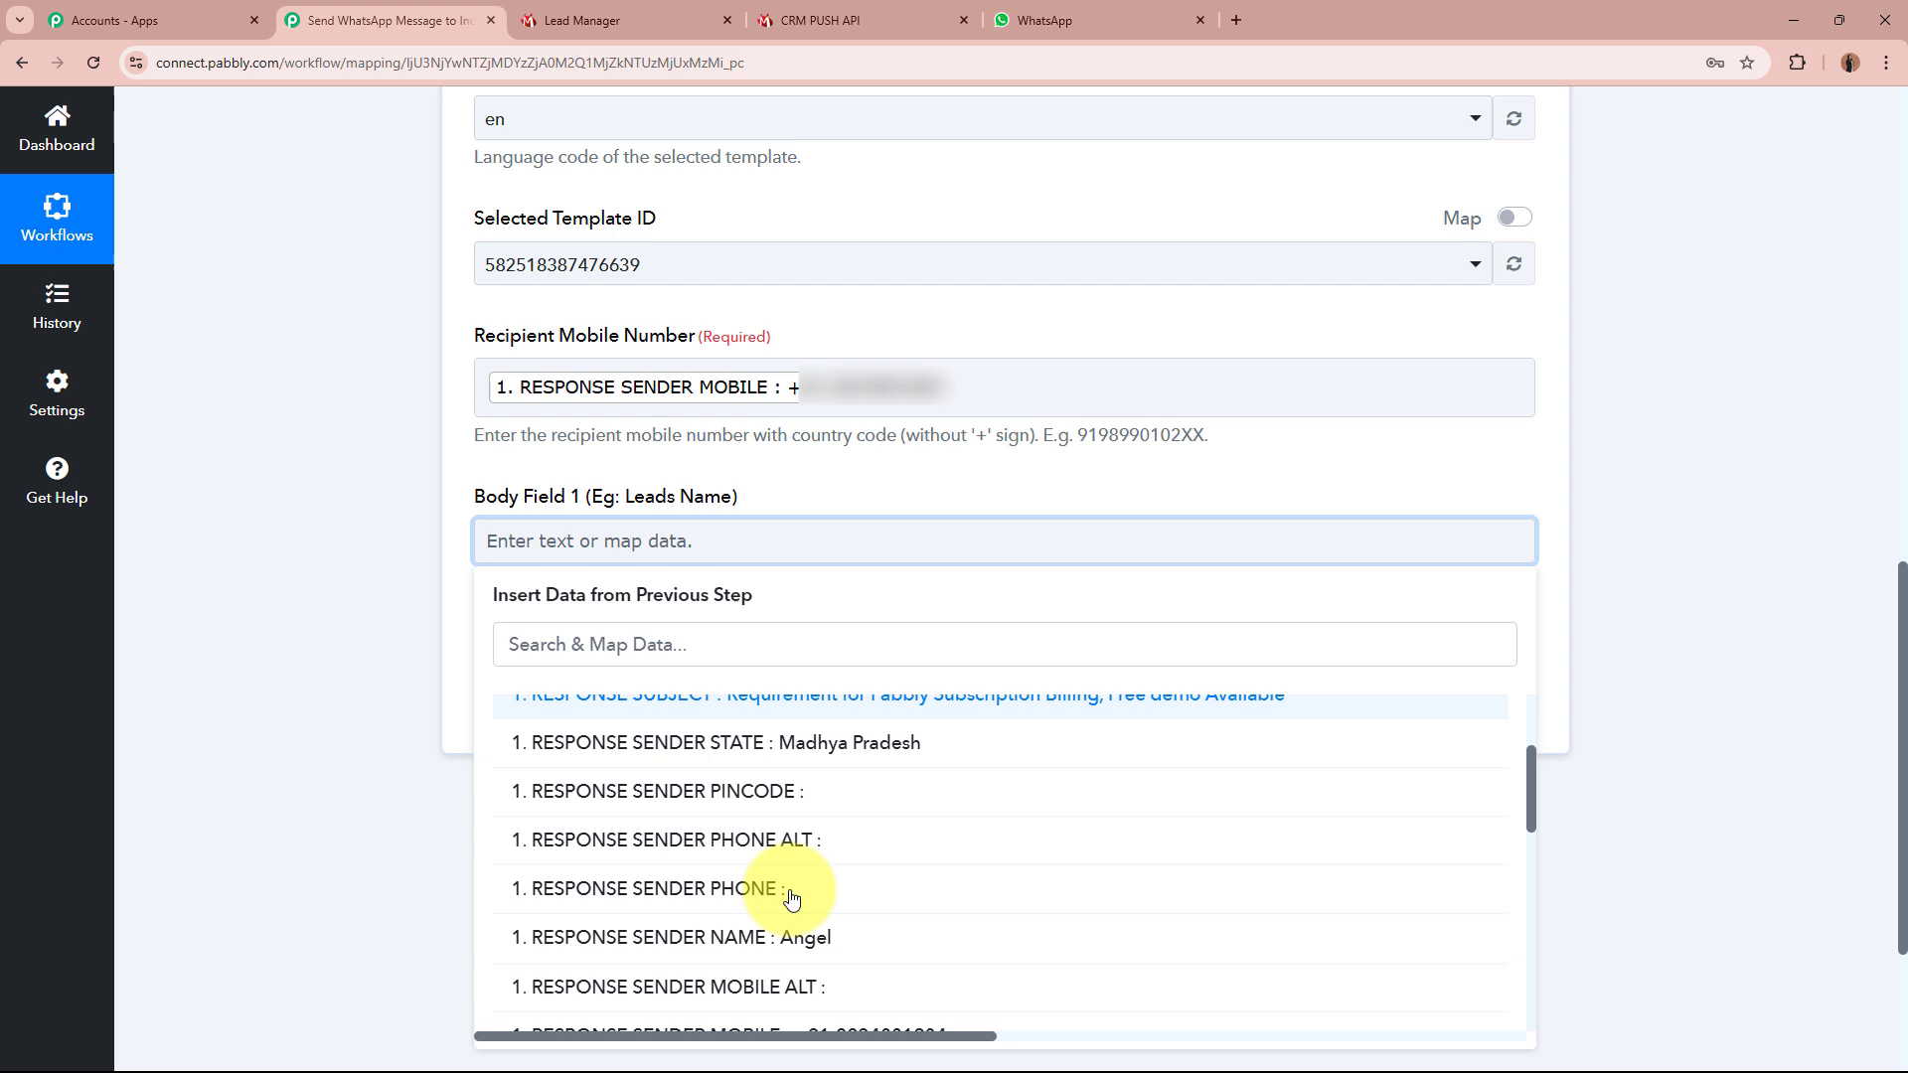
{"action": "left_click", "coordinate": [809, 949]}
{"action": "left_click", "coordinate": [302, 532]}
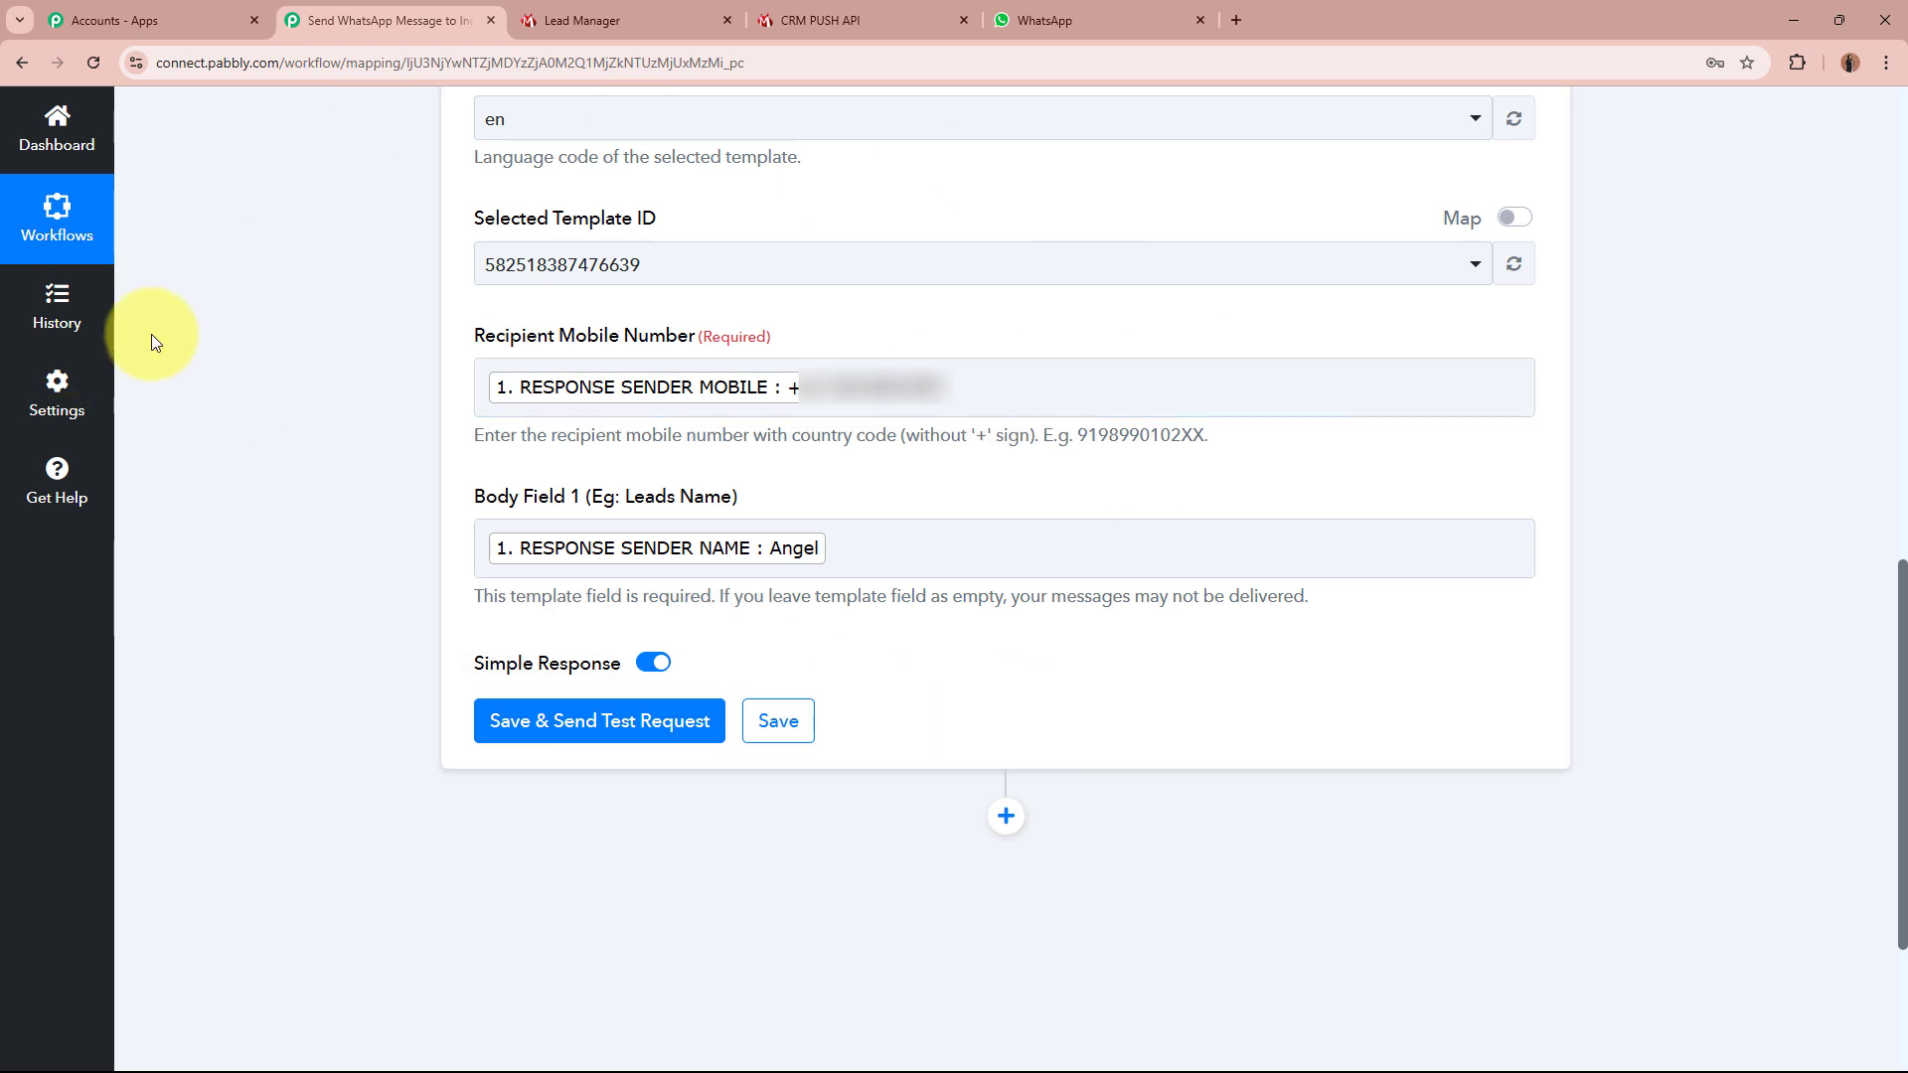
{"action": "left_click", "coordinate": [628, 730]}
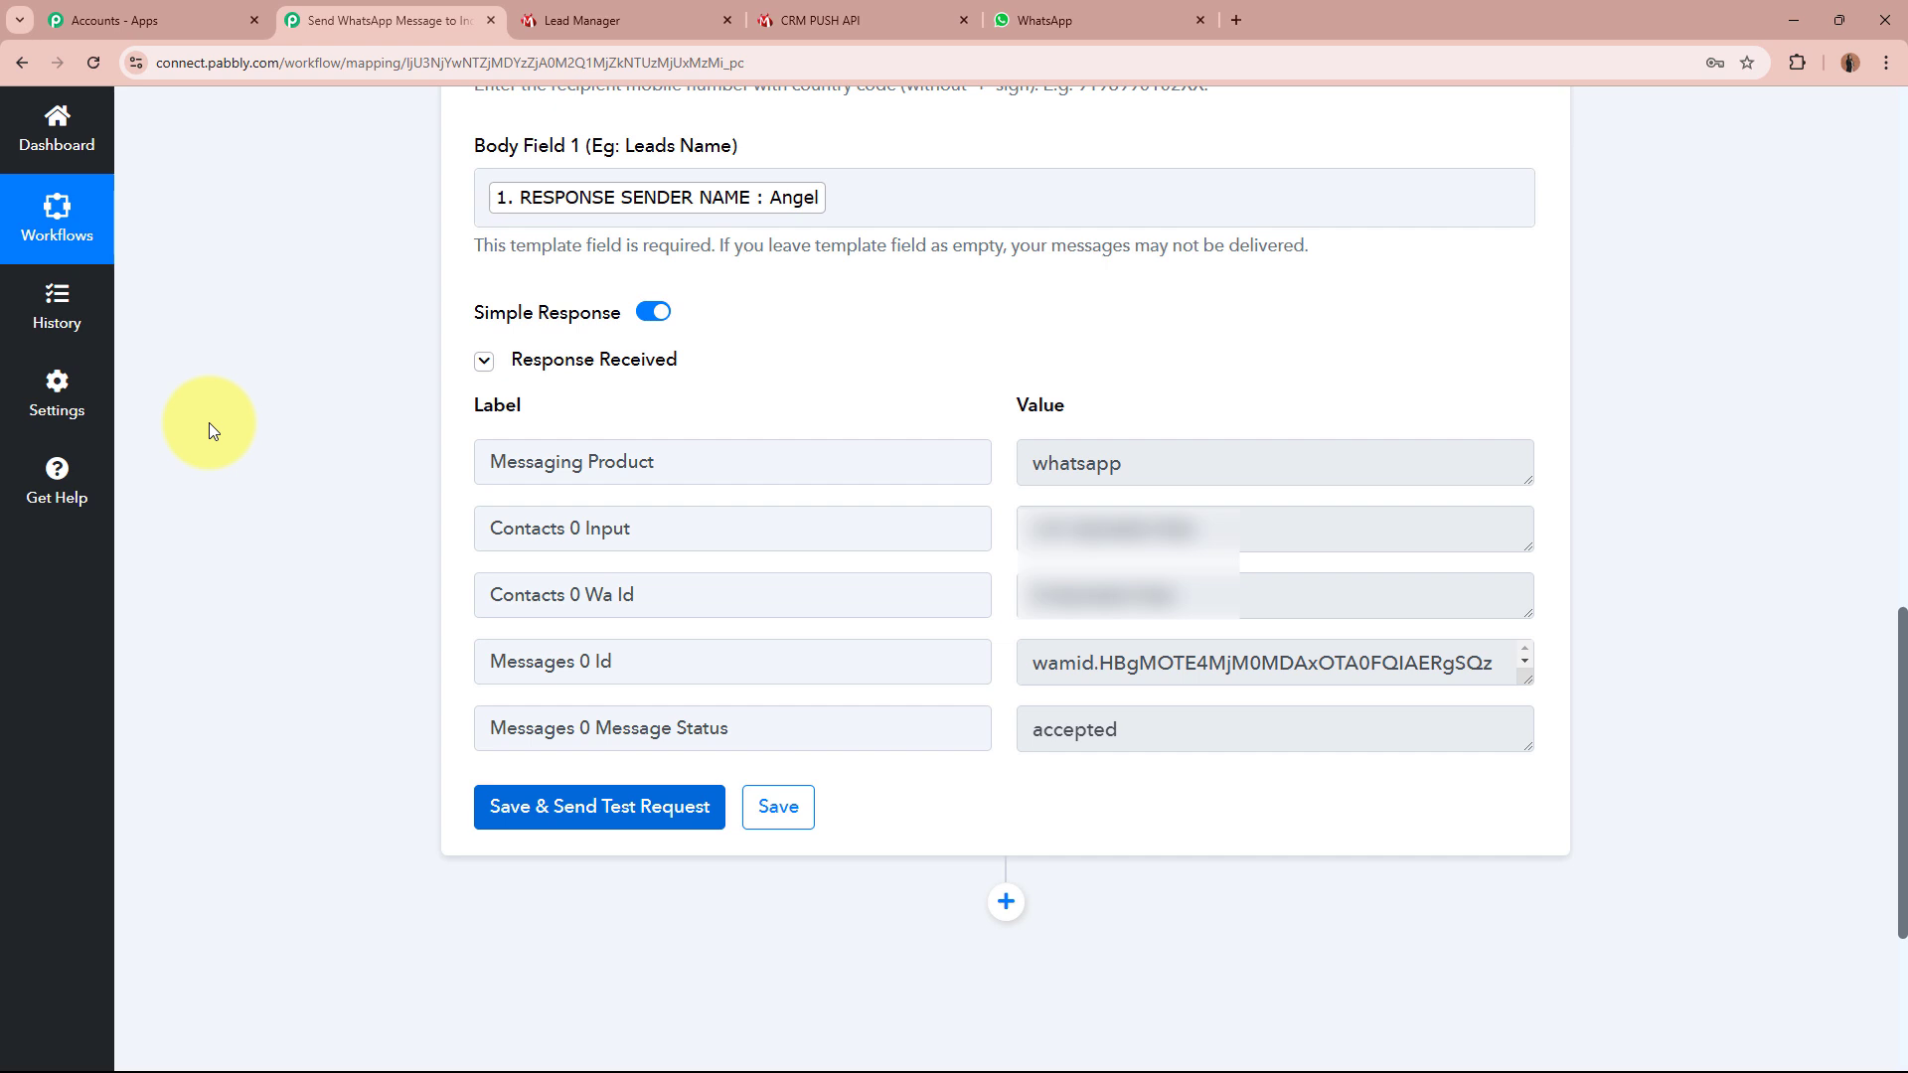
Switch to WhatsApp Web, examine the greeting and body of the test message in the WhatsApp Cloud API chat, and return to the Pabbly workflow
{"action": "key", "text": "ctrl+5"}
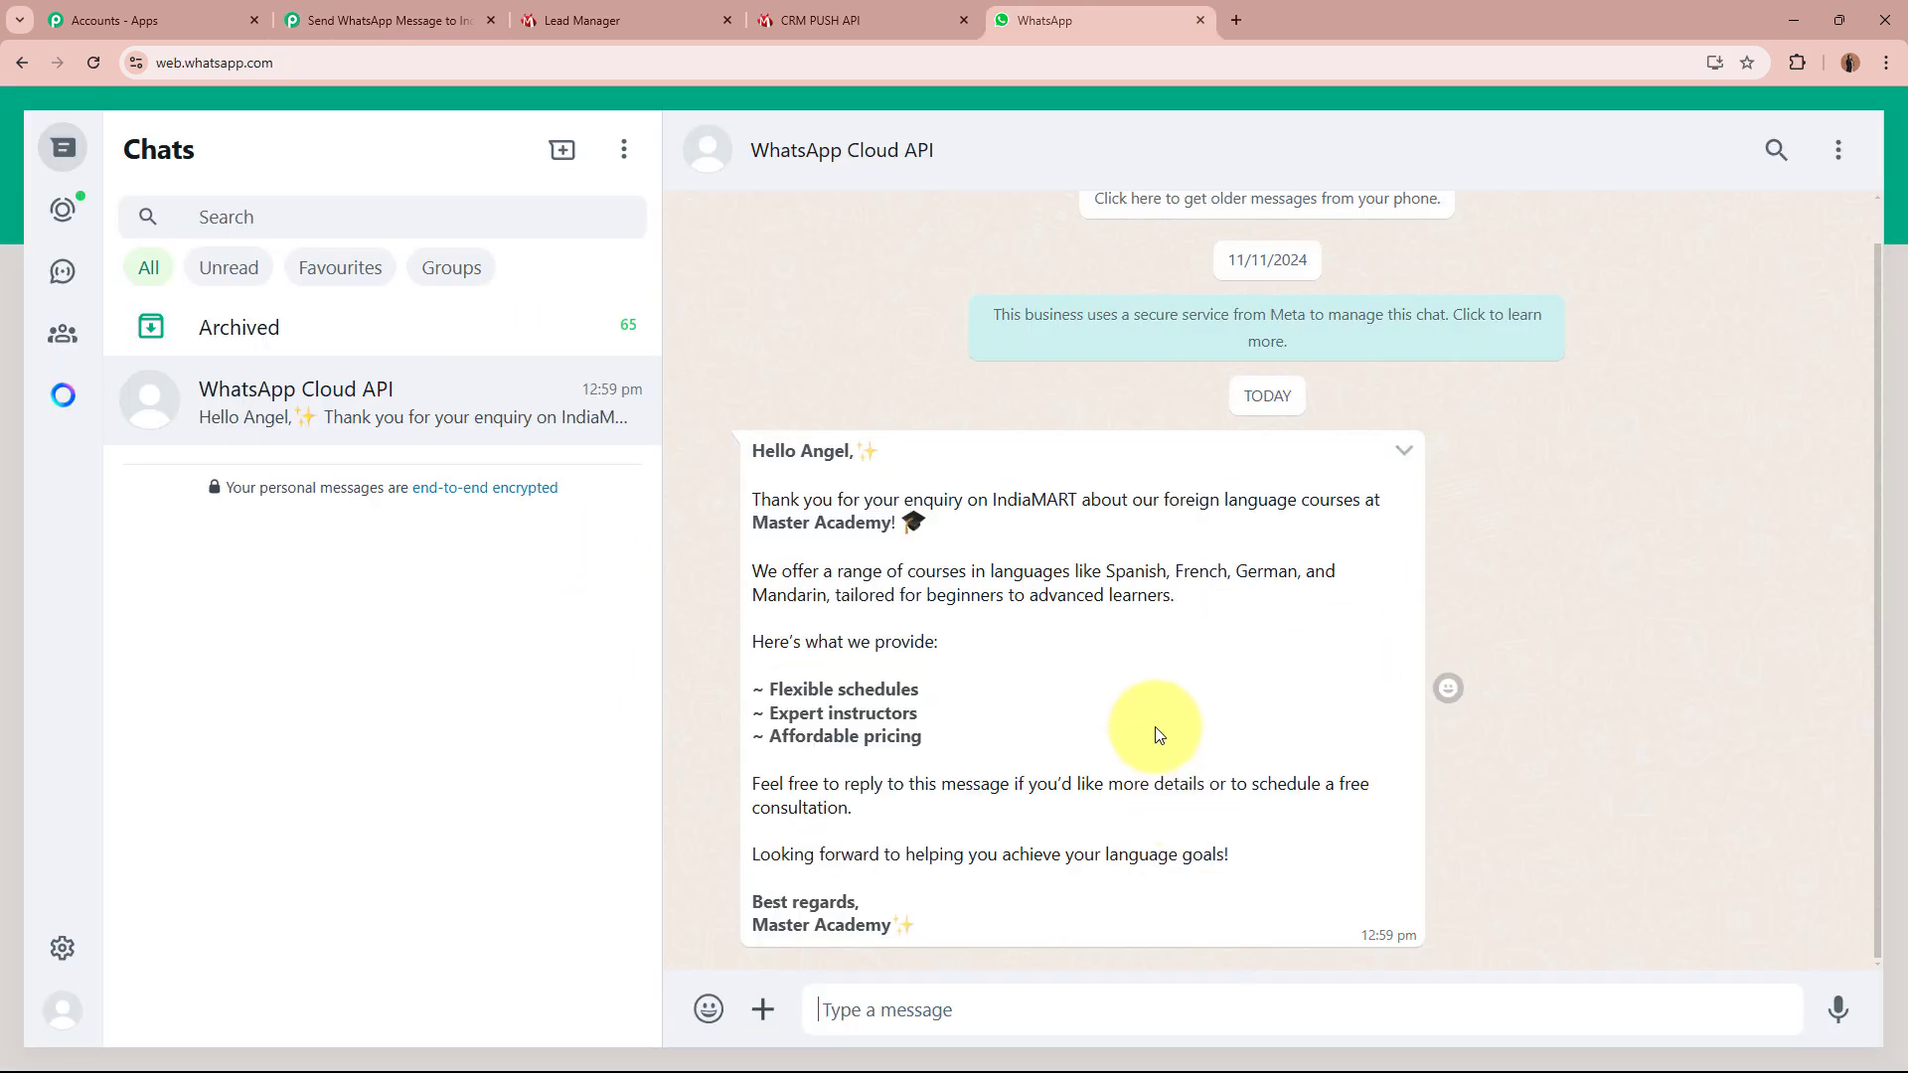
{"action": "left_click_drag", "start_coordinate": [753, 450], "coordinate": [857, 454]}
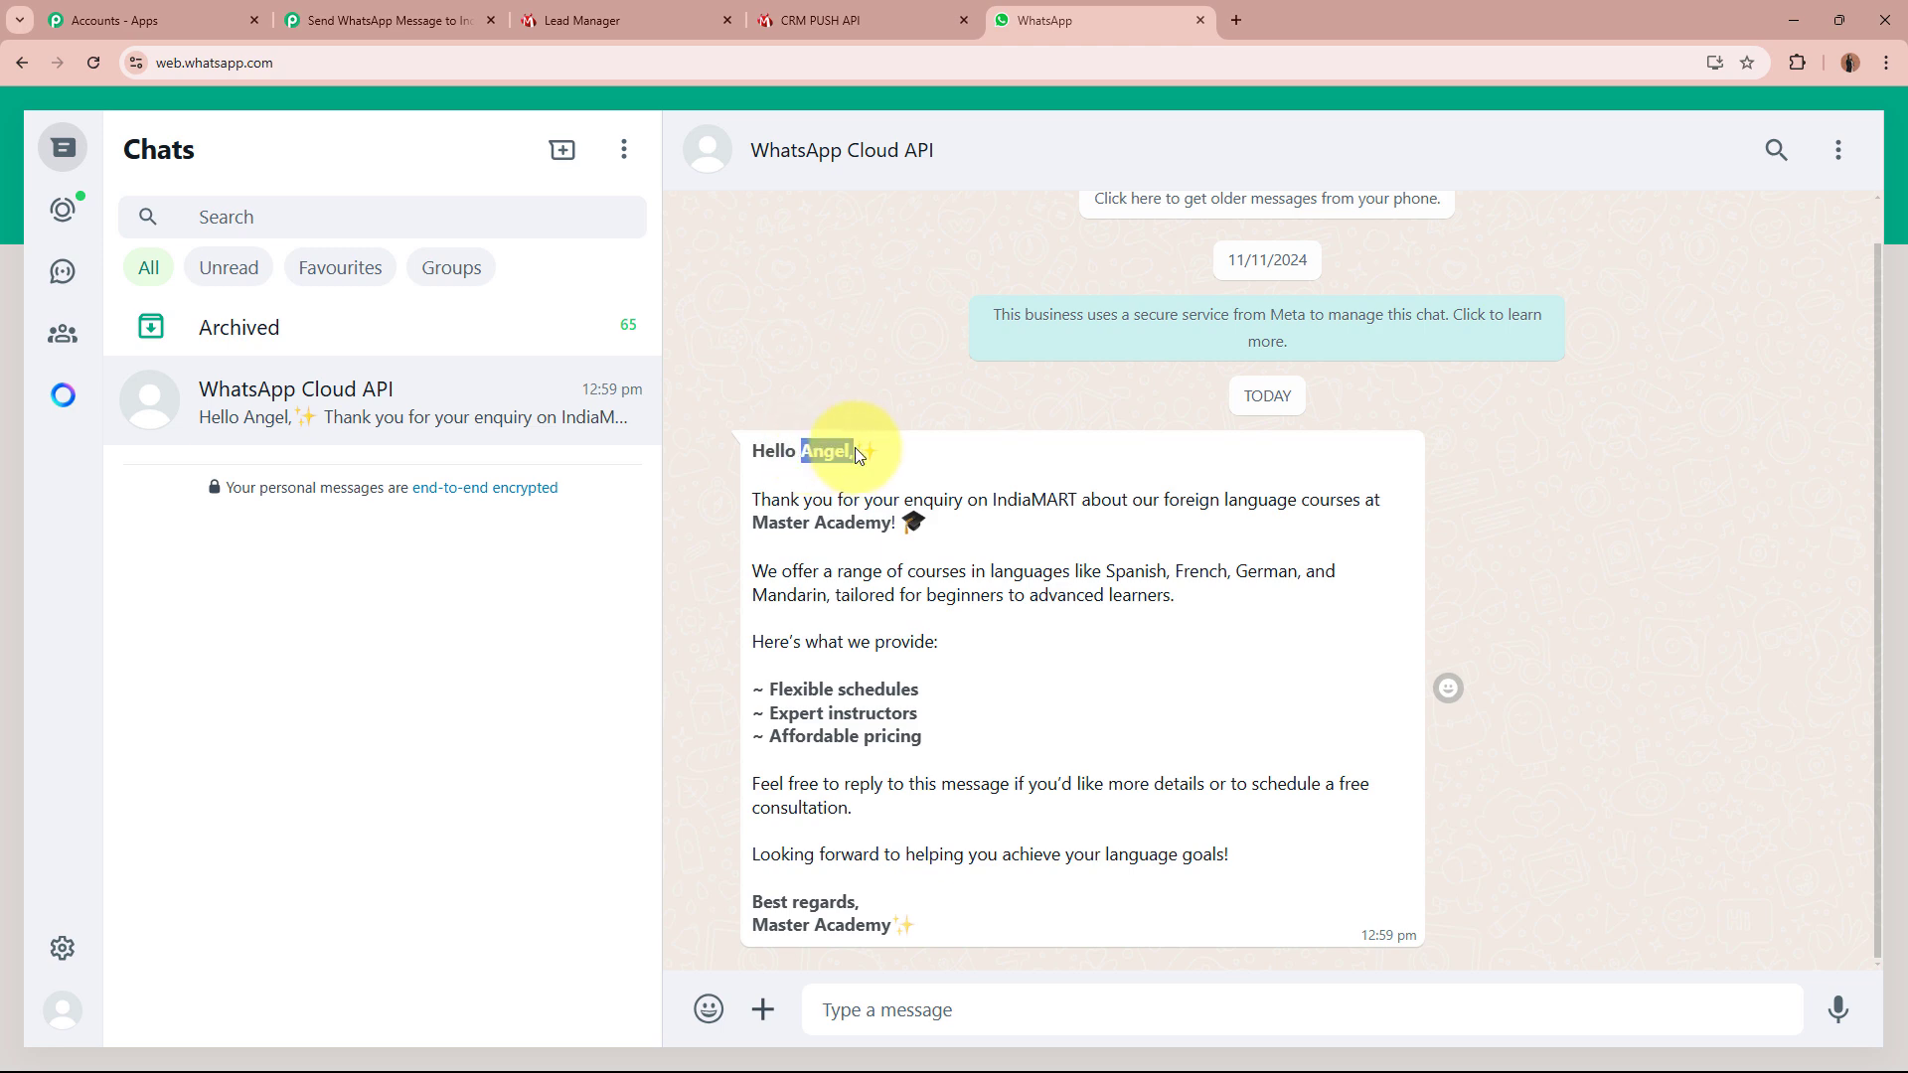
{"action": "left_click_drag", "start_coordinate": [750, 500], "coordinate": [1011, 914]}
{"action": "left_click", "coordinate": [1015, 919]}
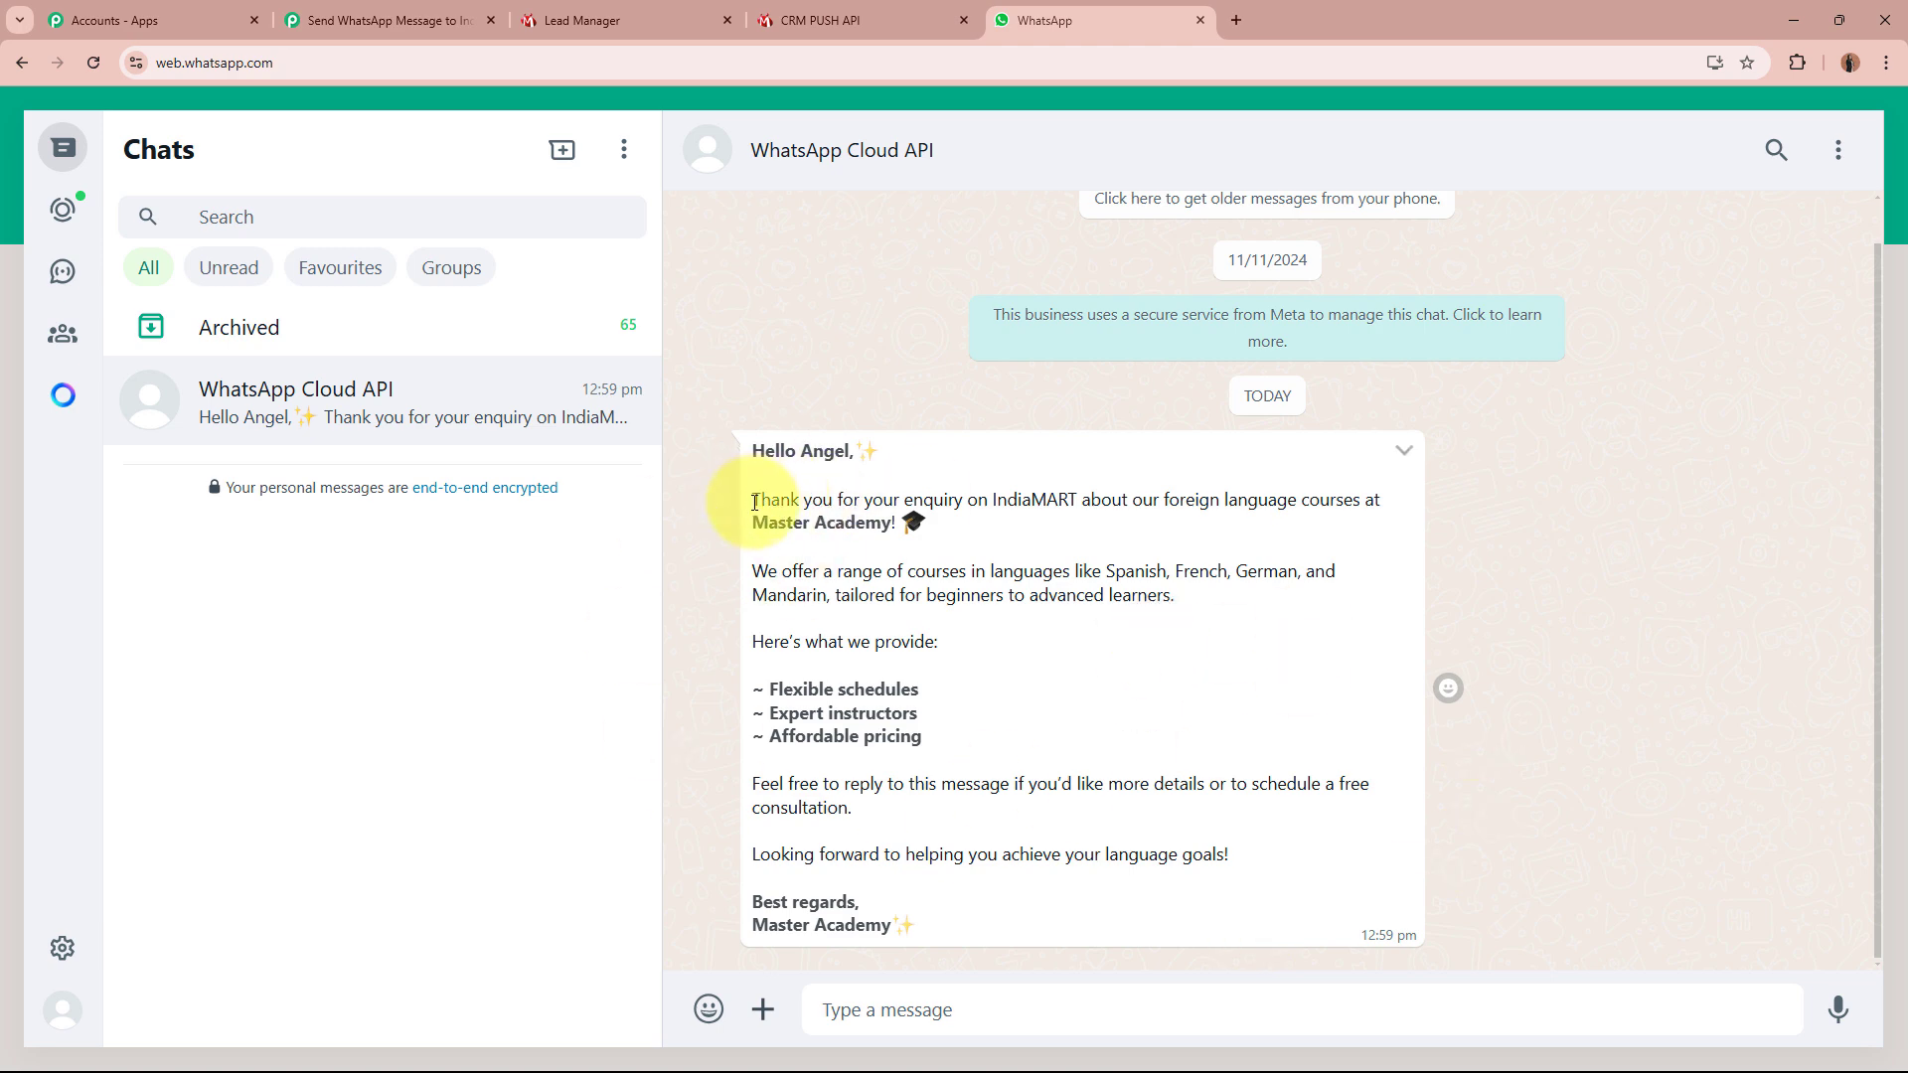
{"action": "left_click_drag", "start_coordinate": [750, 500], "coordinate": [979, 932]}
{"action": "left_click", "coordinate": [1019, 837]}
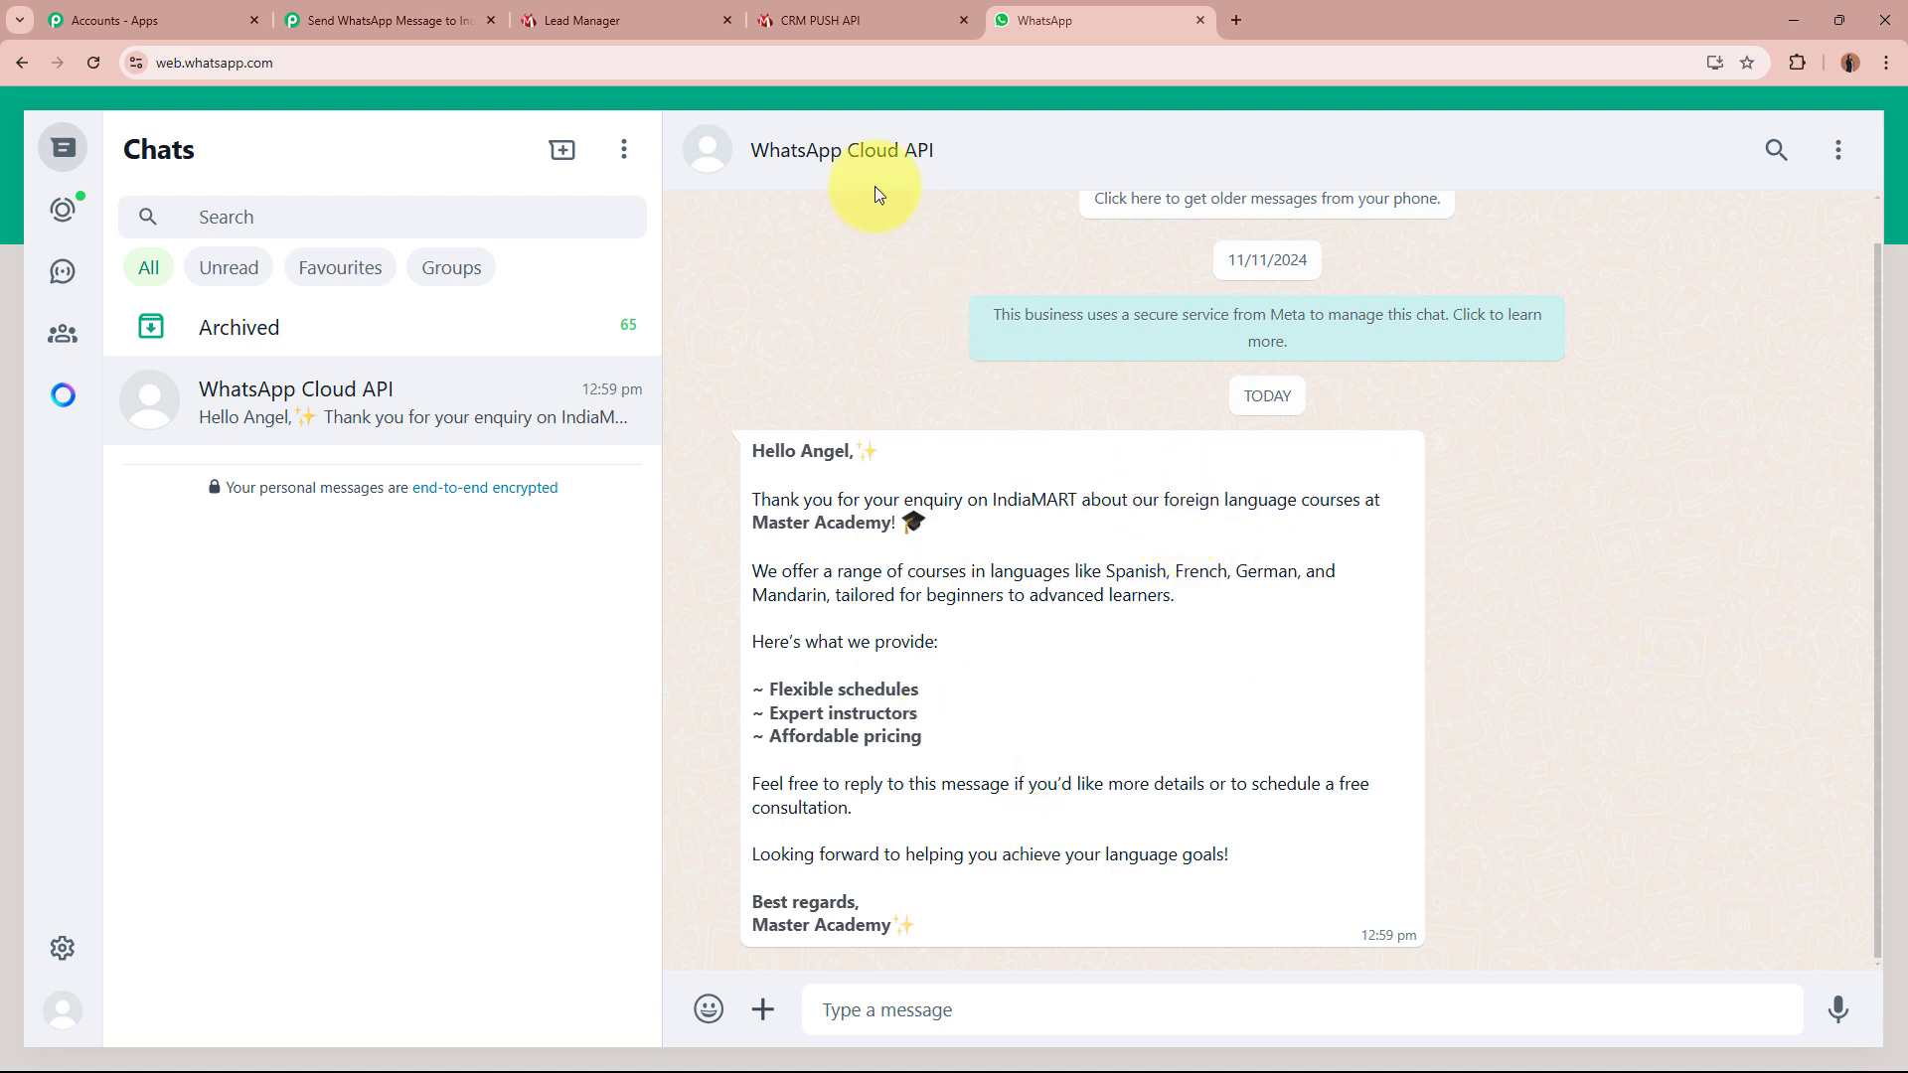
{"action": "left_click", "coordinate": [659, 18]}
{"action": "left_click", "coordinate": [1172, 10]}
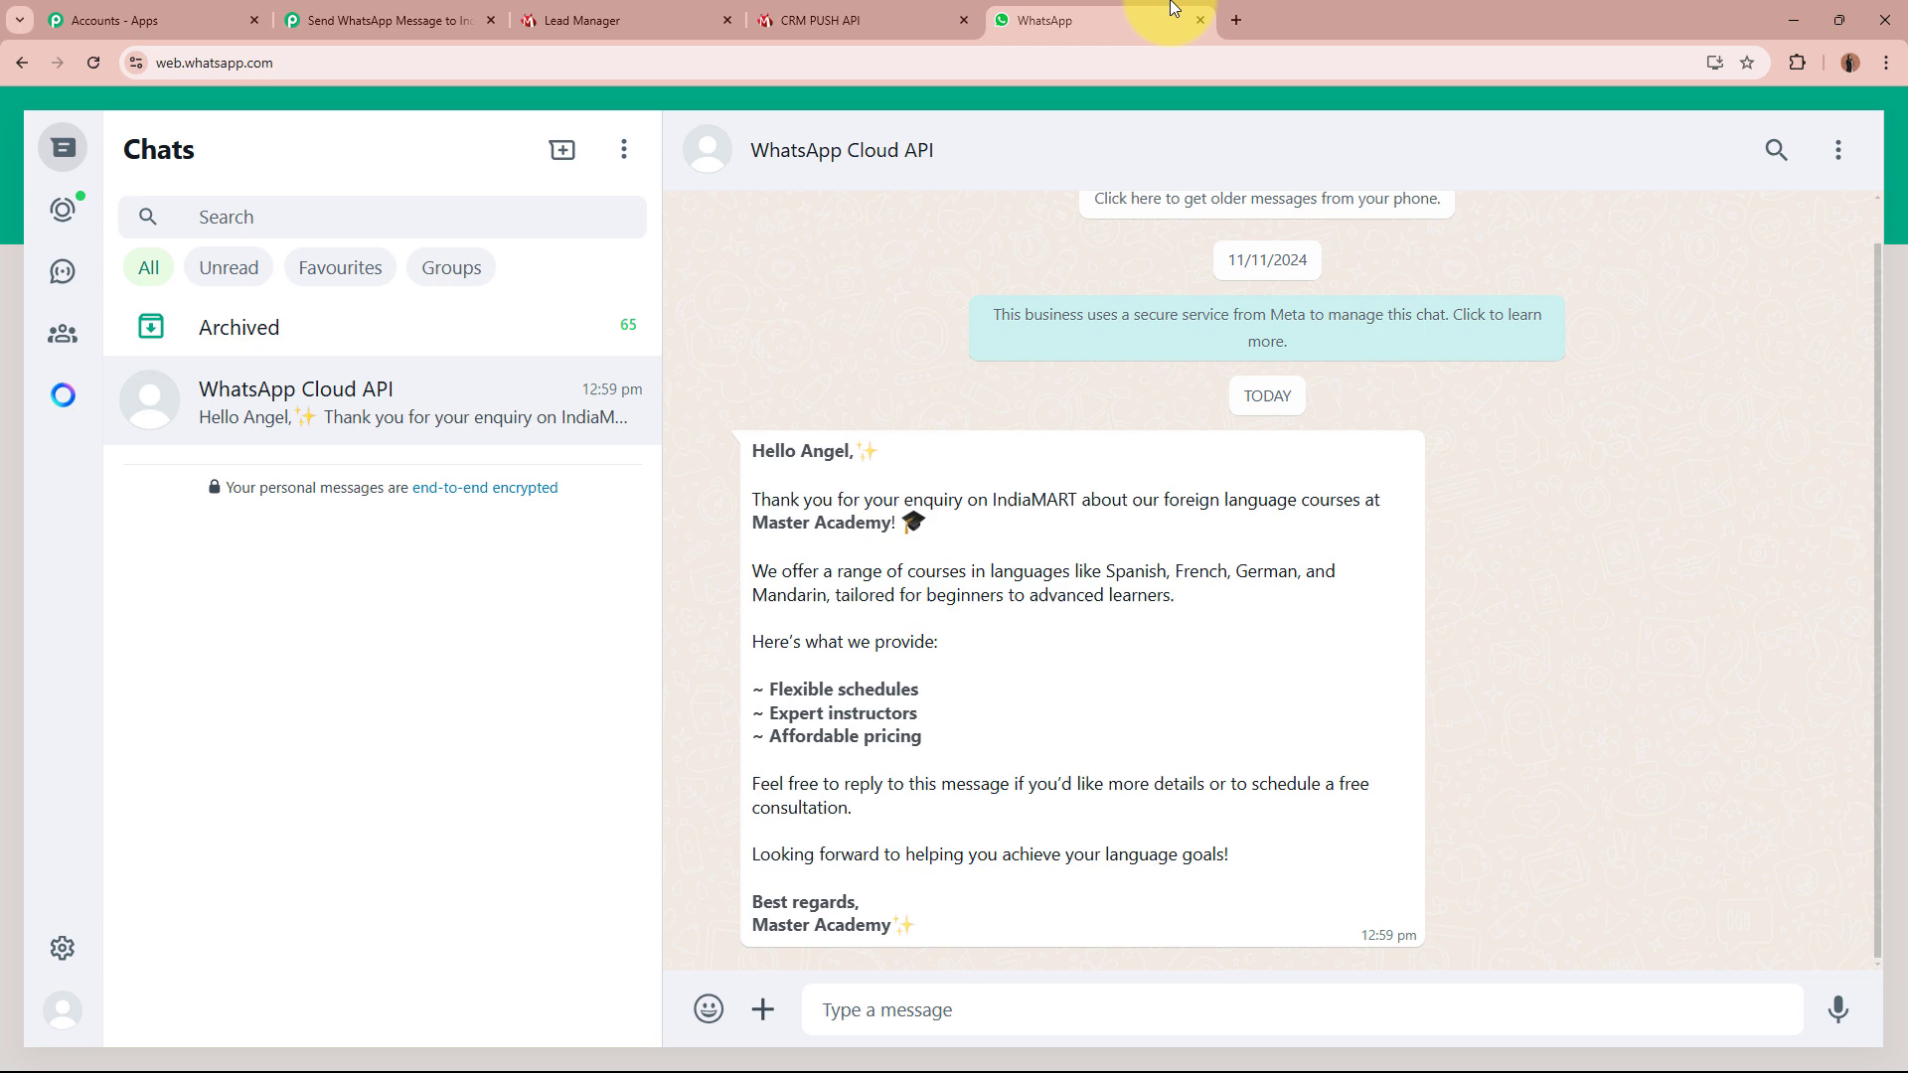
{"action": "left_click", "coordinate": [392, 20]}
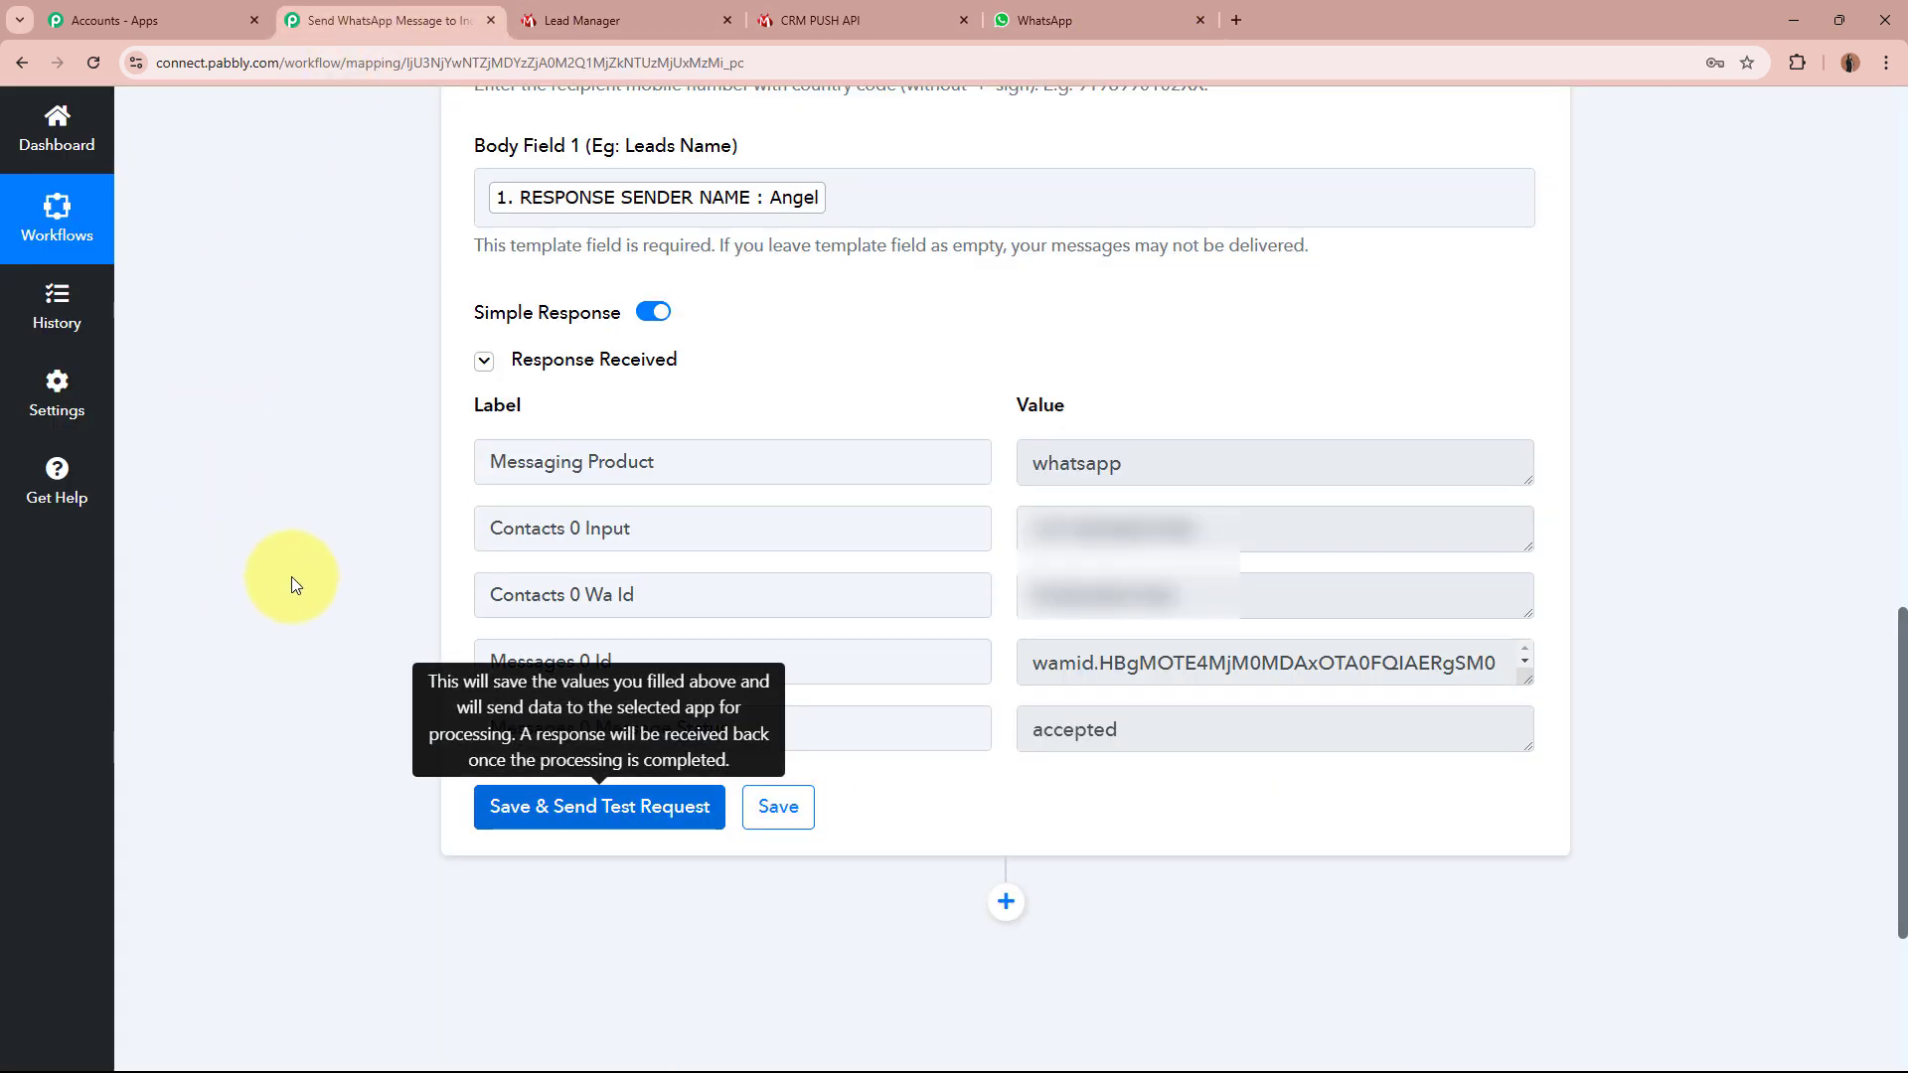